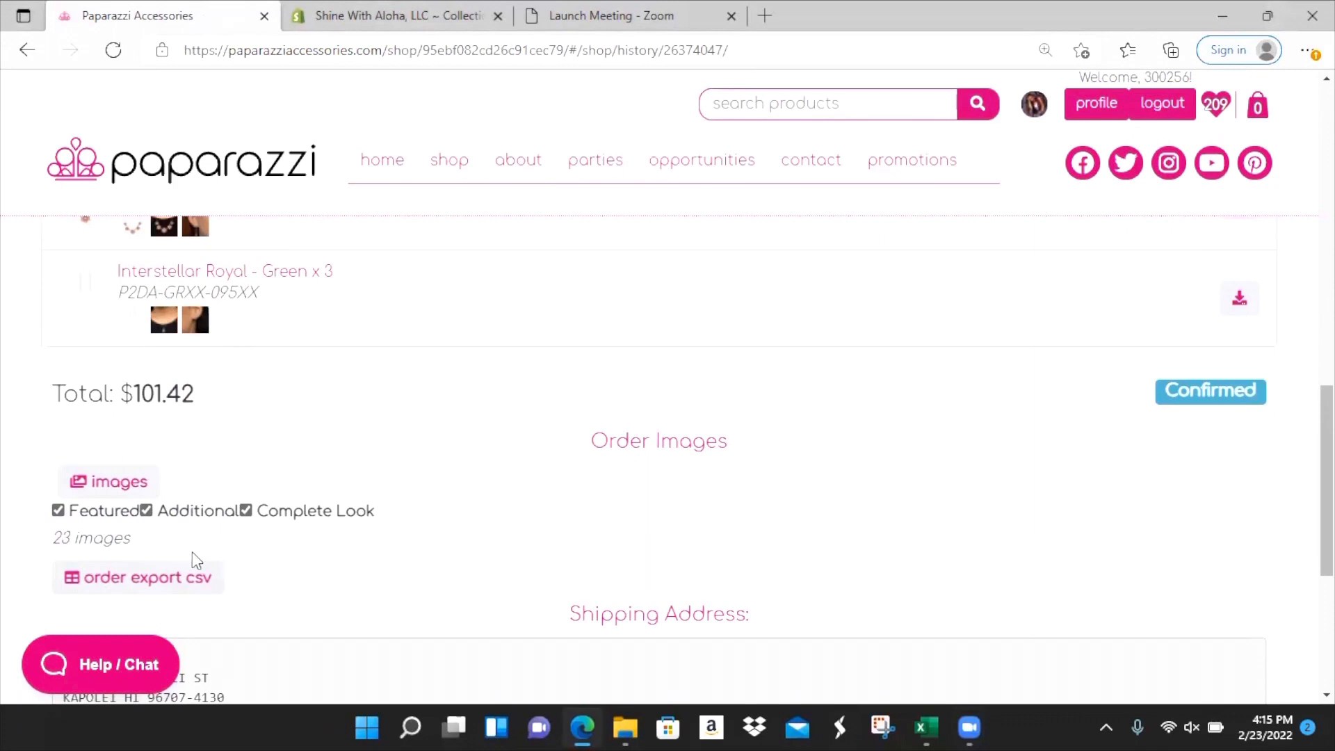
left_click(172, 585)
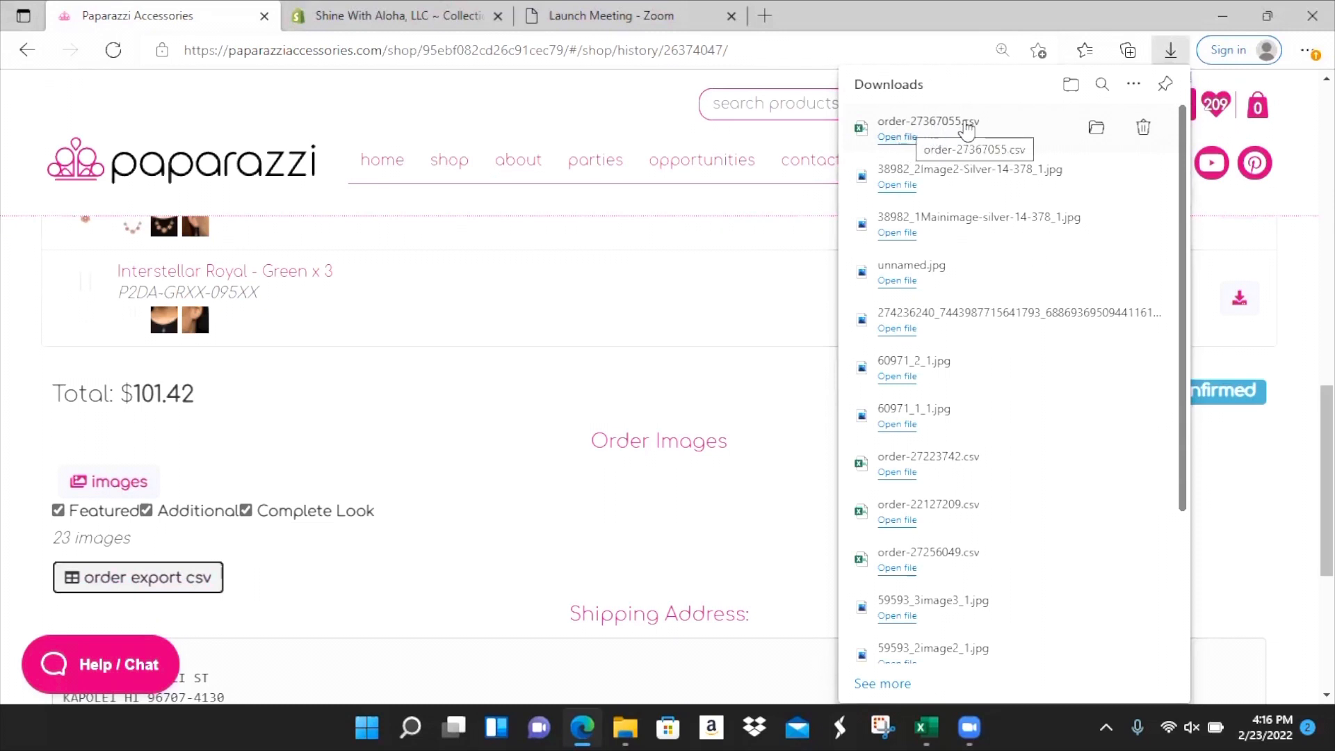
left_click(908, 139)
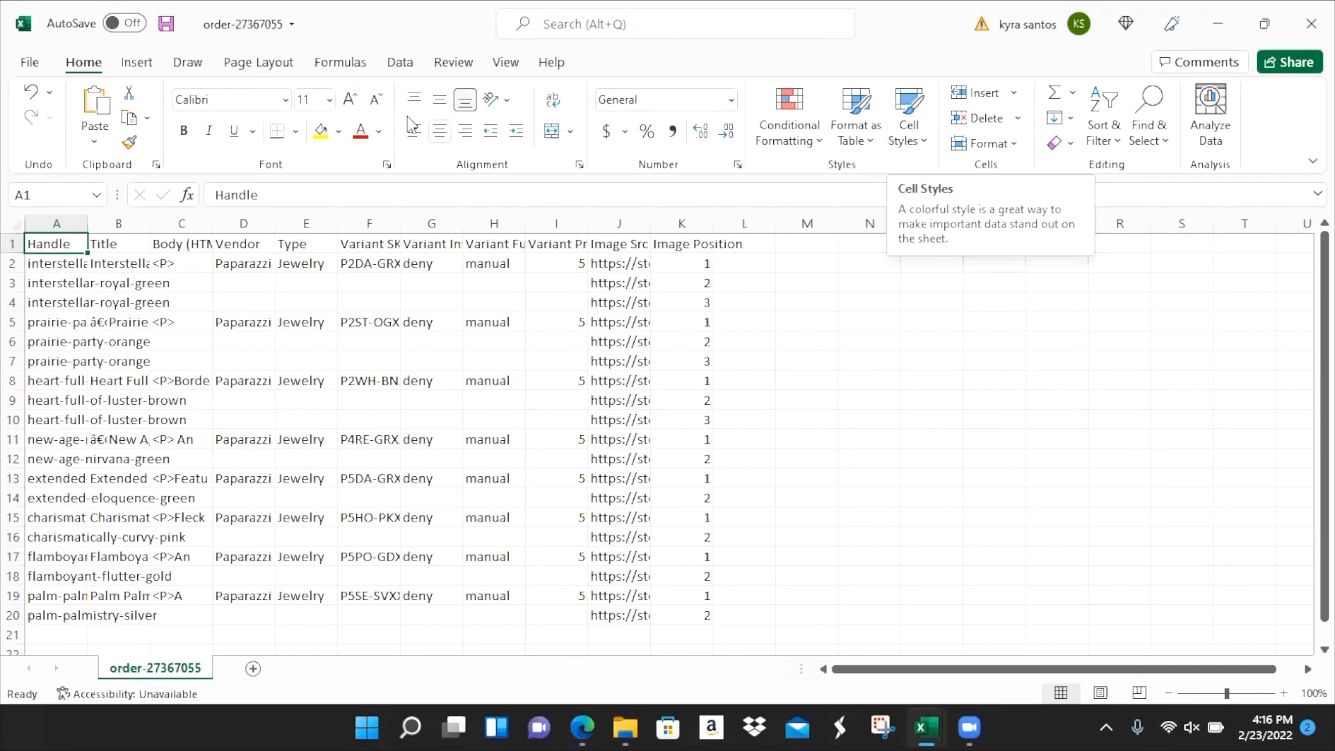
- Select the whole sheet and AutoFit every column to its contents
left_click_drag(71, 242, 716, 264)
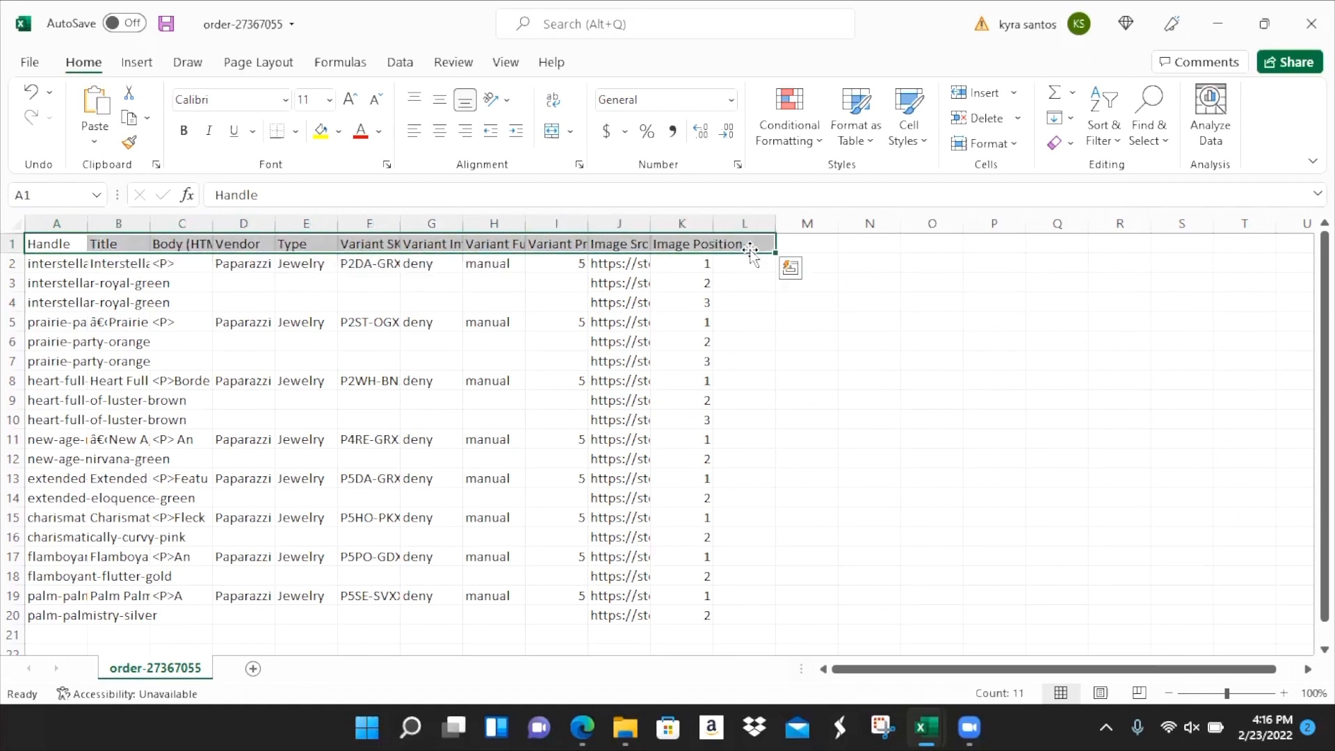
left_click(18, 221)
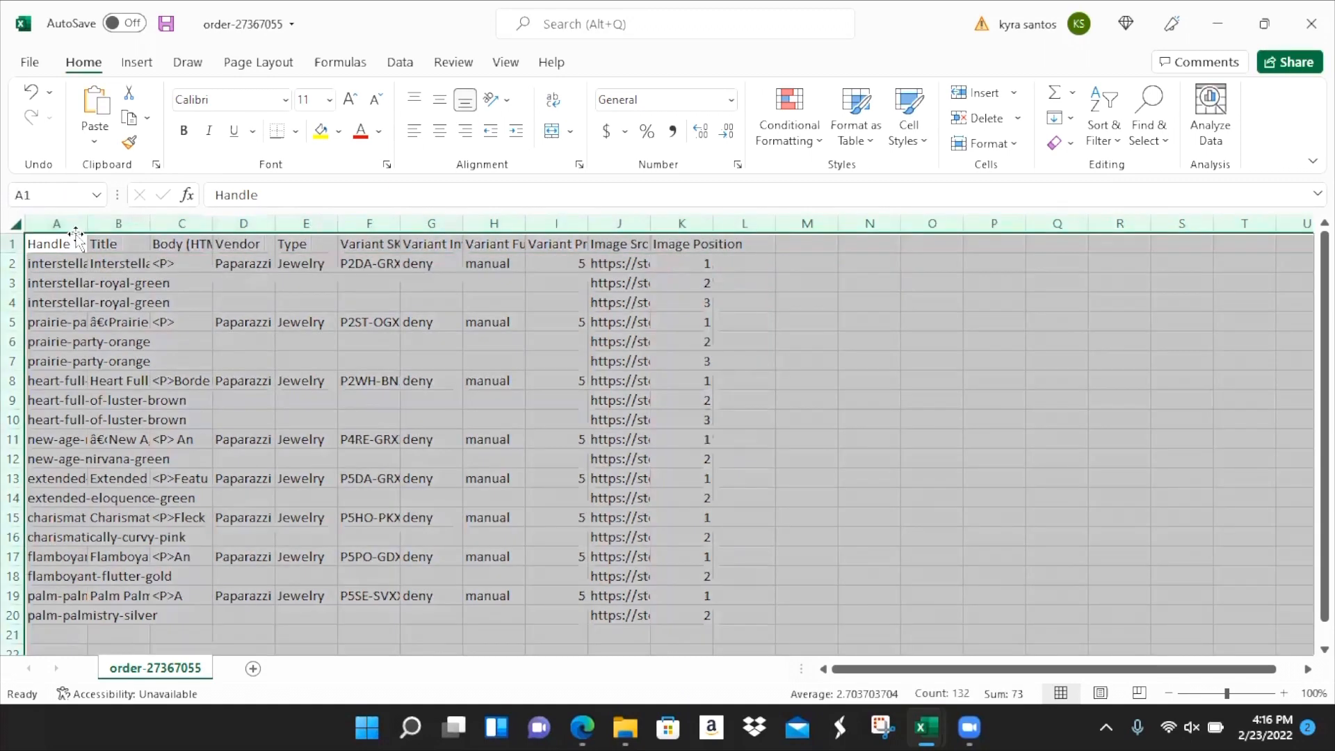
double_click(87, 221)
left_click(86, 219)
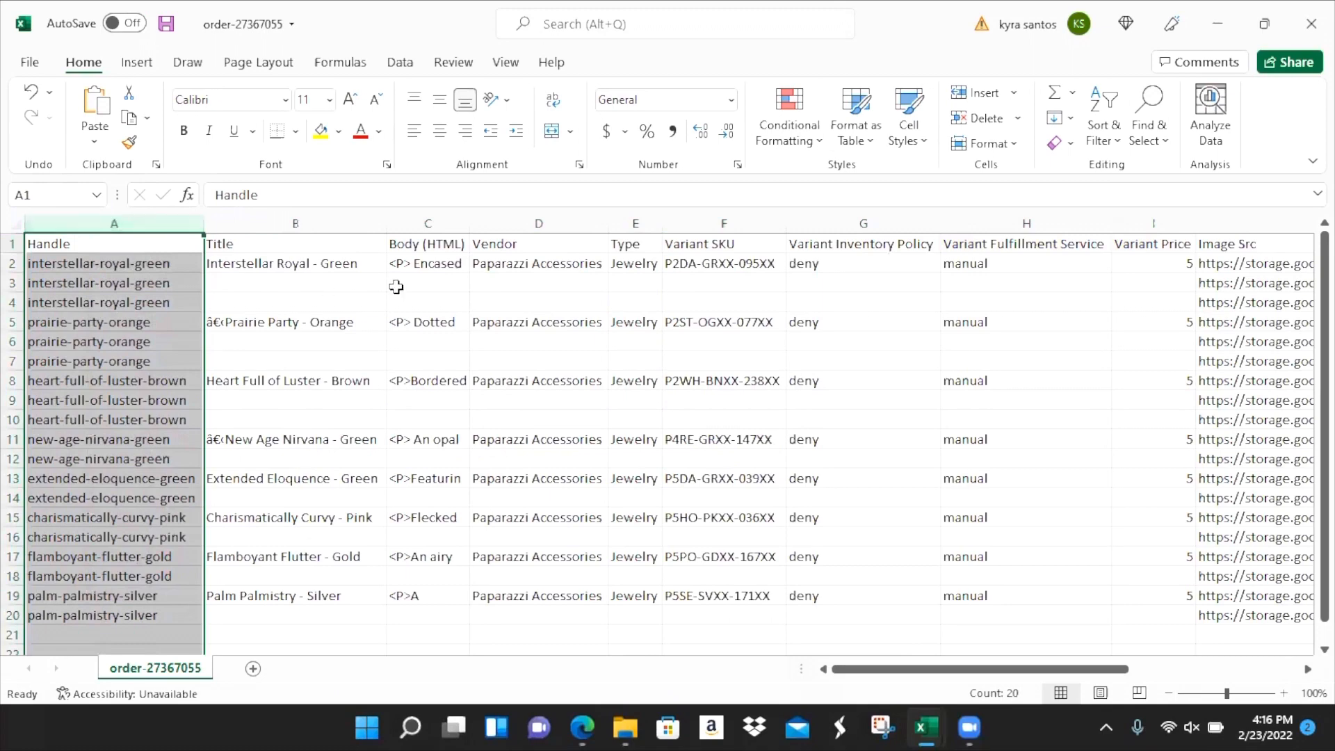
left_click(396, 286)
- Check the Handle and Title headers and the first product's values beneath them
left_click(141, 243)
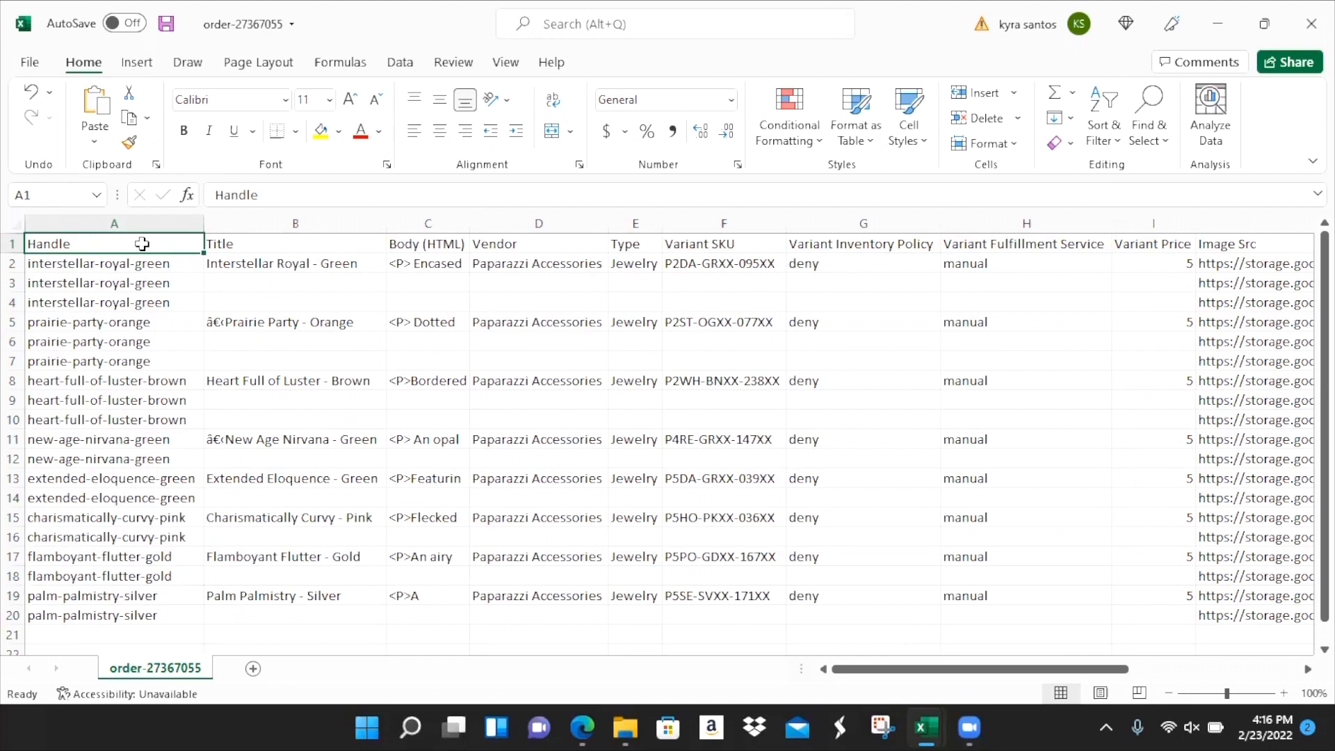
key("Down")
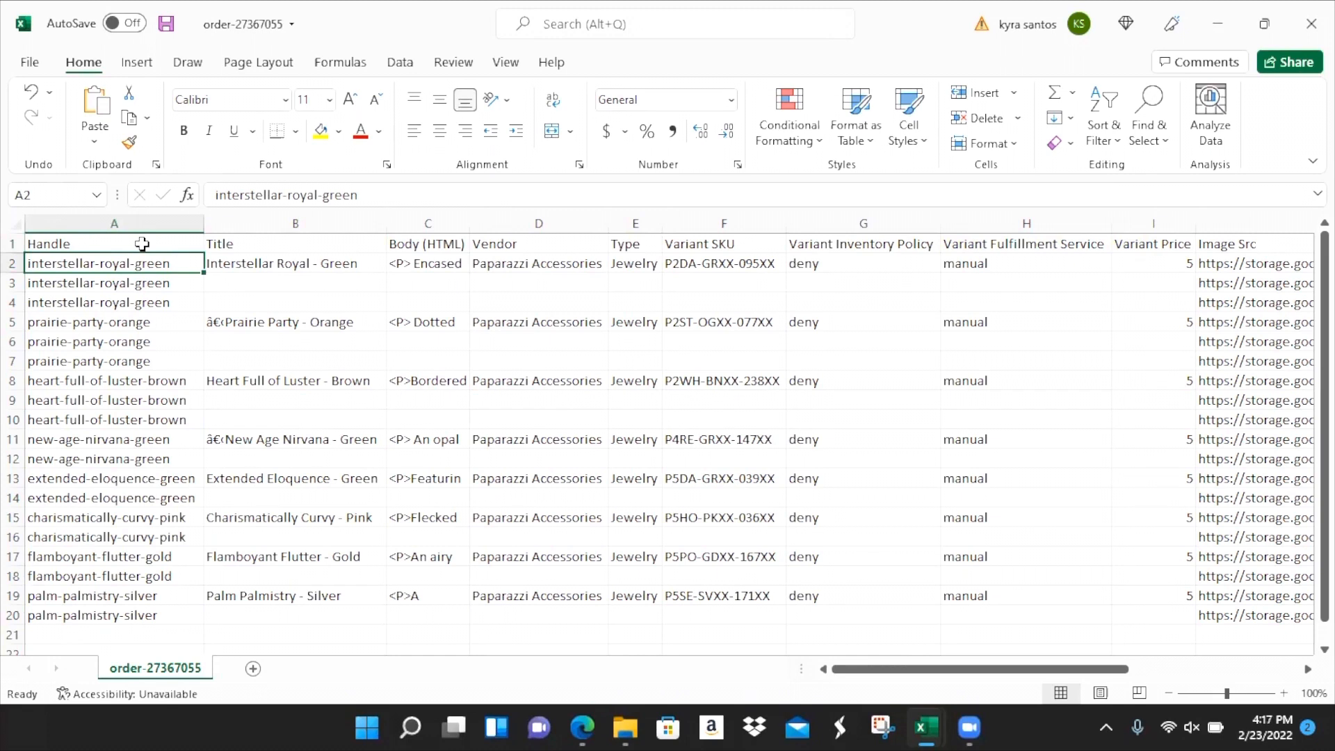
key("Up")
key("Right")
key("Down")
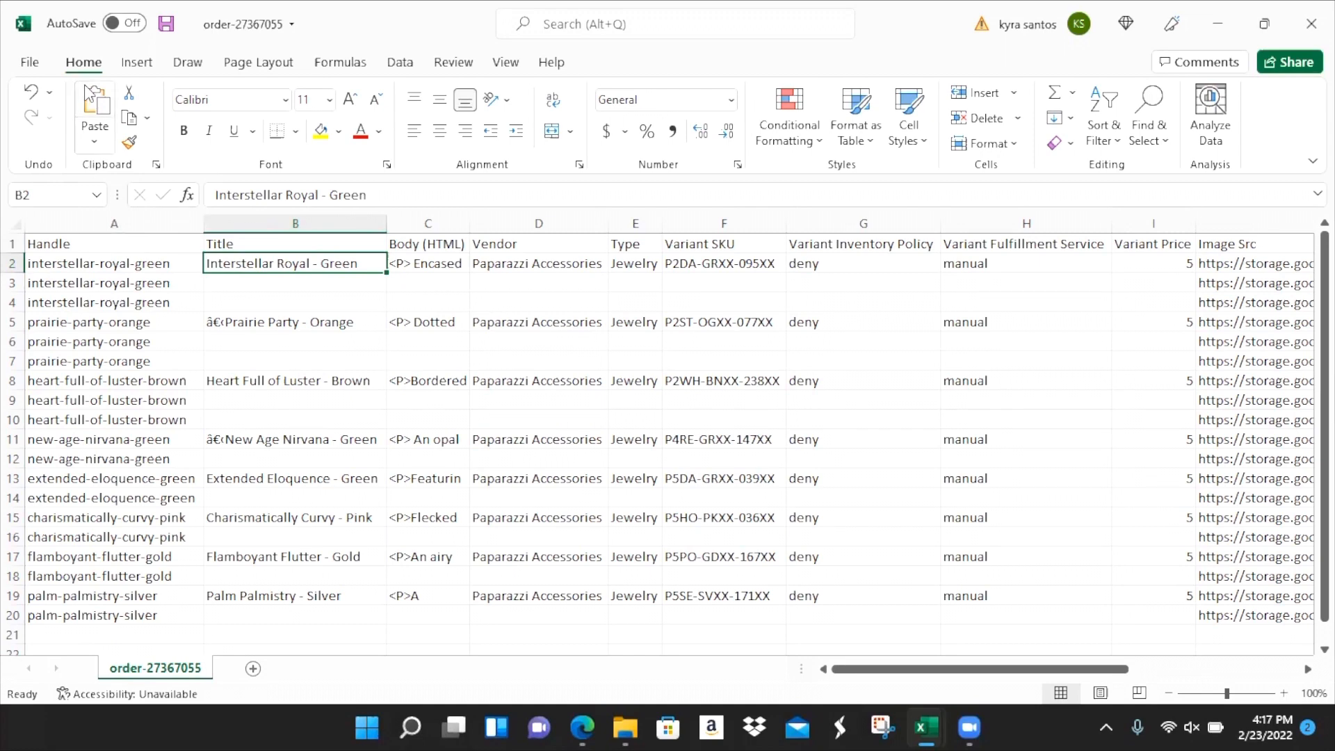
- Compare with the Paparazzi order page in the browser, then return to the spreadsheet
key("super+Tab")
key("Right")
key("Return")
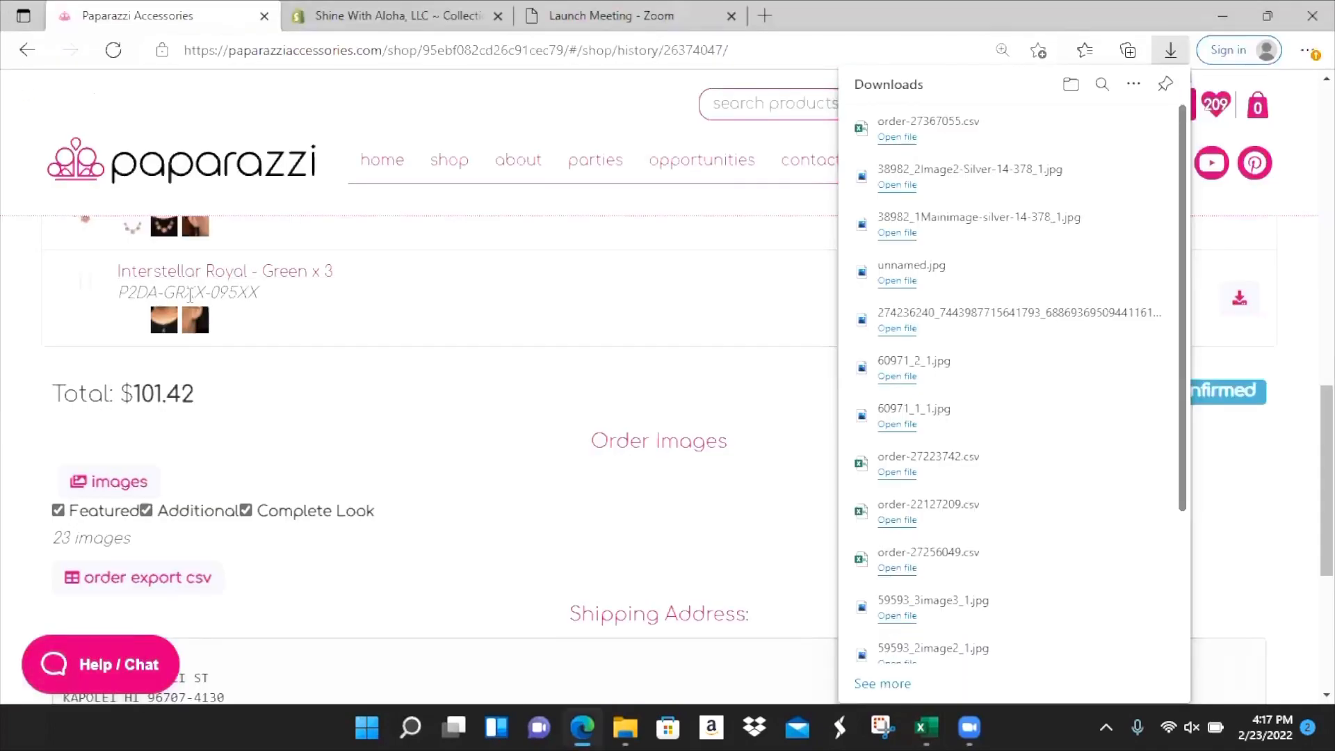
key("alt+Tab")
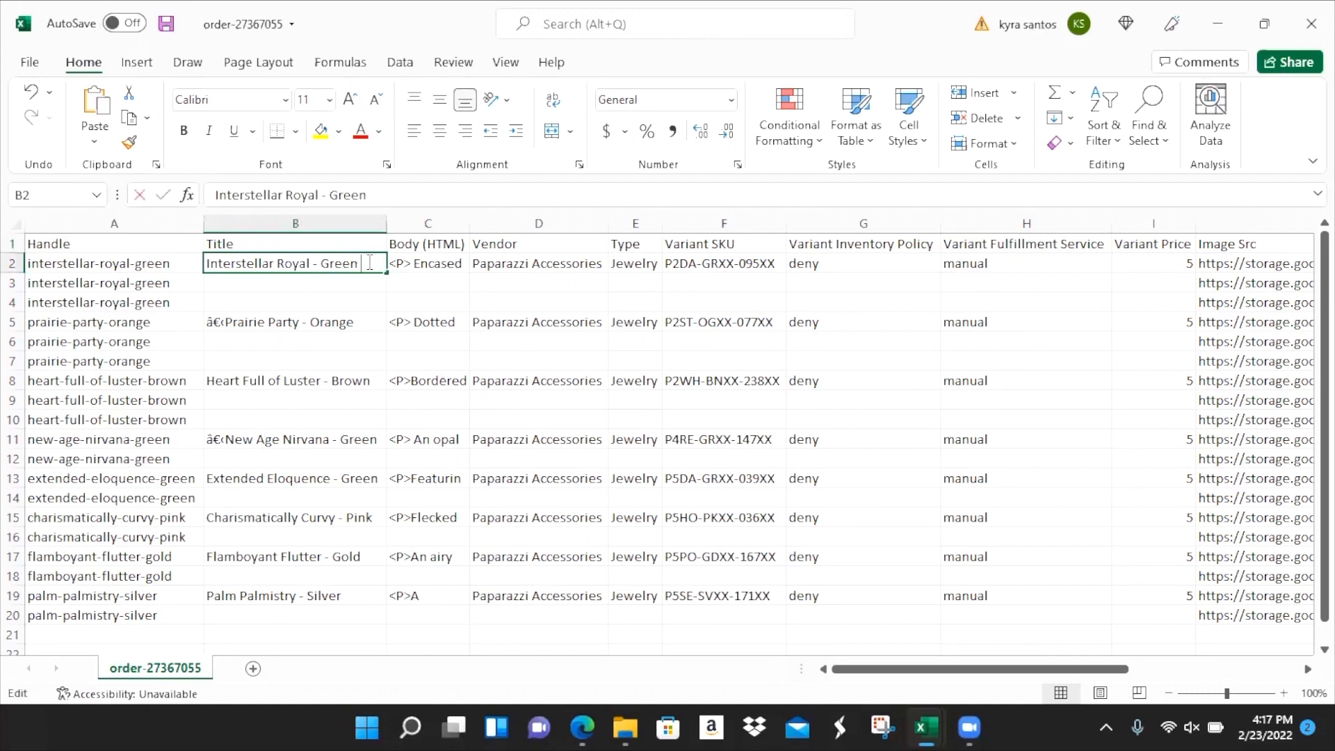
- Extend B2's title to 'Interstellar Royal - Green Necklace Paparazzi'
double_click(371, 262)
type("Necklace ")
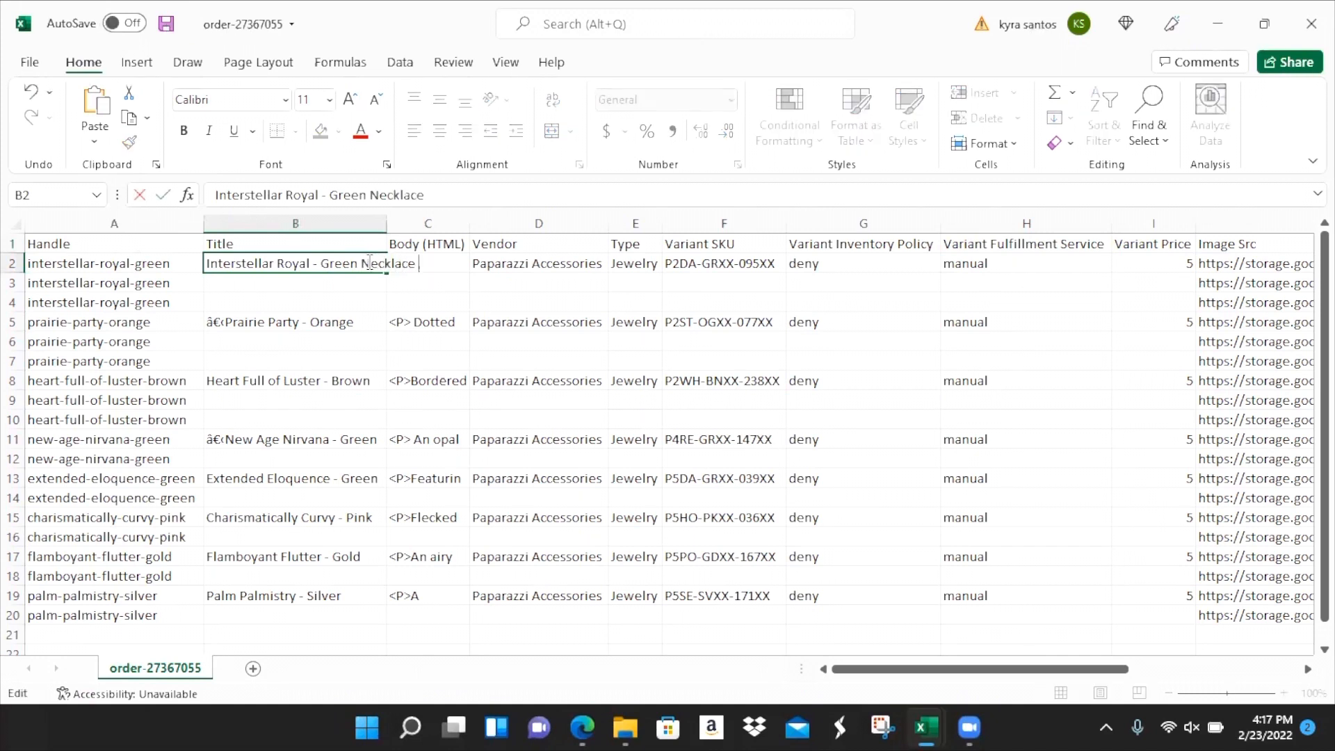
type("Paparazzi")
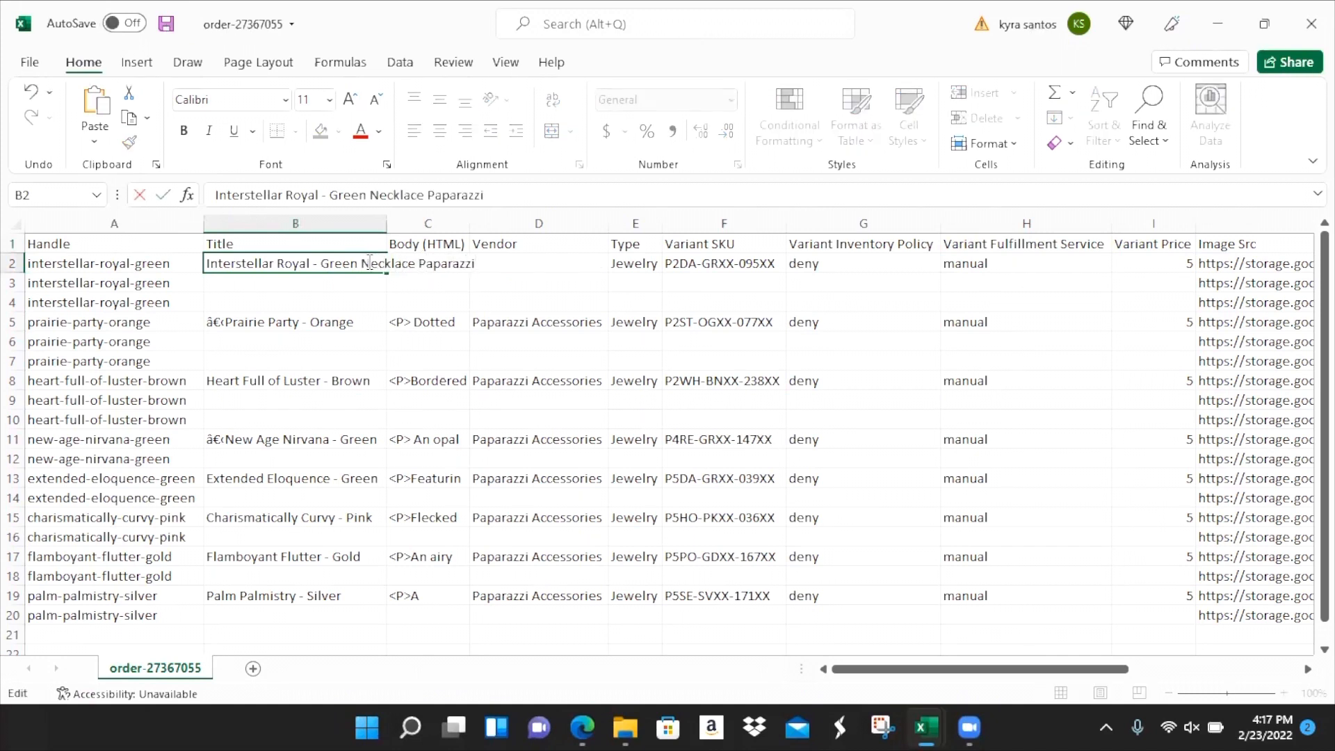
type(" Shine With Aloha, LLC")
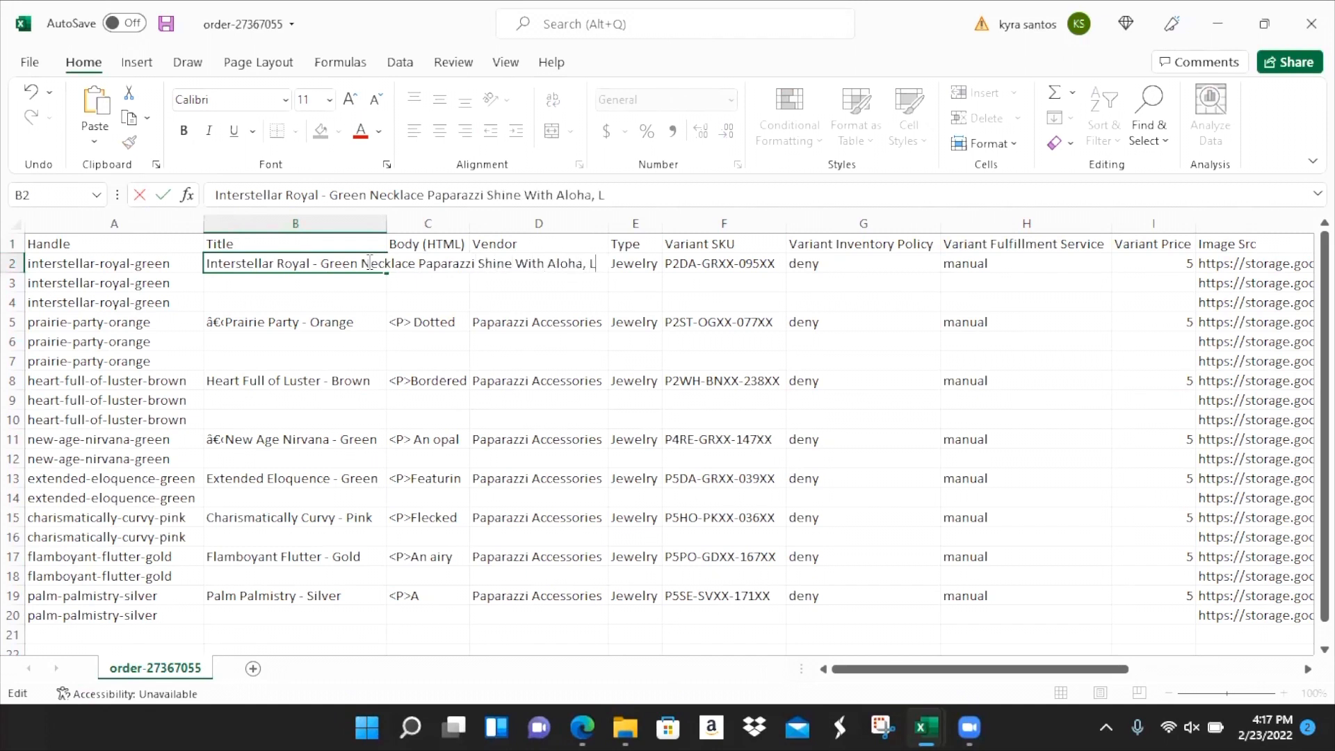
key("BackSpace")
key("BackSpace")
key("BackSpace")
key("BackSpace")
key("BackSpace")
key("BackSpace")
key("BackSpace")
key("BackSpace")
key("BackSpace")
key("BackSpace")
key("BackSpace")
key("BackSpace")
key("BackSpace")
key("BackSpace")
key("BackSpace")
key("BackSpace")
key("BackSpace")
key("BackSpace")
key("BackSpace")
key("BackSpace")
key("BackSpace")
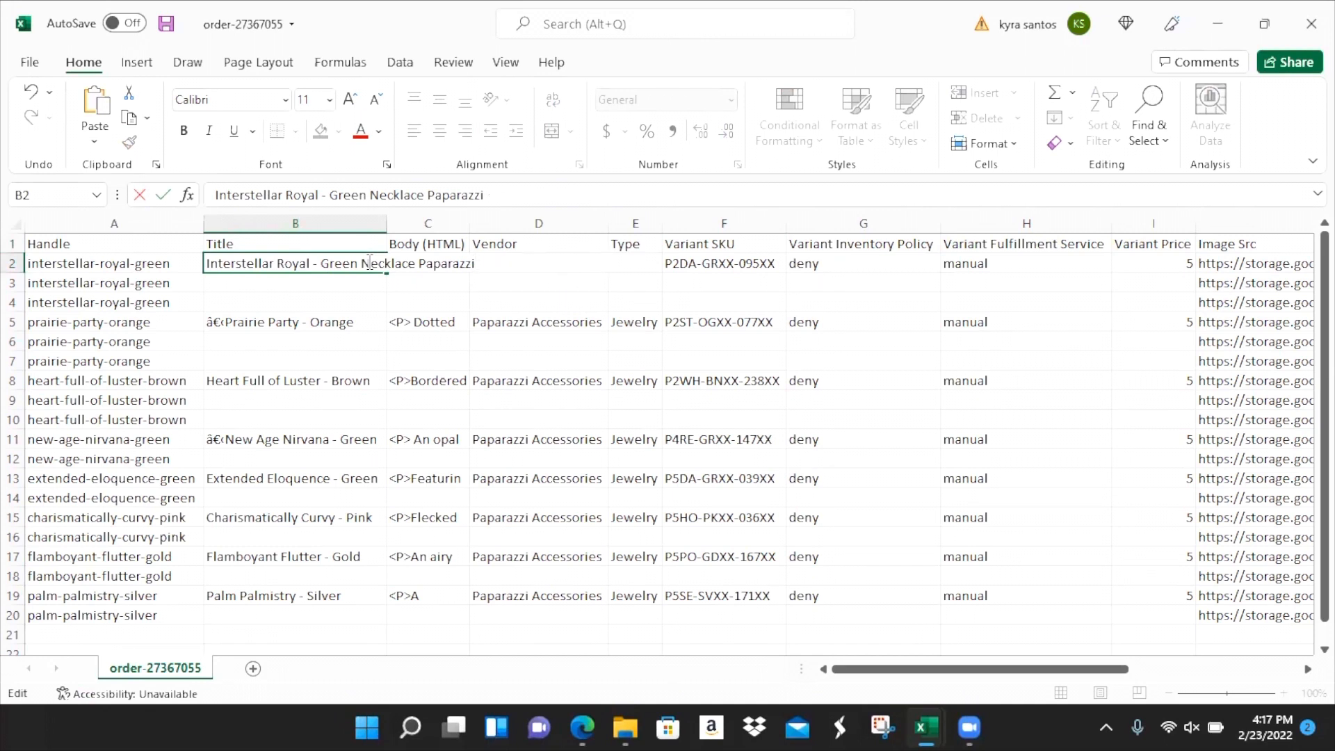
key("Tab")
- Review the first product's description, vendor and type Jewelry
key("Up")
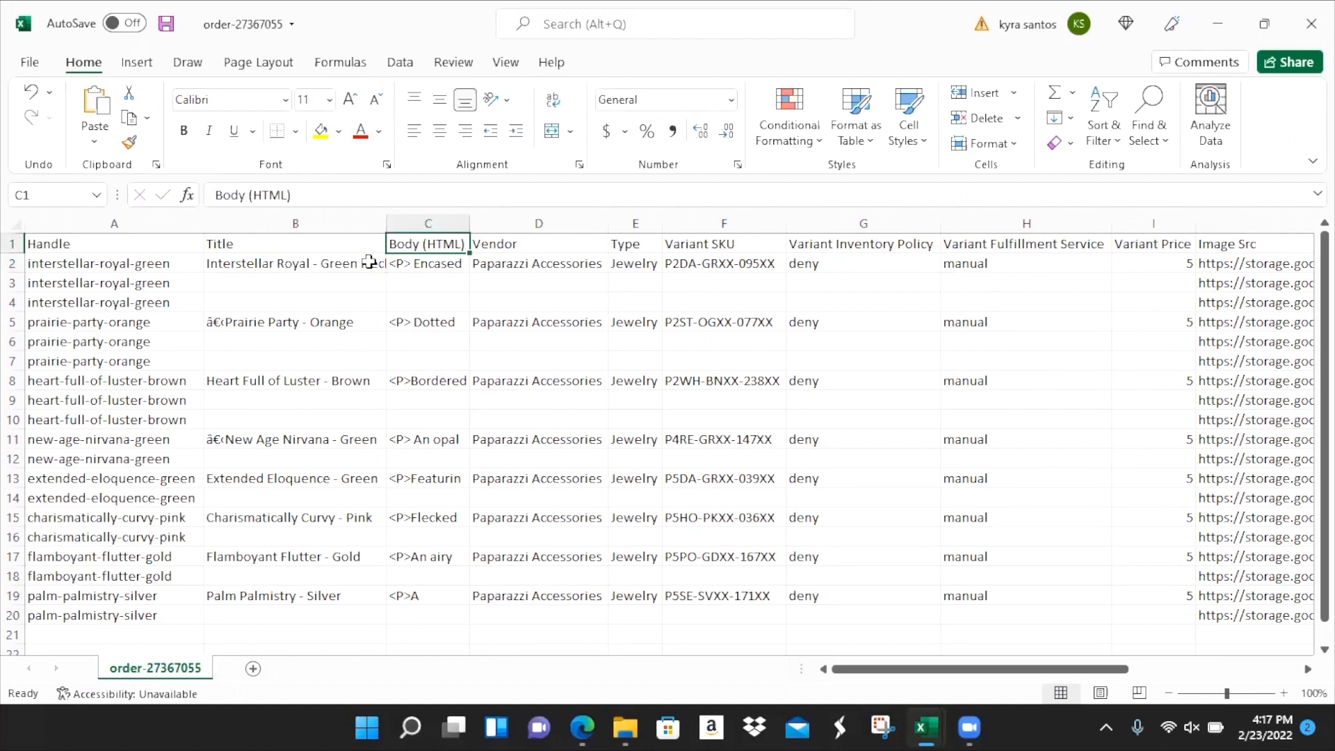
key("Down")
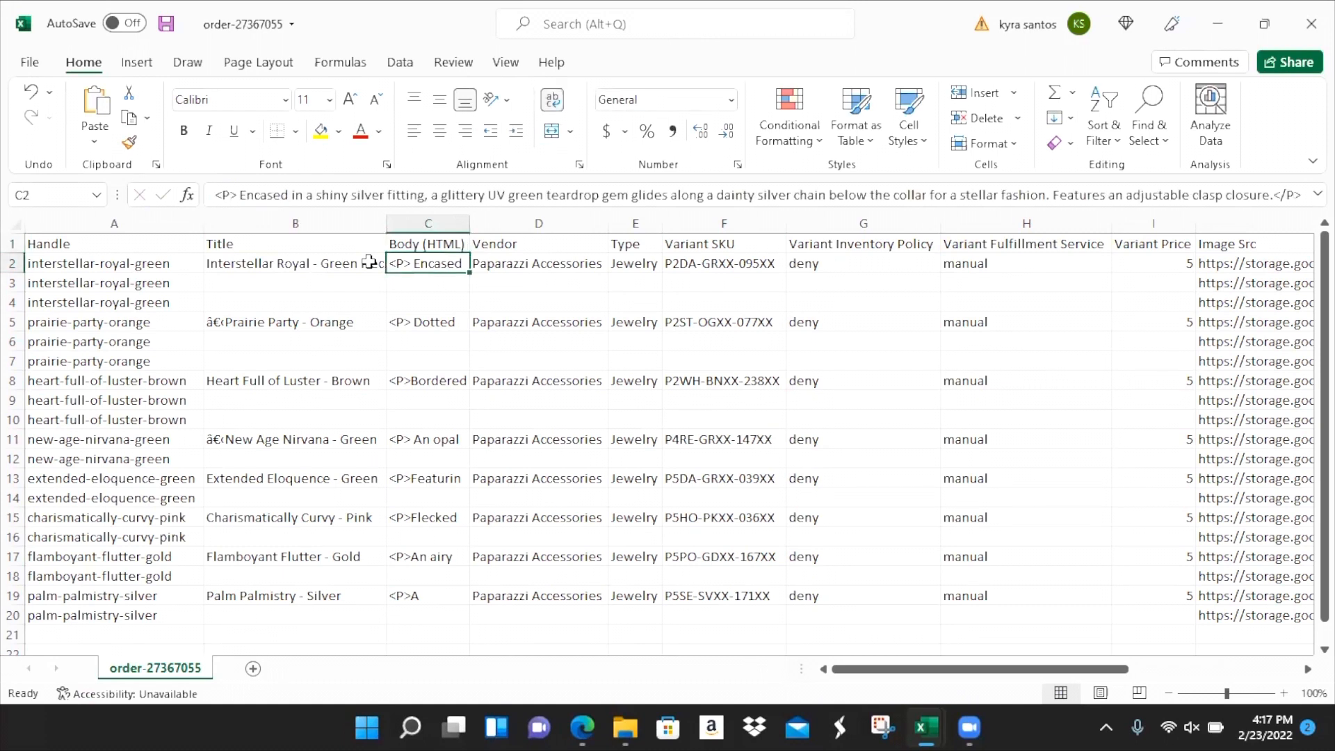
key("Right")
key("Up")
key("Down")
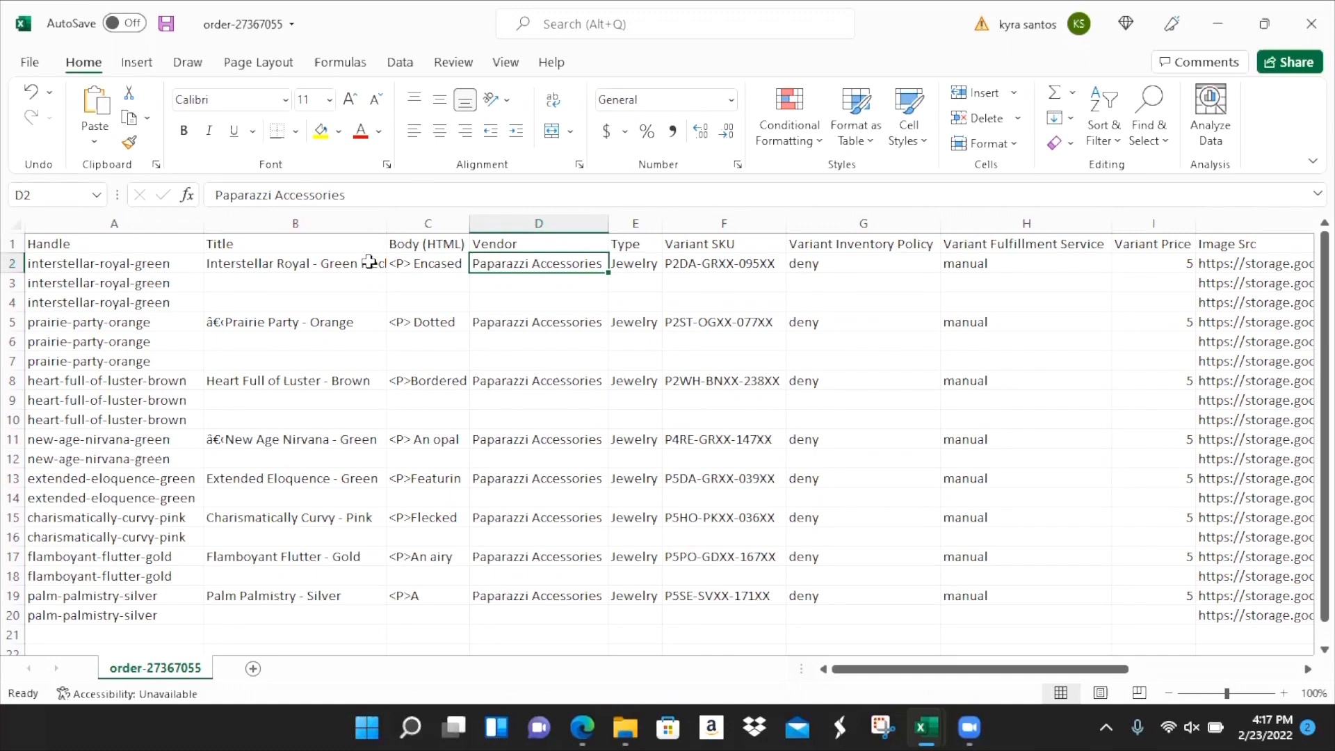
key("Up")
key("Right")
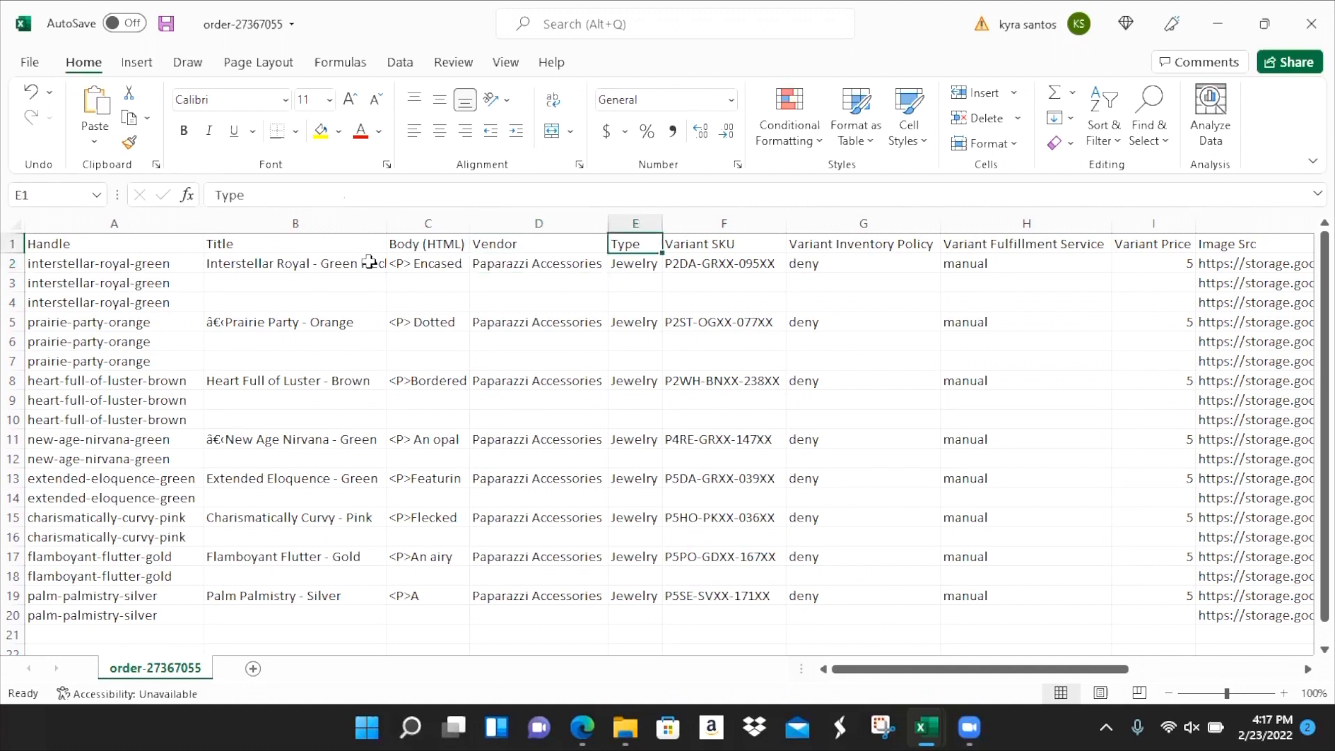
key("Down")
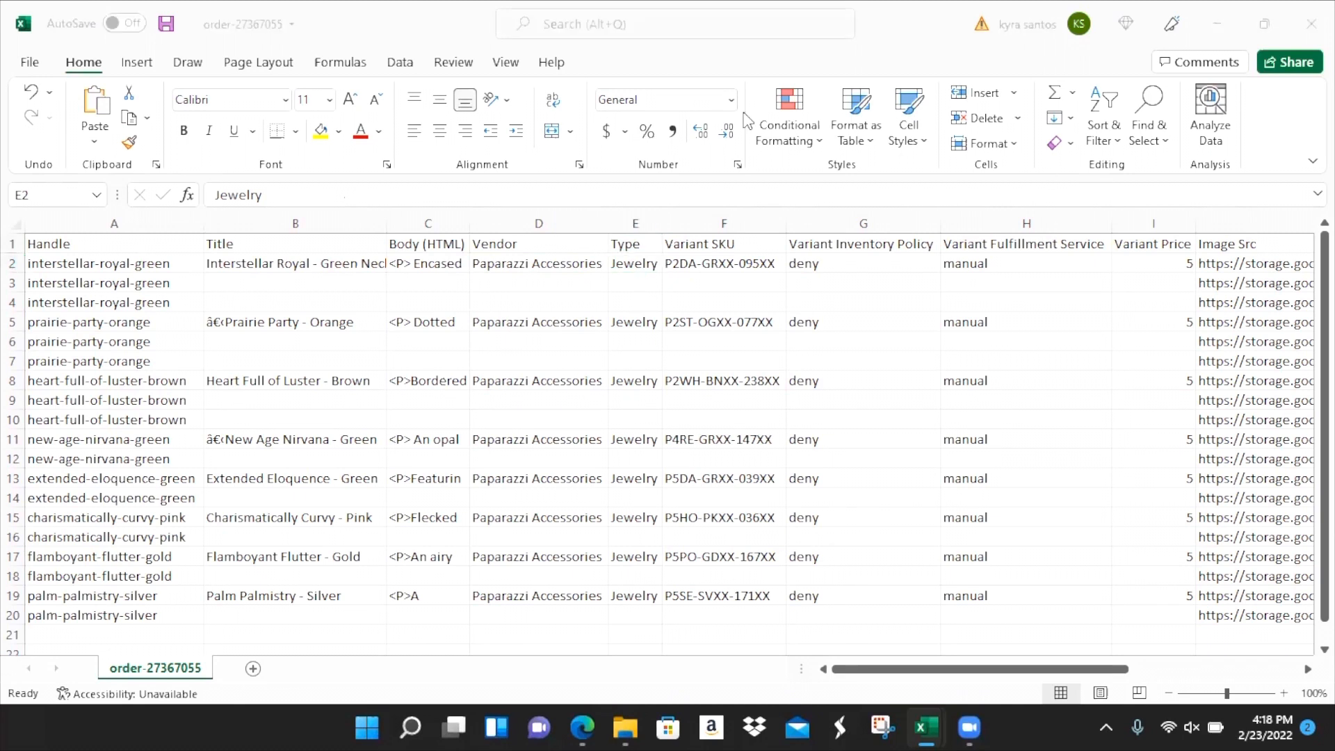
left_click(679, 258)
key("alt+Tab")
left_click(269, 283)
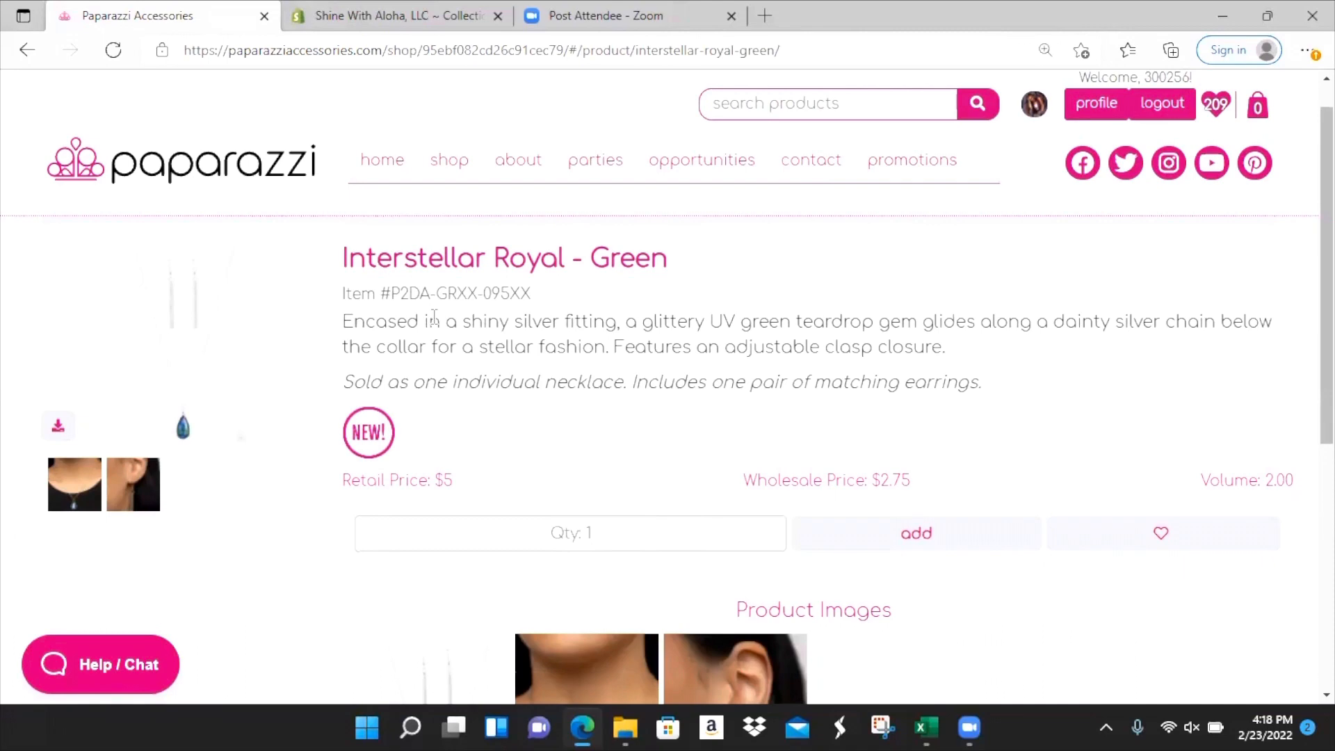
key("alt+Tab")
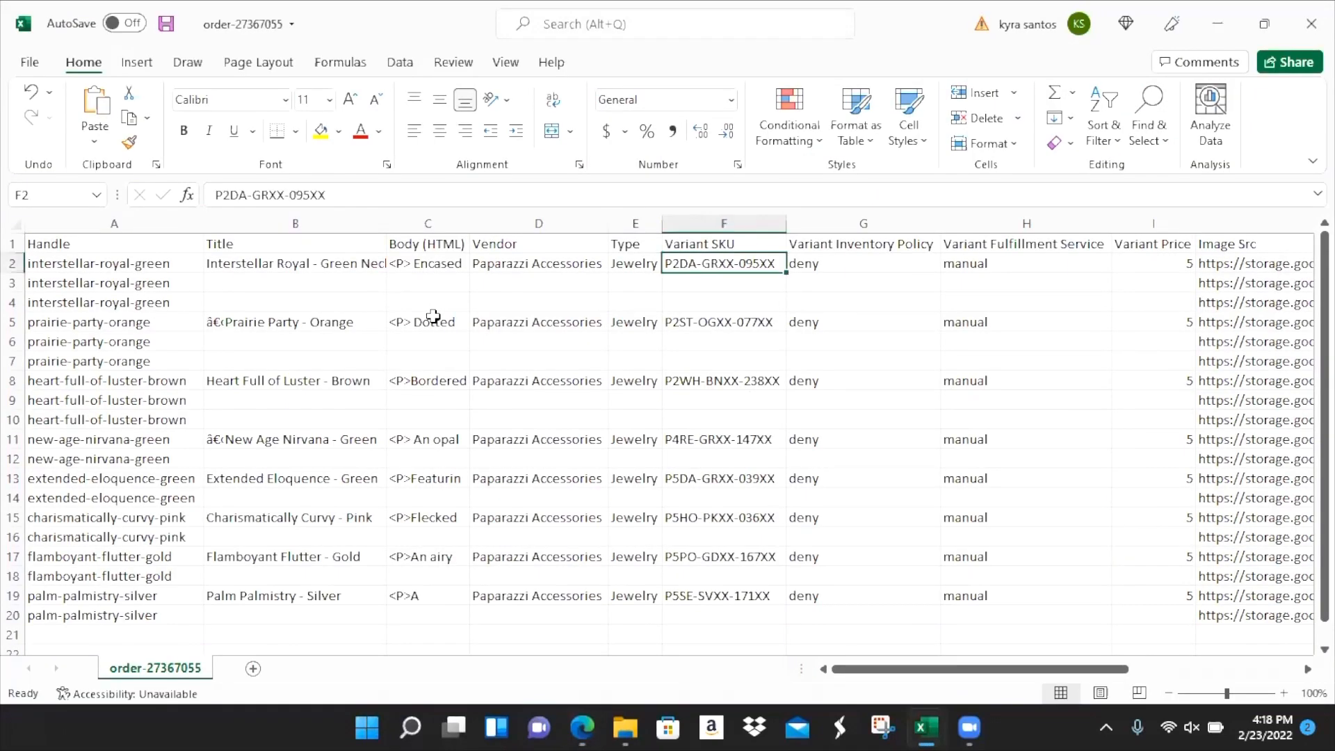
key("Up")
key("Right")
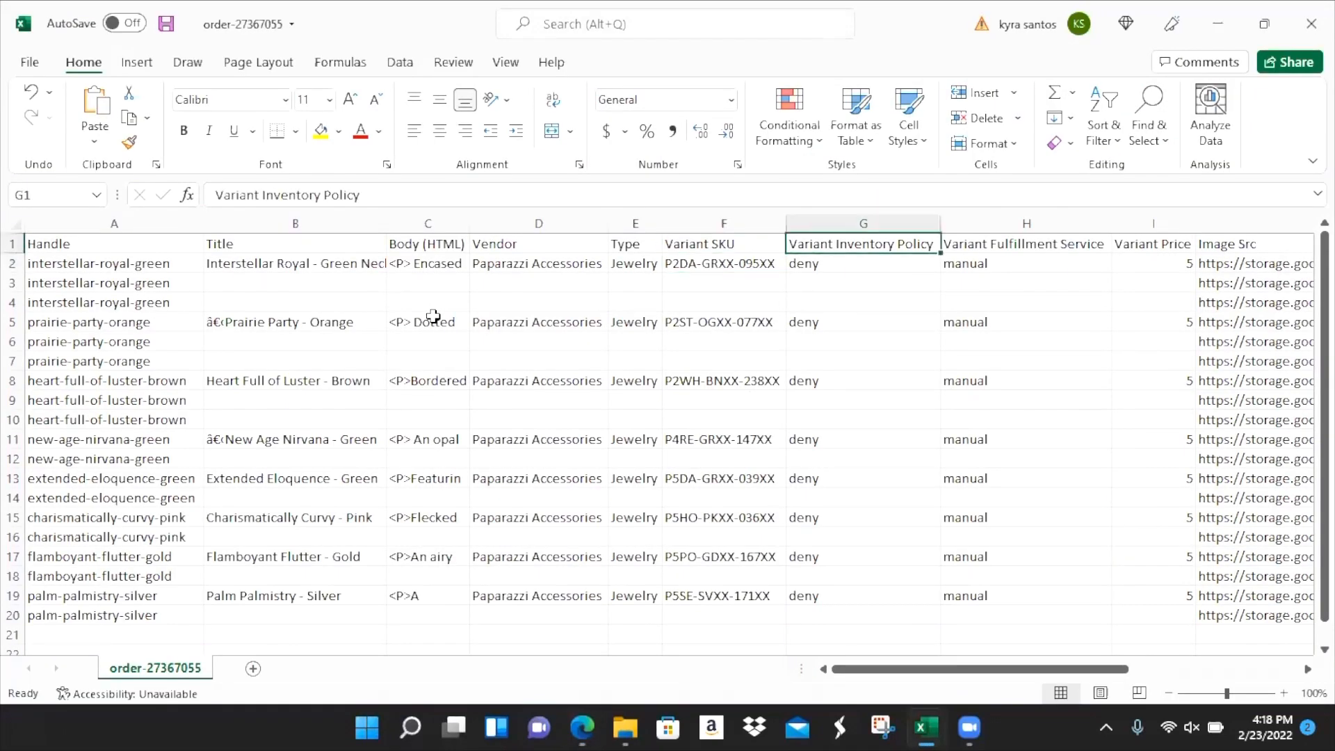
key("Down")
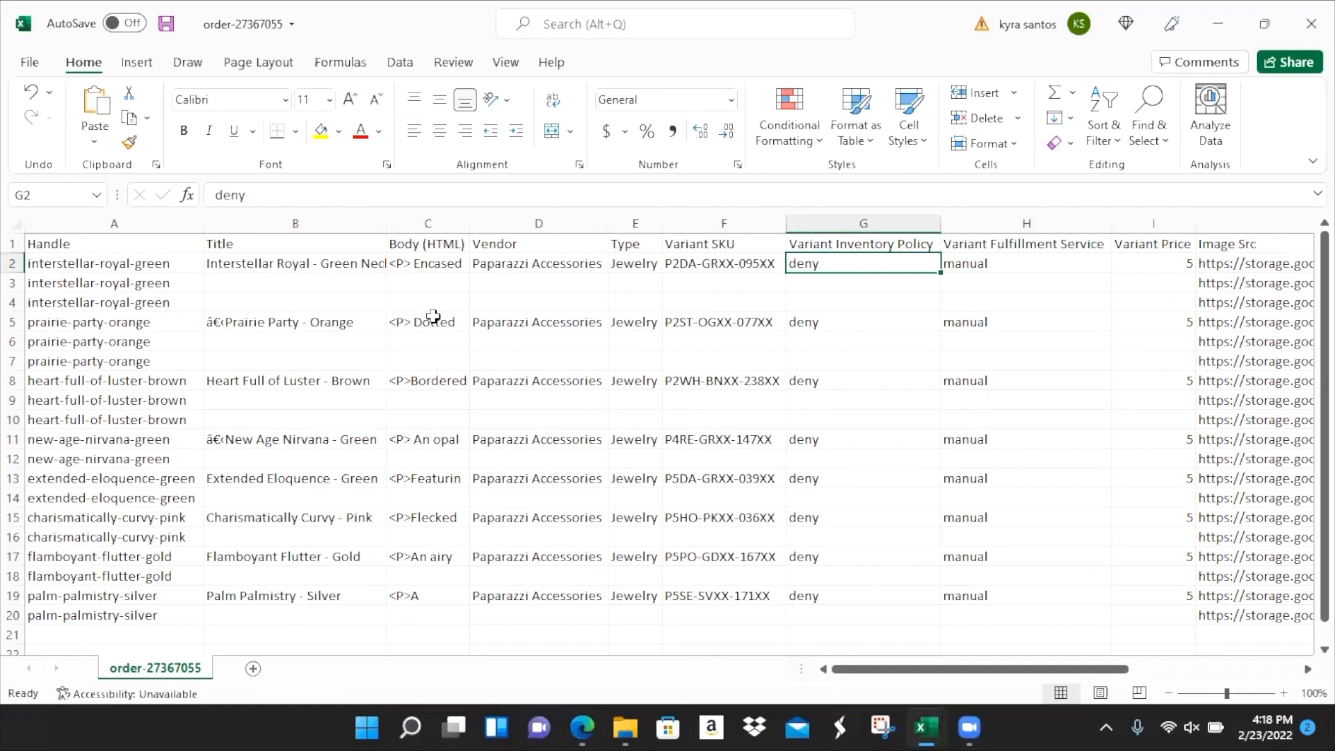
key("Right")
key("Up")
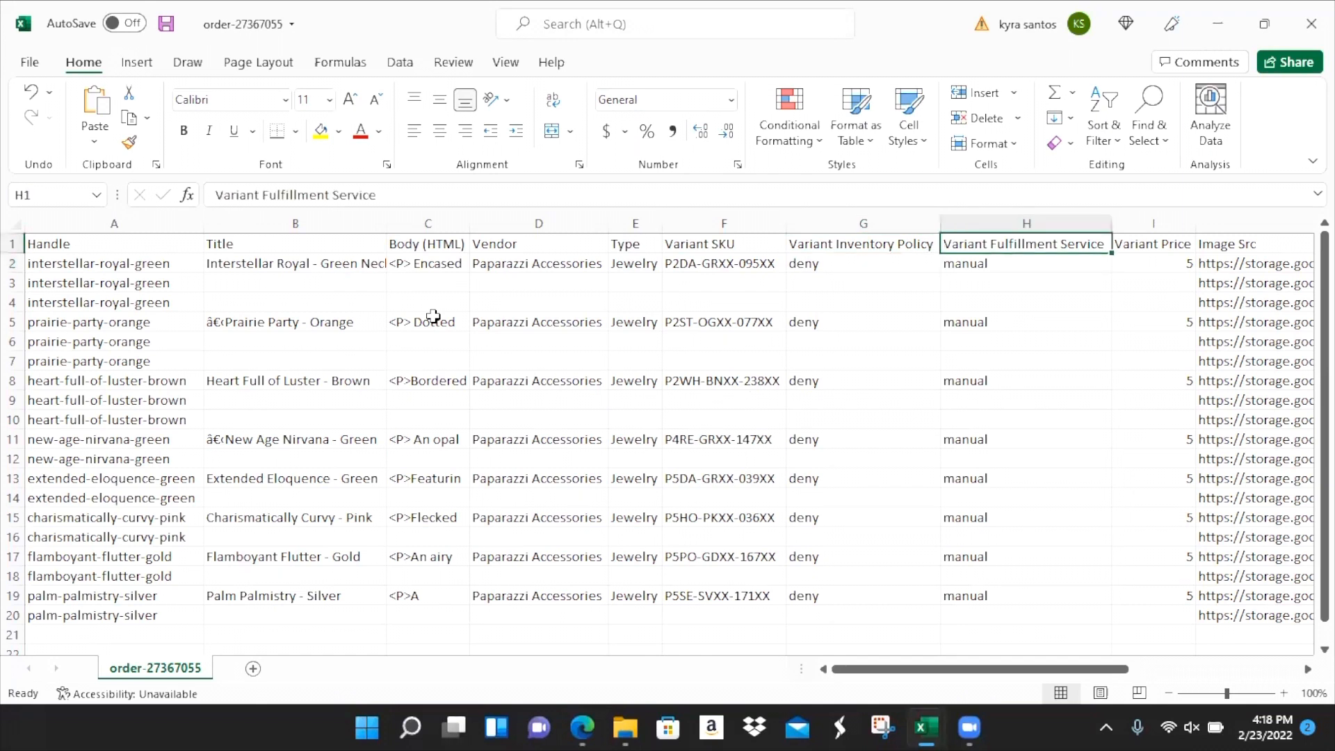
key("Down")
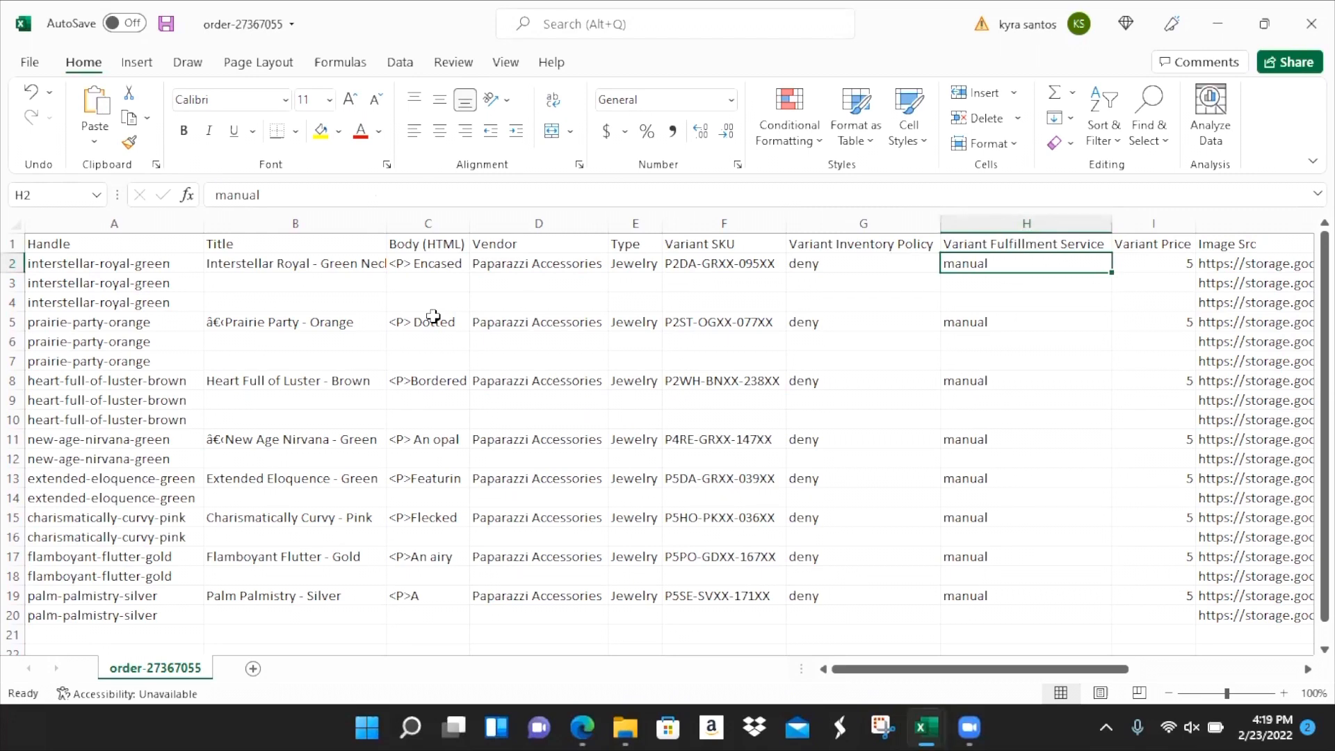
- Check the first product's Variant Price of 5 against the neighbouring SKU and fulfillment columns
key("Right")
key("Right")
key("Right")
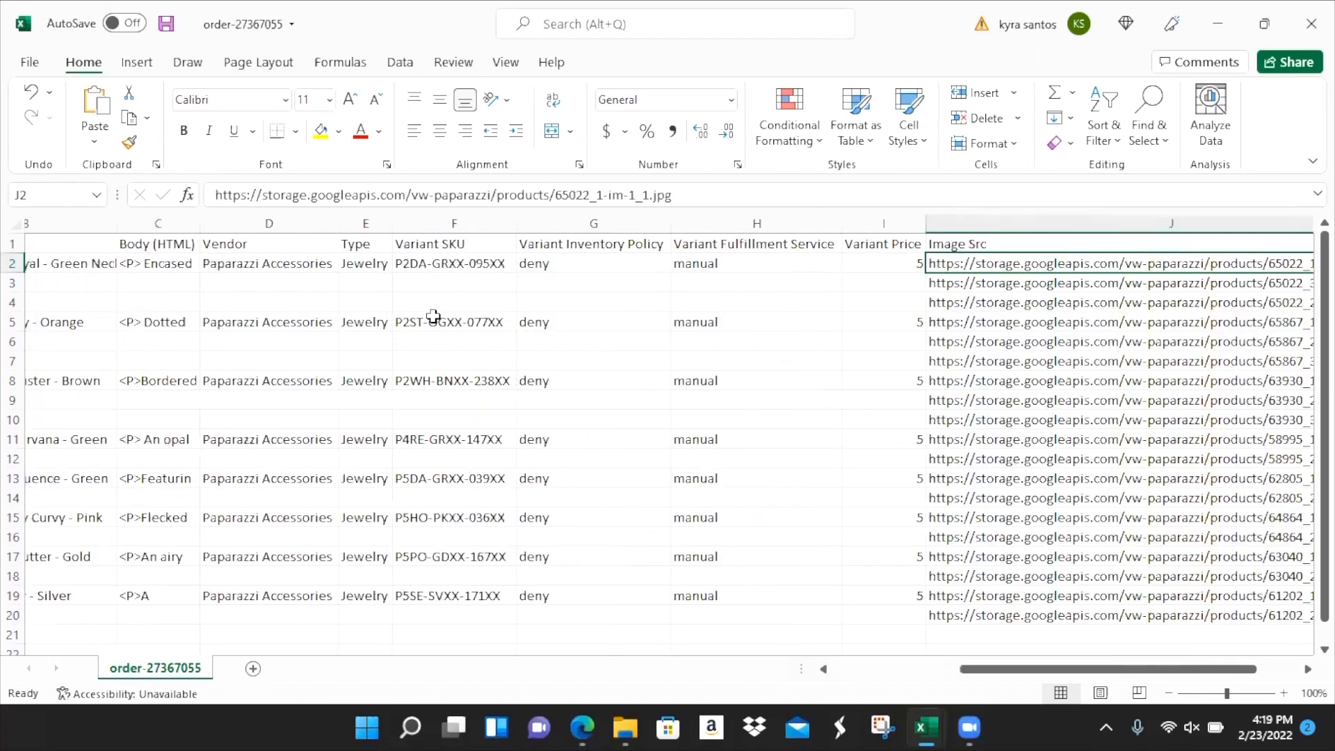
key("Left")
key("Left")
key("Up")
key("Down")
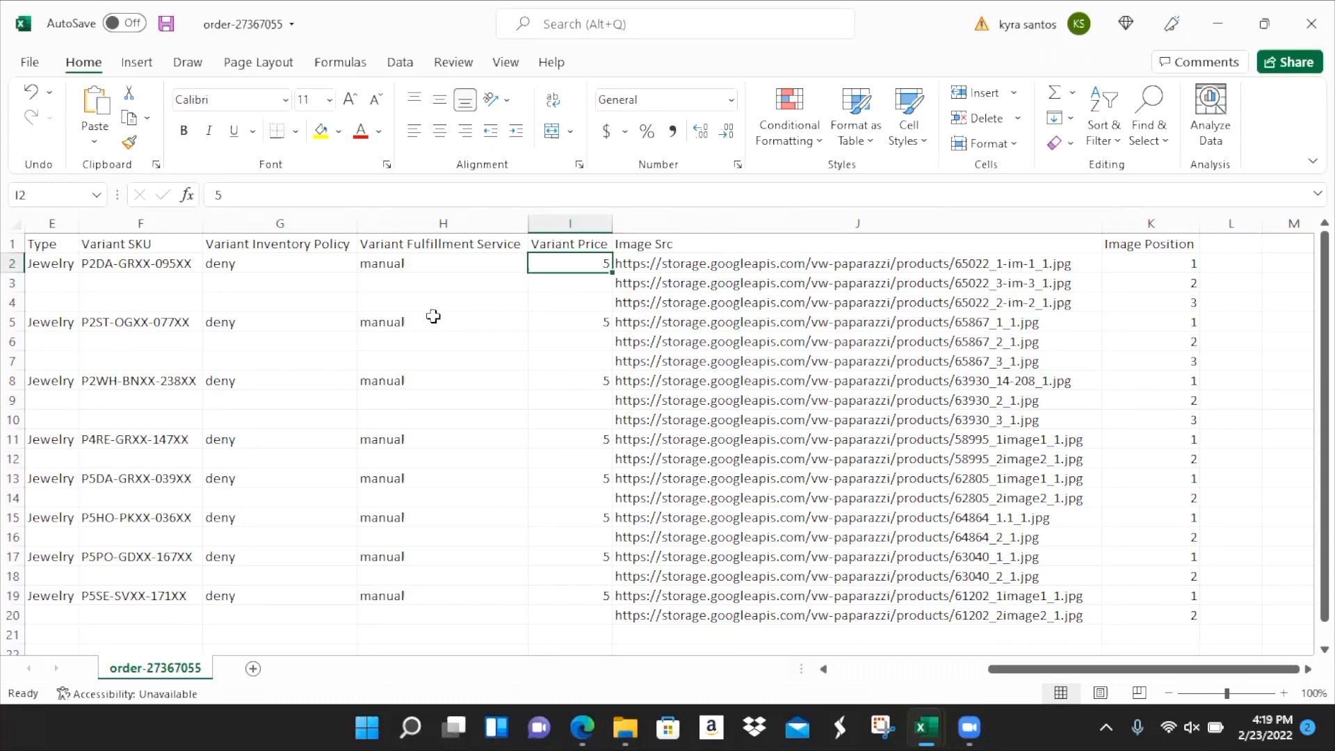
key("Up")
key("Left")
key("Left")
key("Left")
key("Right")
key("Right")
key("Right")
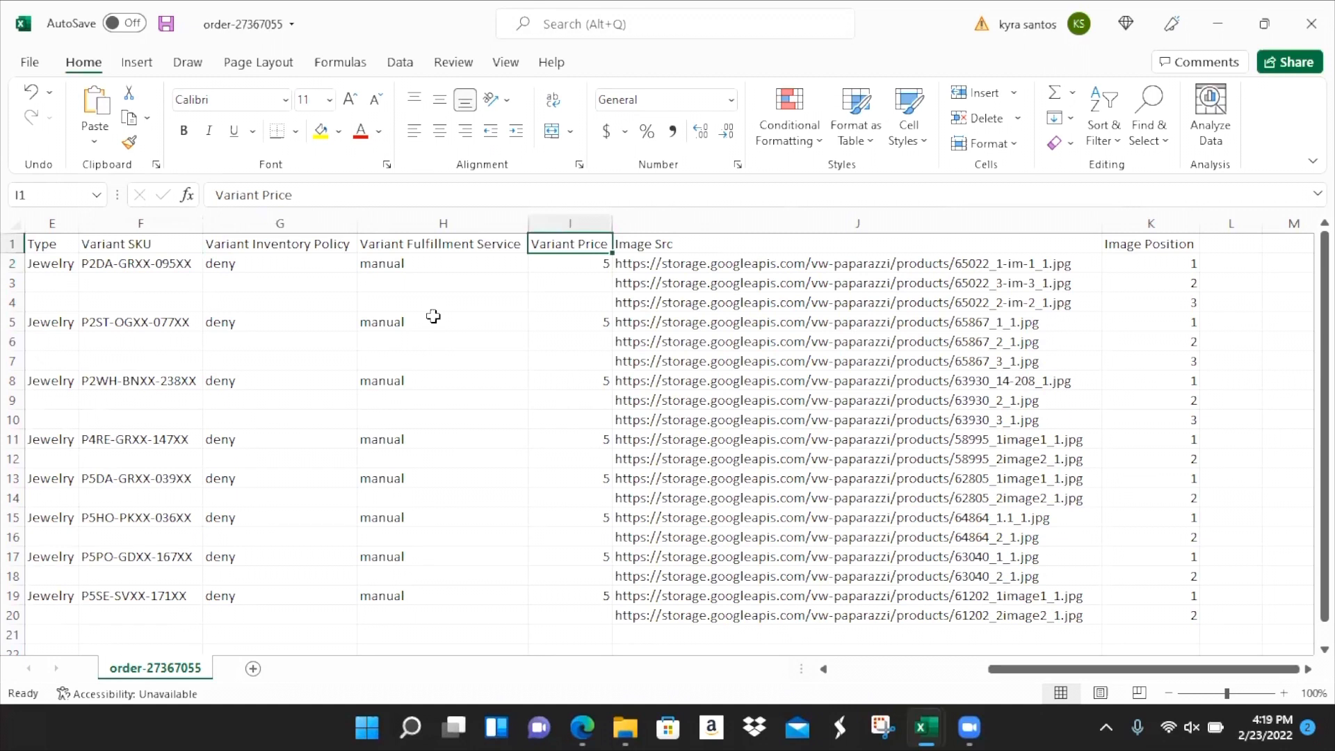
- Review the image links starting at J2, then bring up the Edge product page
key("Right")
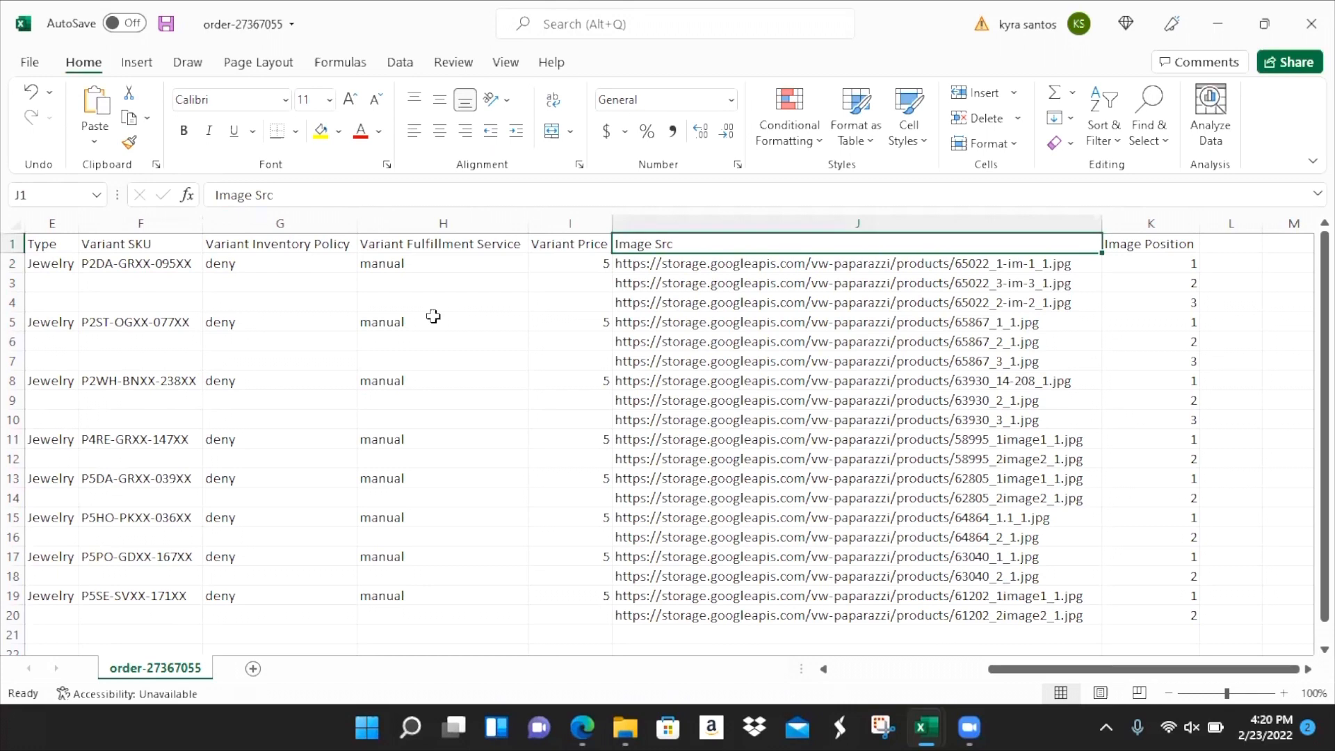
key("Down")
key("Down")
key("Down")
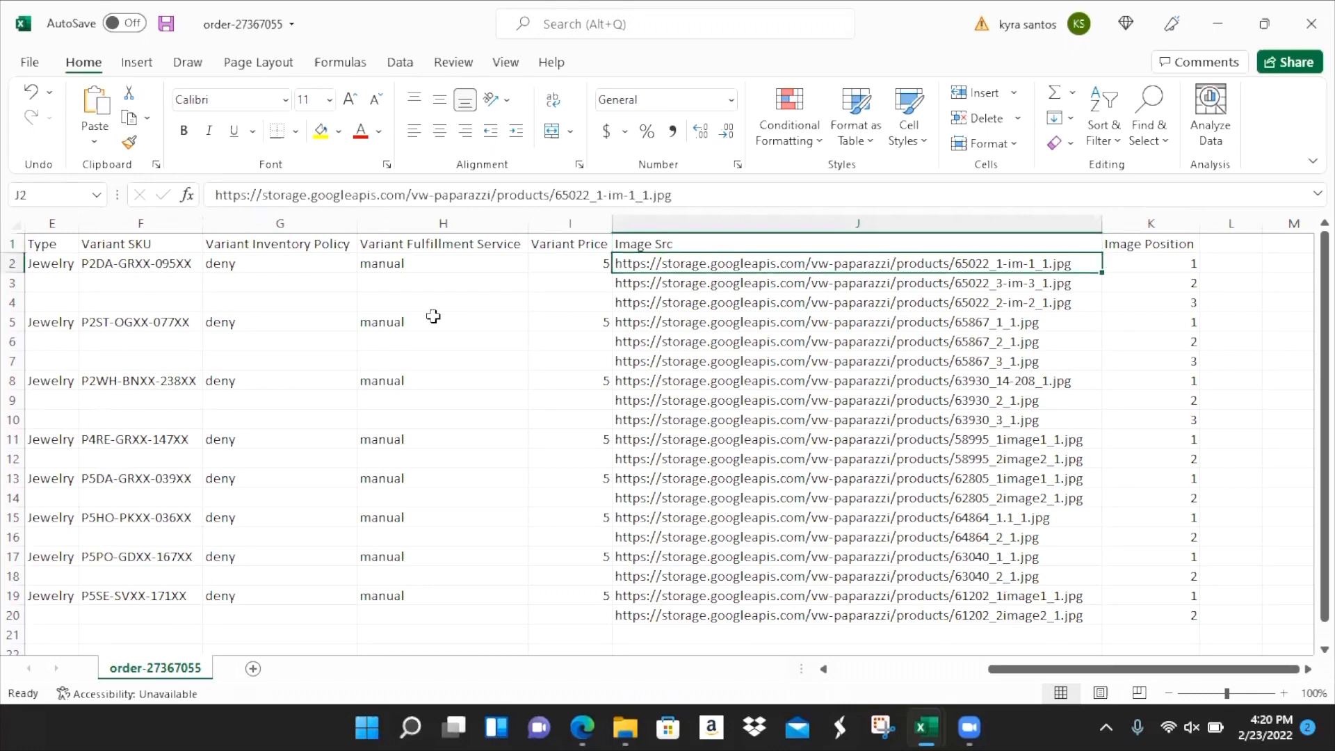
key("Up")
key("Up")
key("alt+Tab")
scroll(369, 475, "down", 2)
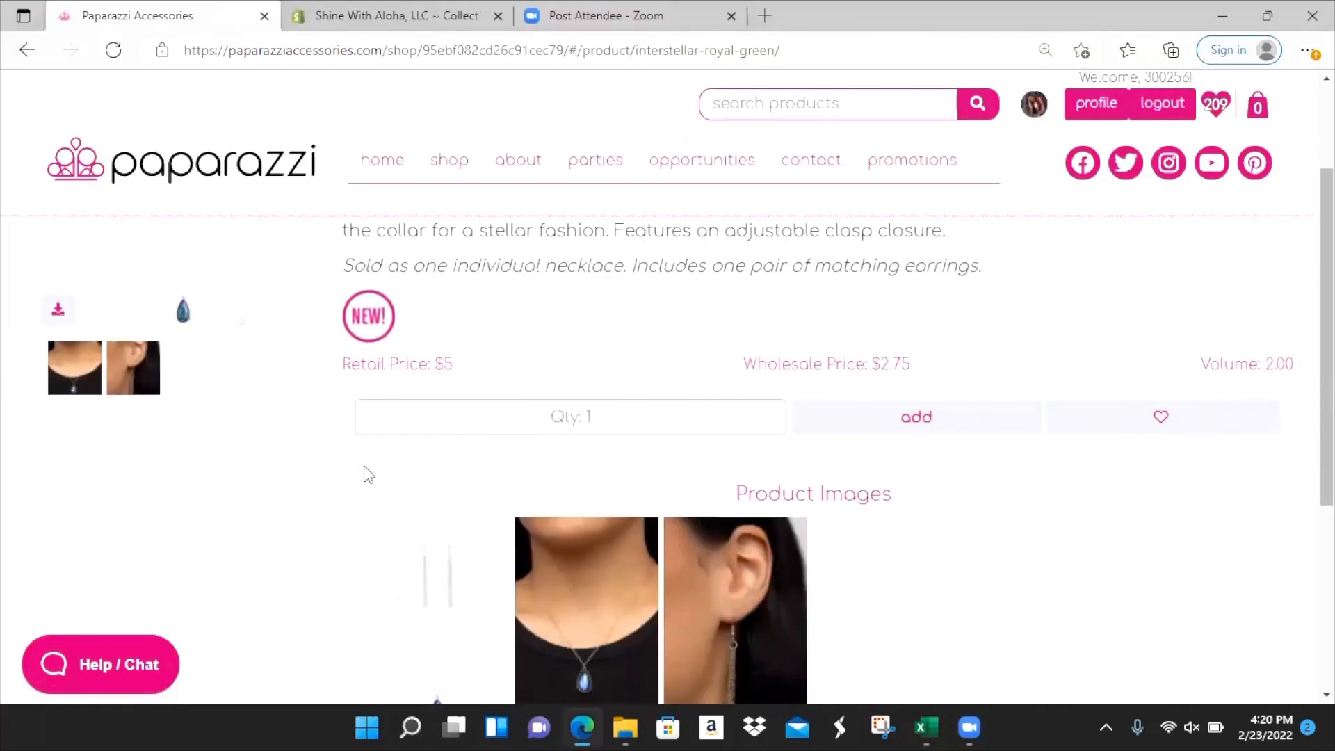
scroll(369, 474, "down", 2)
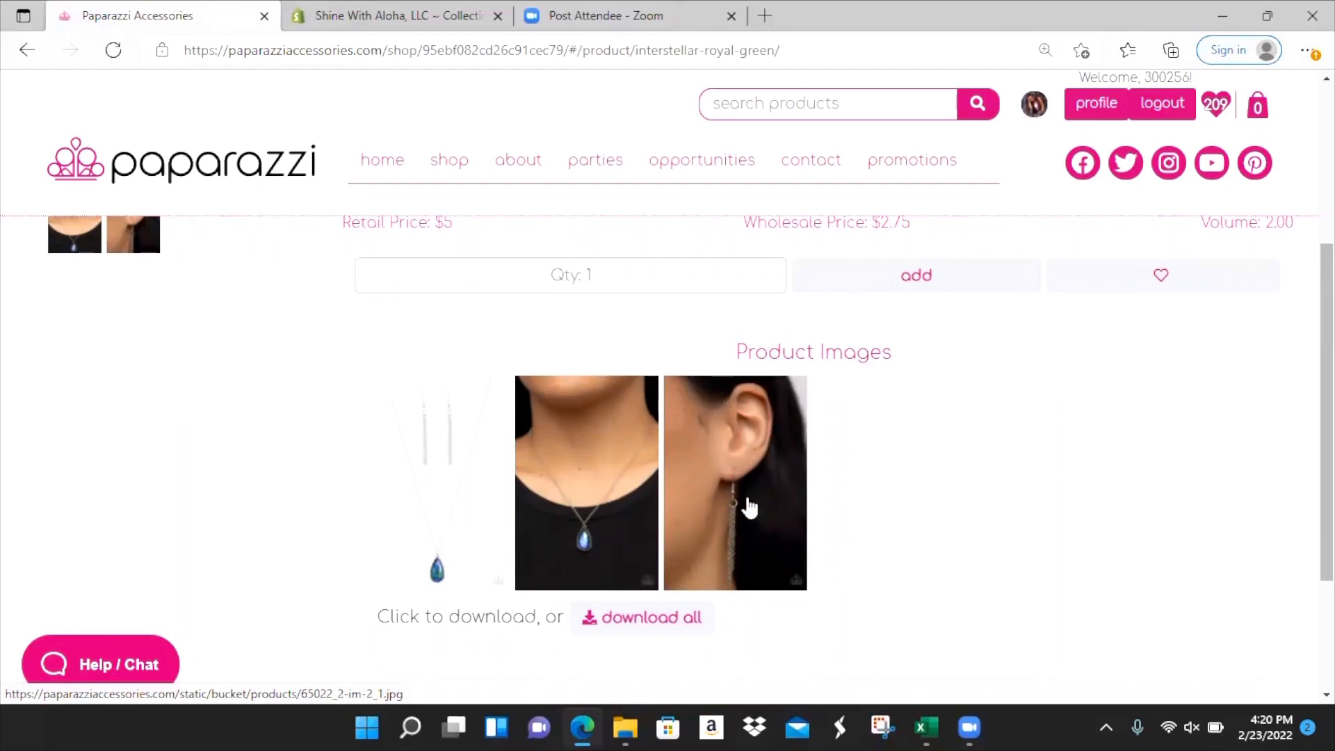
key("alt+Tab")
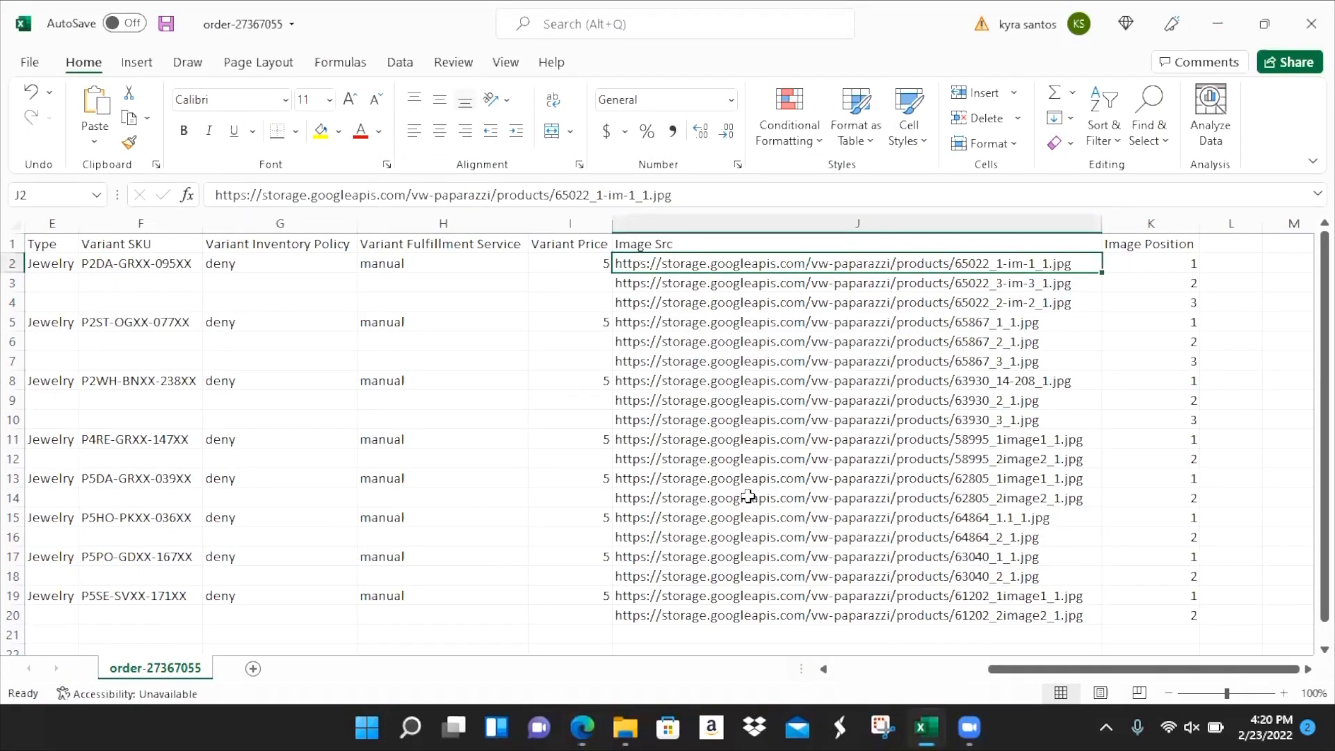
key("Down")
key("Down")
key("Up")
key("Up")
key("Up")
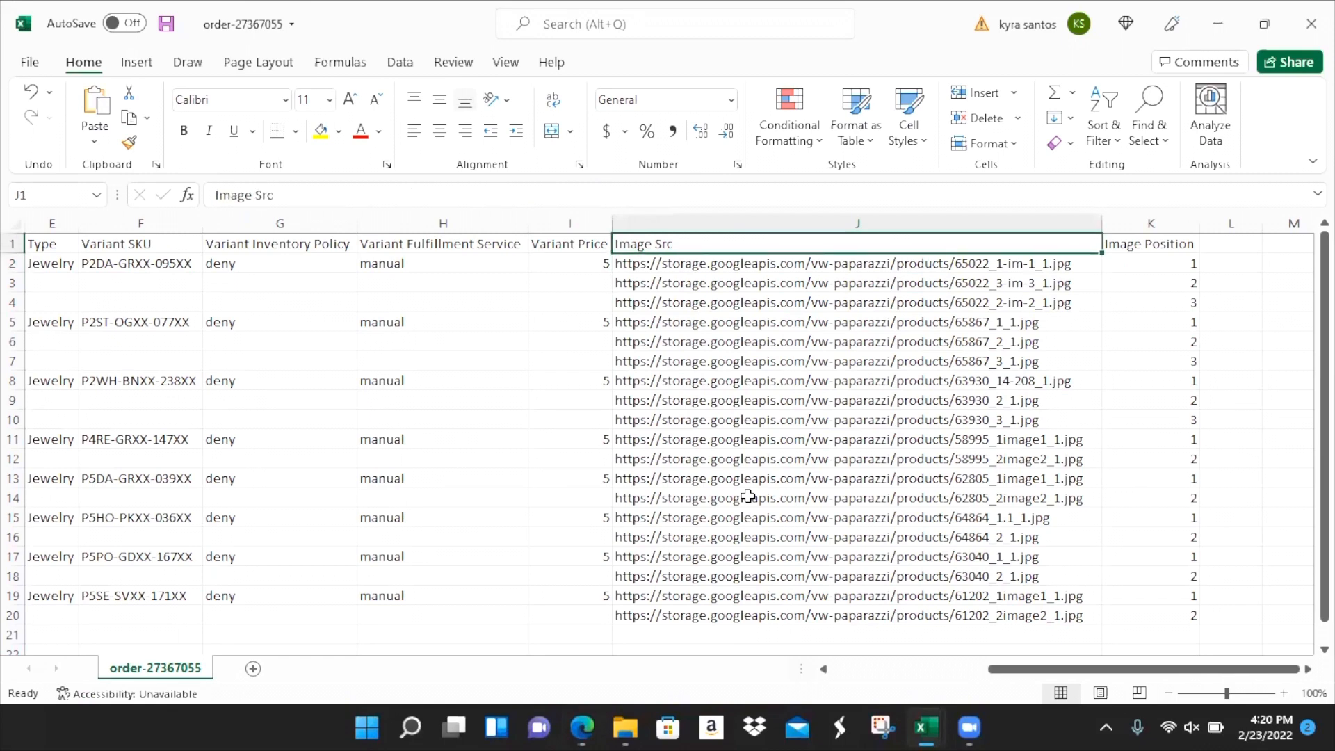
key("Right")
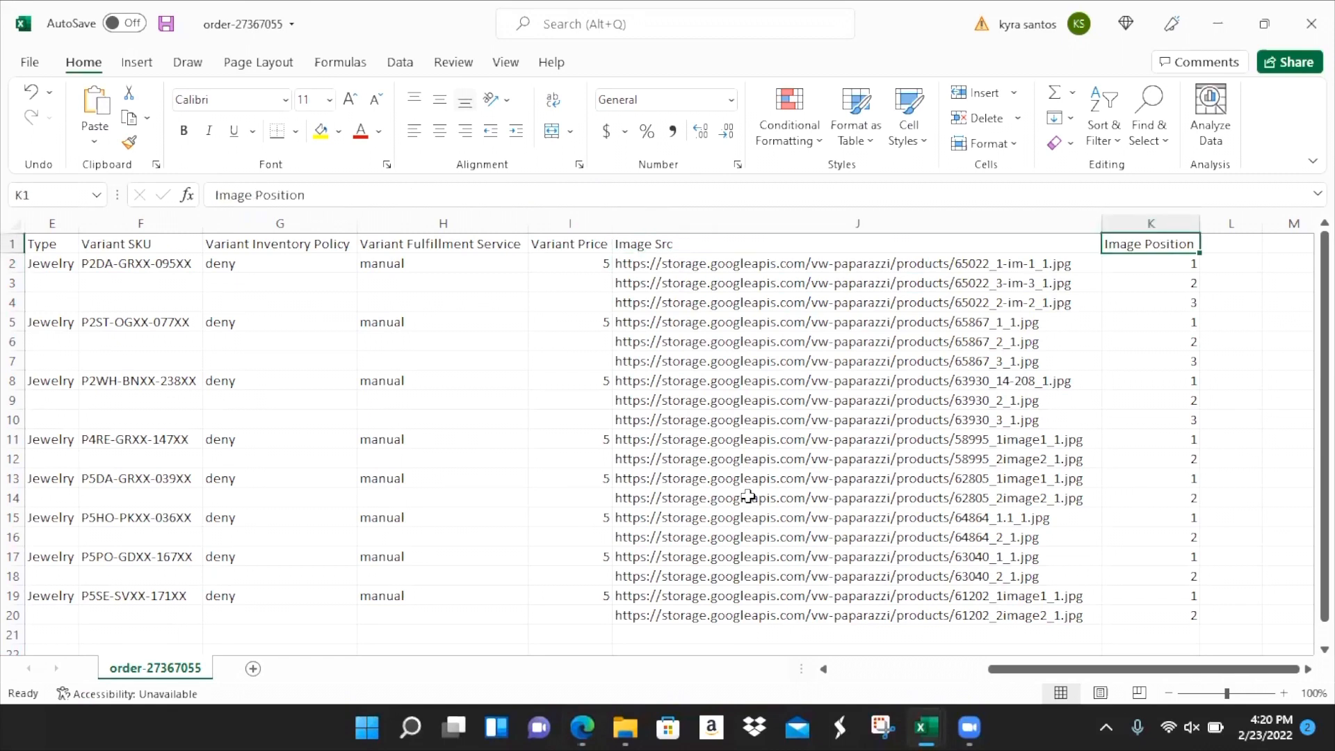
key("Down")
key("Down")
key("Down")
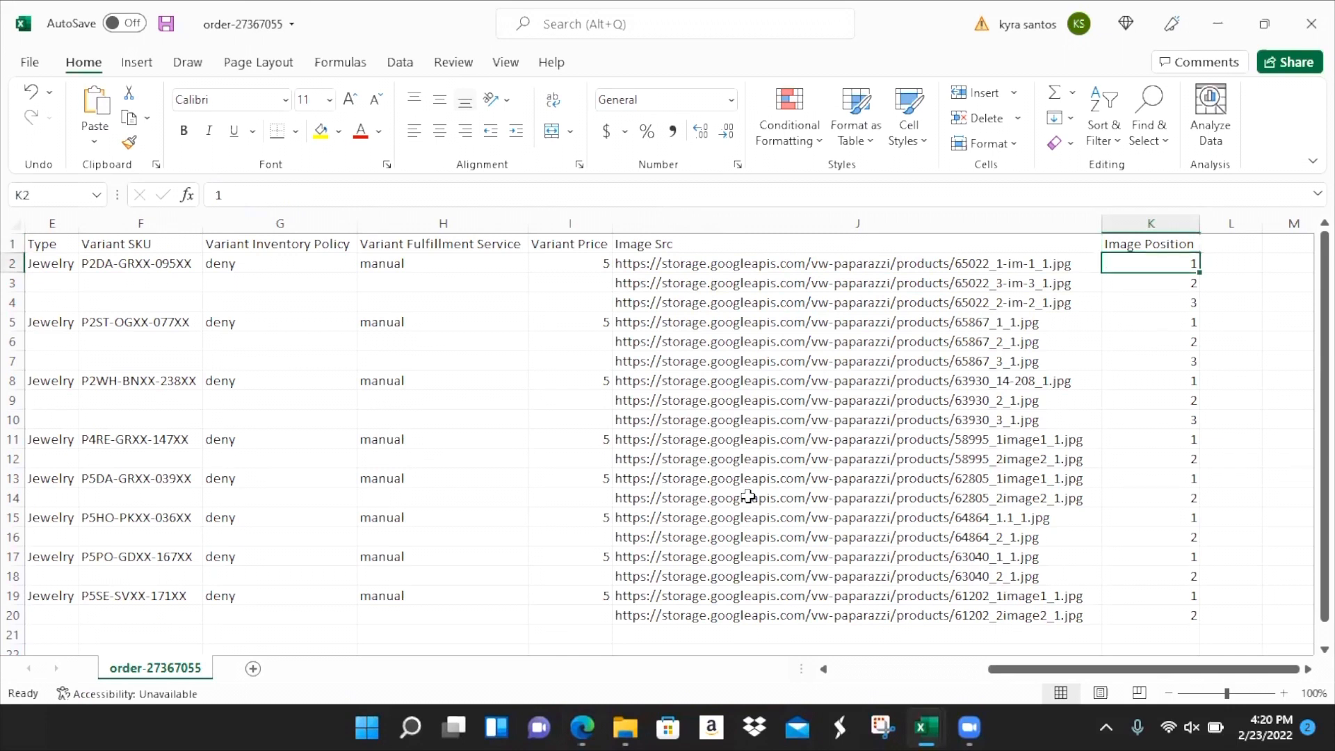
key("Up")
key("Up")
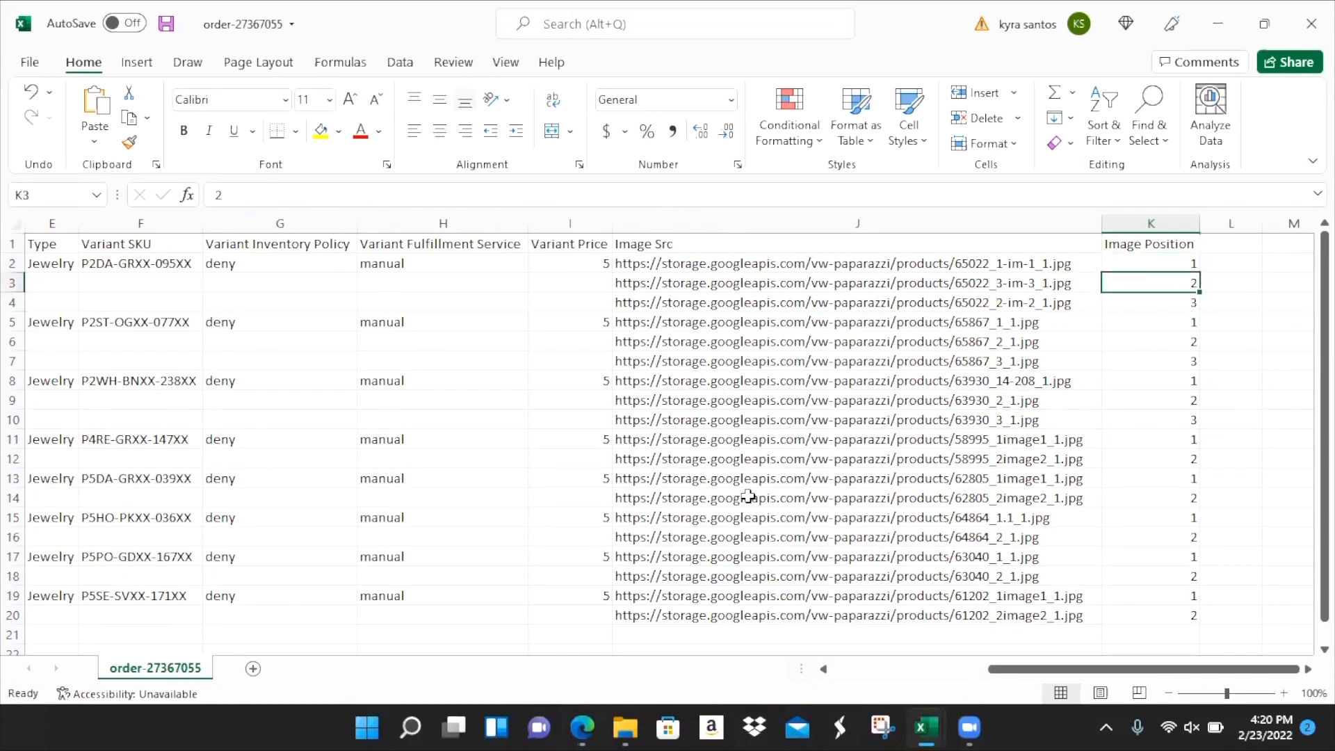
key("Down")
key("Down")
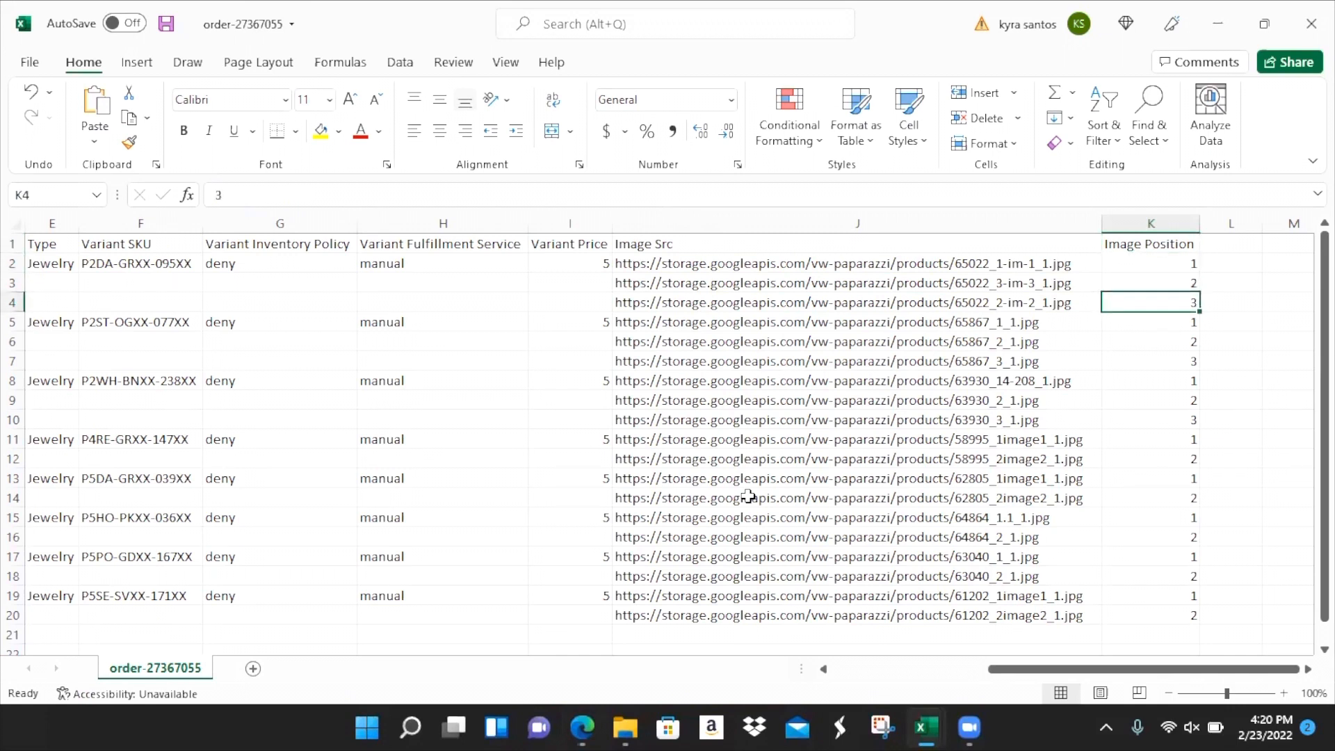
key("Up")
key("Up")
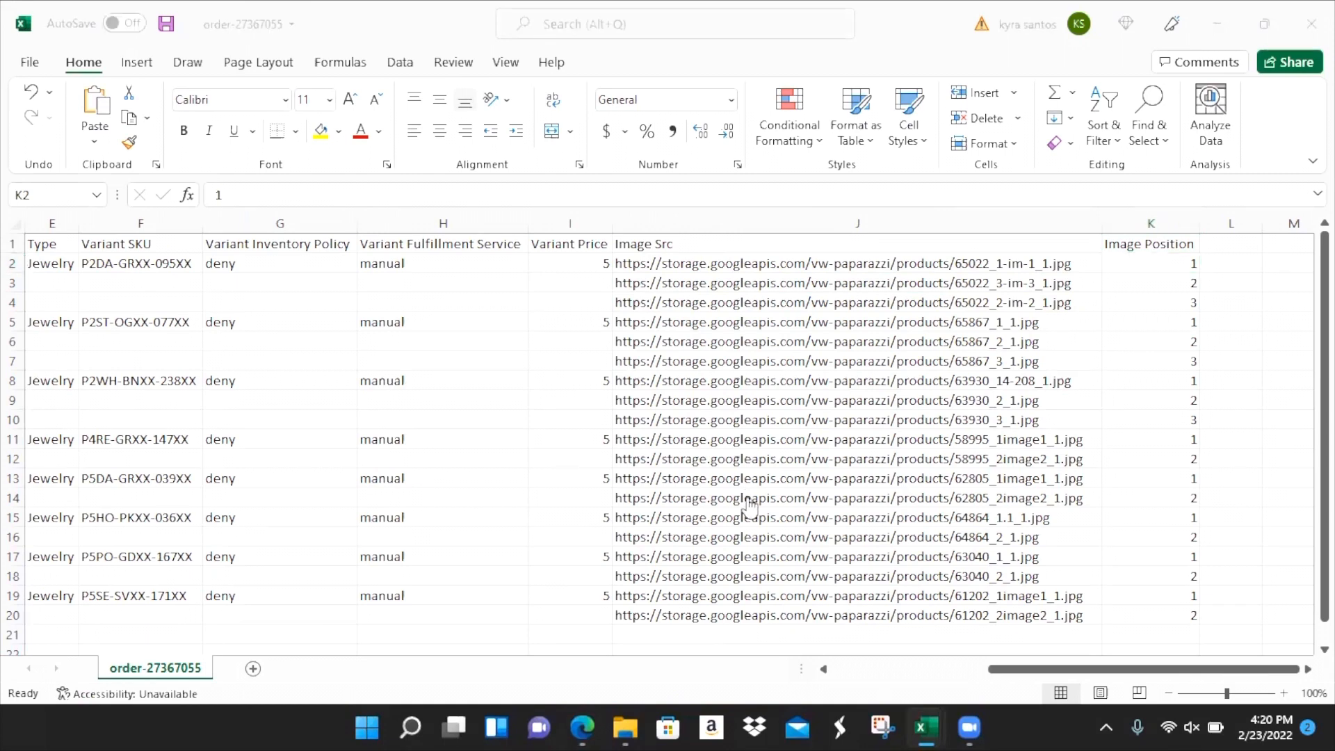
key("alt+Tab")
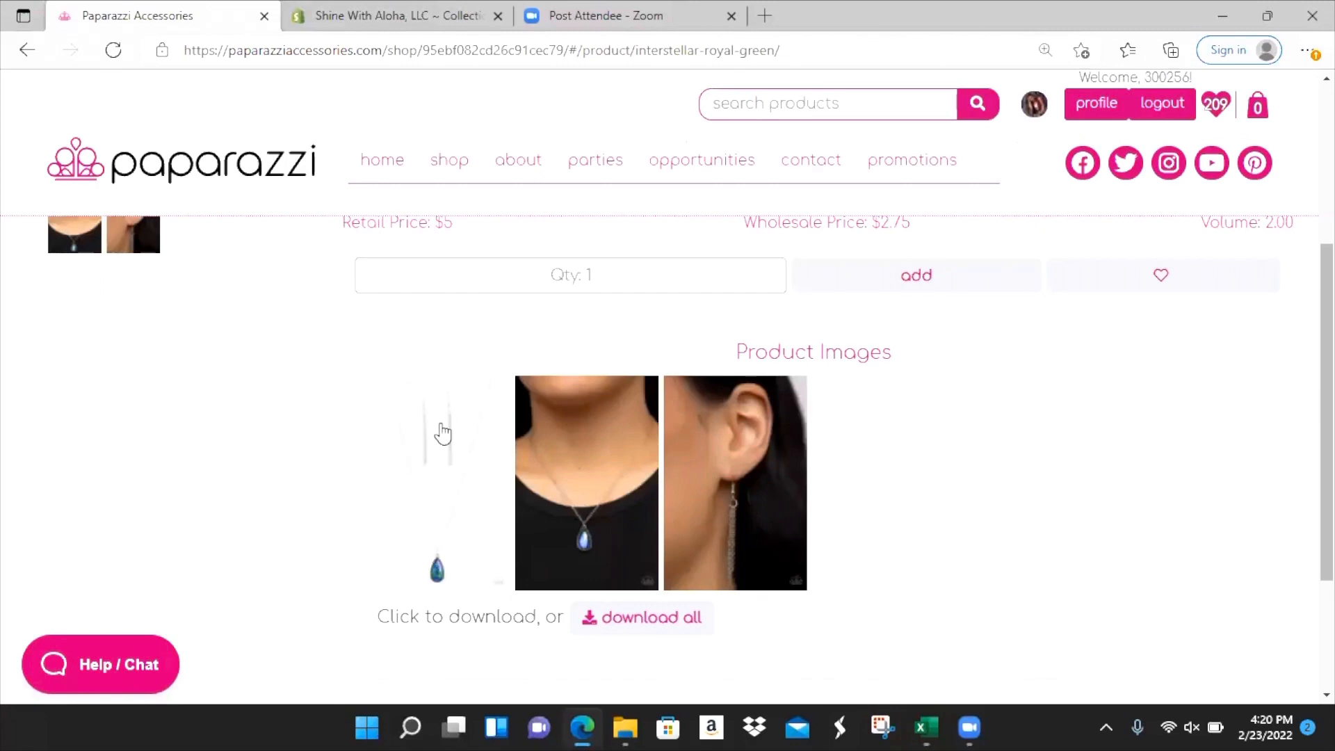
key("alt+Tab")
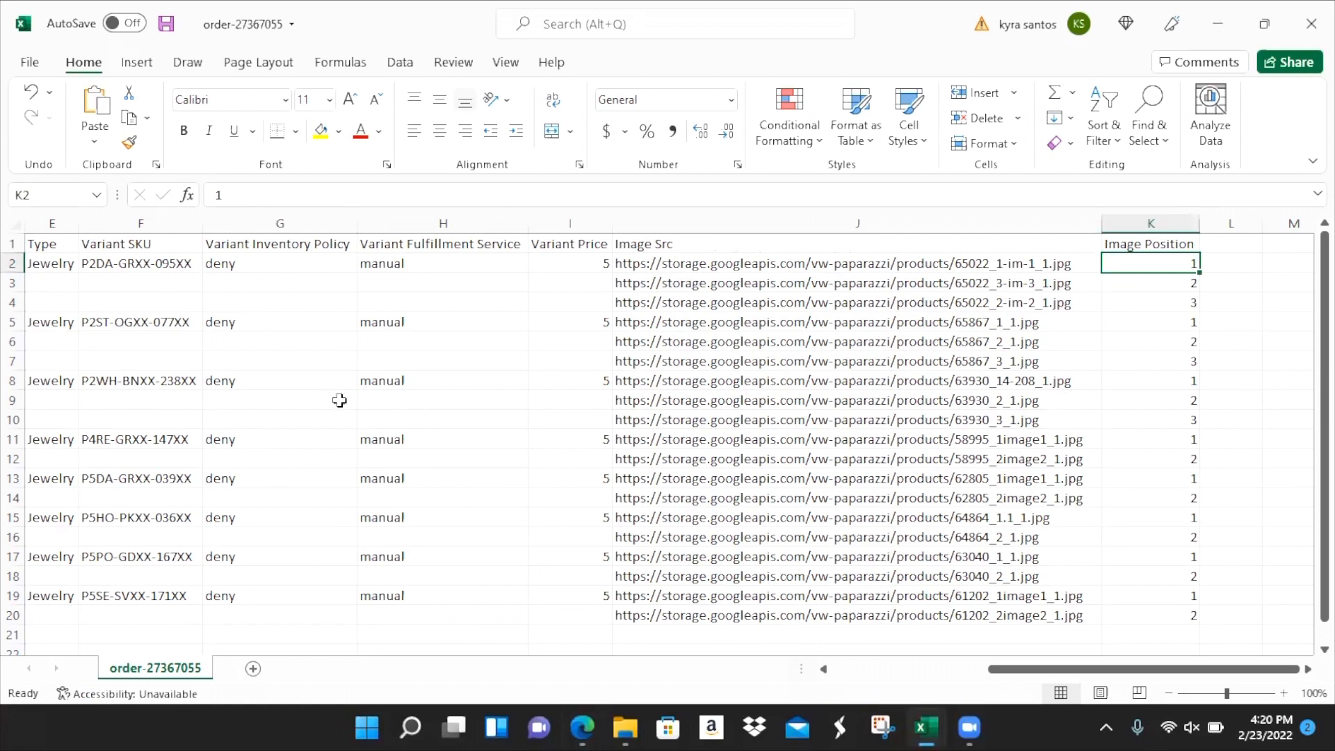
left_click(745, 267)
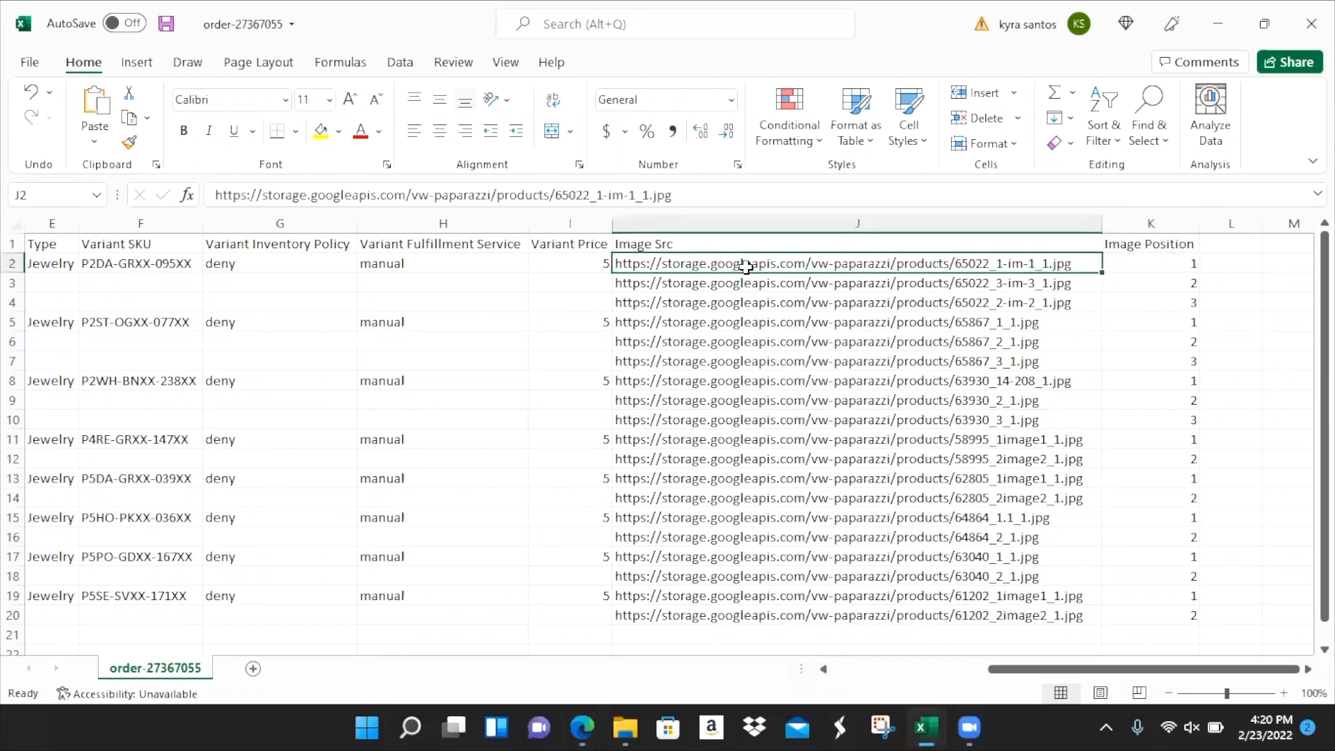
left_click(746, 284)
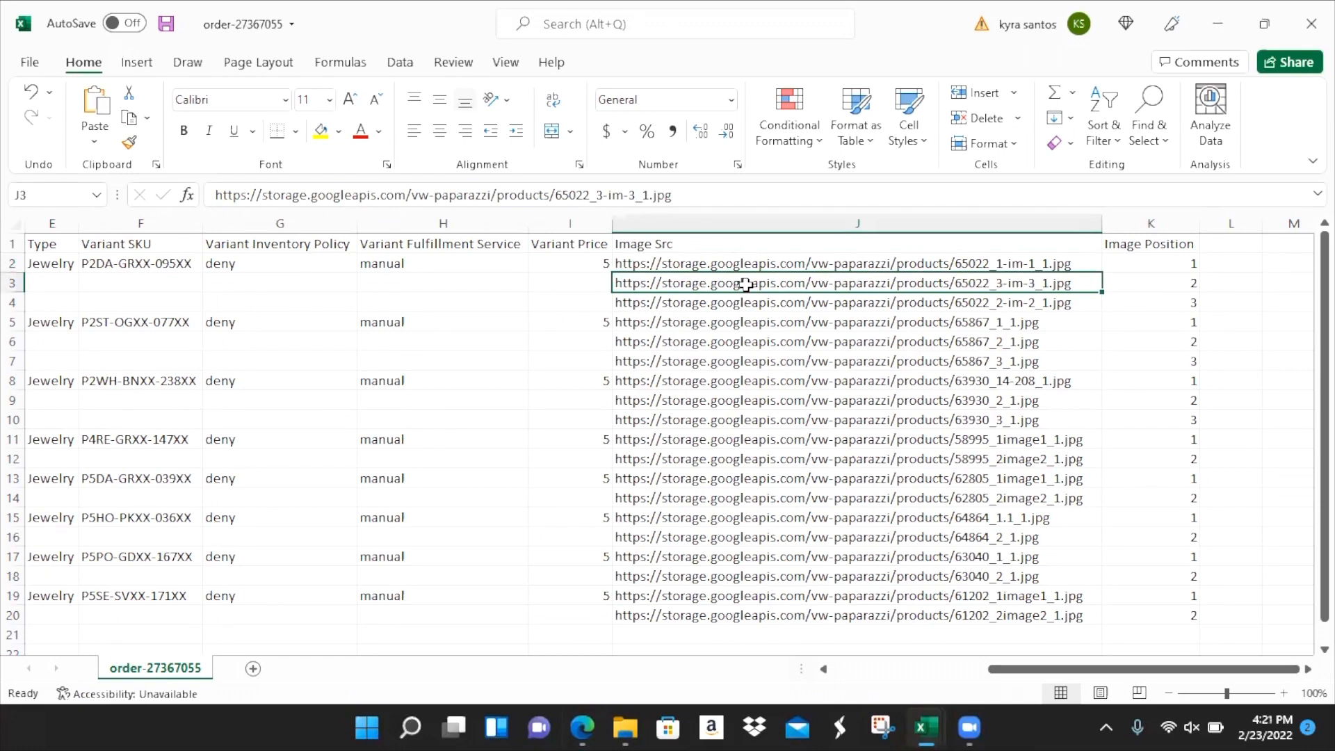
left_click(747, 310)
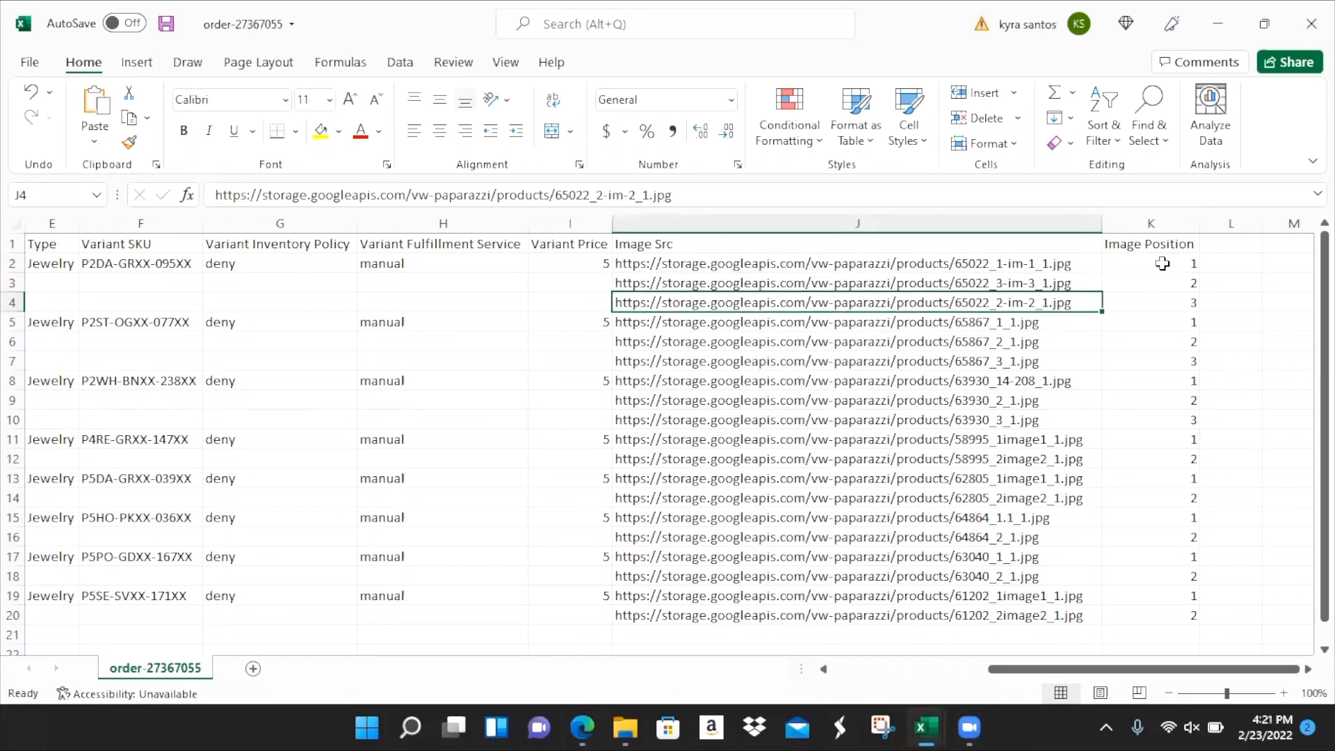
left_click(1148, 280)
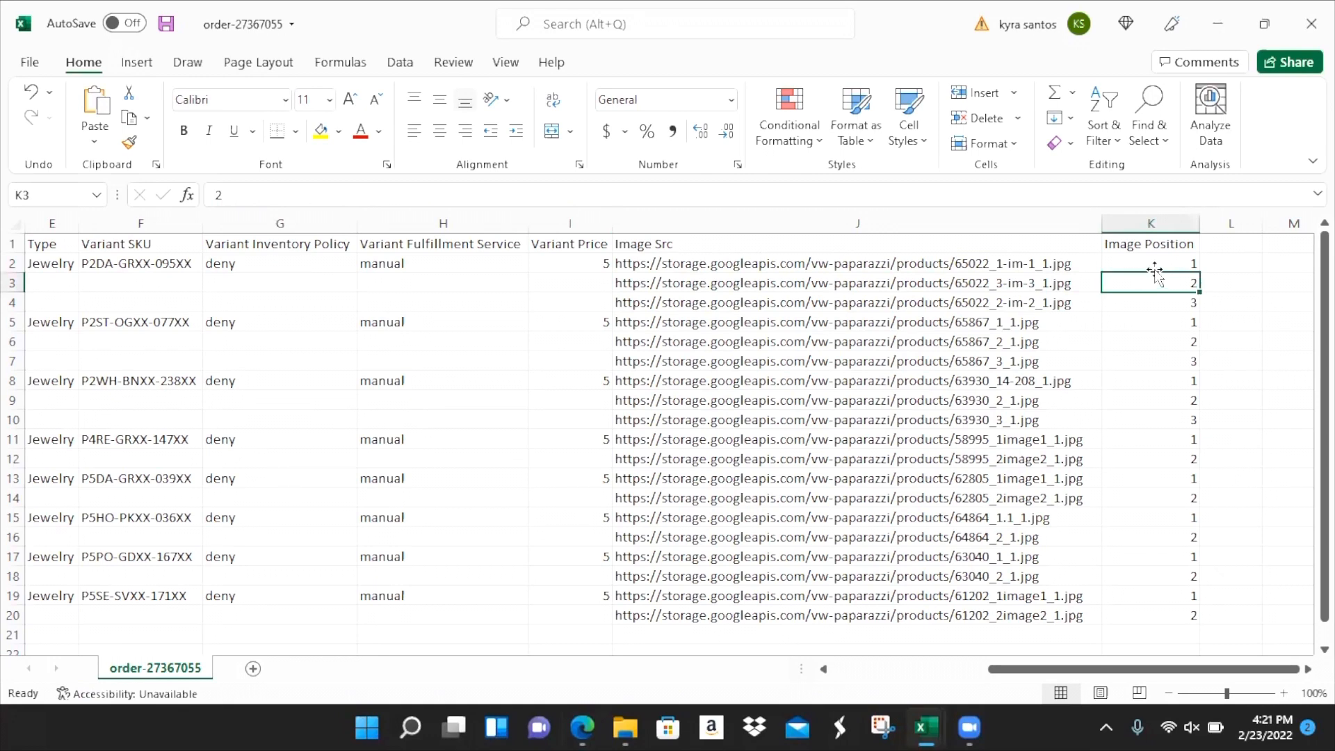
type("1")
key("Up")
type("2")
key("Return")
key("Down")
key("Down")
key("Up")
key("Up")
key("Up")
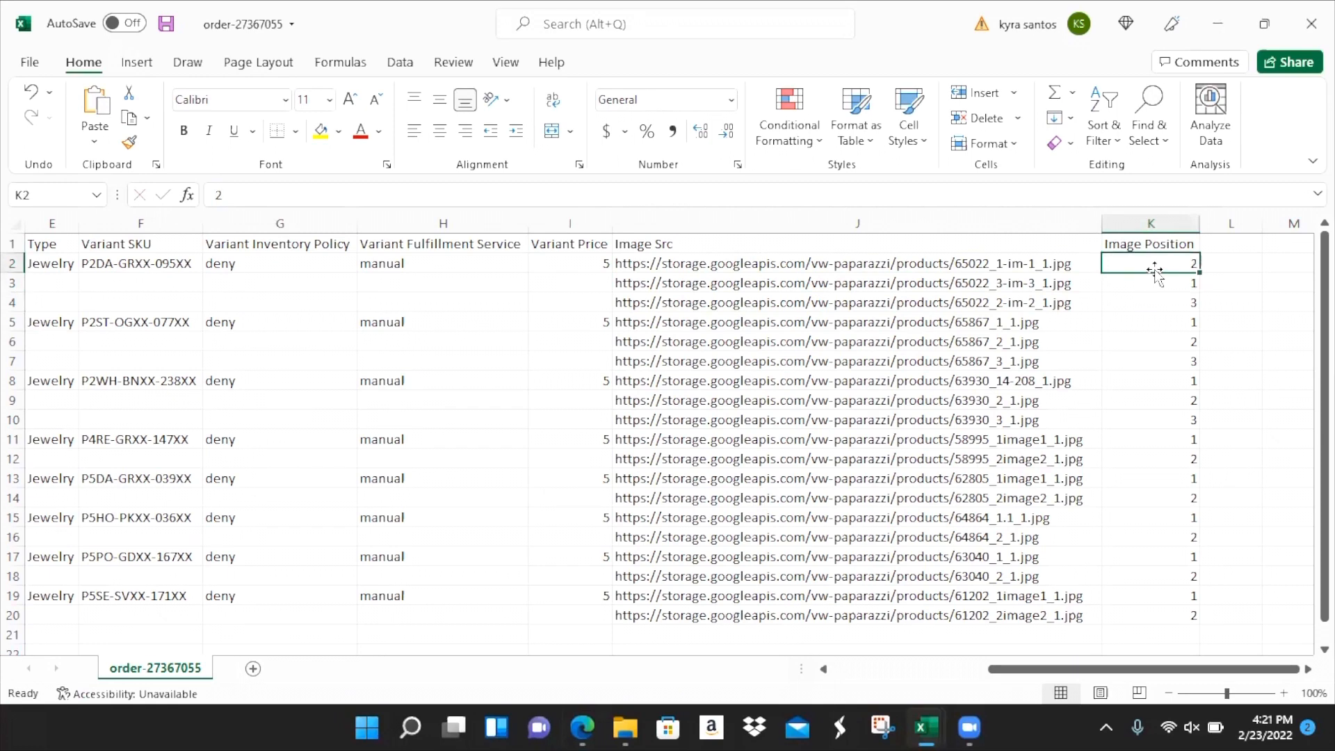
type("1")
key("Return")
type("2")
key("Return")
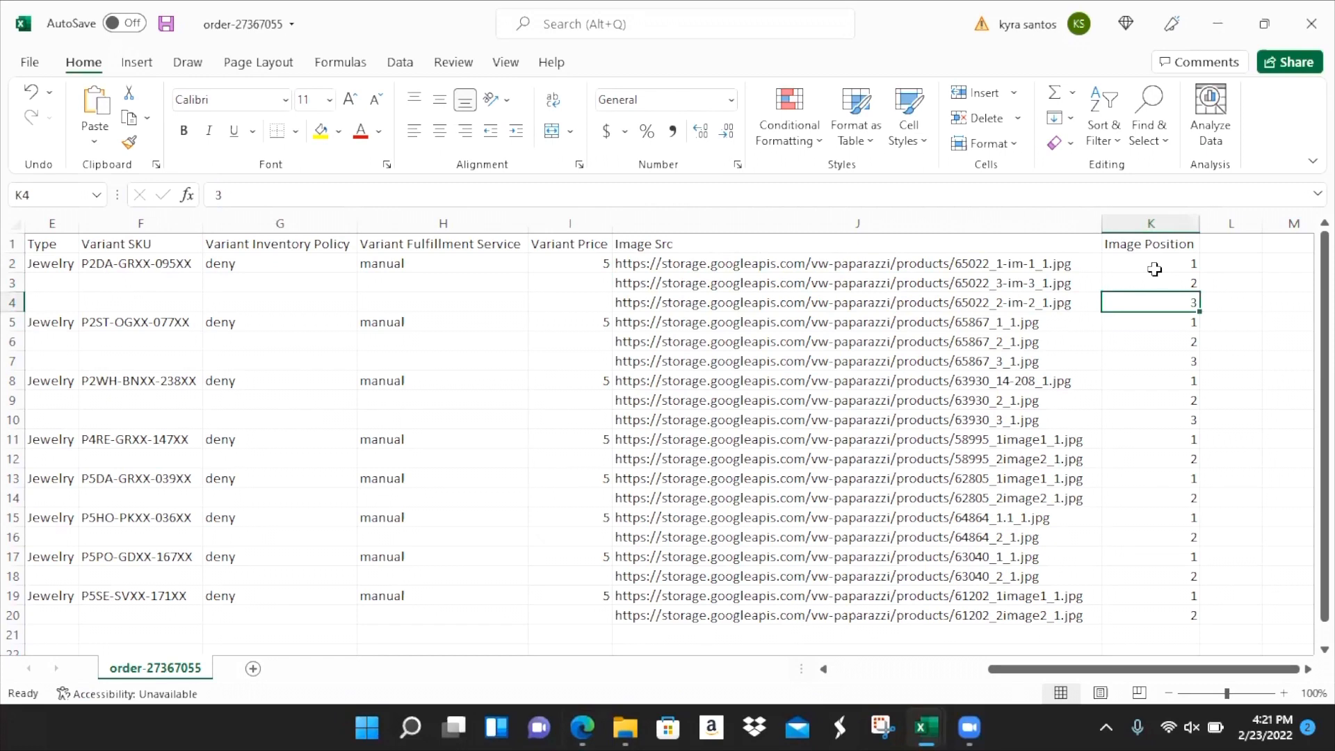
key("Up")
key("Up")
key("Up")
key("Right")
key("Right")
key("Right")
key("Right")
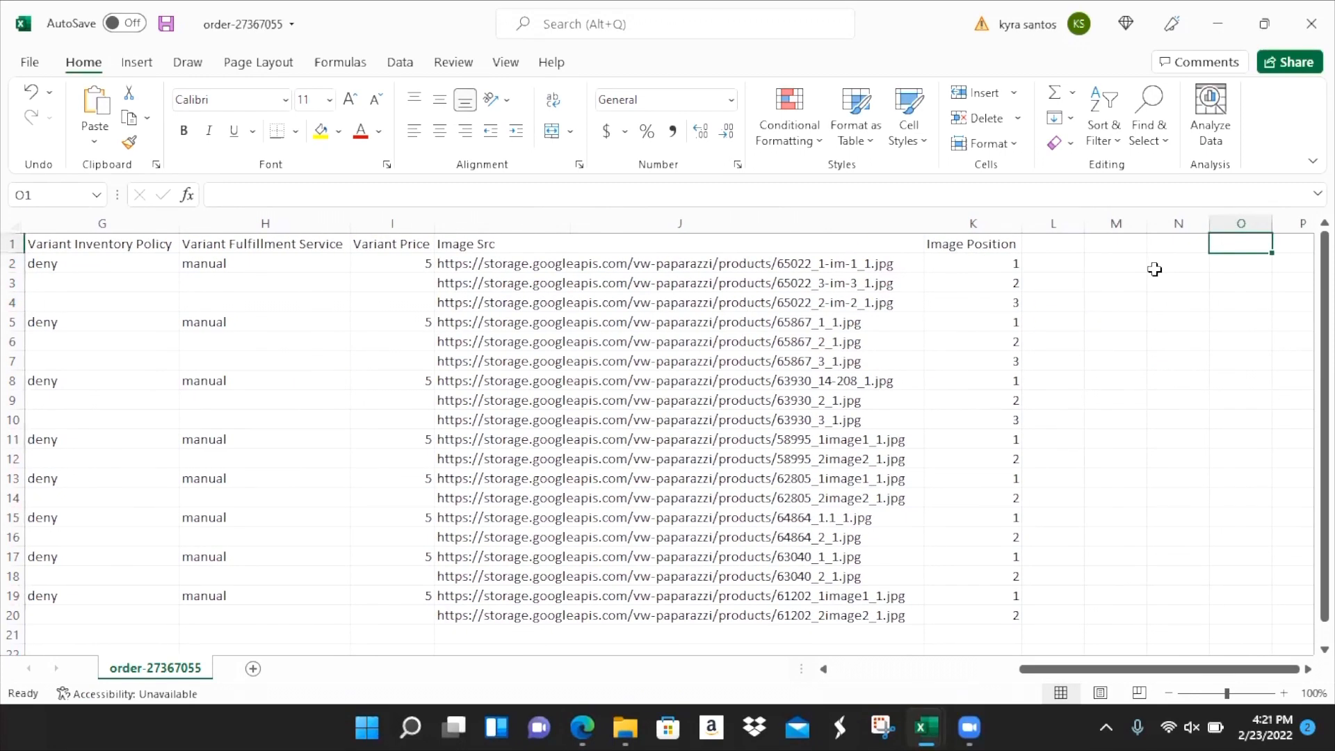
key("ctrl+Home")
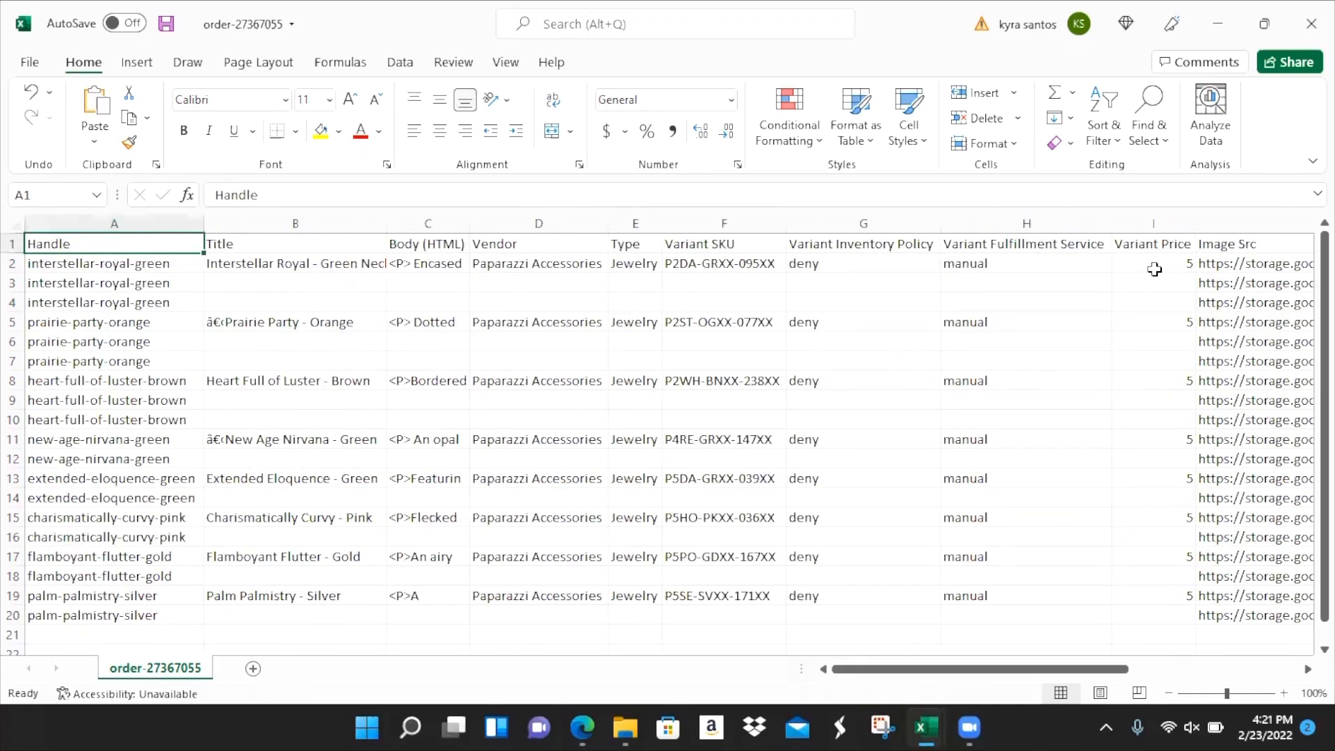
key("Down")
key("Down")
key("Down")
key("Down")
key("Down")
key("Down")
key("Down")
key("Down")
key("Down")
key("Down")
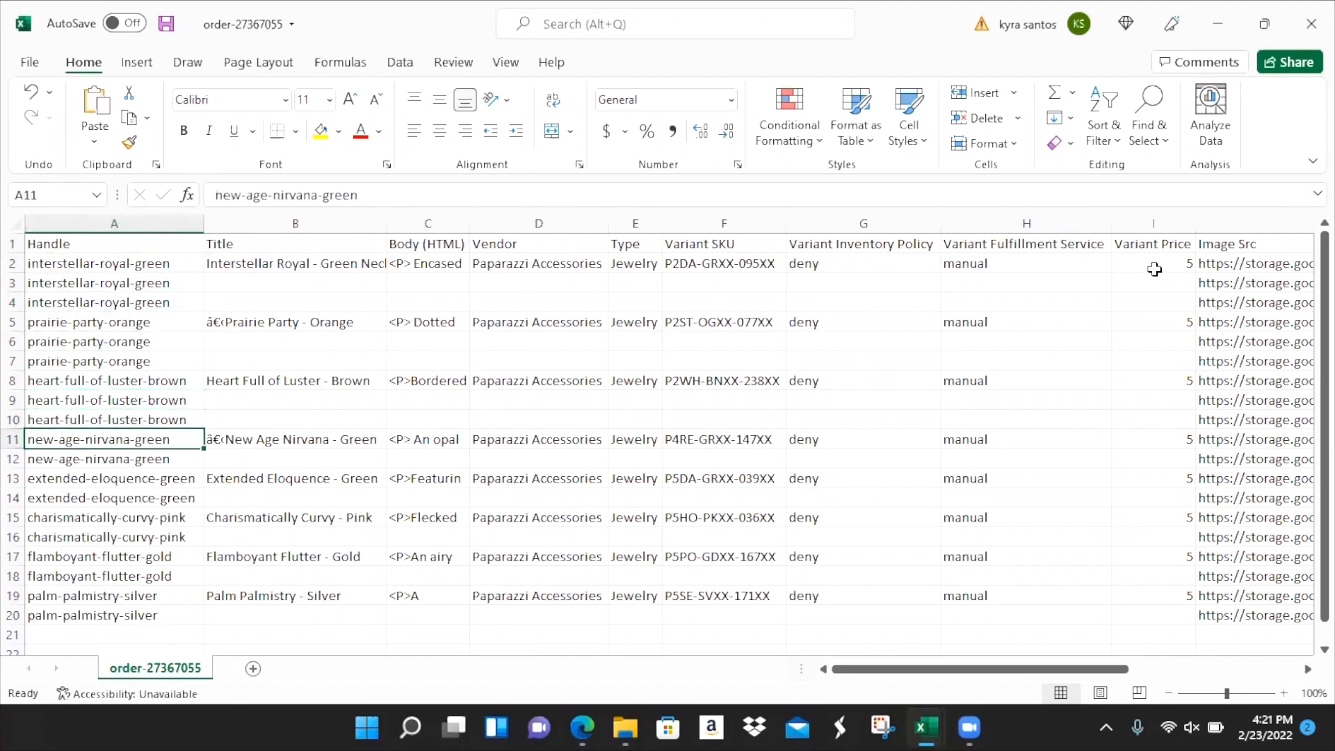
key("Down")
key("Up")
key("Down")
key("Up")
key("Down")
key("Up")
key("Down")
key("Right")
key("Up")
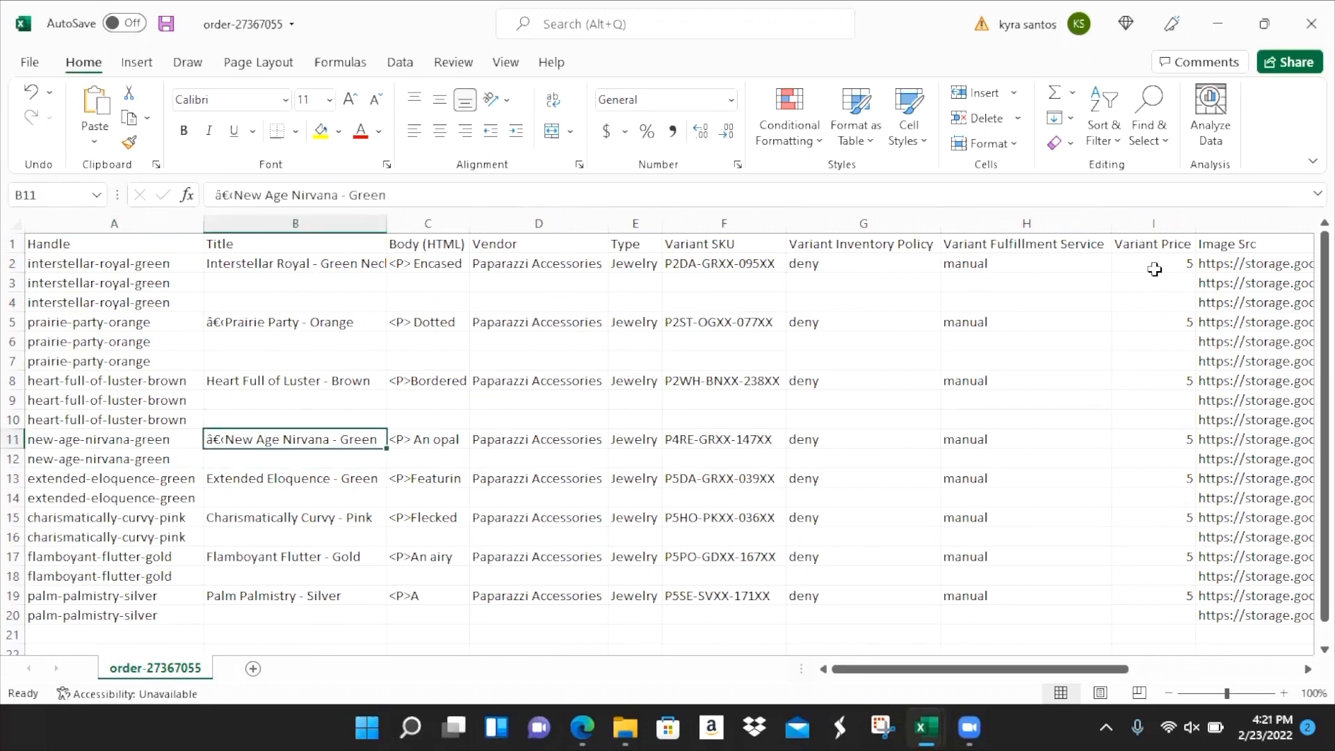
key("Down")
key("Right")
key("Right")
key("Right")
key("Right")
key("Right")
key("Right")
key("Right")
key("Right")
key("Right")
key("Right")
key("Right")
key("Right")
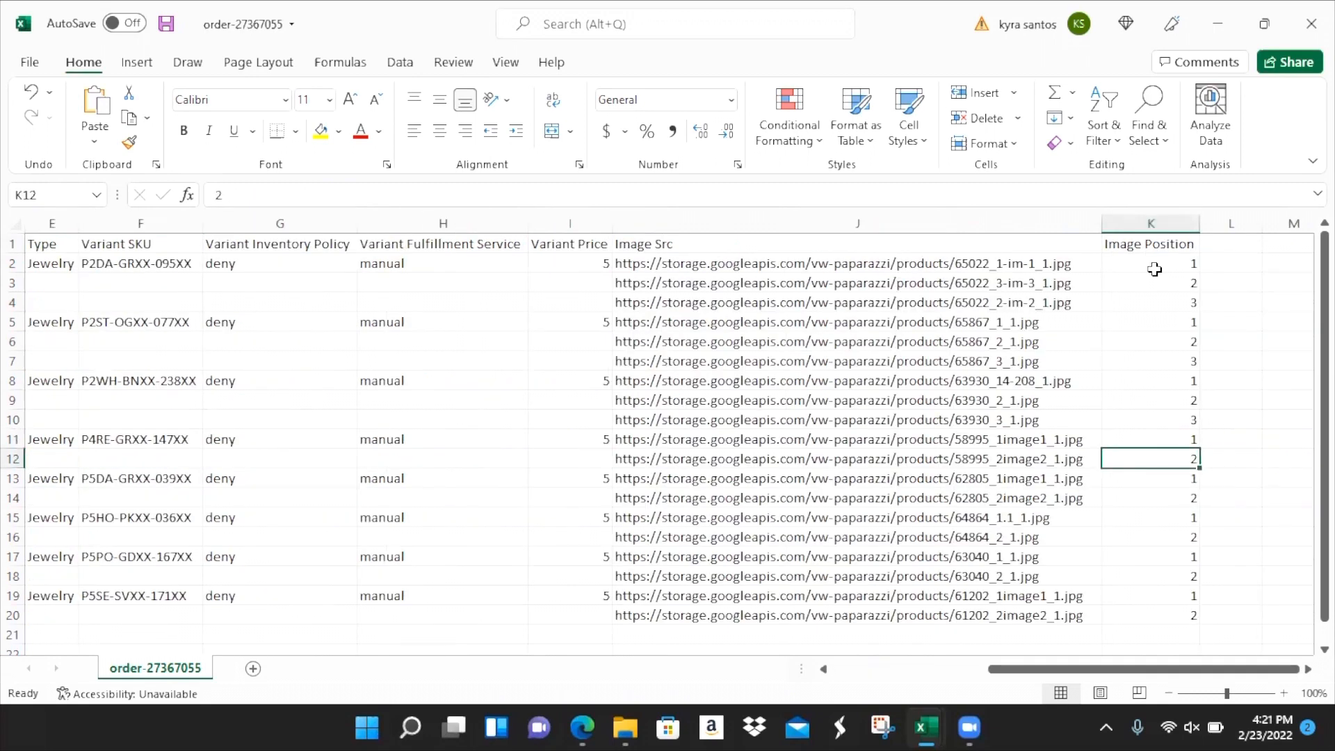
key("Home")
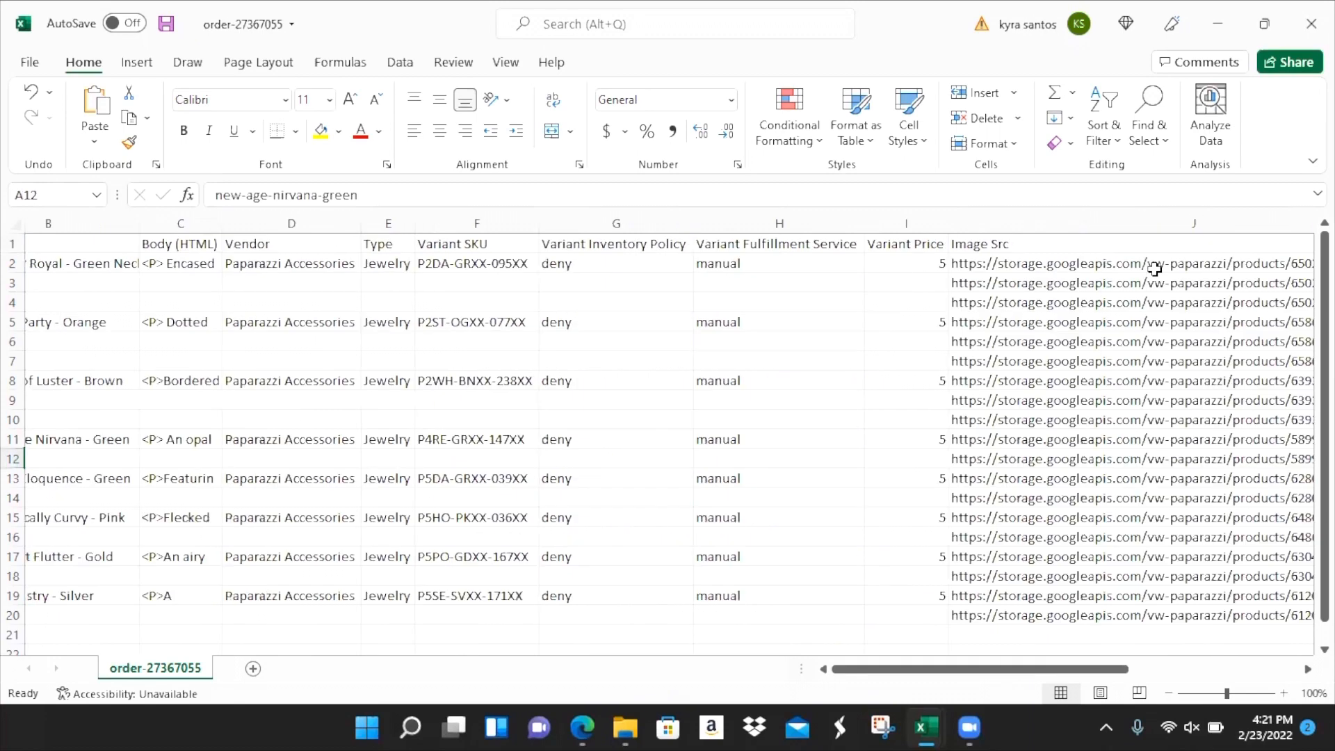
- Open the New Age Nirvana - Green product page from the order history, then return to Excel
key("alt+Tab")
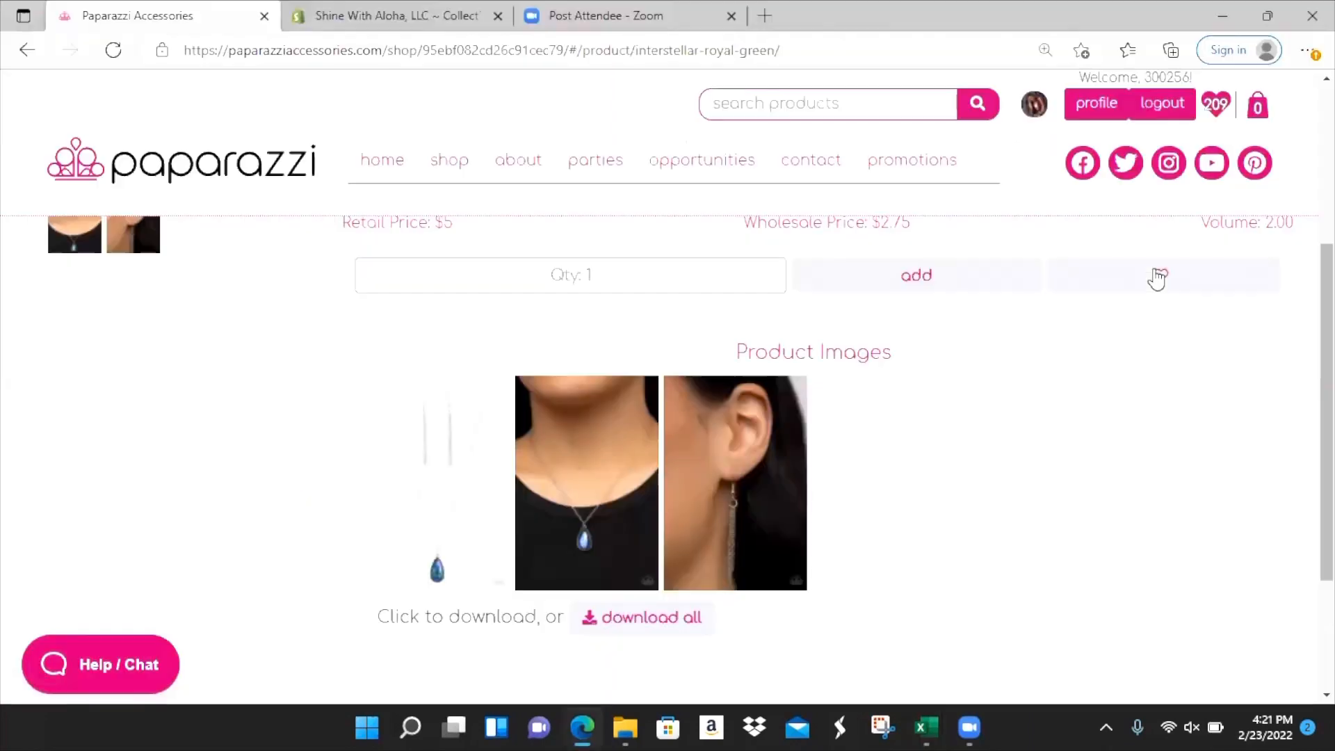
left_click(27, 50)
scroll(161, 507, "down", 6)
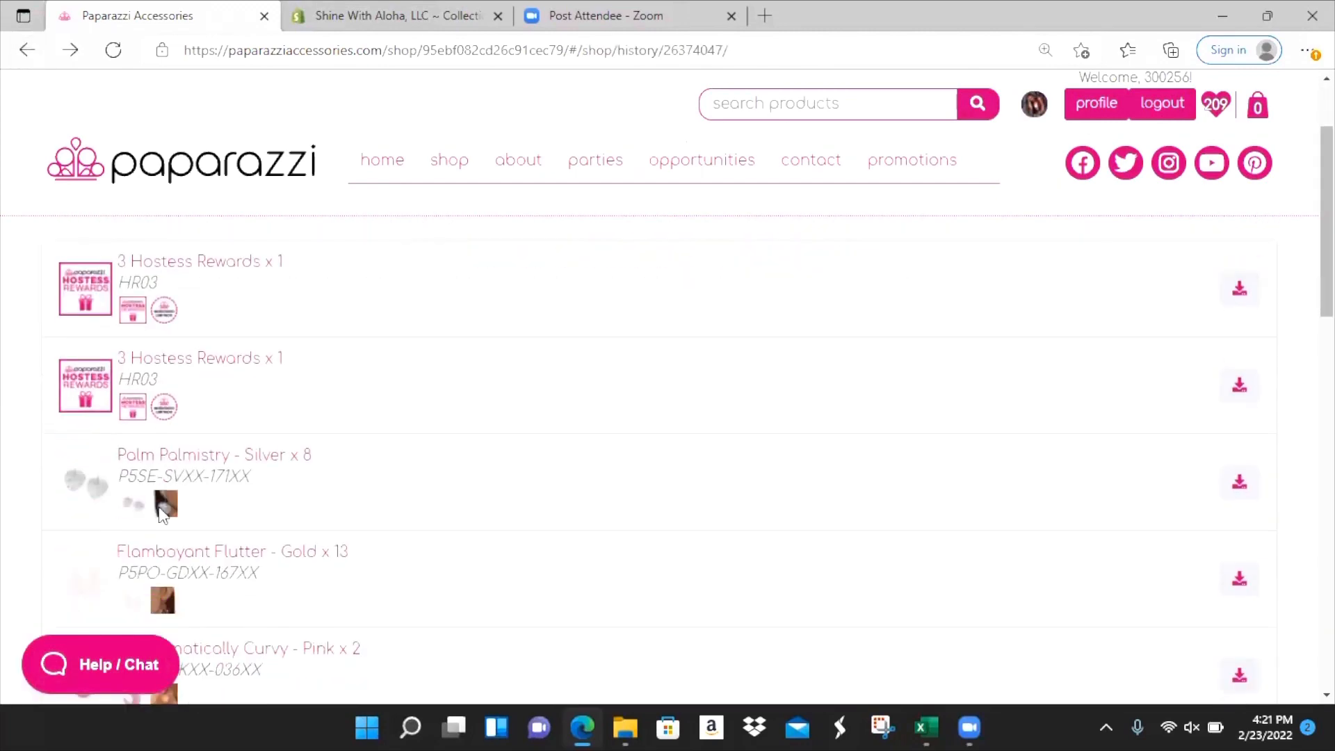
scroll(160, 508, "down", 2)
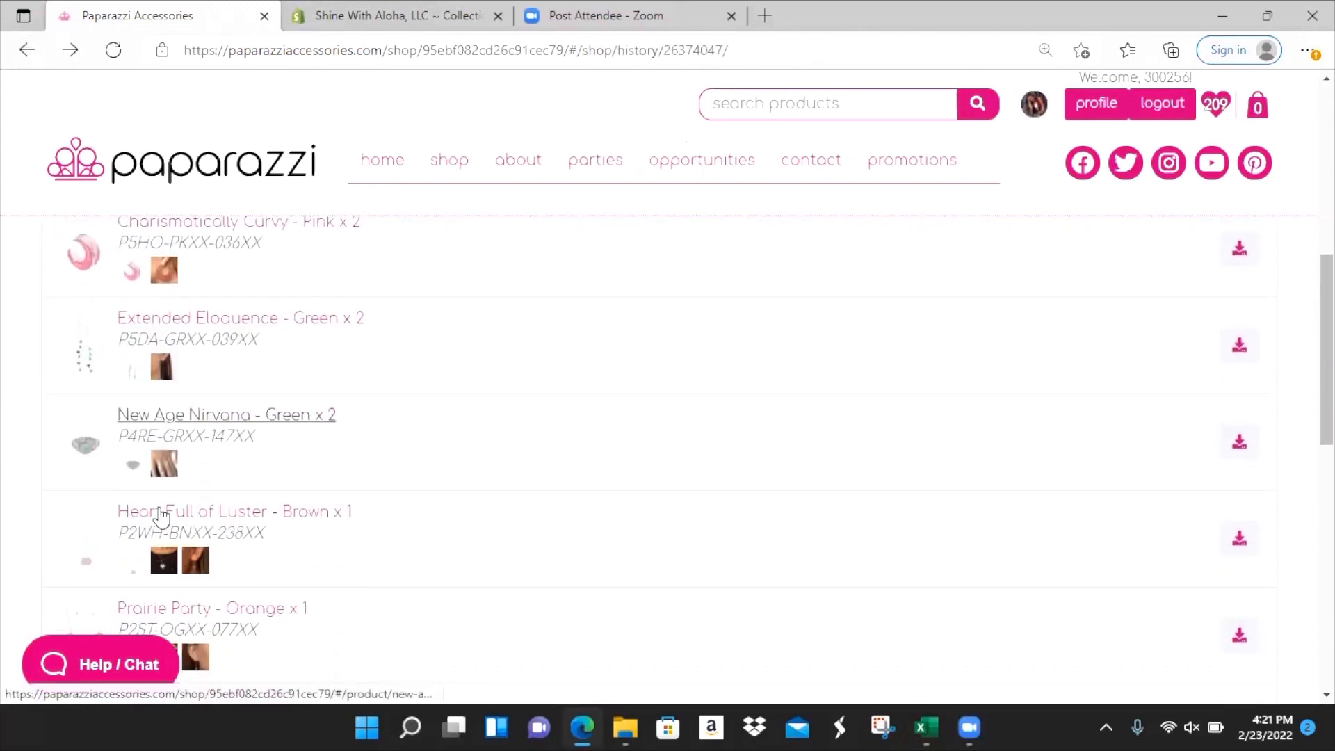
left_click(223, 409)
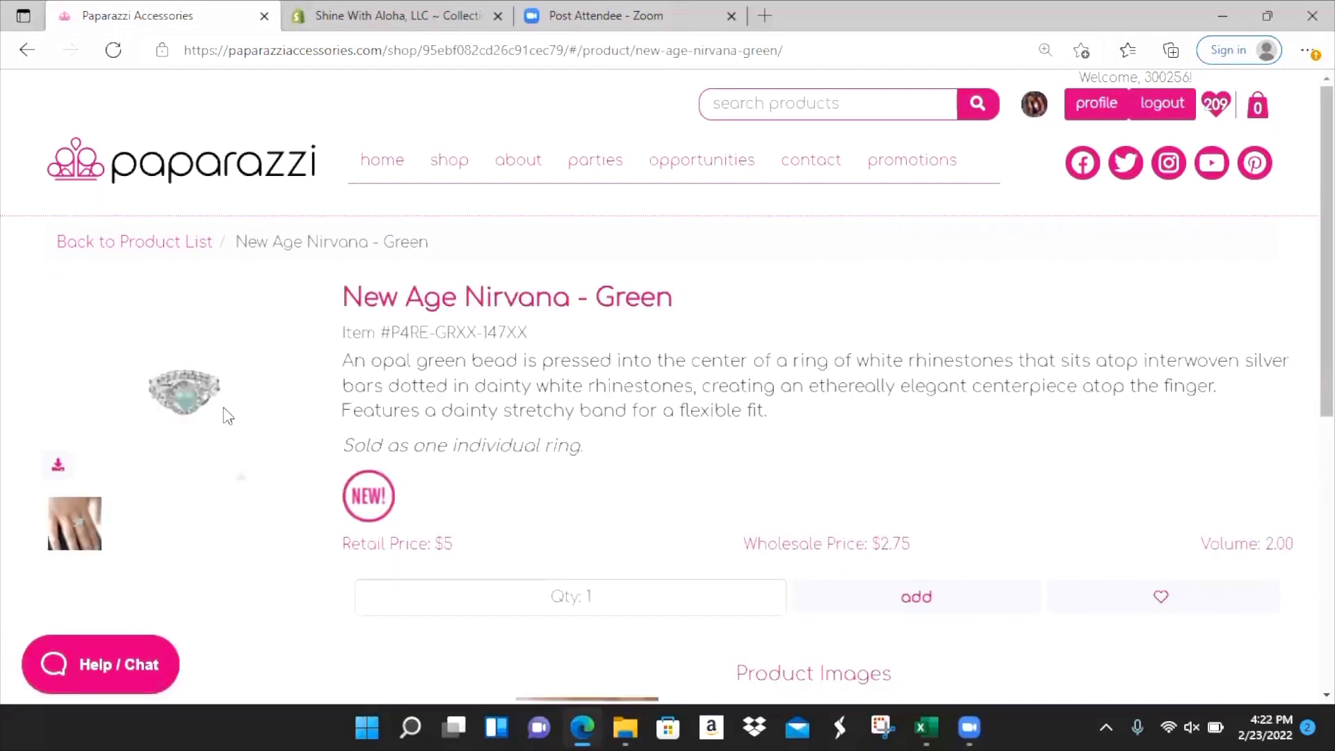
scroll(224, 416, "down", 5)
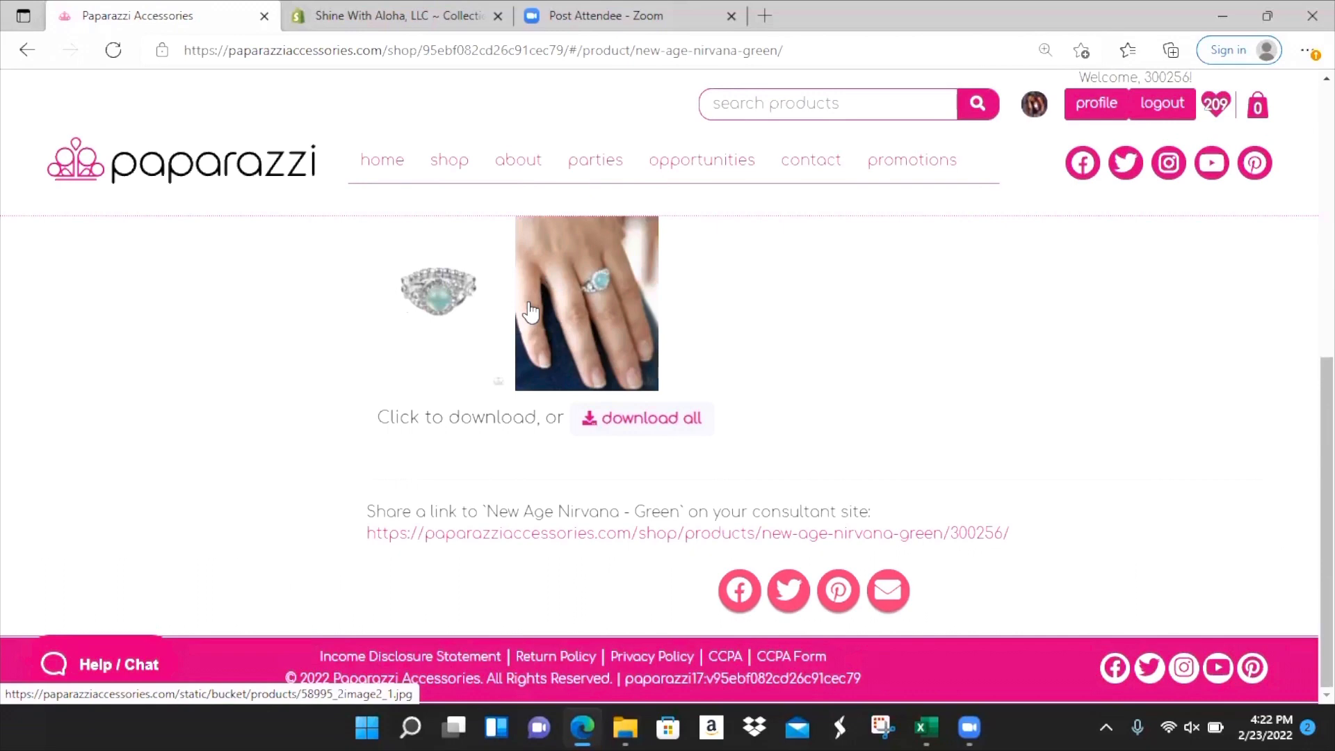
key("alt+Tab")
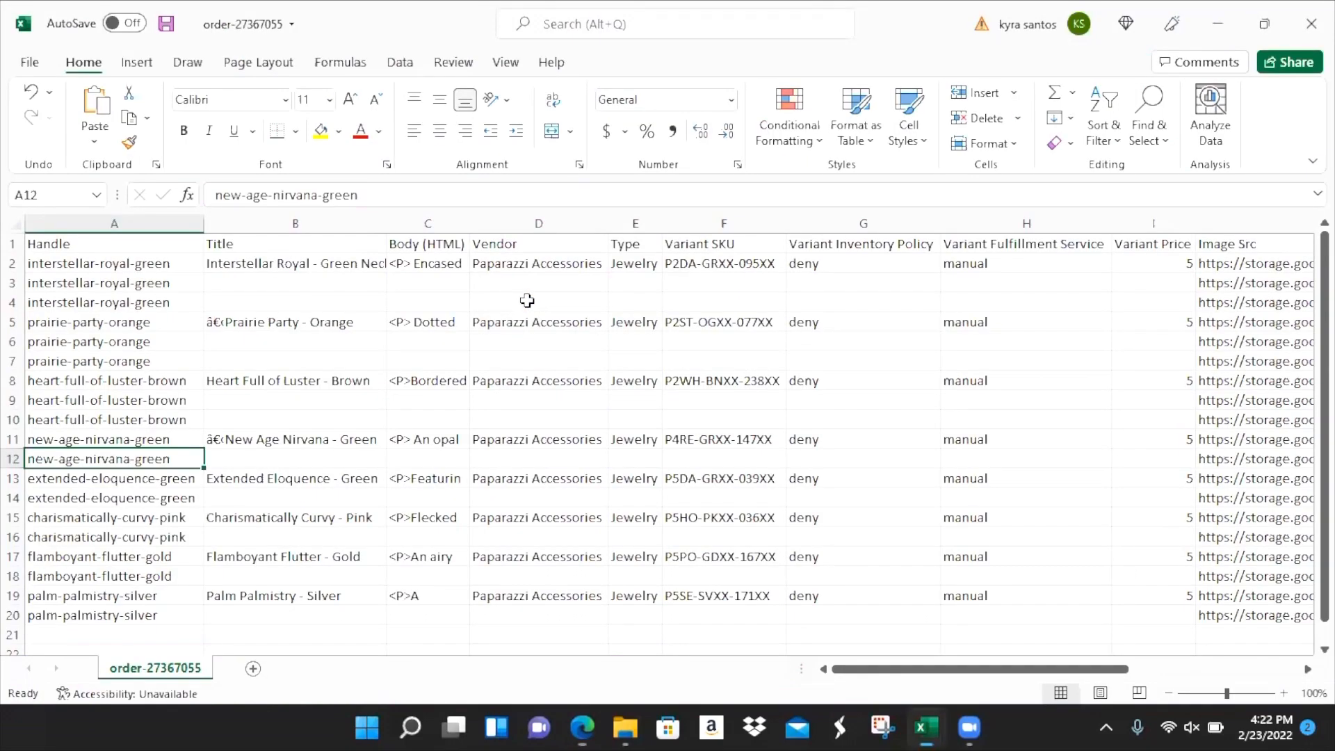
- Inspect the header row and the first product's handle cells, ending on A4
key("Up")
key("Up")
key("Up")
key("Up")
key("Up")
key("Up")
key("Up")
key("Up")
key("Up")
key("Up")
key("Up")
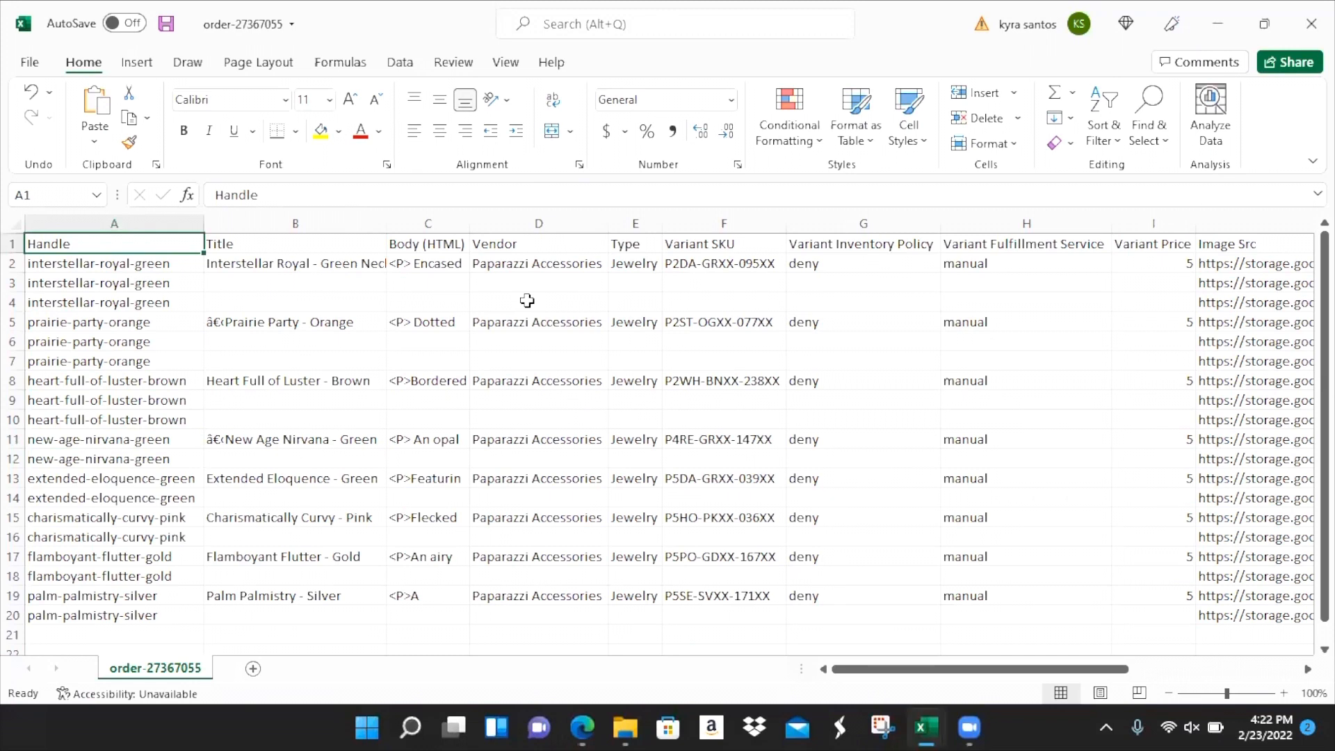
left_click(14, 243)
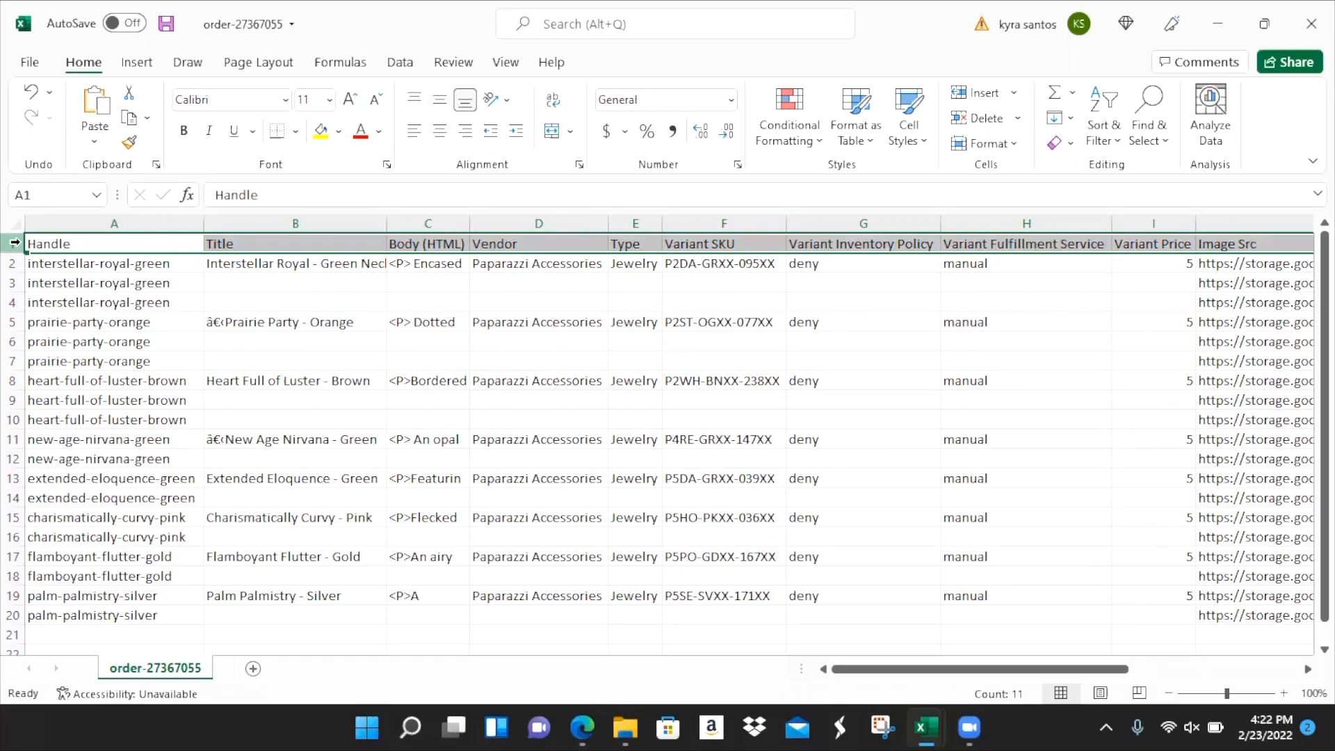
left_click(66, 263)
left_click(76, 285)
left_click(76, 300)
left_click(103, 268)
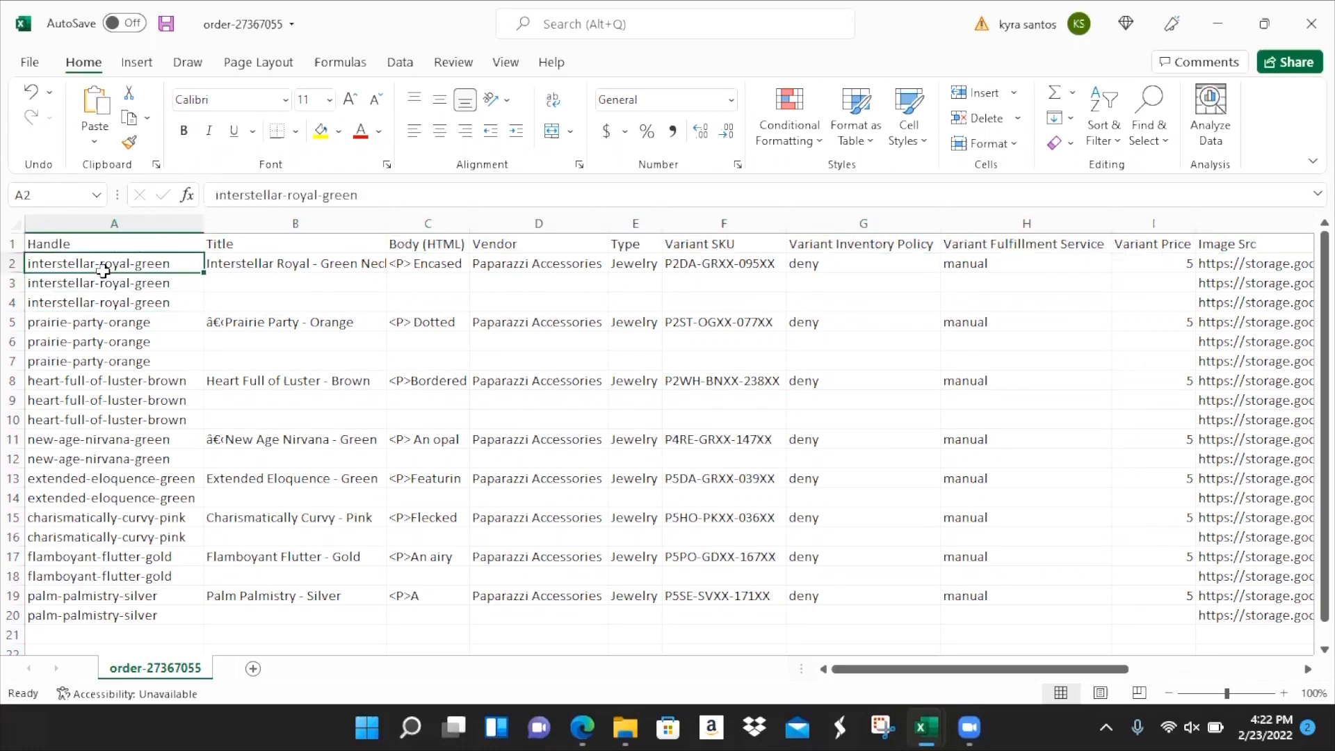
left_click(106, 282)
left_click(113, 302)
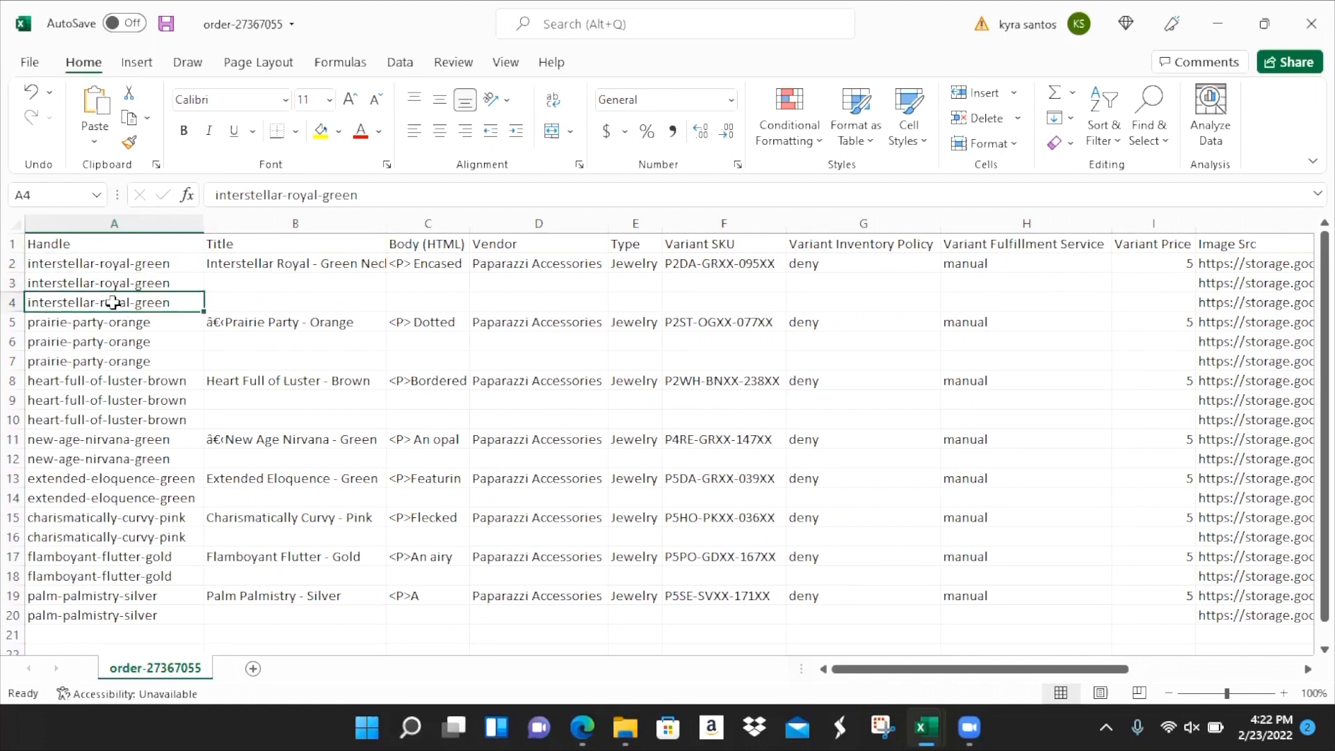
left_click(130, 267)
left_click(132, 284)
left_click(132, 299)
- Append '-necklace' to A4's handle and compare it with A2 and A3
left_click(366, 189)
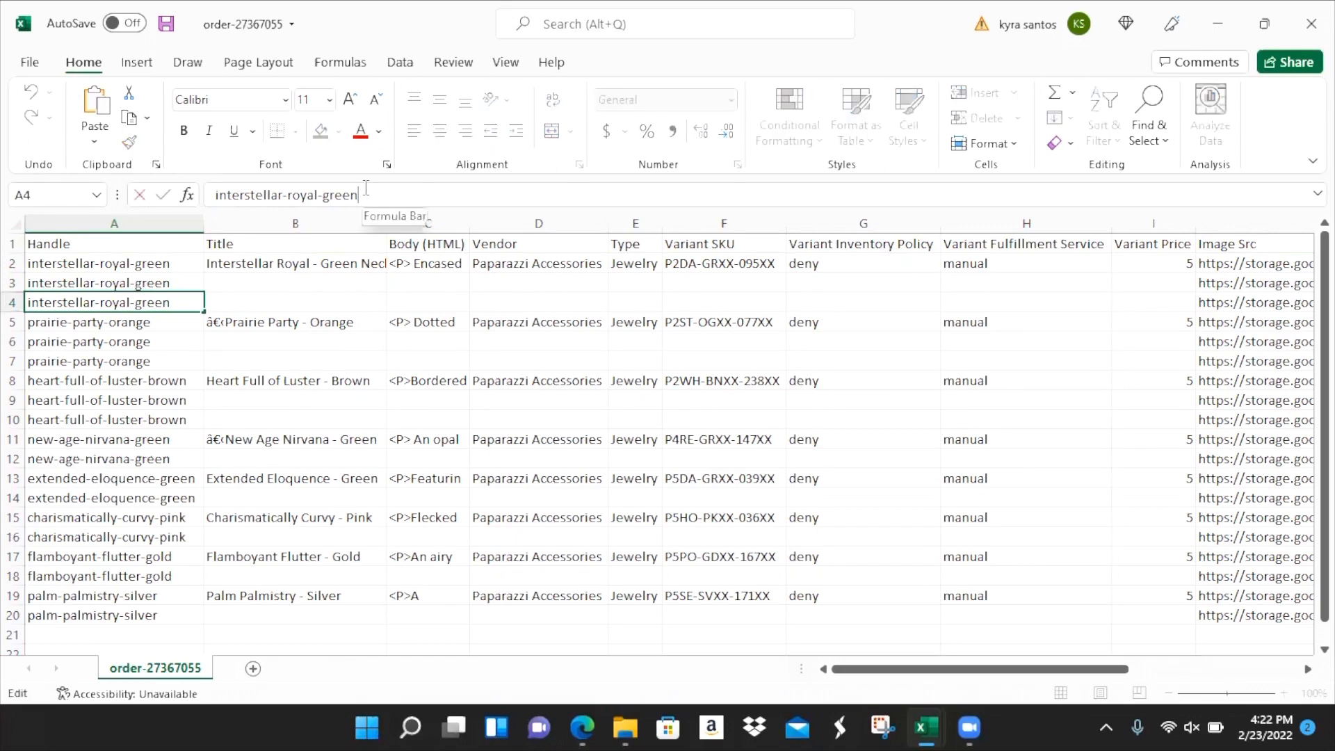
type("-necklace")
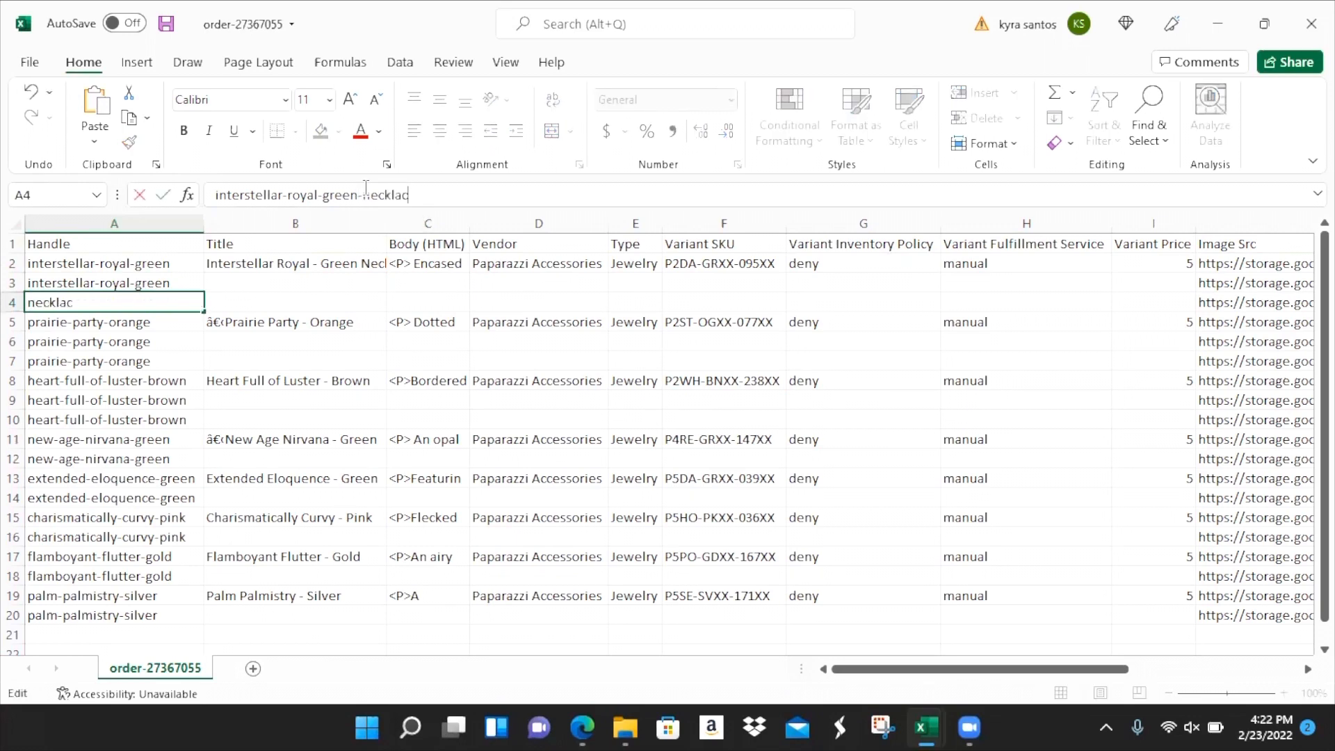
left_click(308, 276)
left_click(166, 267)
left_click(168, 283)
left_click(167, 300)
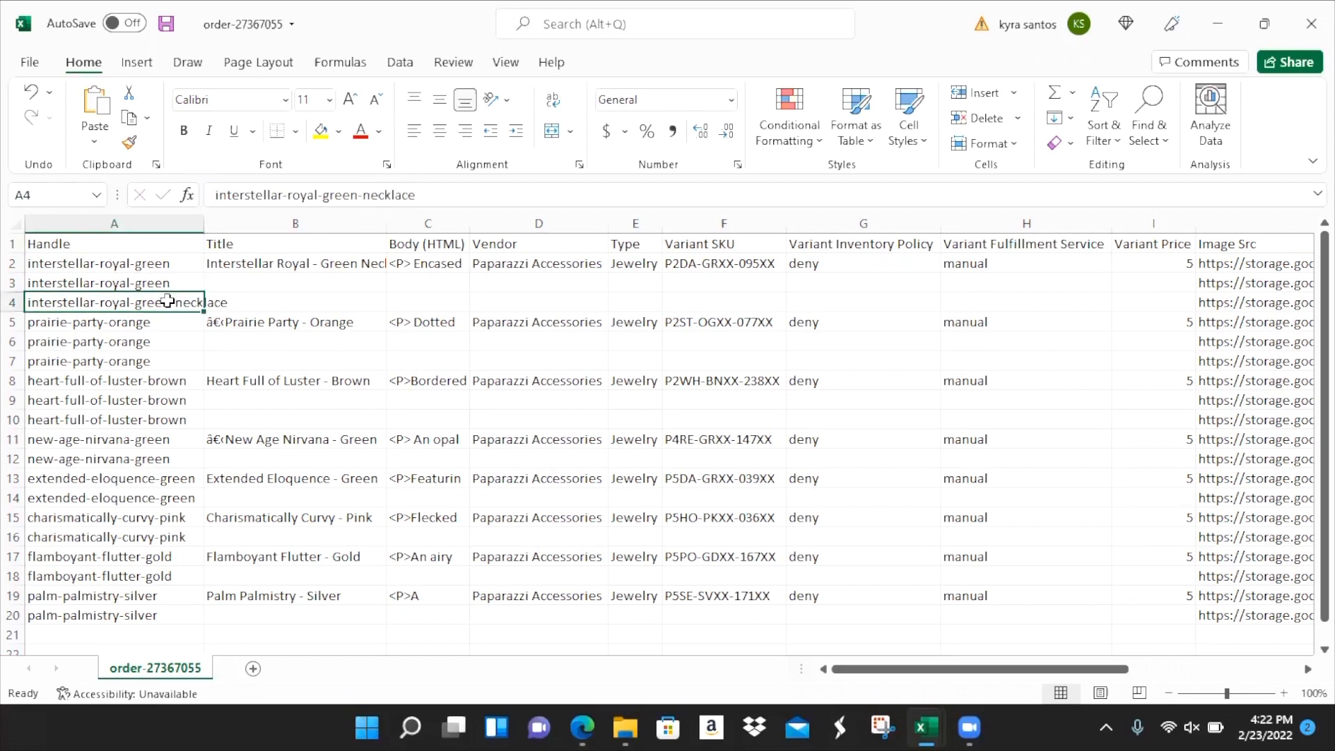
left_click(14, 304)
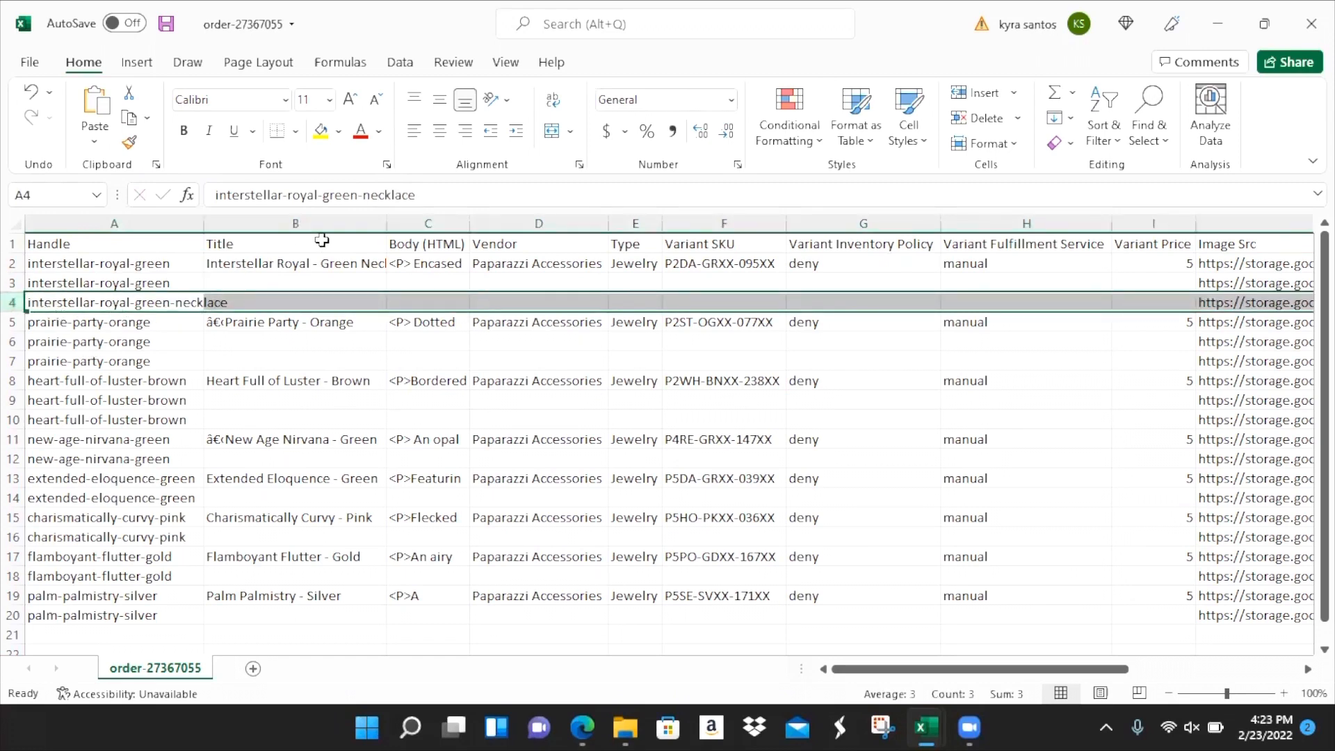
- Delete '-necklace' so A4 reads interstellar-royal-green again
left_click(430, 194)
key("BackSpace")
key("BackSpace")
key("BackSpace")
key("BackSpace")
key("BackSpace")
key("BackSpace")
key("BackSpace")
key("BackSpace")
key("BackSpace")
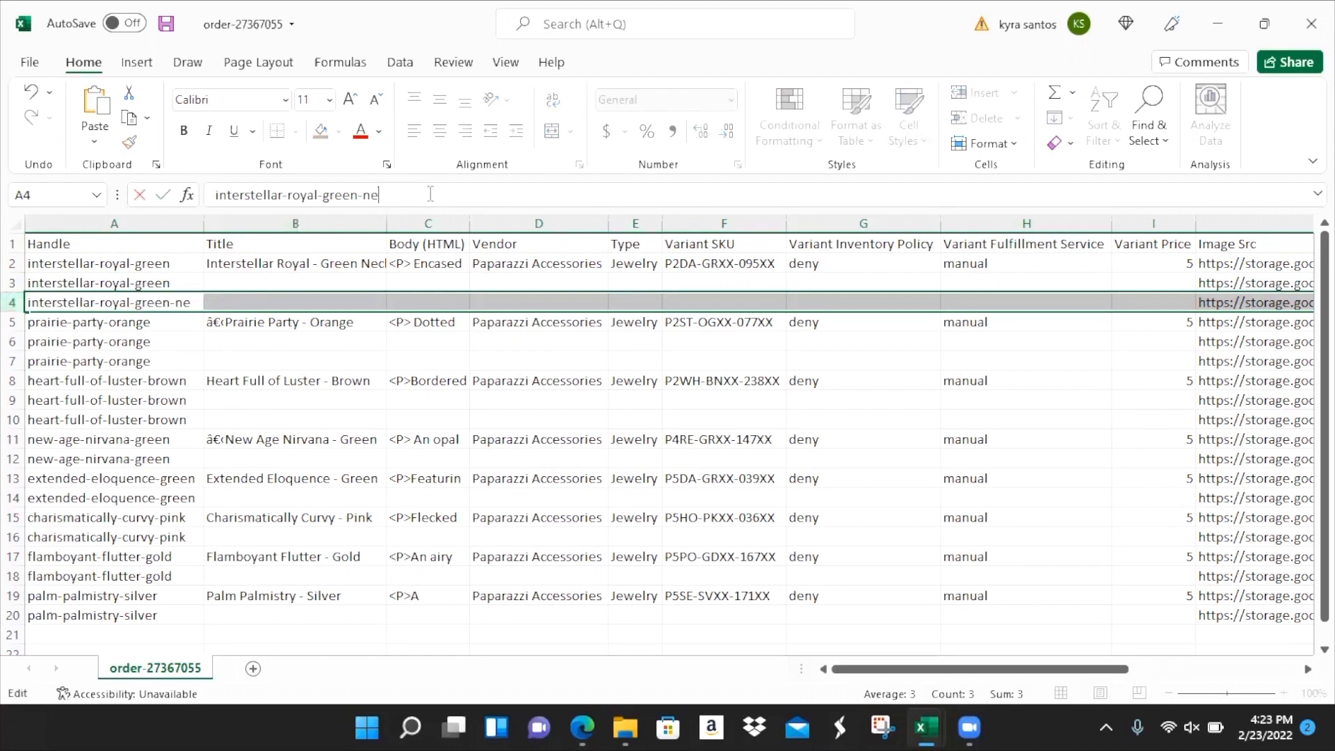
left_click(98, 264)
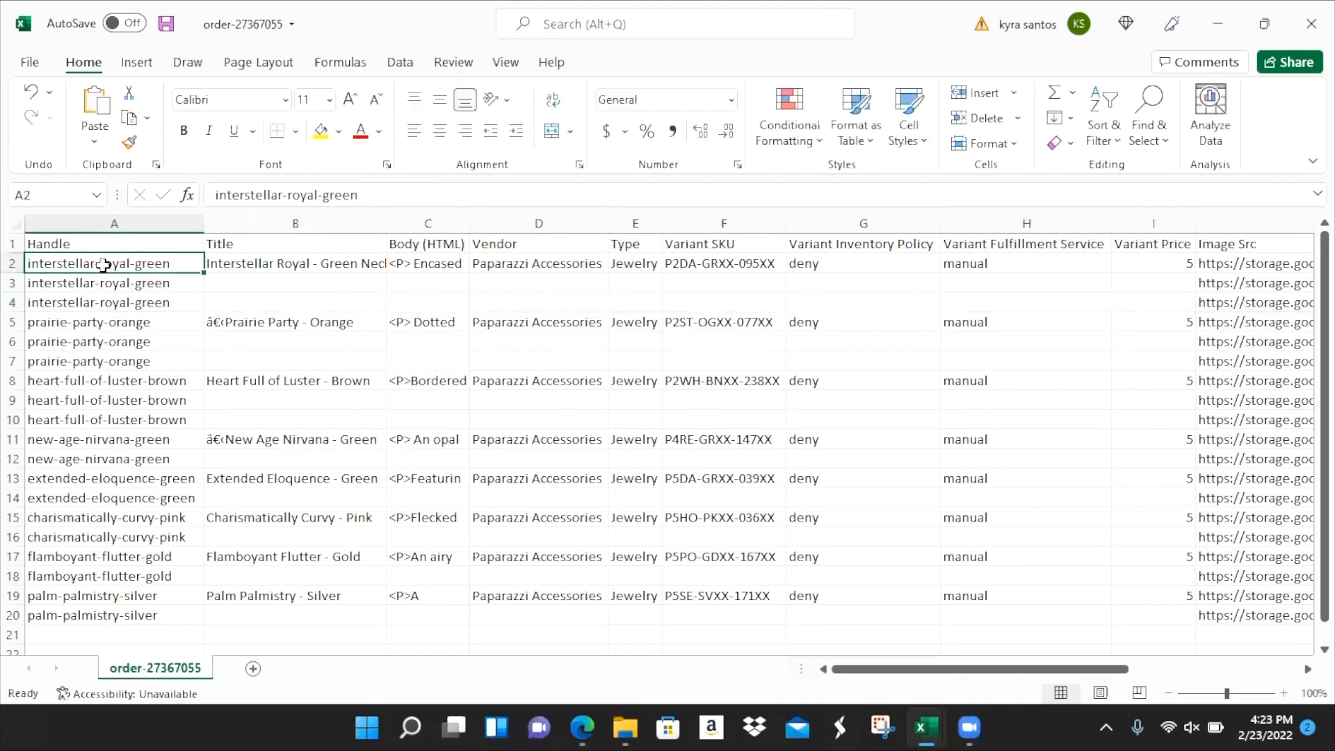
left_click_drag(113, 264, 115, 299)
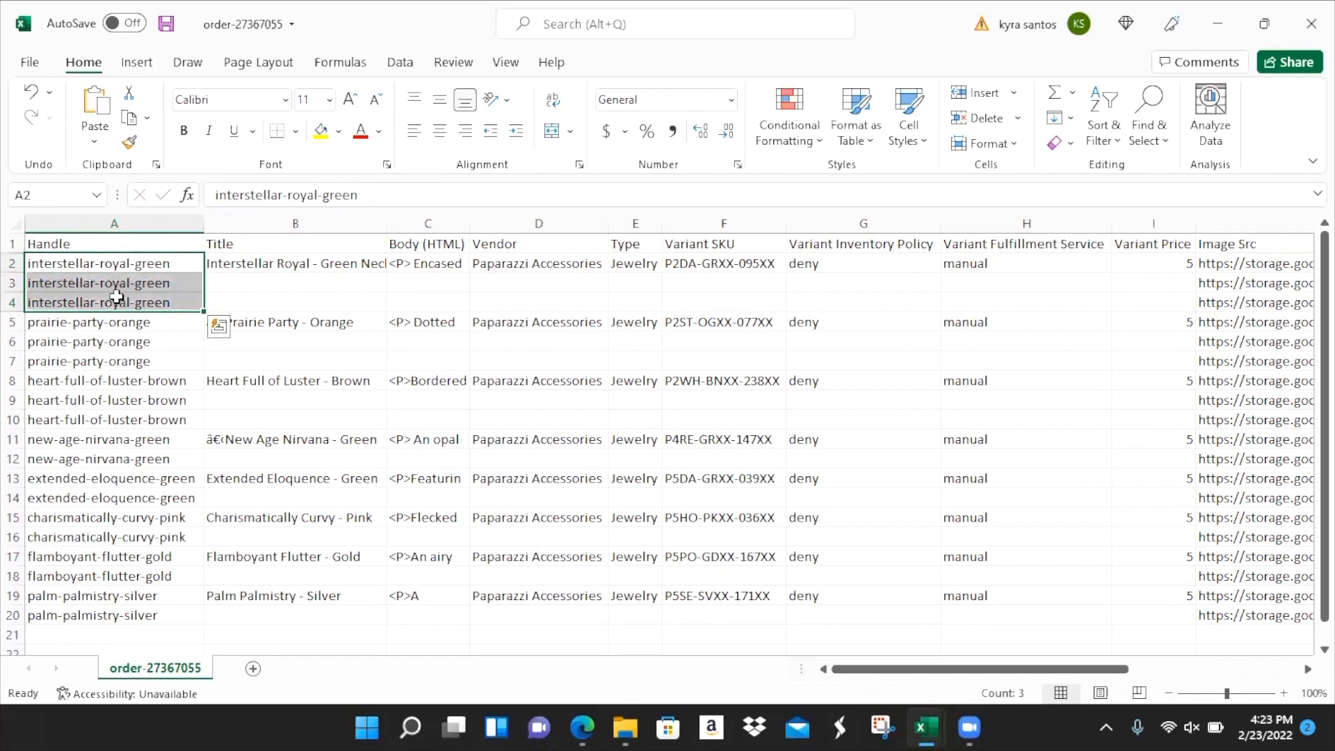
- Check the empty title cells and the Variant SKU P2DA-GRXX-095XX
left_click(211, 289)
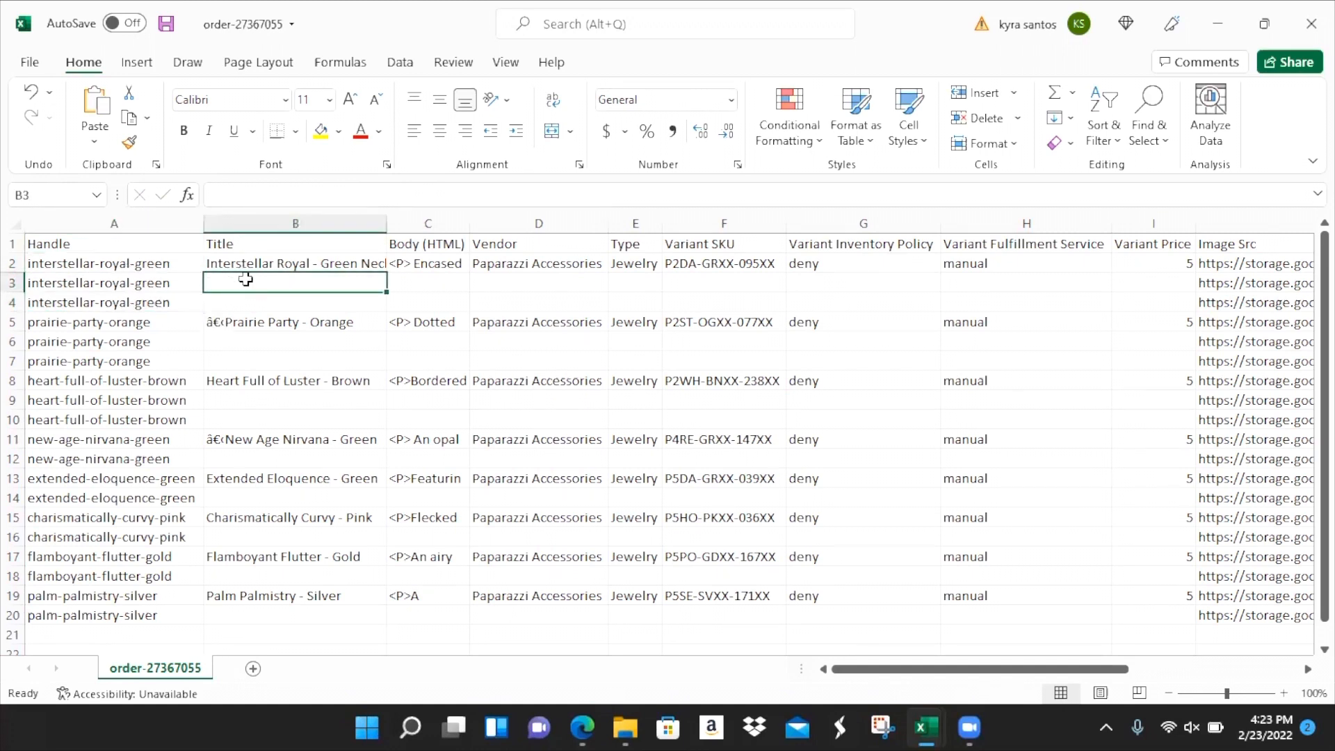
key("Down")
key("Up")
key("Down")
key("Up")
key("Right")
key("Right")
key("Right")
key("Right")
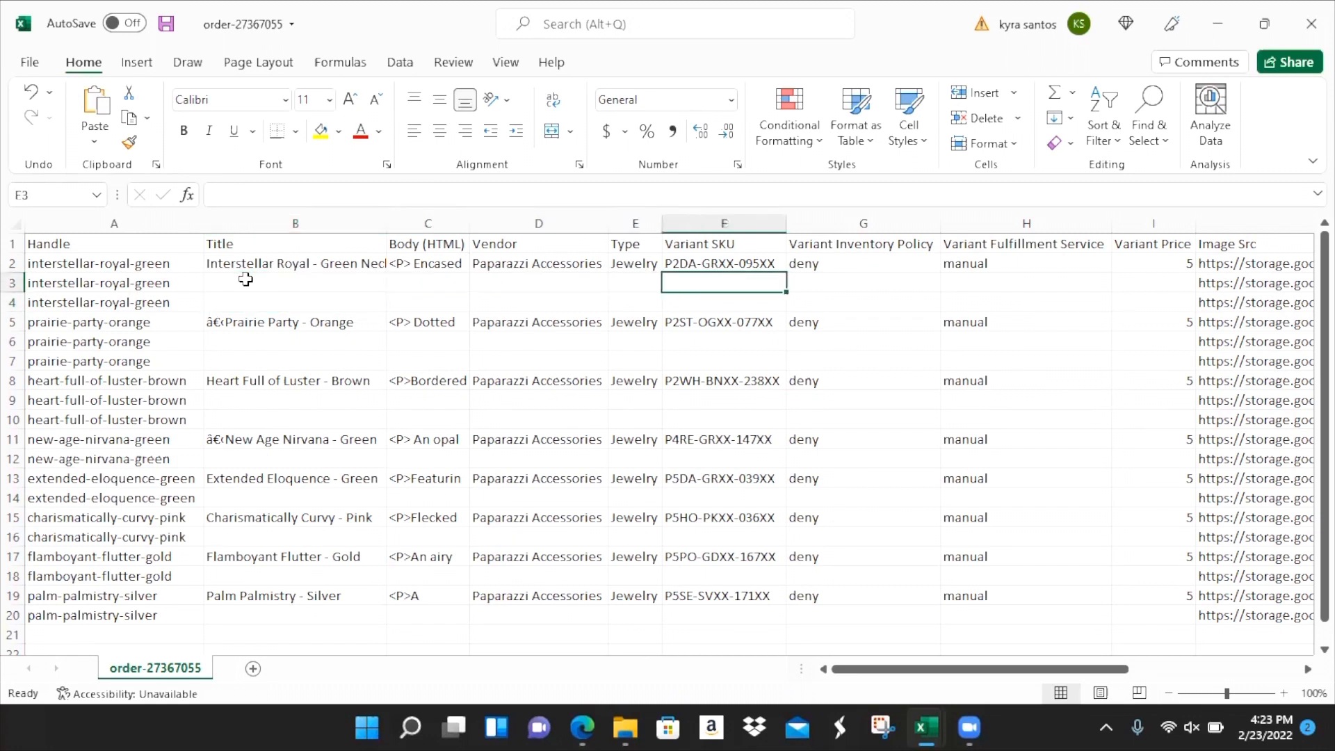
key("Up")
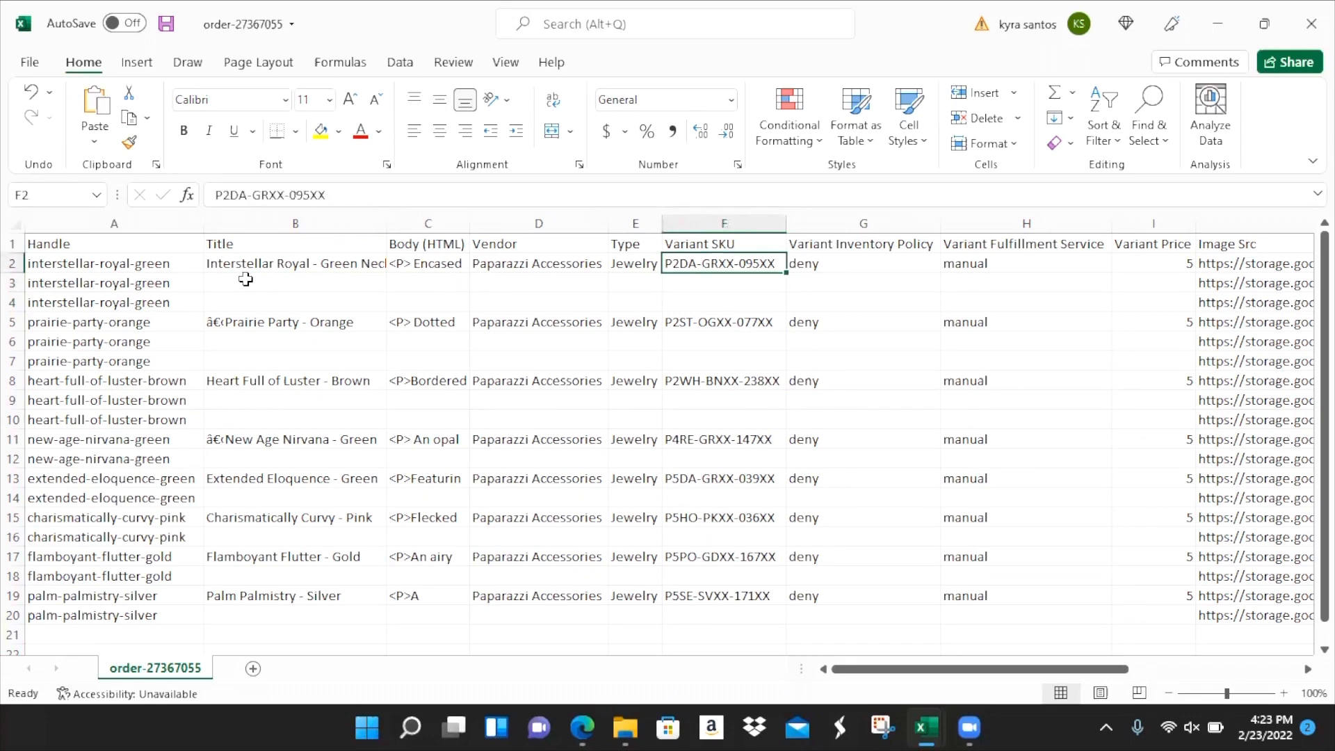
- Review the first product's three image URLs and their positions 1 to 3
key("Right")
key("Right")
key("Right")
key("Right")
key("Right")
key("Left")
key("Left")
key("Right")
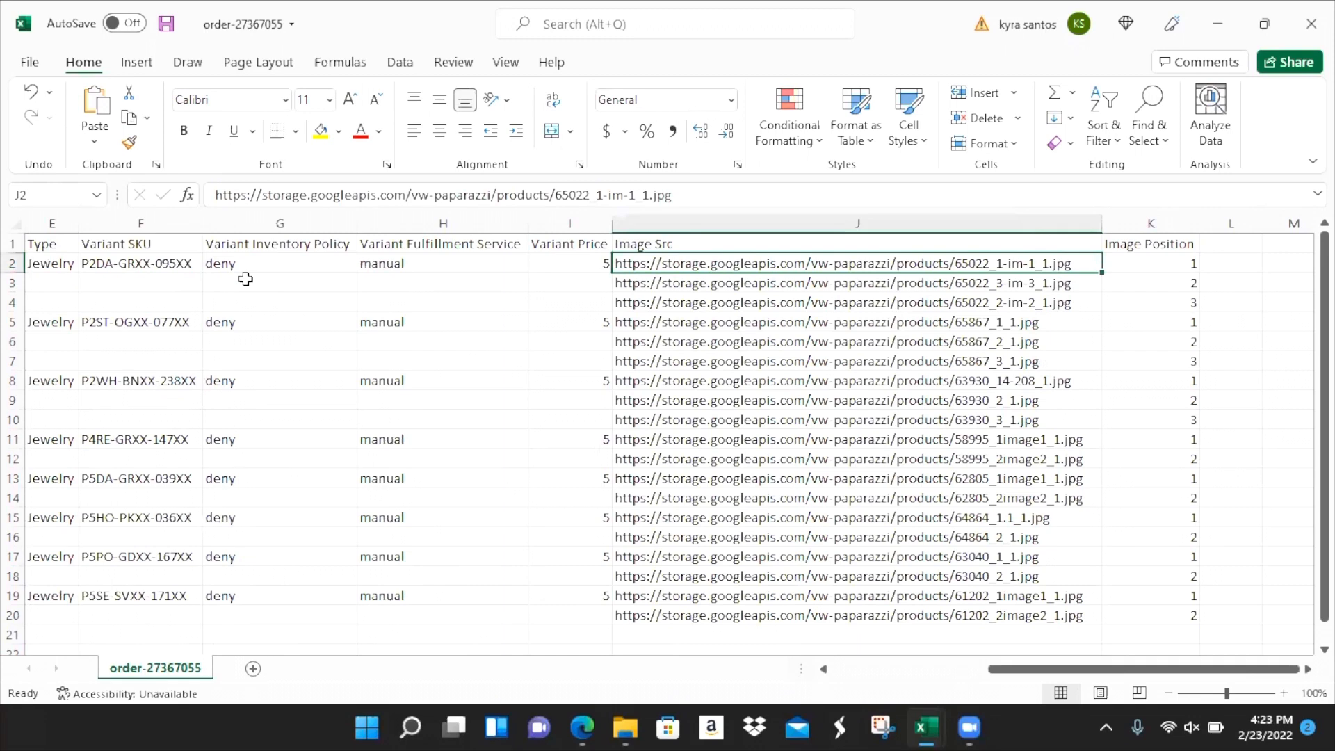
key("Down")
key("Down")
key("Up")
key("Up")
key("Right")
key("Down")
key("Down")
key("Up")
key("Up")
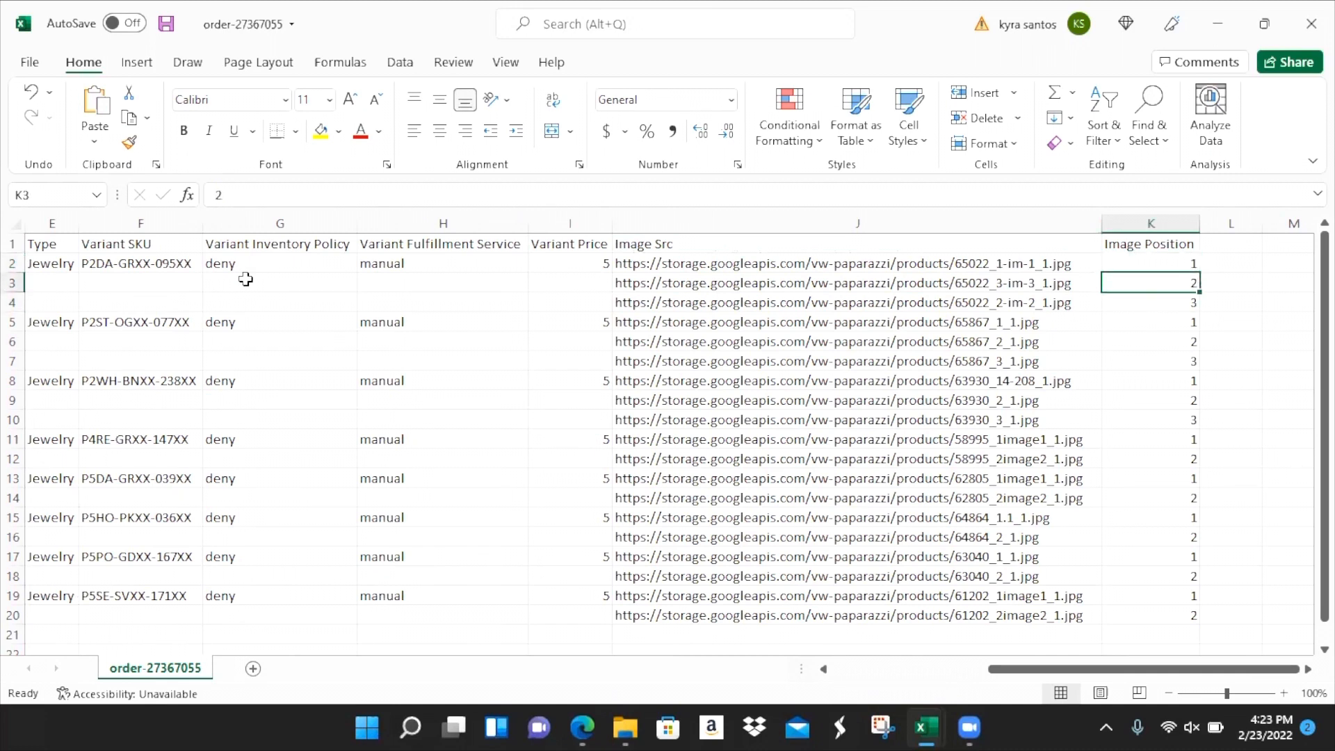
key("Down")
key("Down")
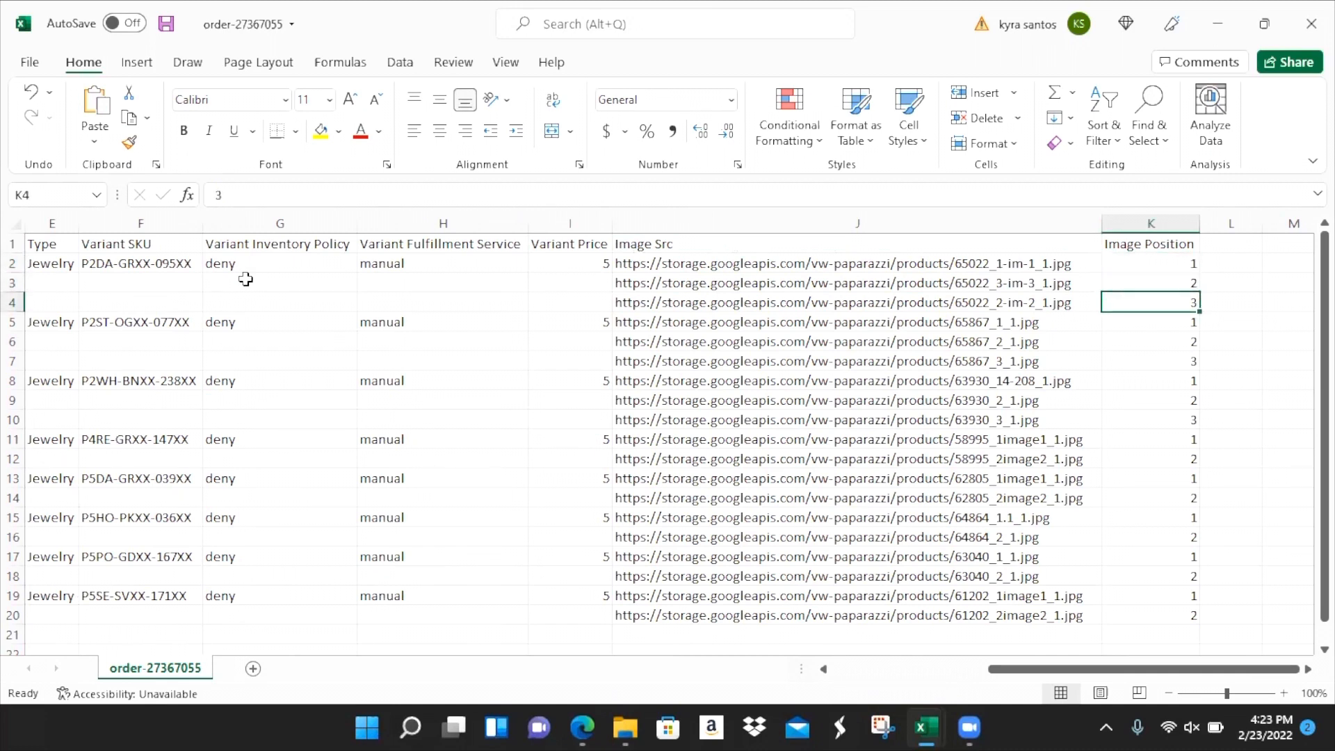
key("Up")
key("Up")
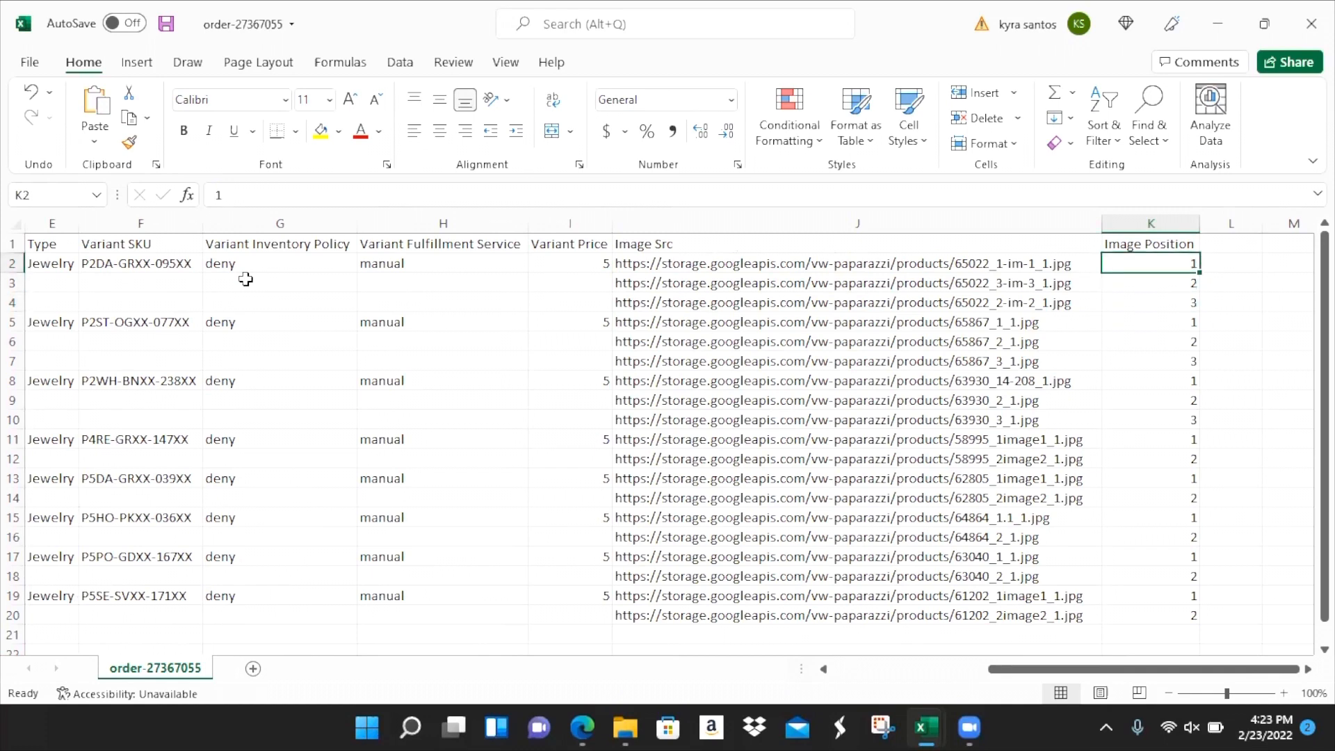
key("Home")
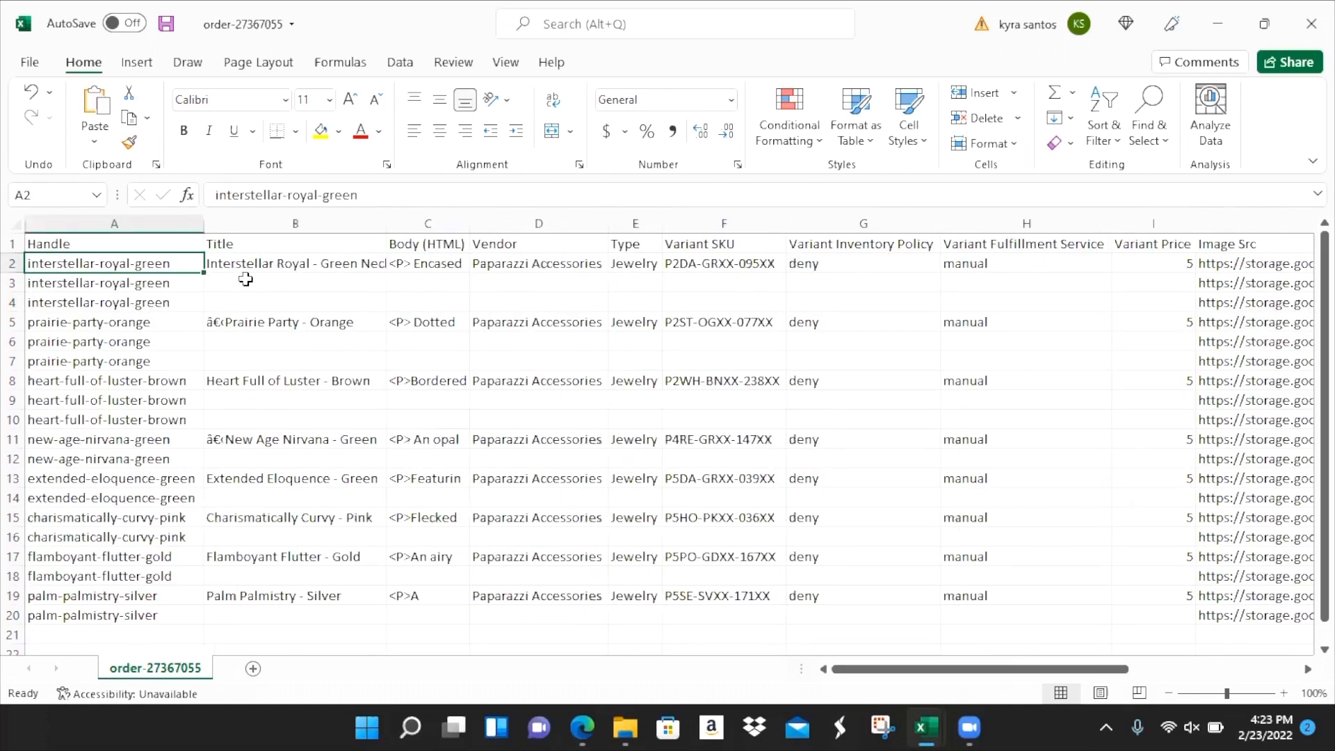
- Review row 2's manual fulfillment, price 5, image URL and title
left_click(13, 263)
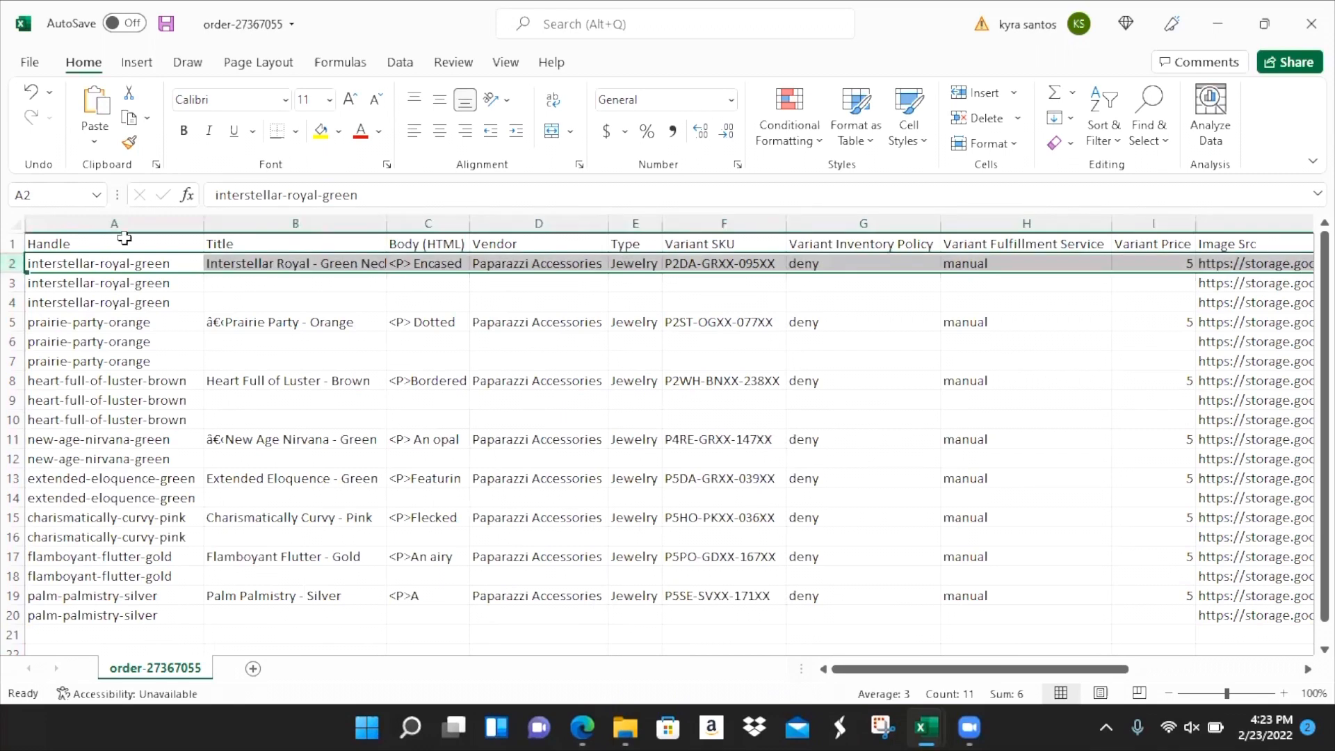
left_click(1000, 262)
key("Right")
key("Right")
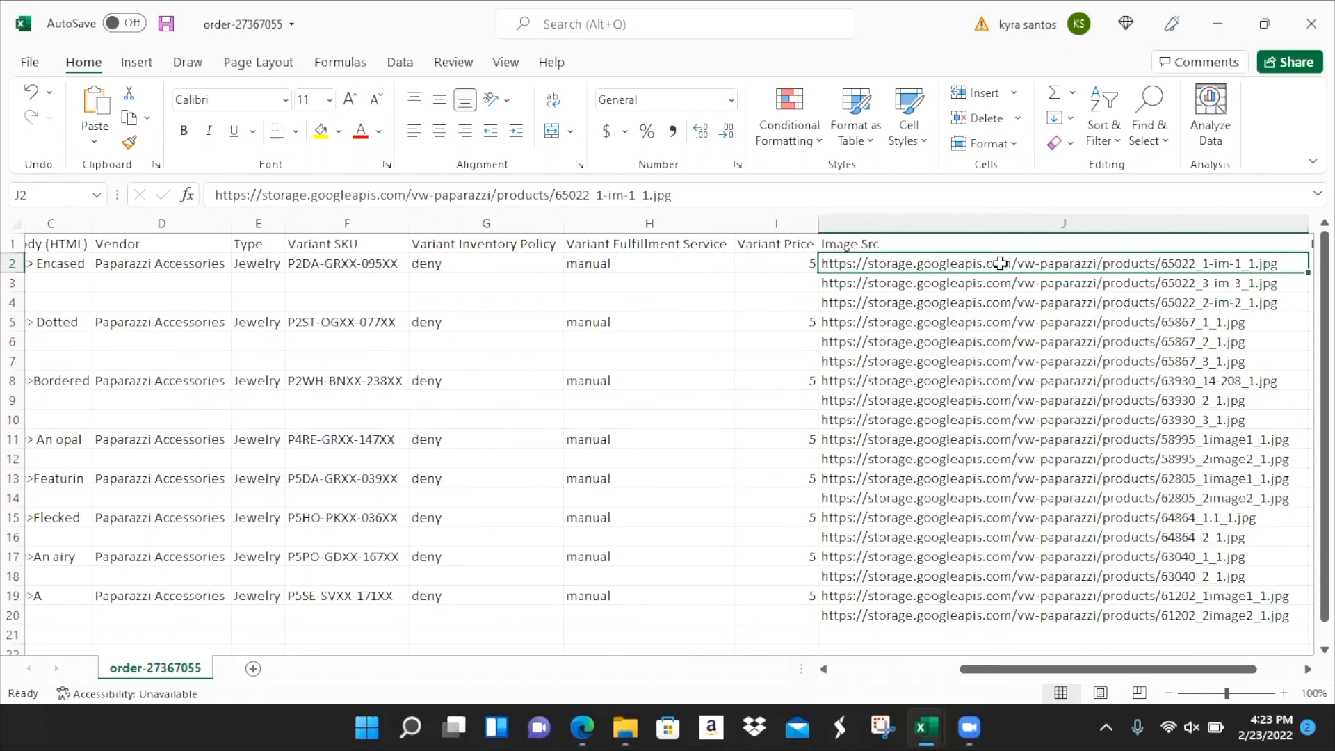
key("Right")
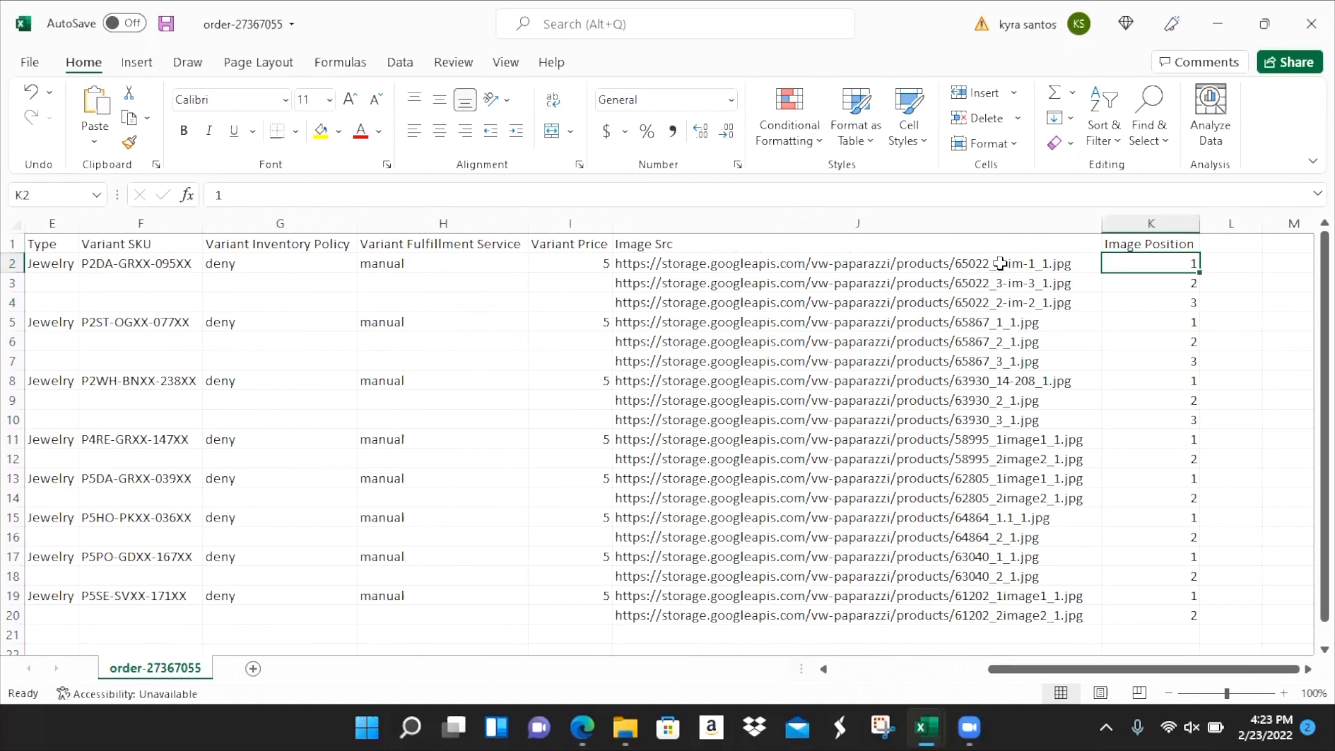
key("Home")
key("Right")
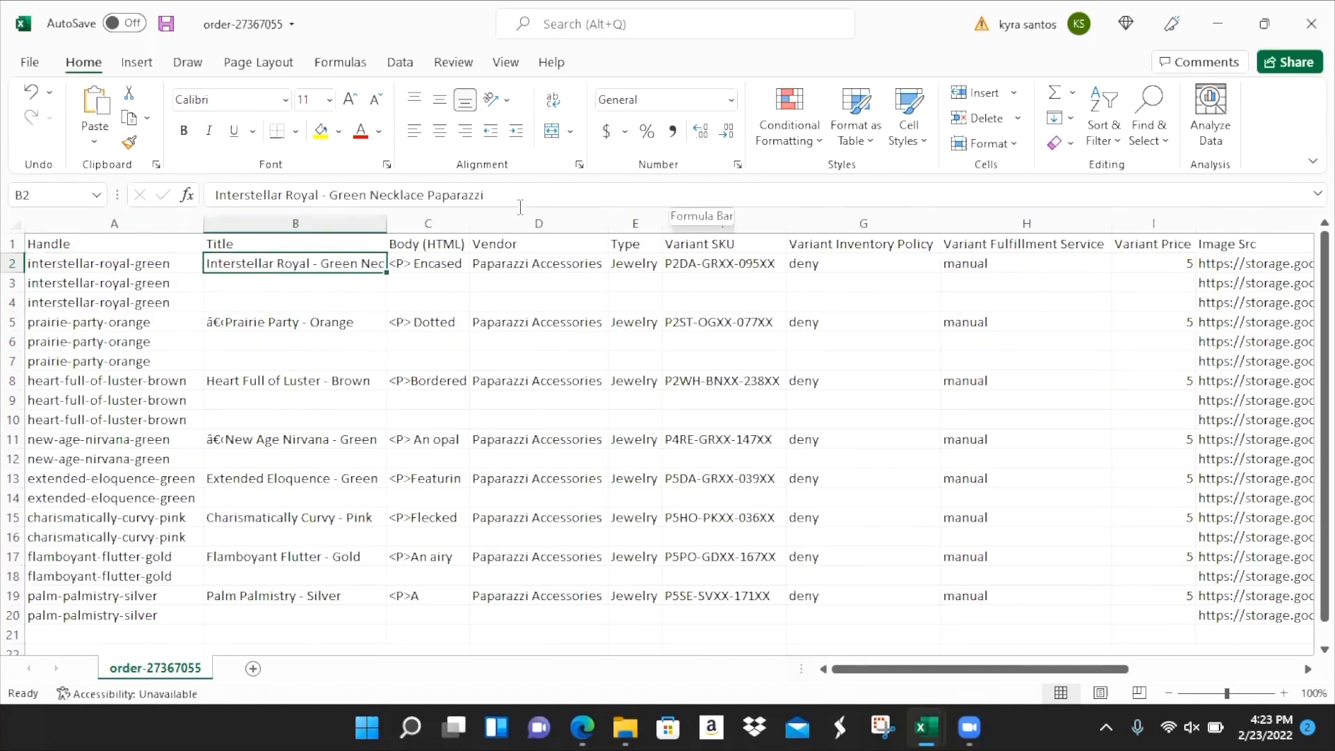
key("F2")
mouse_move(386, 194)
left_mouse_down()
mouse_move(432, 196)
mouse_move(370, 196)
left_mouse_up()
left_click(483, 197)
left_click(371, 199)
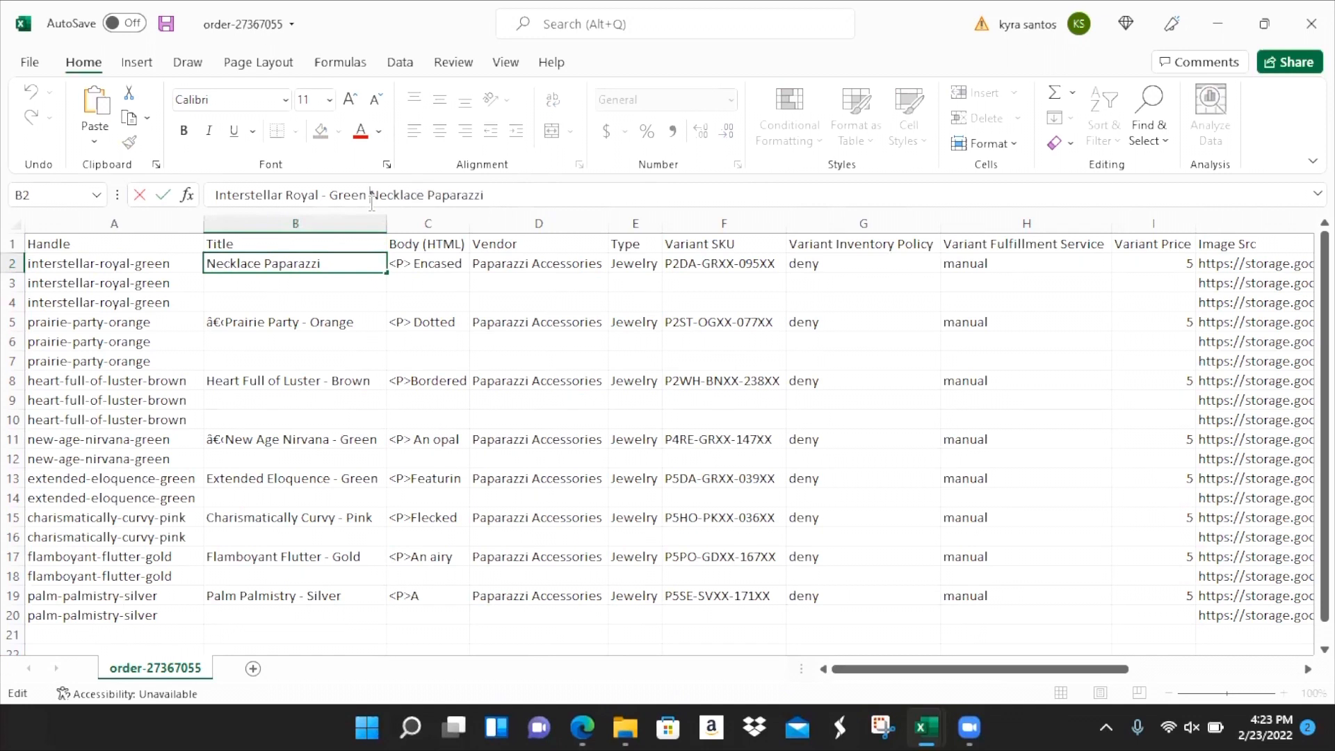
type("Short")
key("BackSpace")
key("BackSpace")
key("BackSpace")
key("BackSpace")
key("BackSpace")
key("BackSpace")
left_click(127, 265)
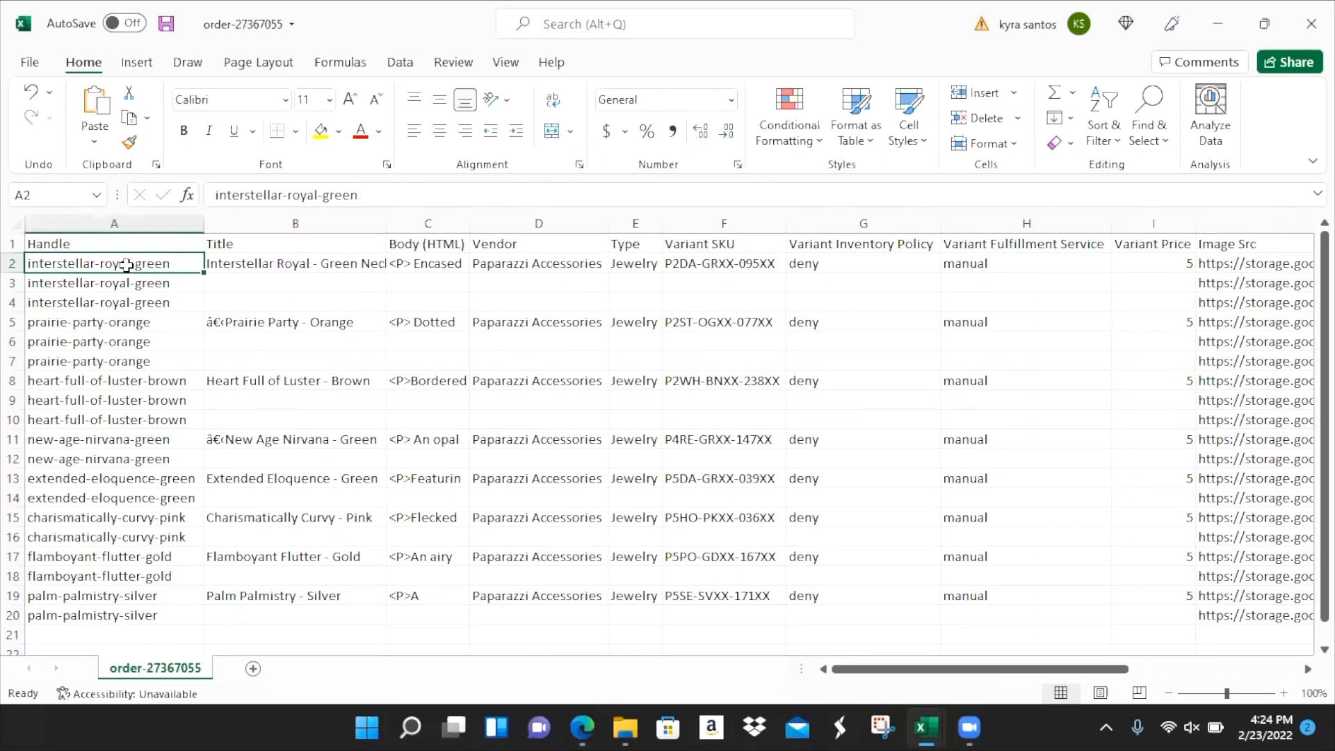
key("alt+Tab")
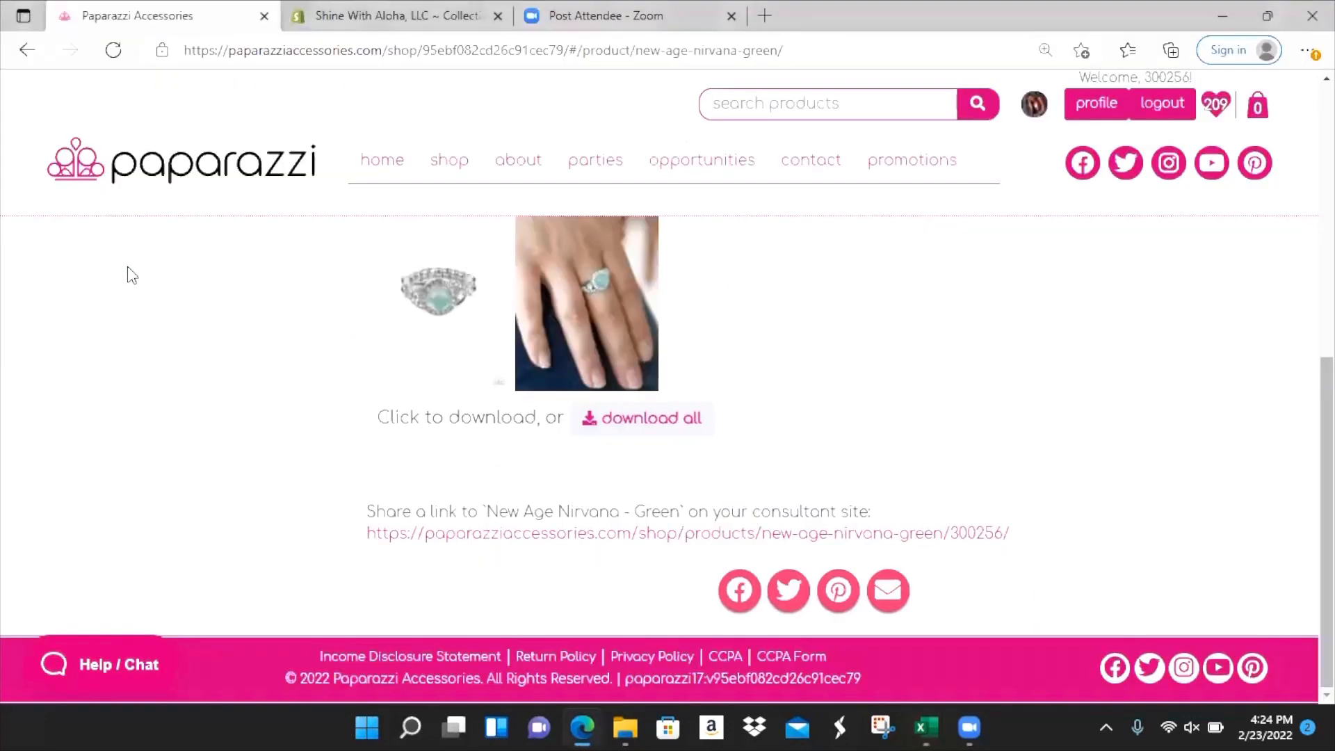
key("alt+Tab")
key("Tab")
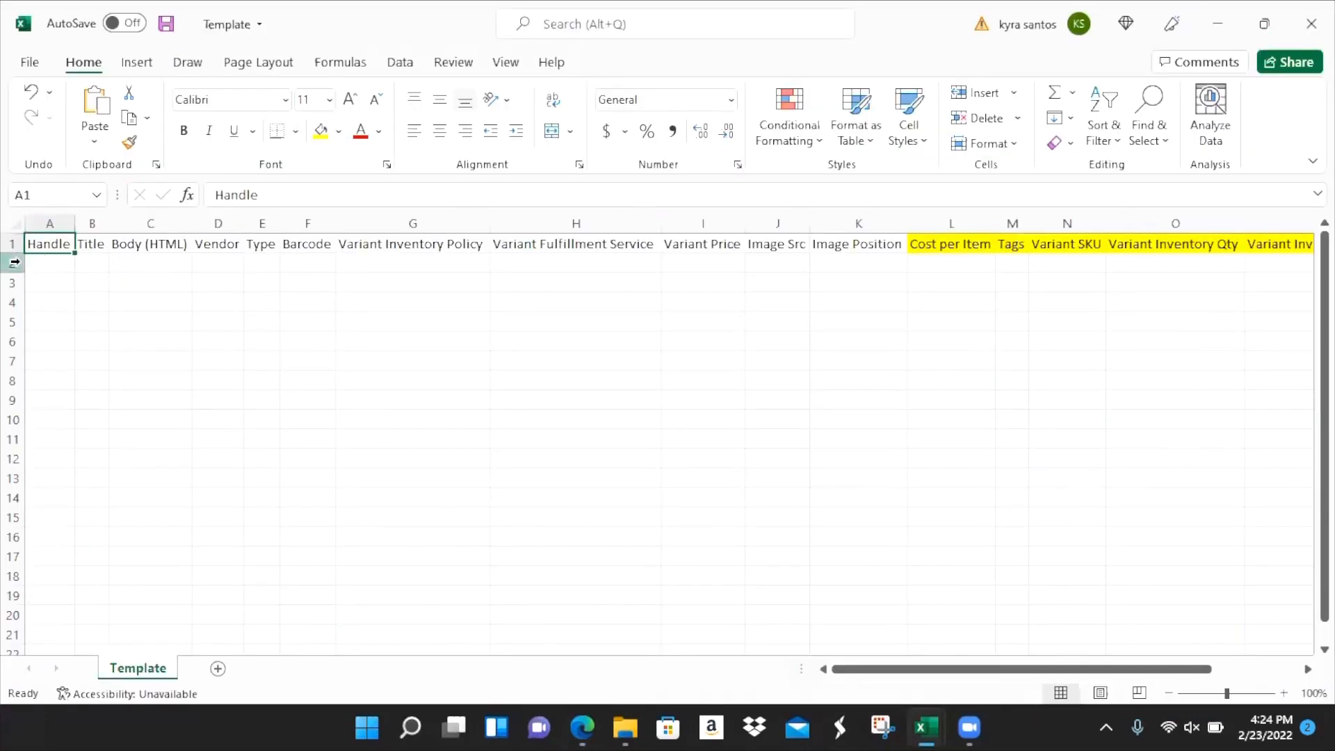
left_click(15, 223)
left_click(67, 221)
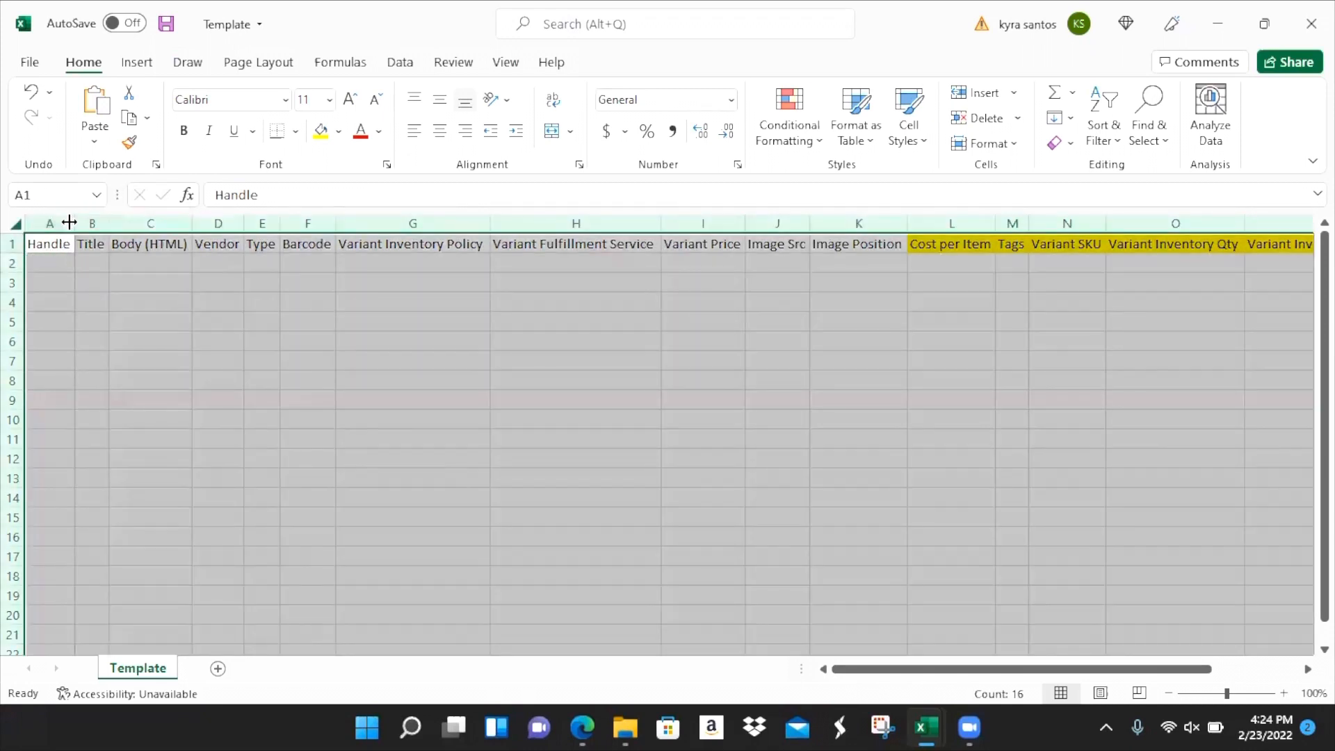
left_click(253, 287)
left_click_drag(43, 222, 883, 326)
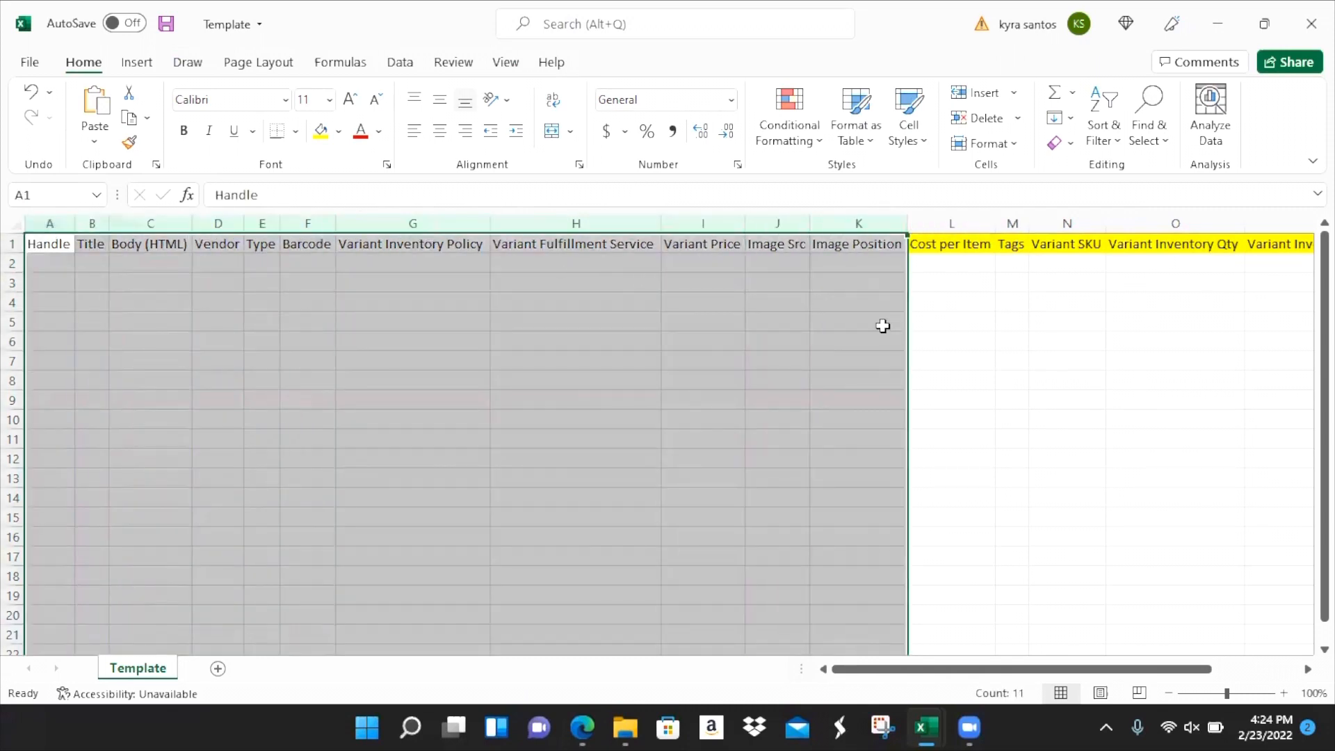
- Look over the Cost per Item, Tags, Variant SKU and Variant Inventory Qty headers
left_click_drag(967, 223, 1115, 281)
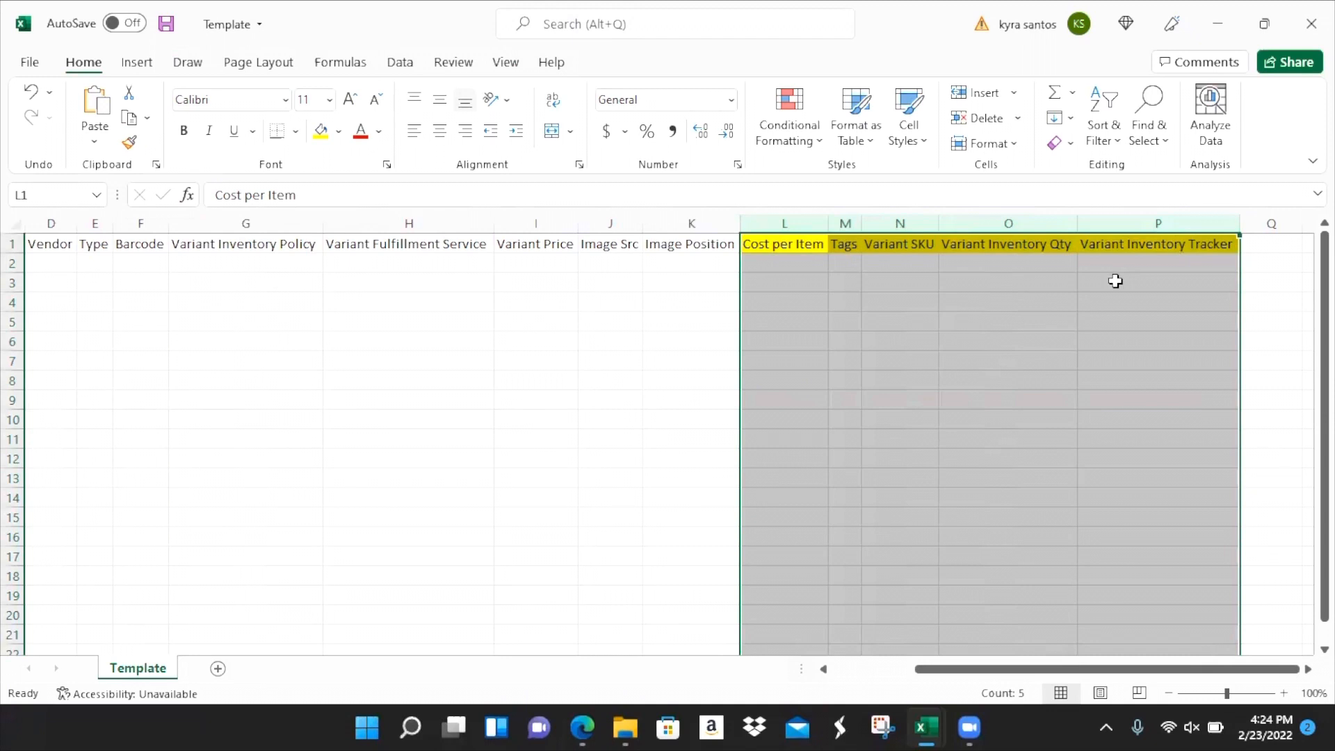
left_click(808, 244)
left_click(843, 240)
left_click(874, 241)
left_click(970, 249)
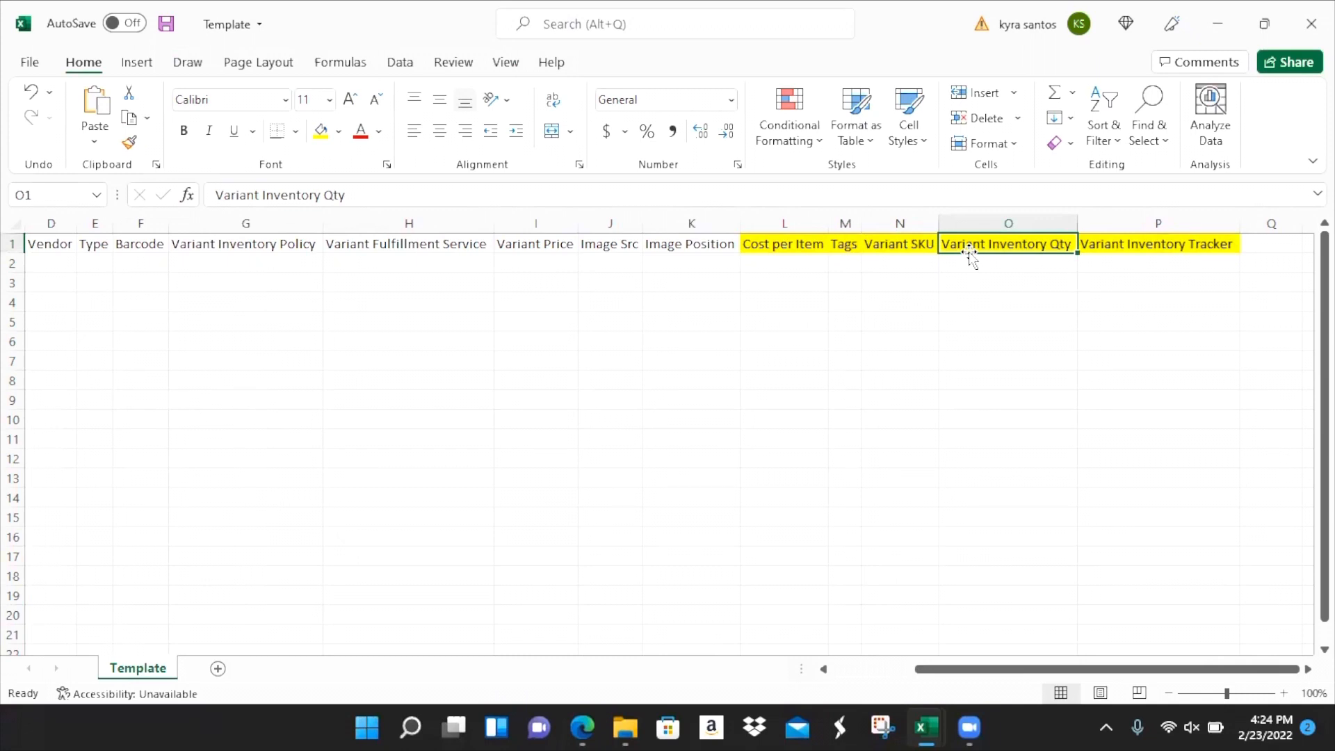
- Review columns G through L, then return to cell A2
left_click_drag(726, 222, 253, 259)
left_click(197, 261)
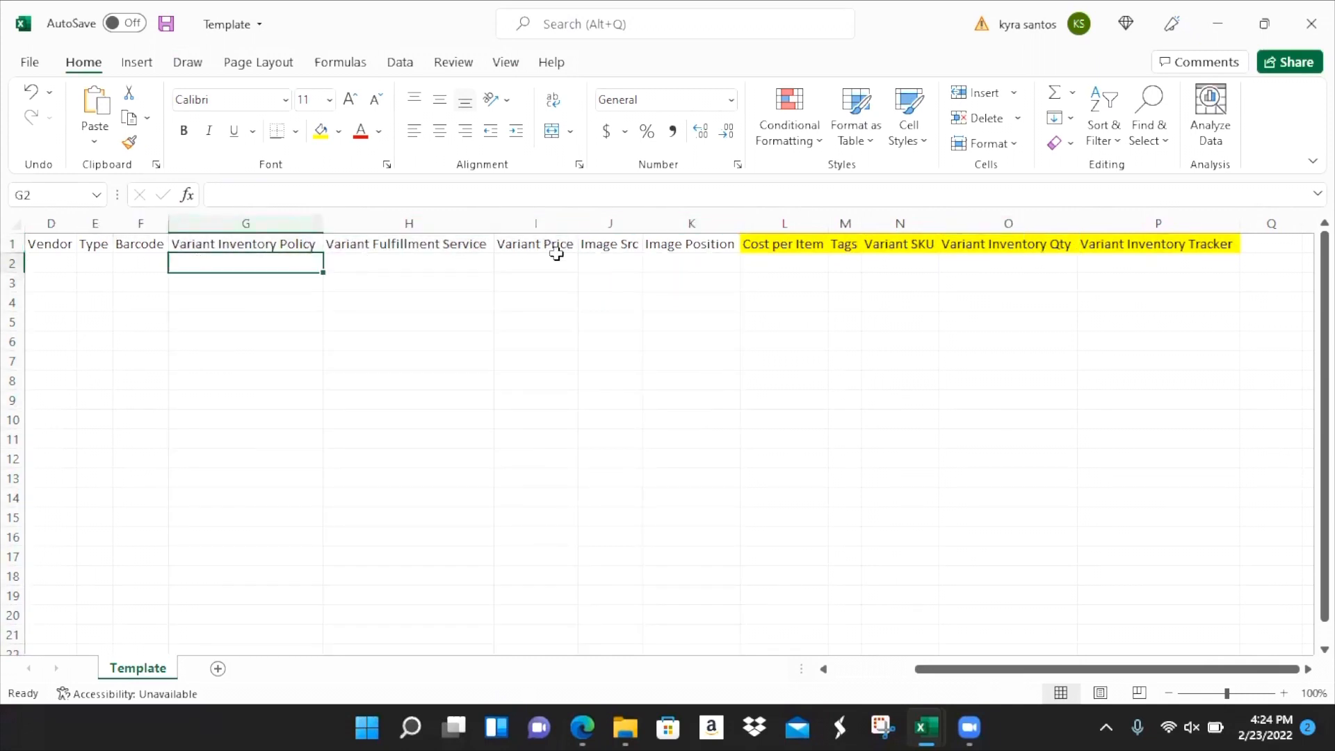
left_click(677, 214)
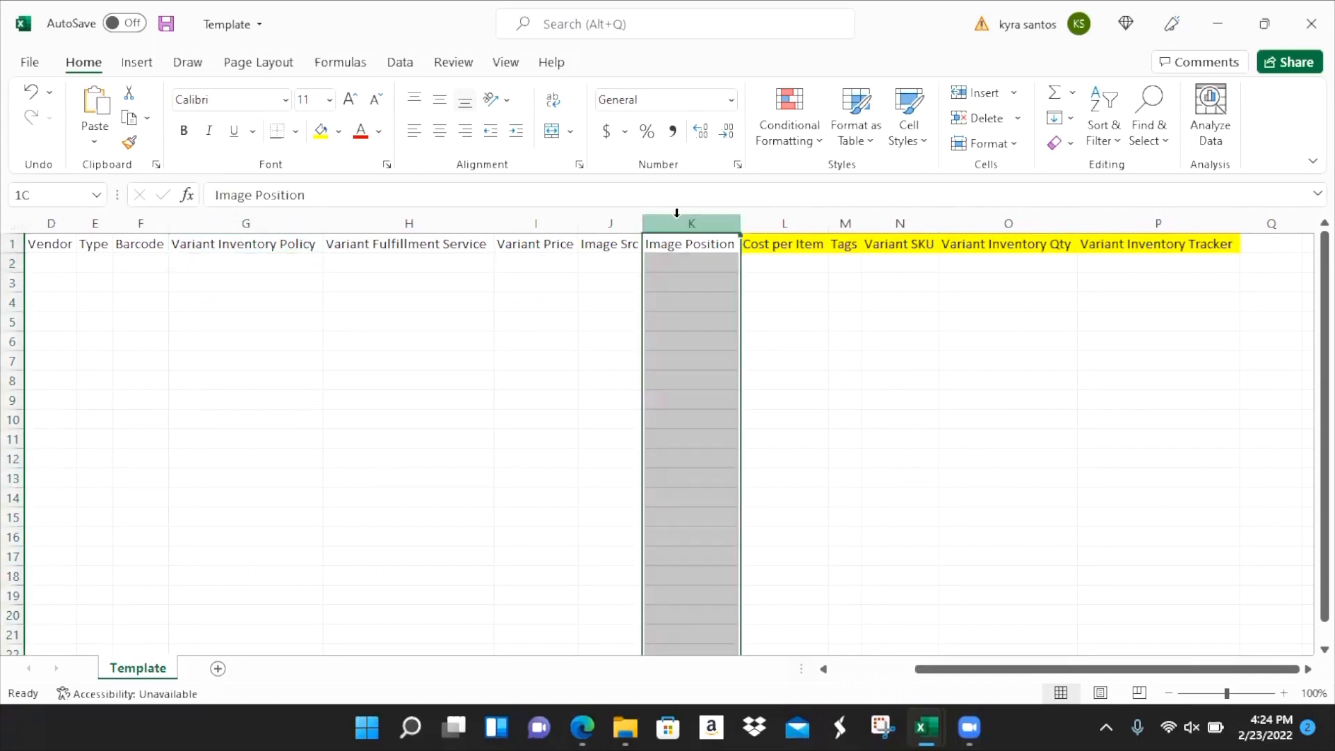
left_click(802, 221)
left_click(1030, 241)
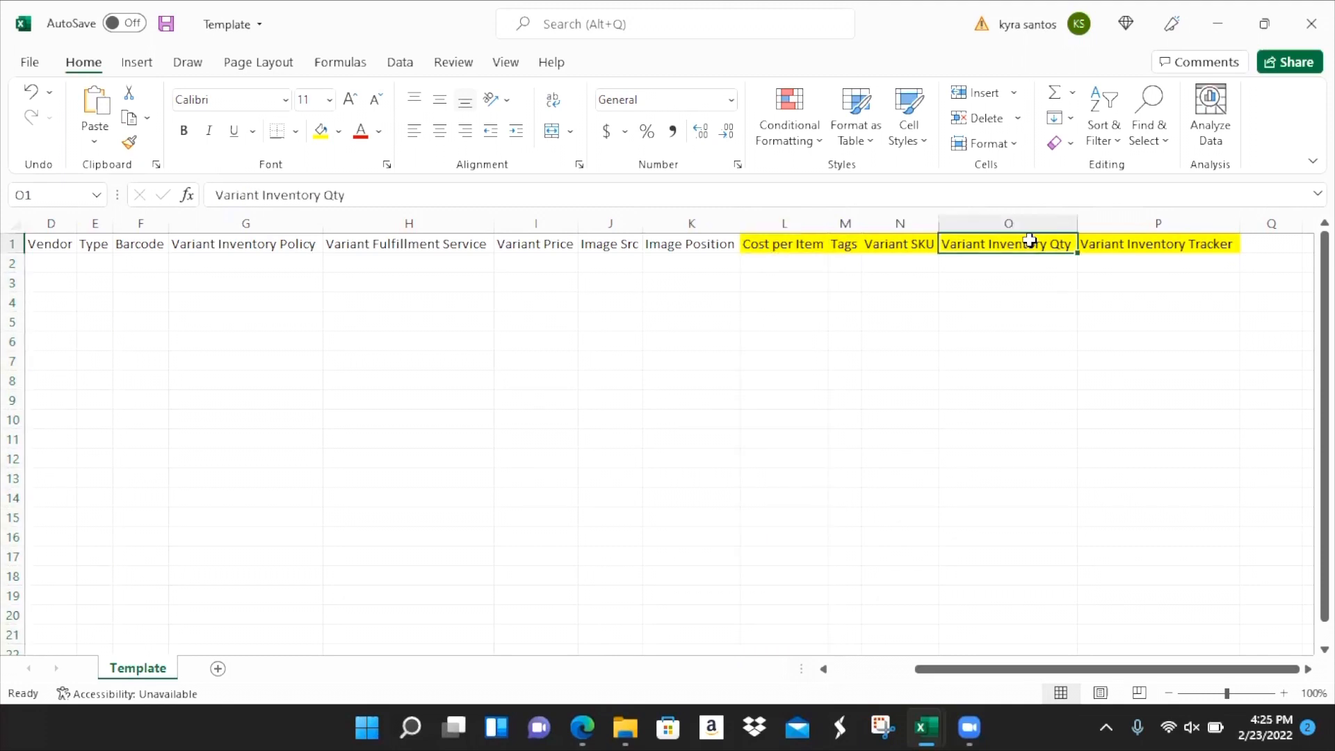
left_click(918, 242)
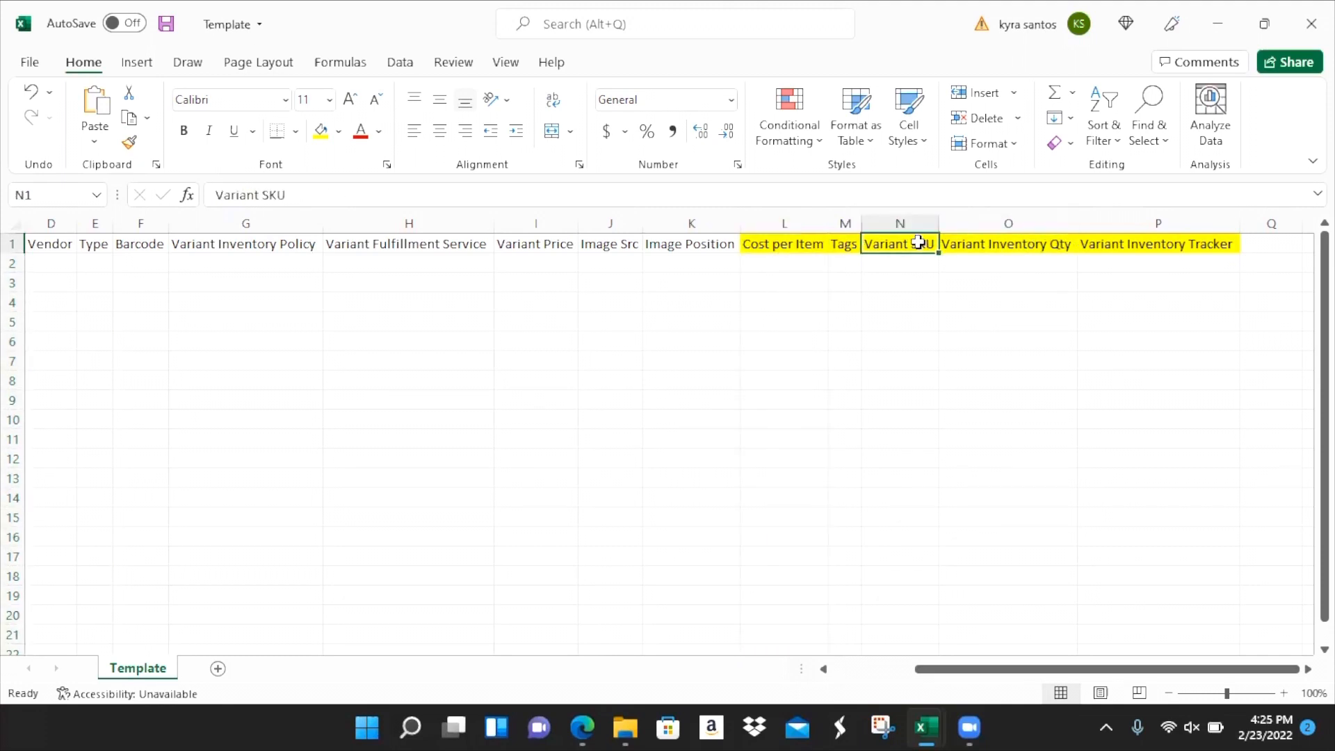
key("ctrl+Home")
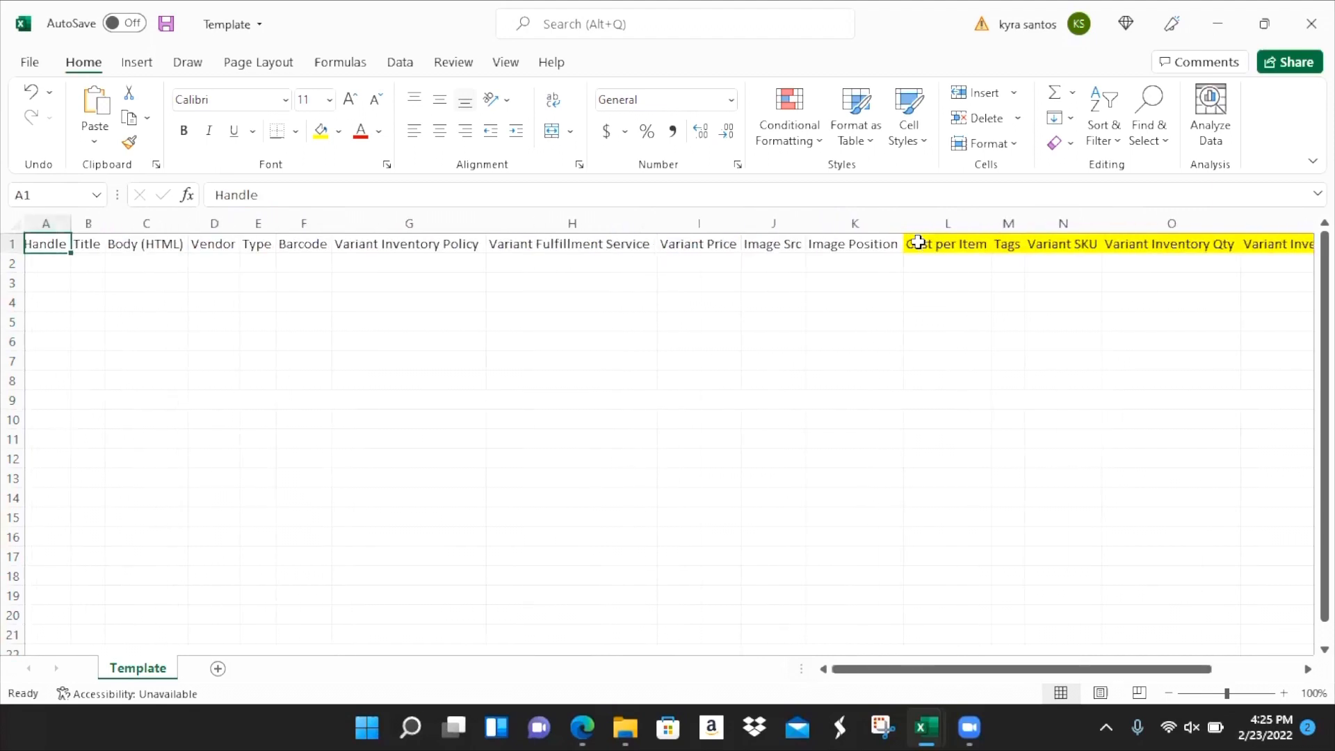
key("Down")
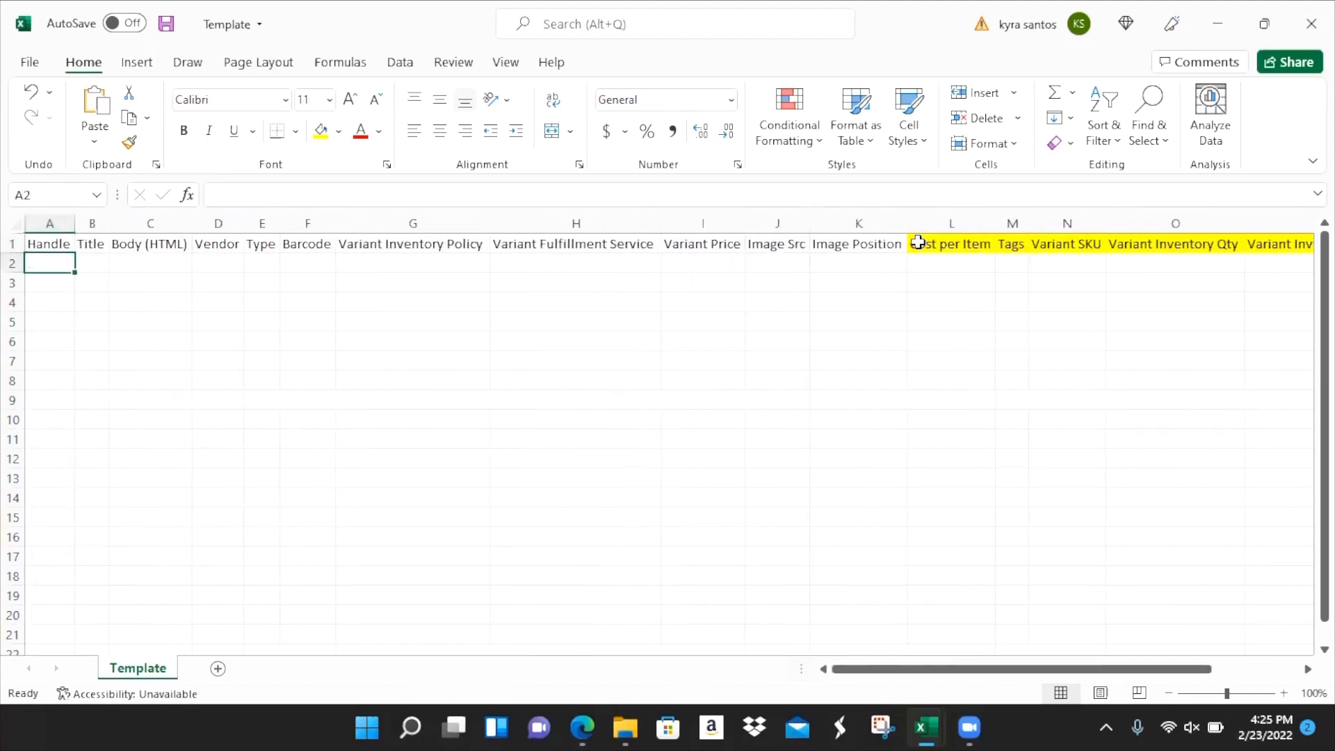
key("alt+Tab")
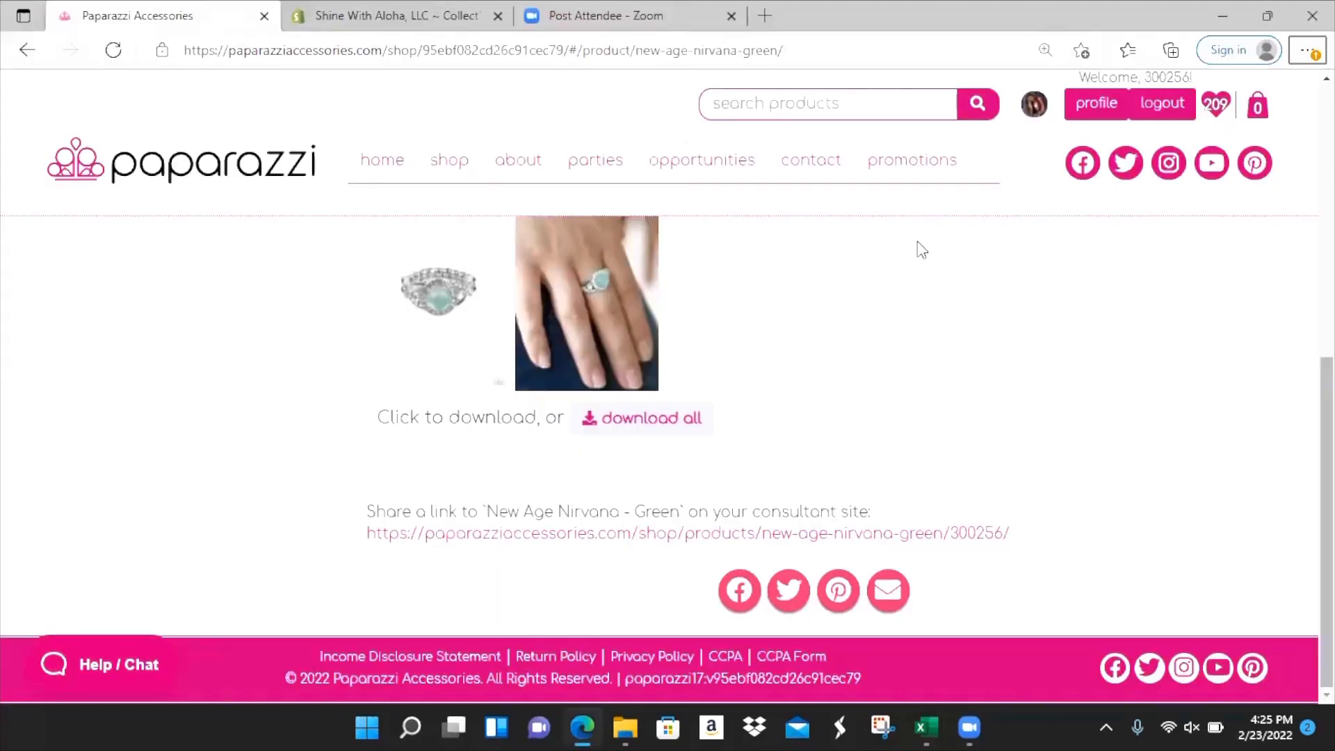
key("alt+Tab")
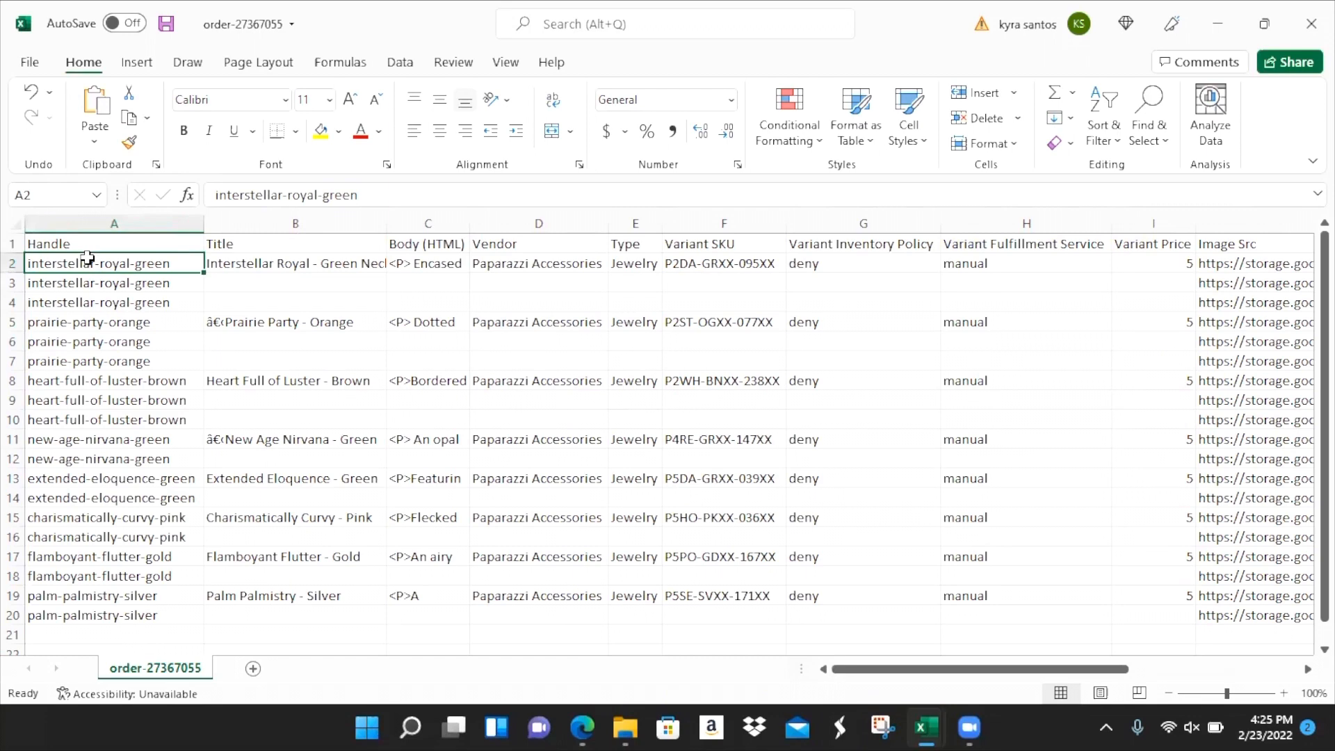
key("ctrl+shift+Right")
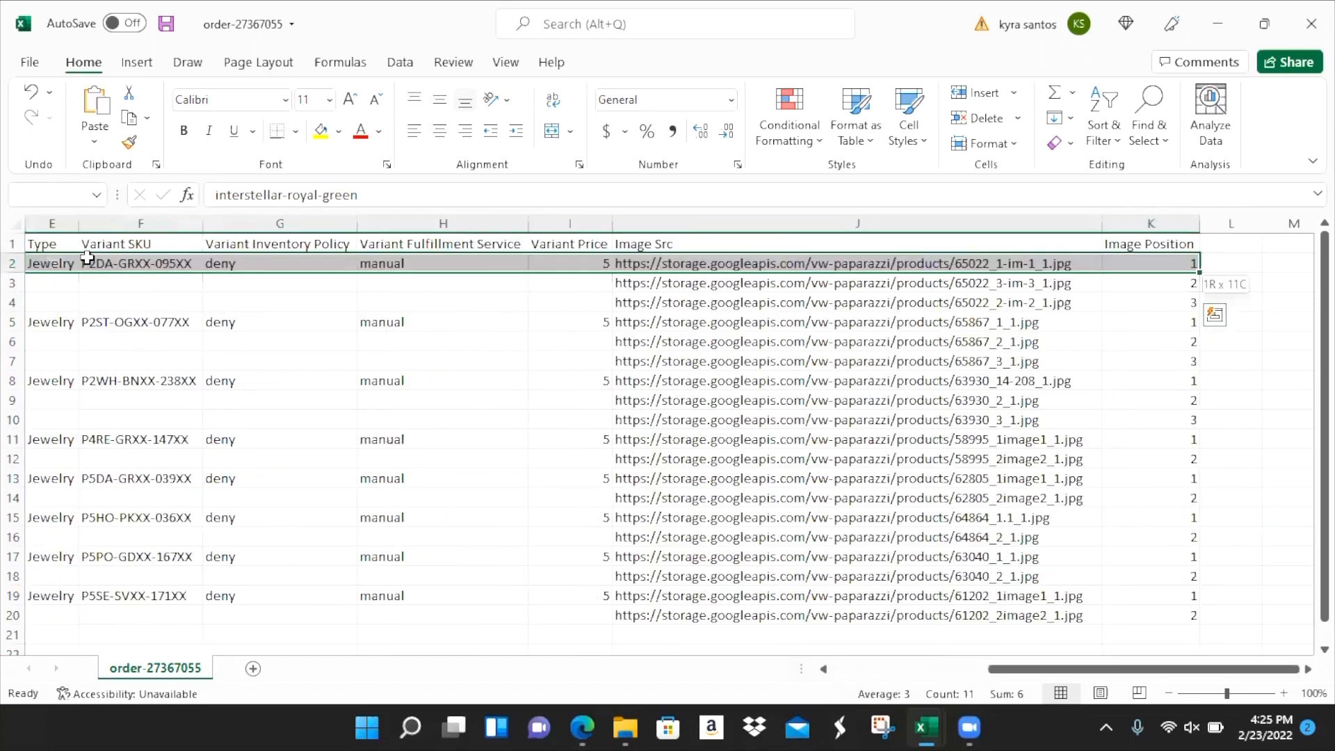
key("ctrl+shift+Down")
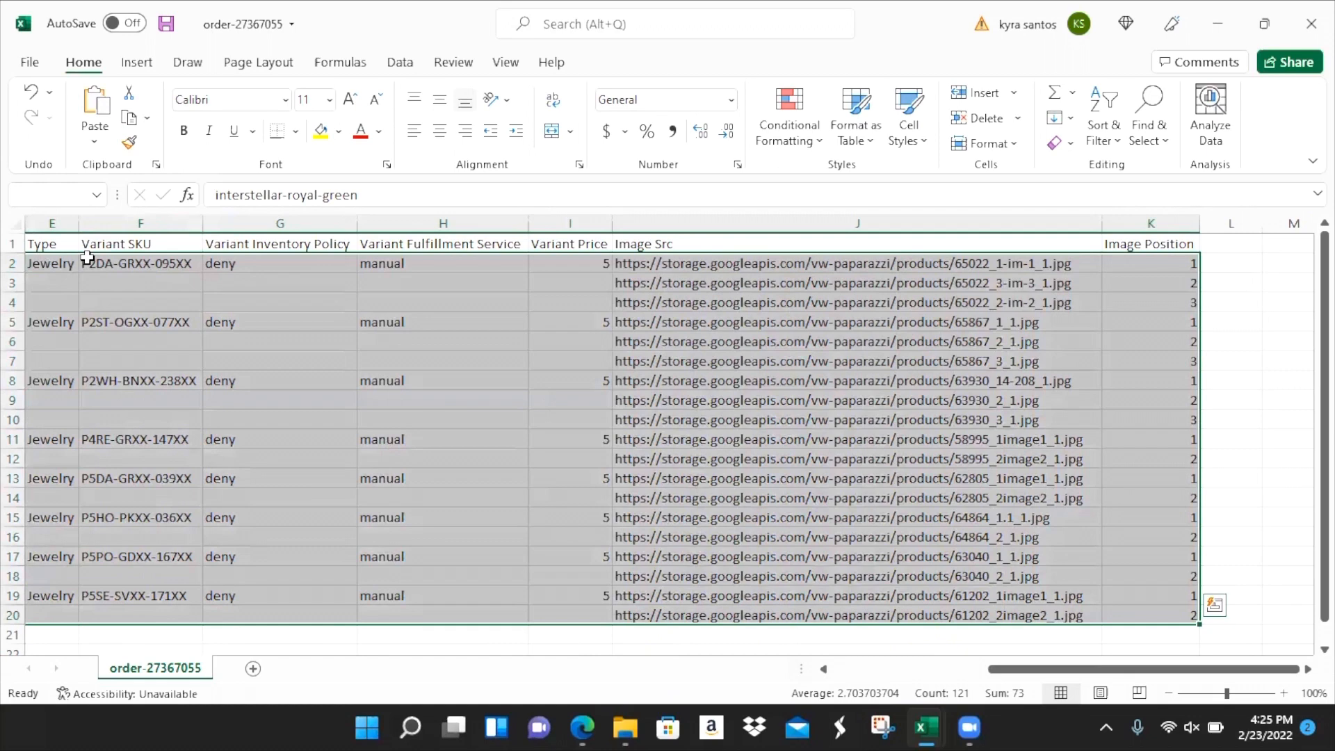
right_click(106, 297)
left_click(159, 165)
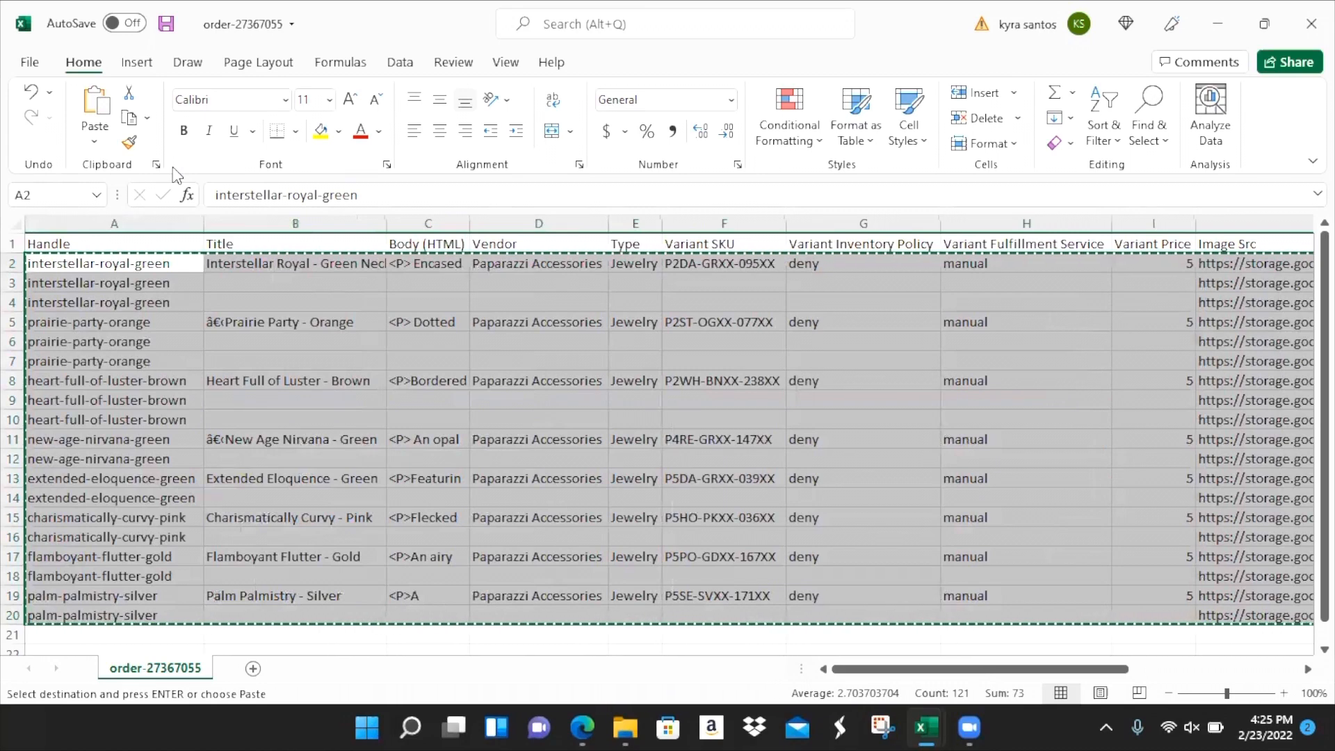
key("alt+Tab")
key("alt+Tab")
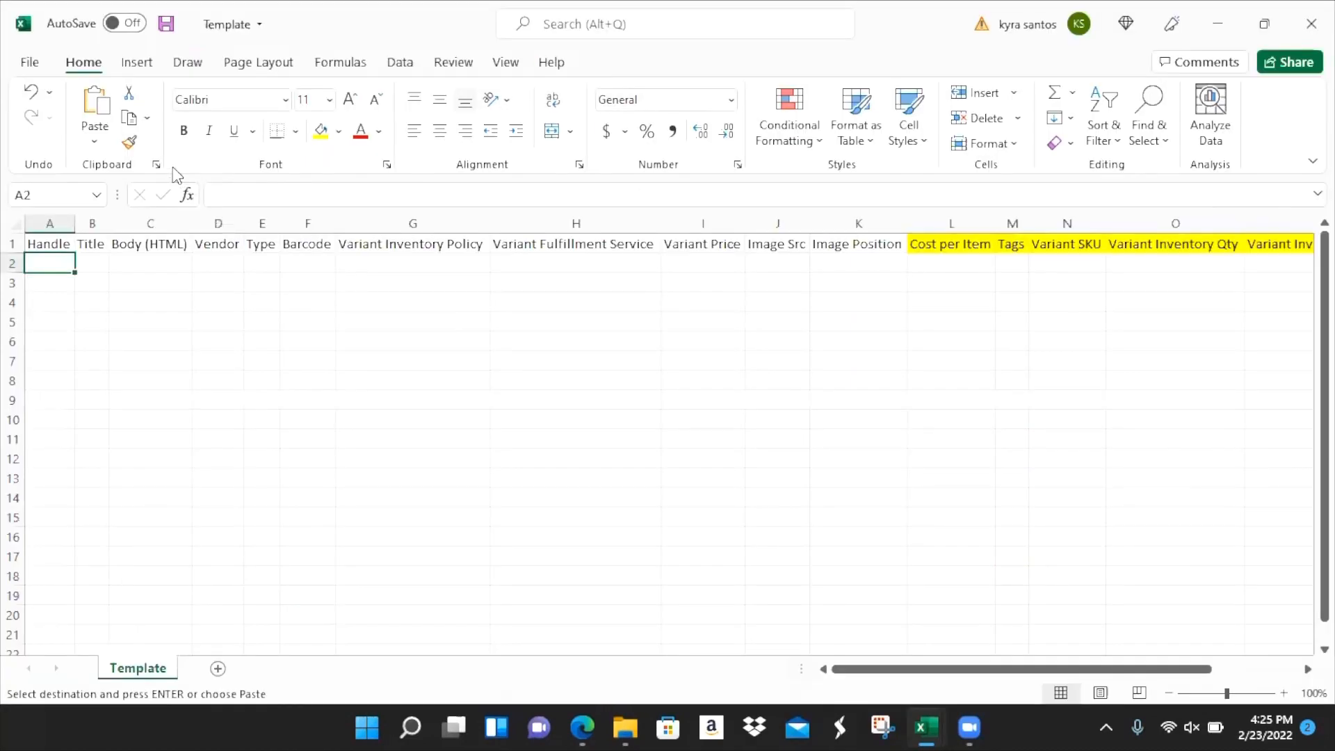
- Paste the copied product rows at A2, then undo that wrapped-text paste
right_click(39, 260)
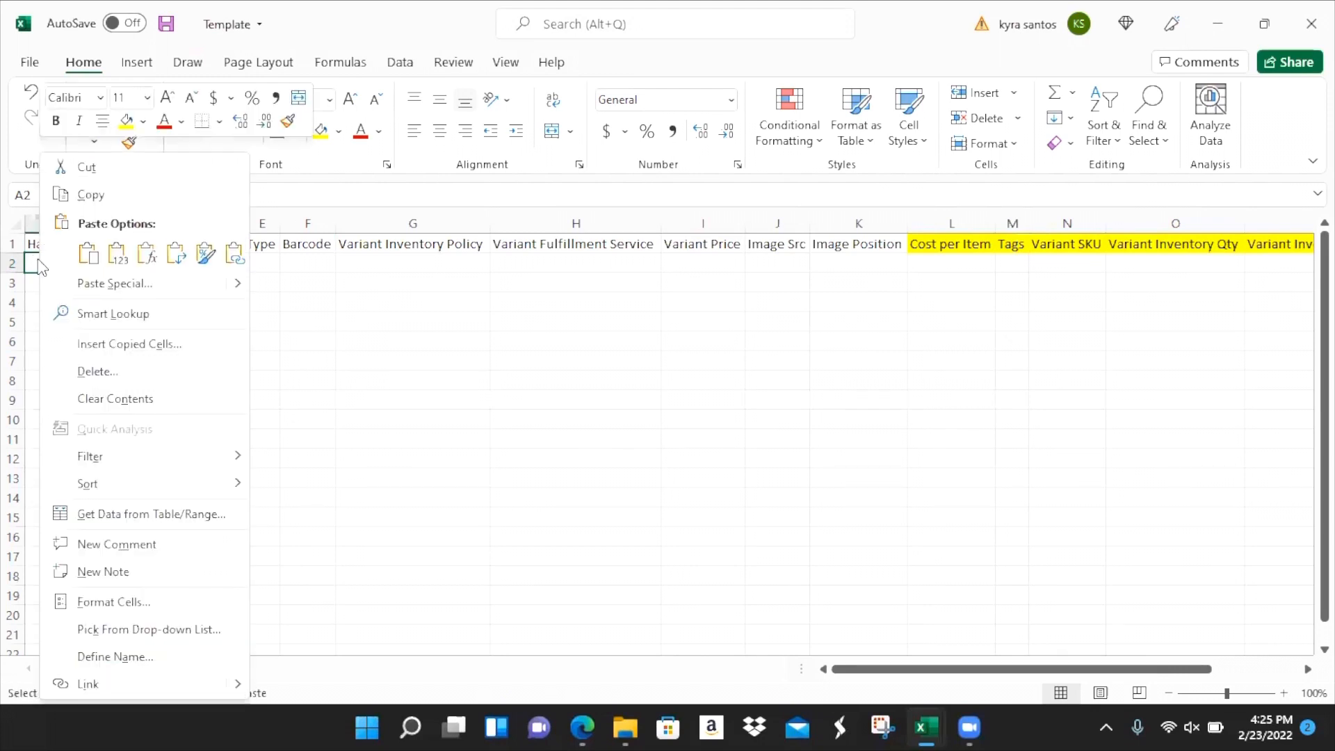
left_click(126, 264)
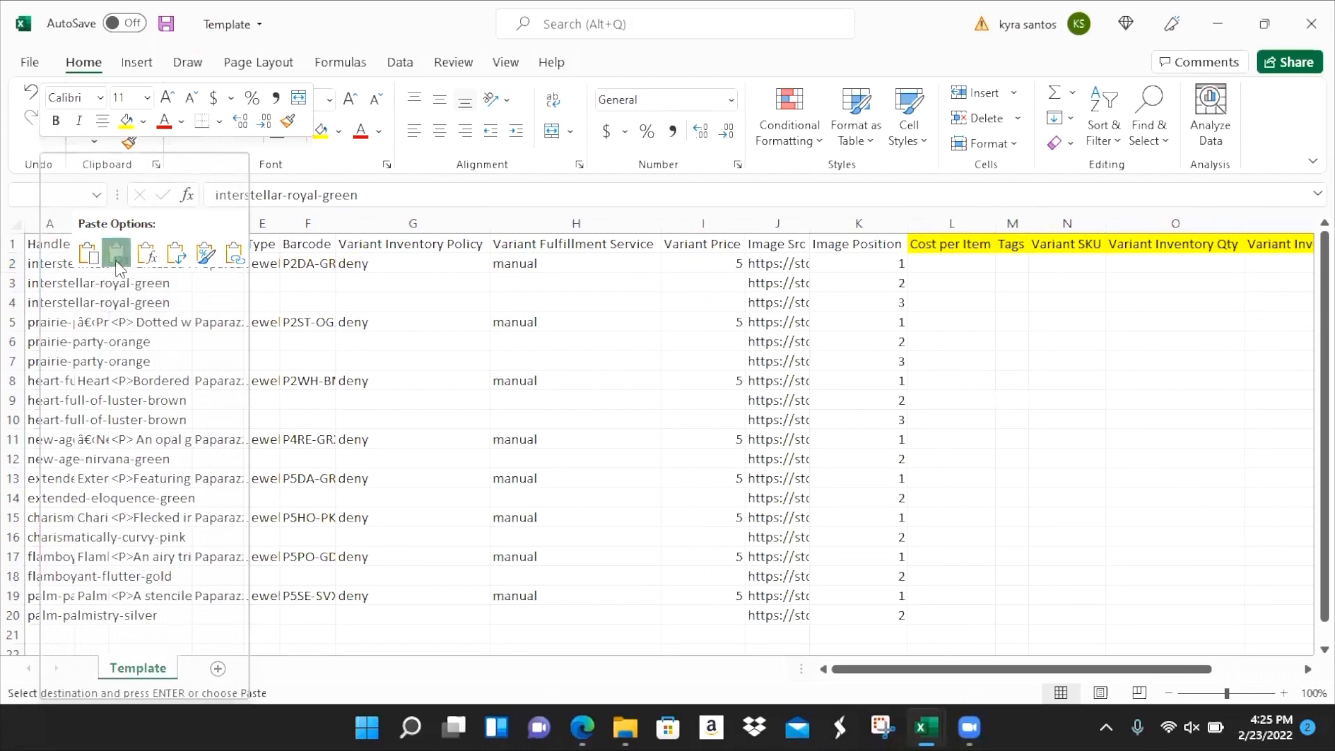
left_click(88, 253)
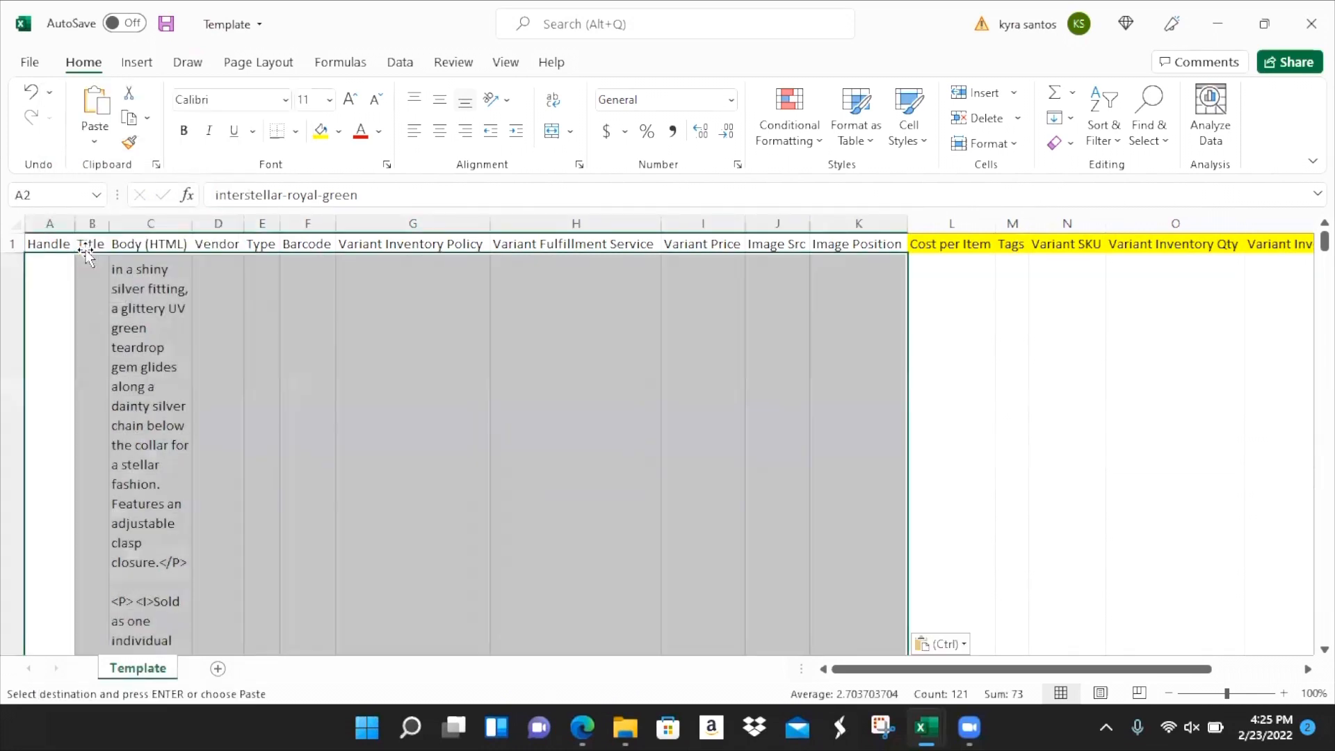
left_click(30, 91)
- Re-paste the copied rows into A2 as values only and review the filled columns from Handle
left_click(42, 247)
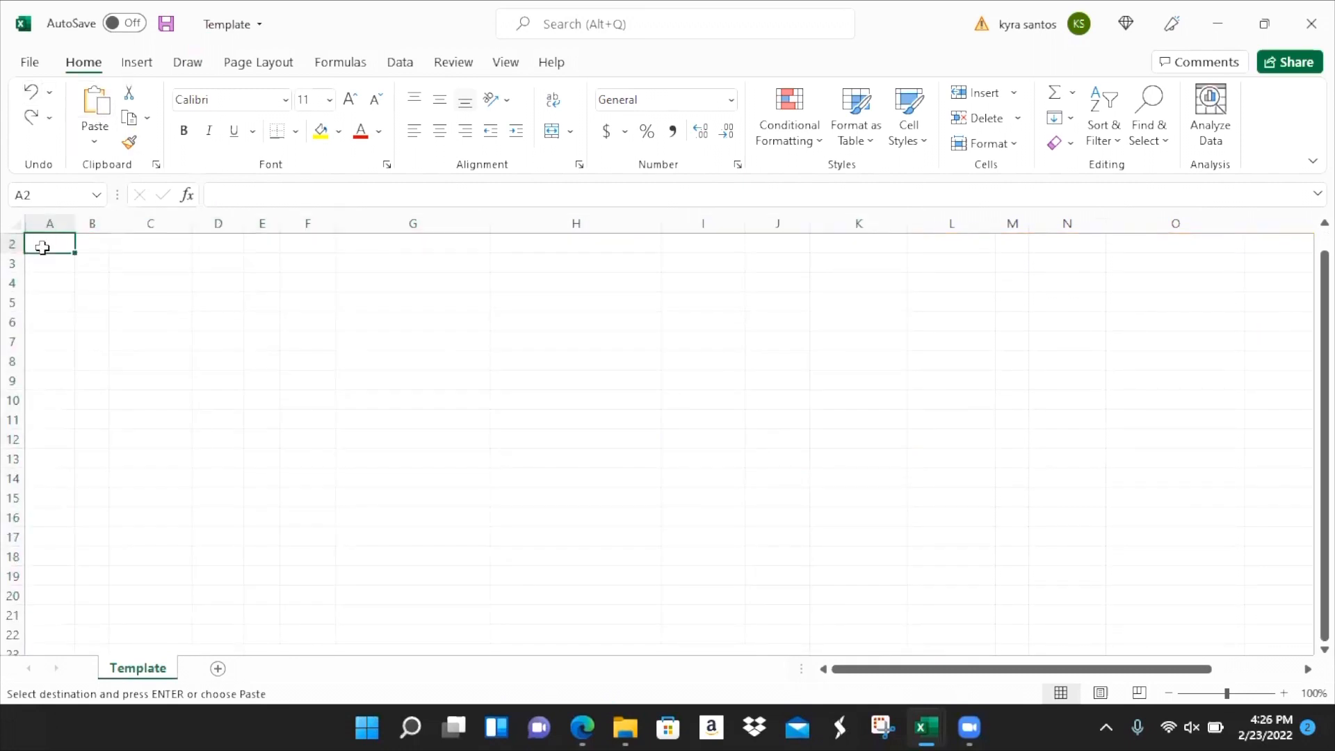
right_click(44, 252)
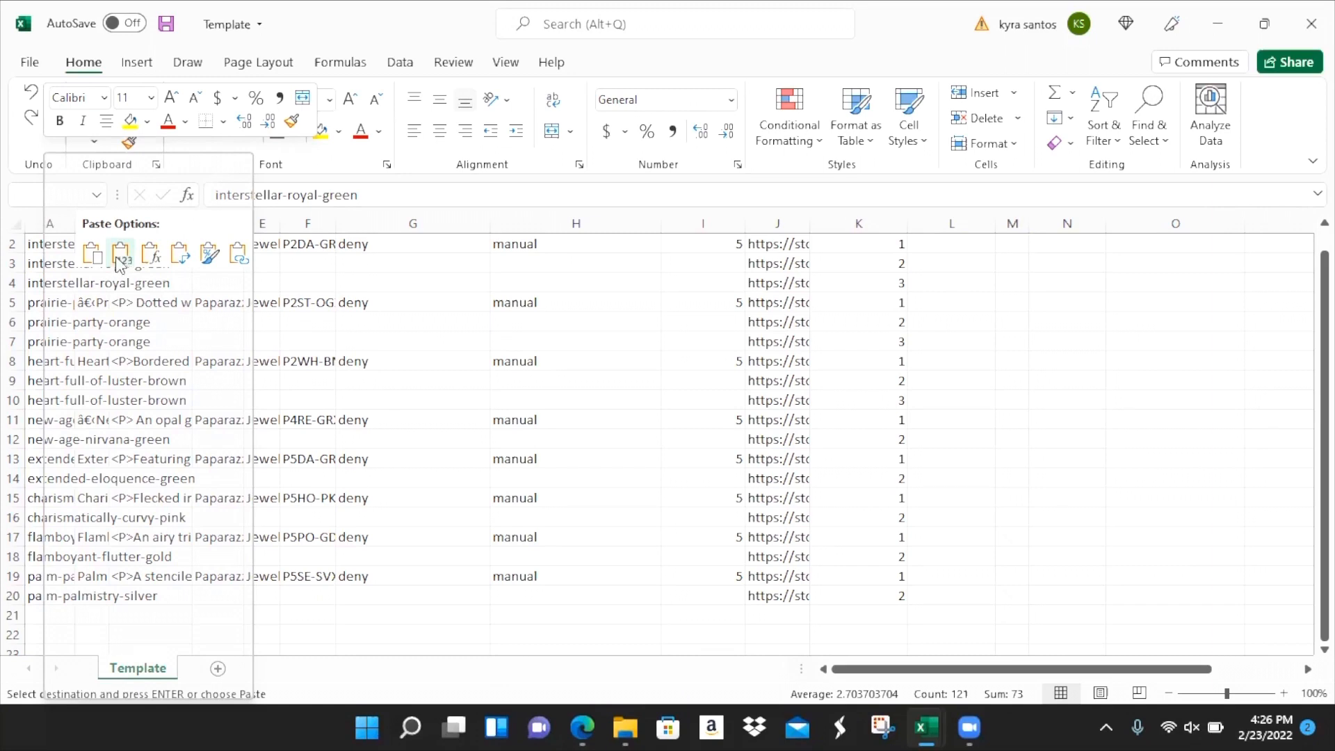
left_click(125, 252)
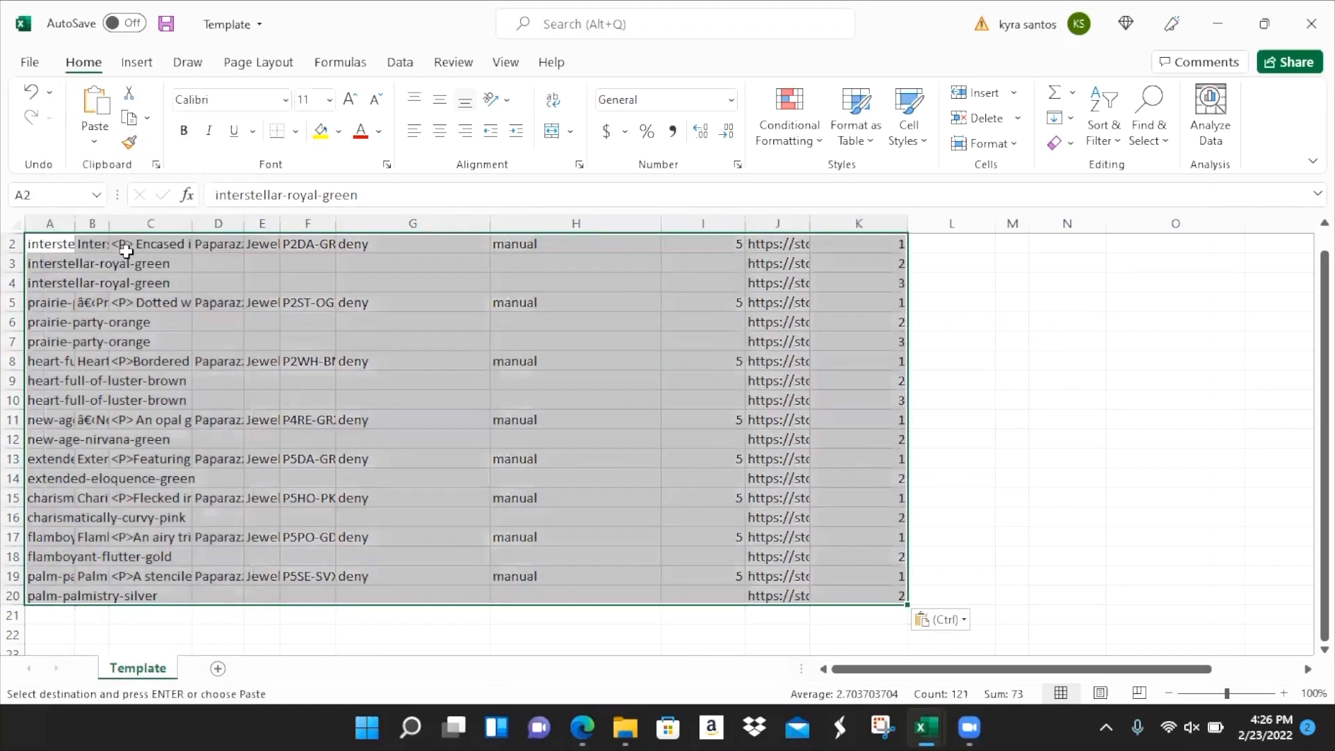
scroll(126, 252, "up", 1)
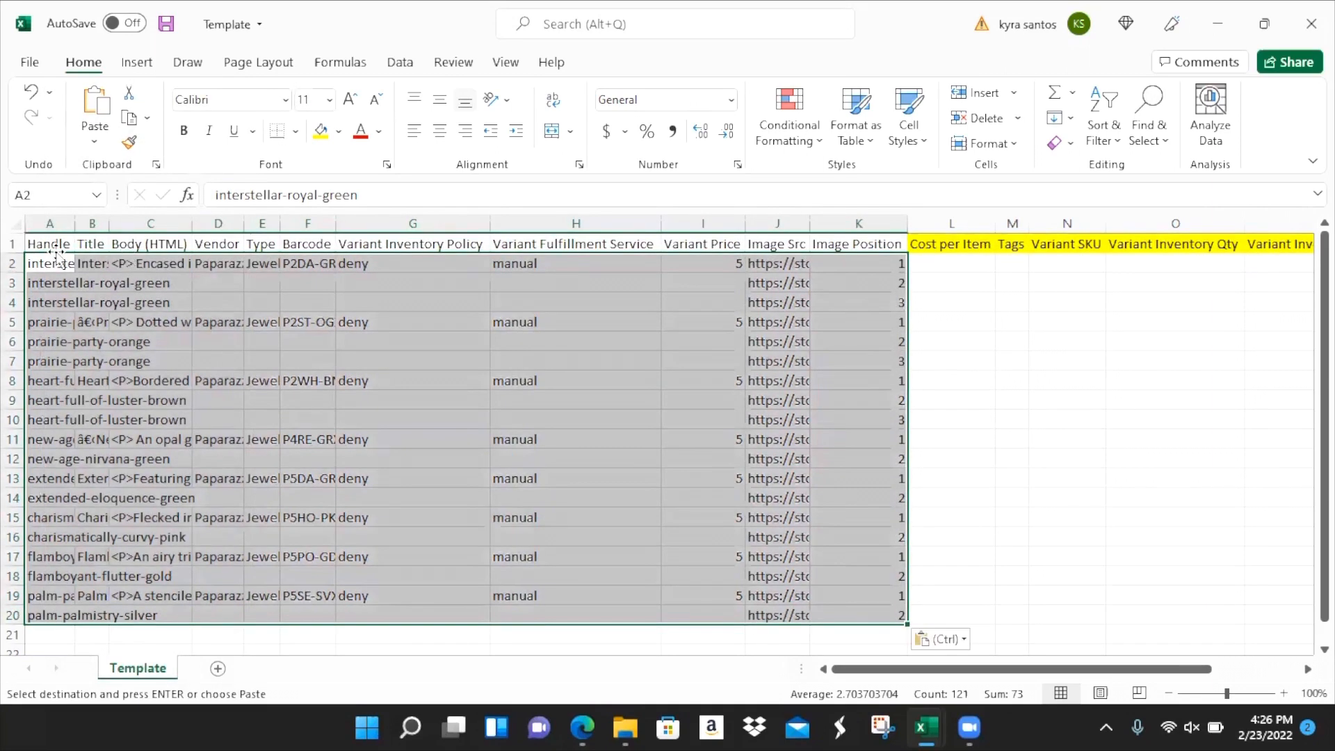
left_click_drag(50, 224, 828, 468)
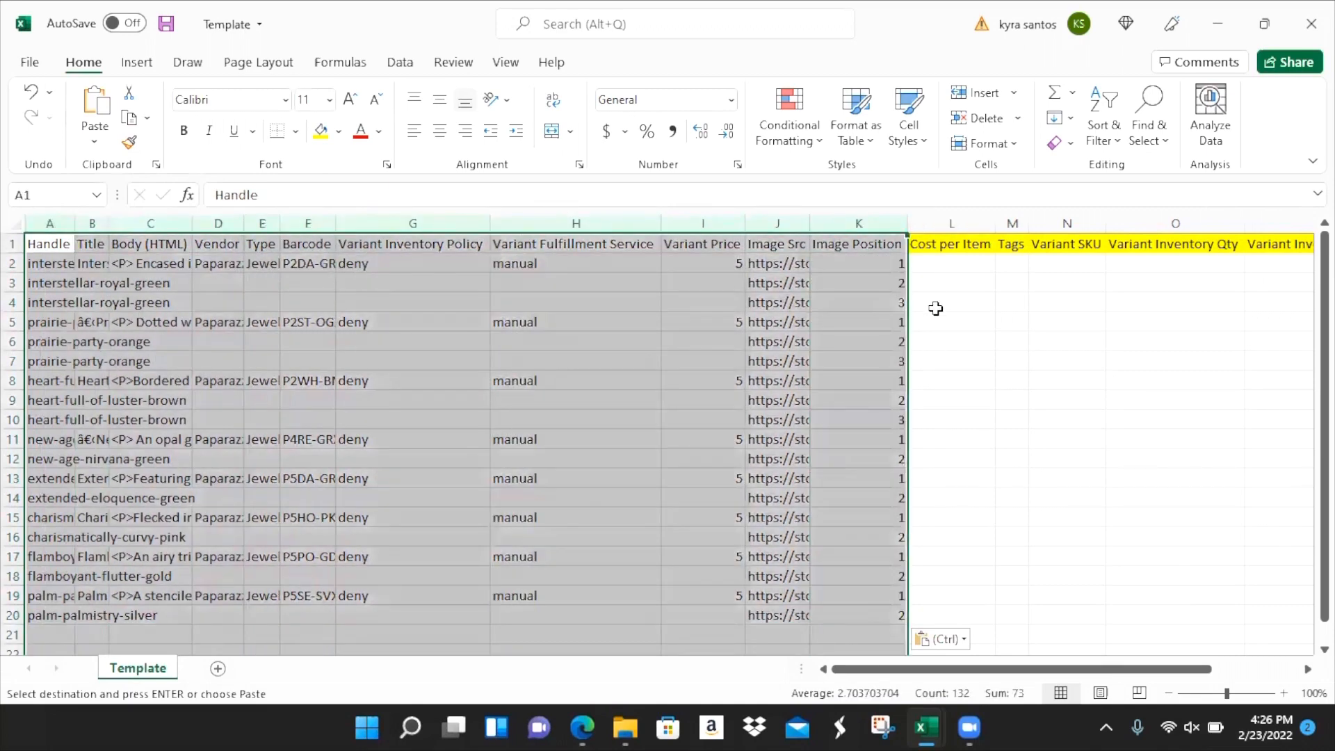
left_click(949, 261)
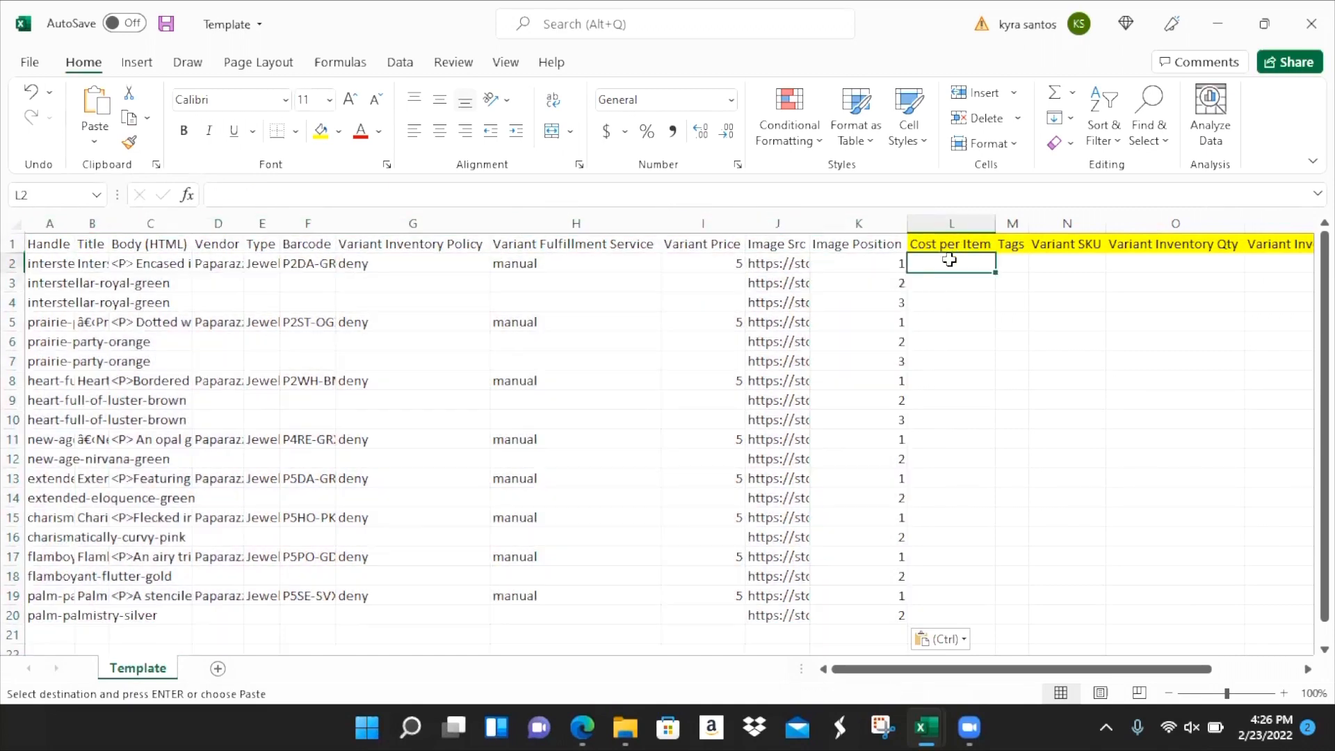
left_click(893, 259)
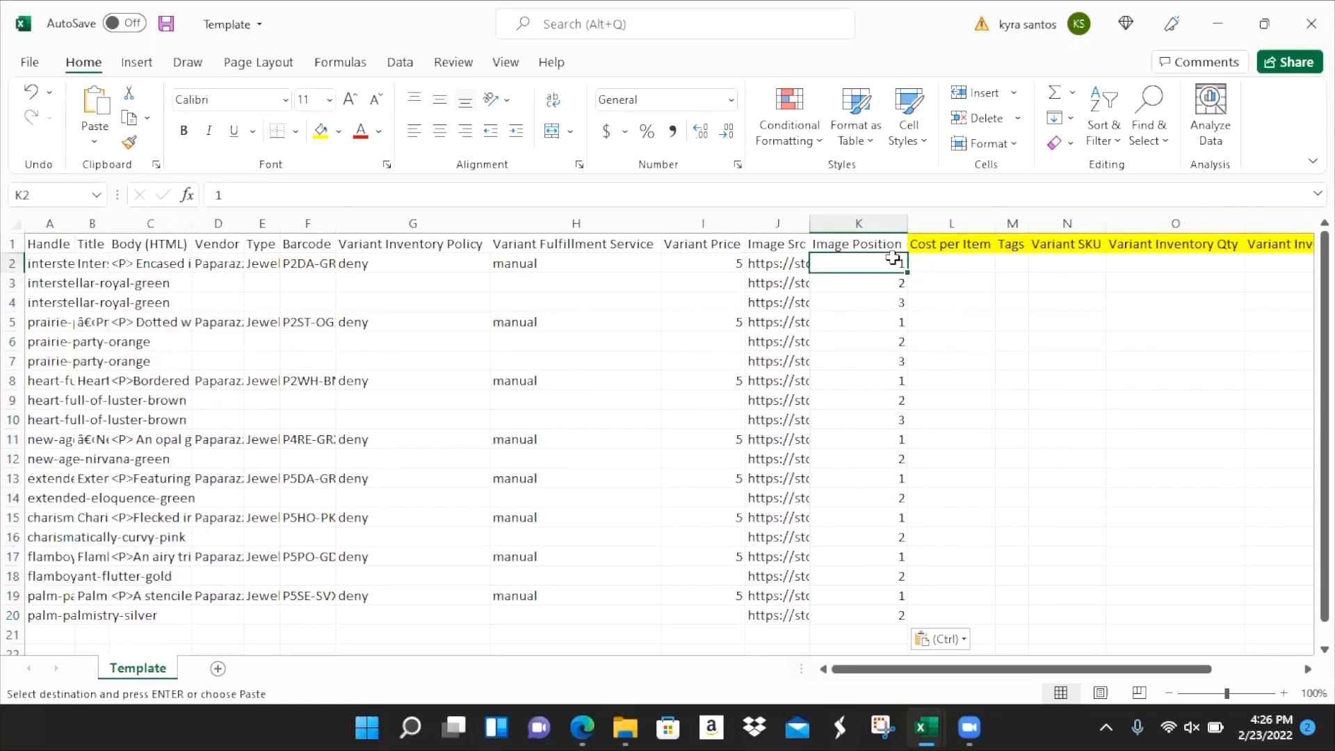
left_click(926, 261)
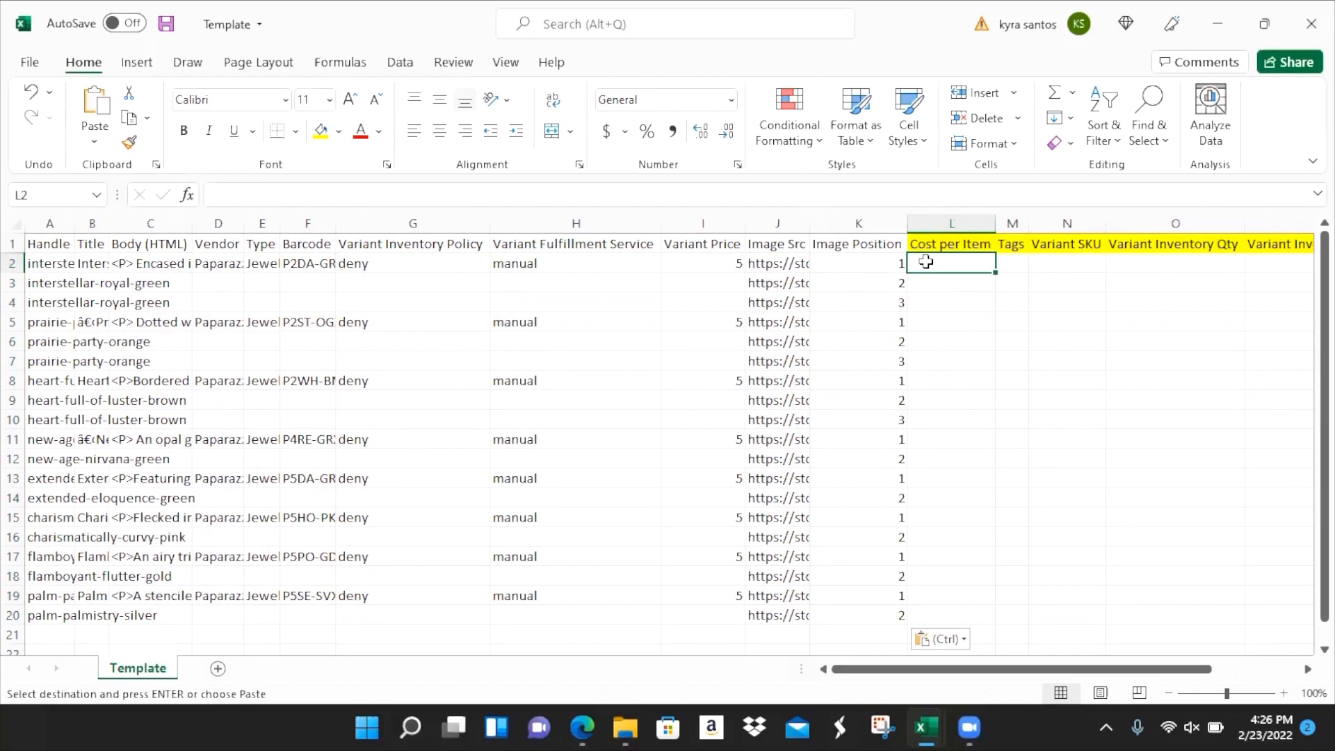
key("Home")
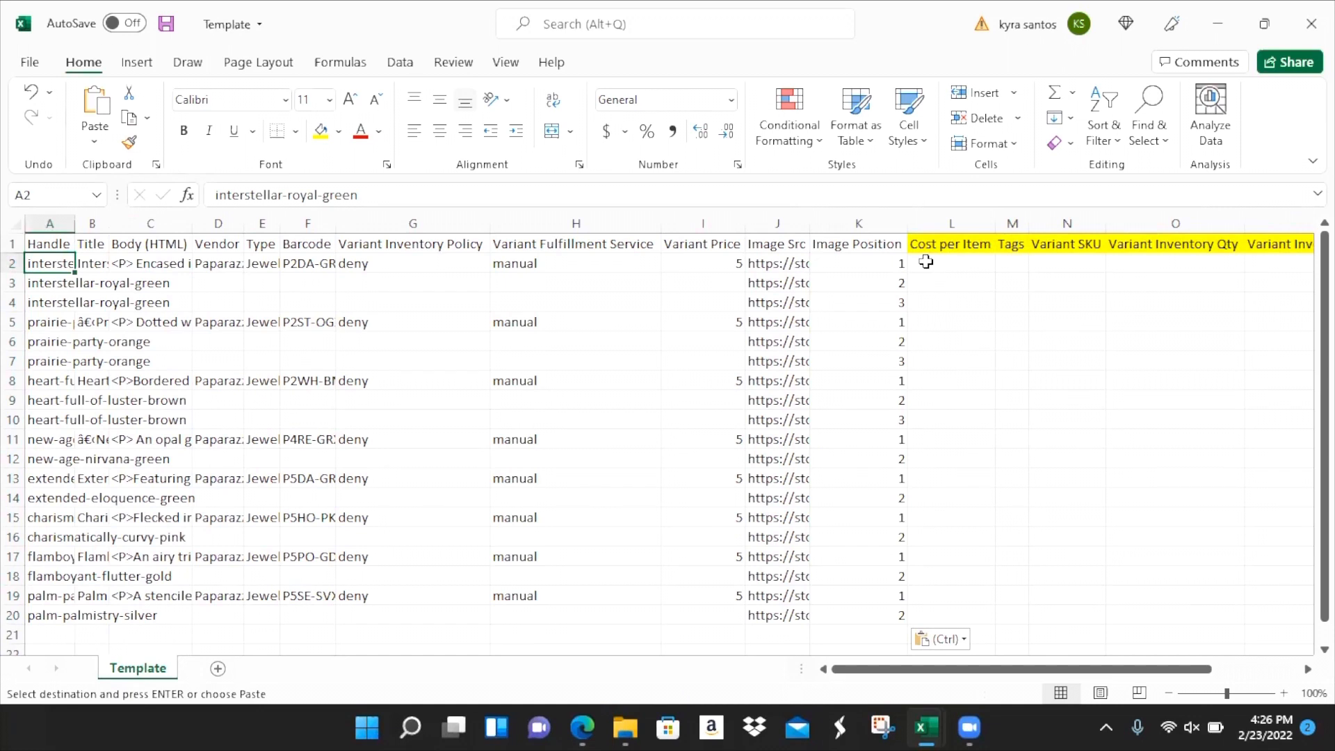
left_click(945, 243)
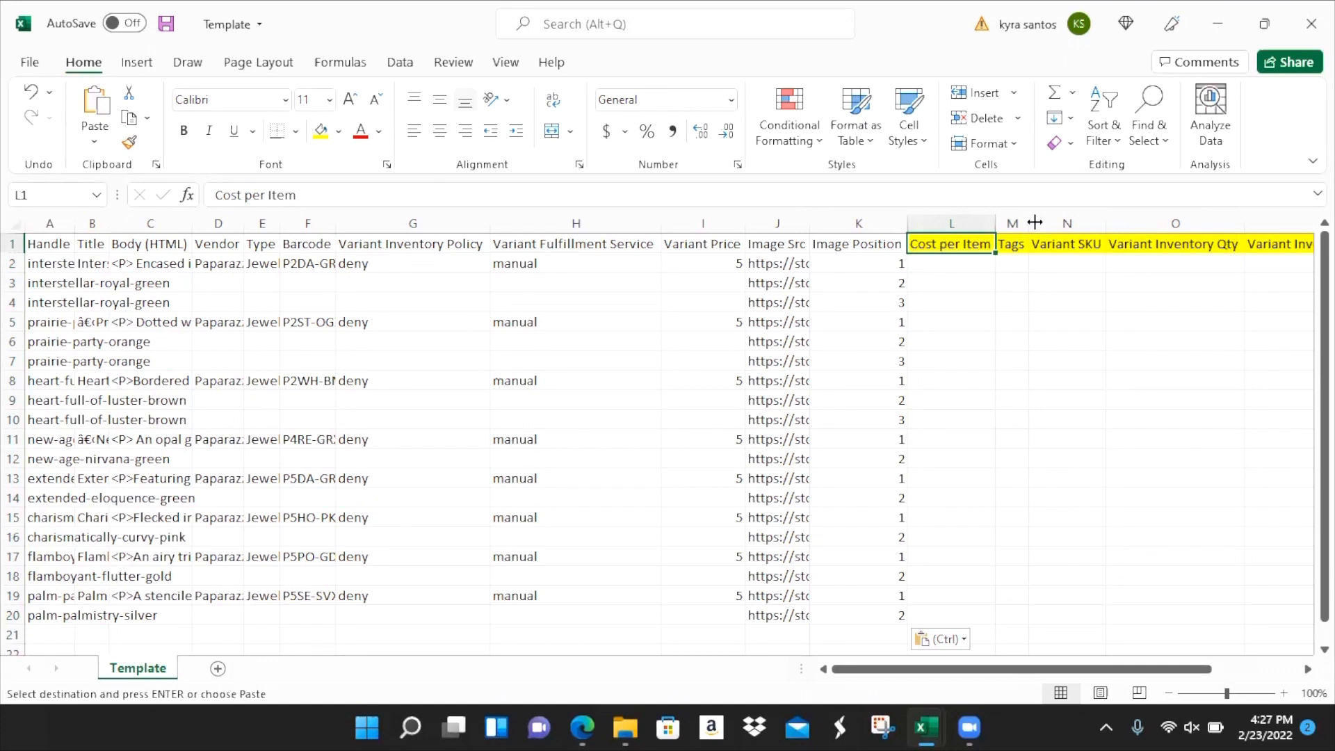
left_click(1063, 223)
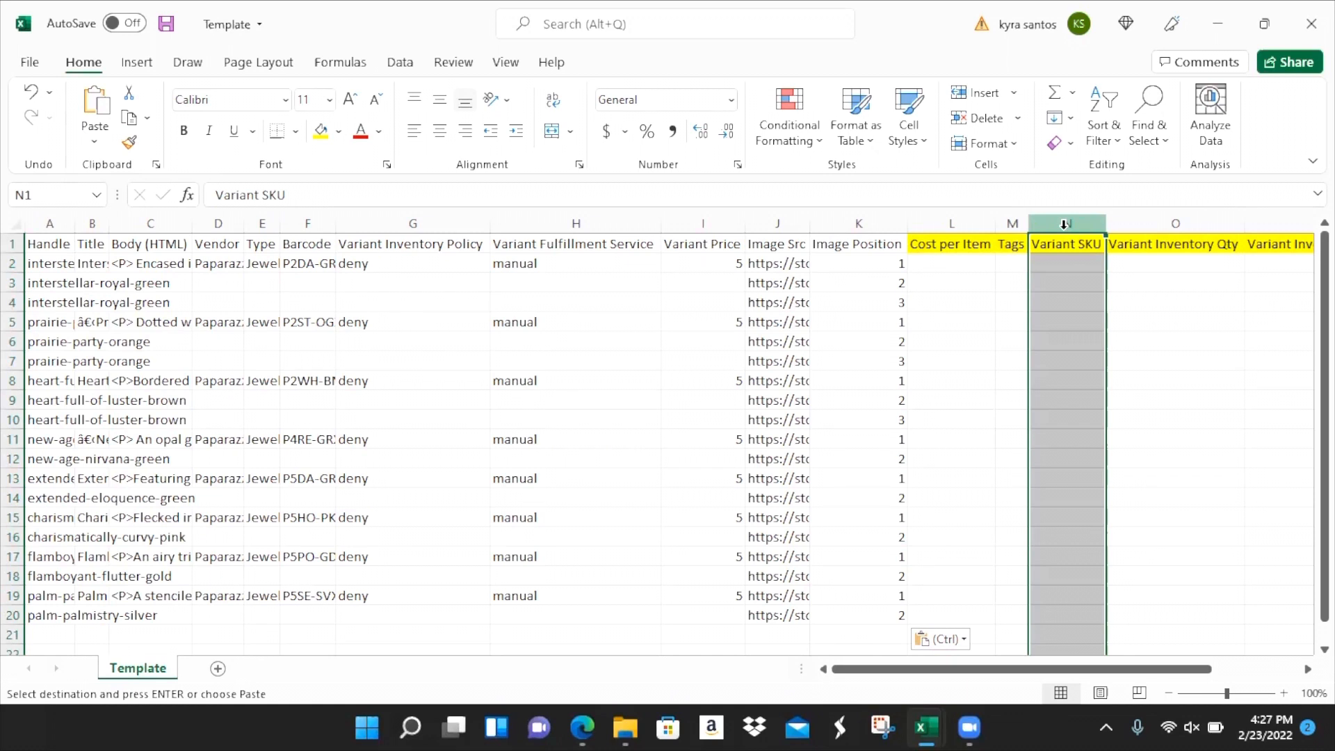
left_click(968, 224)
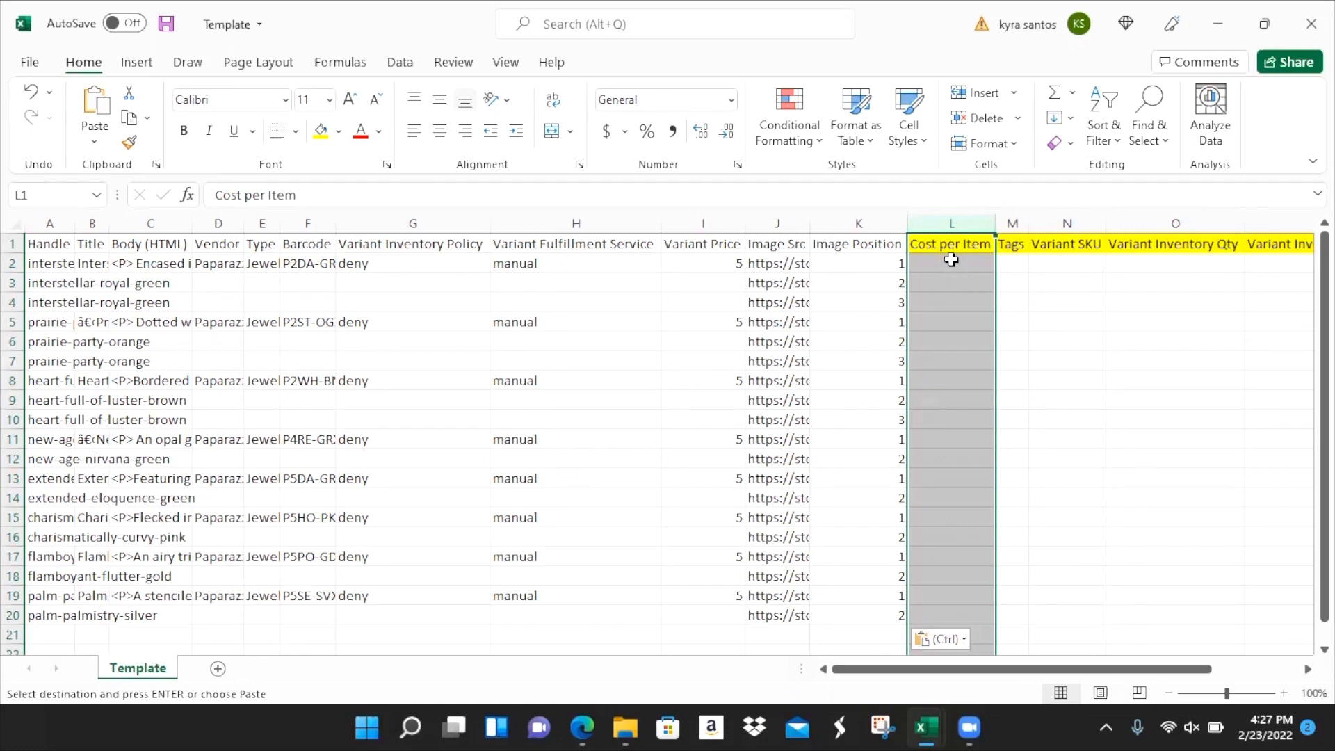
- Check row 2's empty Tags, Variant SKU, Inventory Qty and Inventory Tracker cells
left_click(1017, 265)
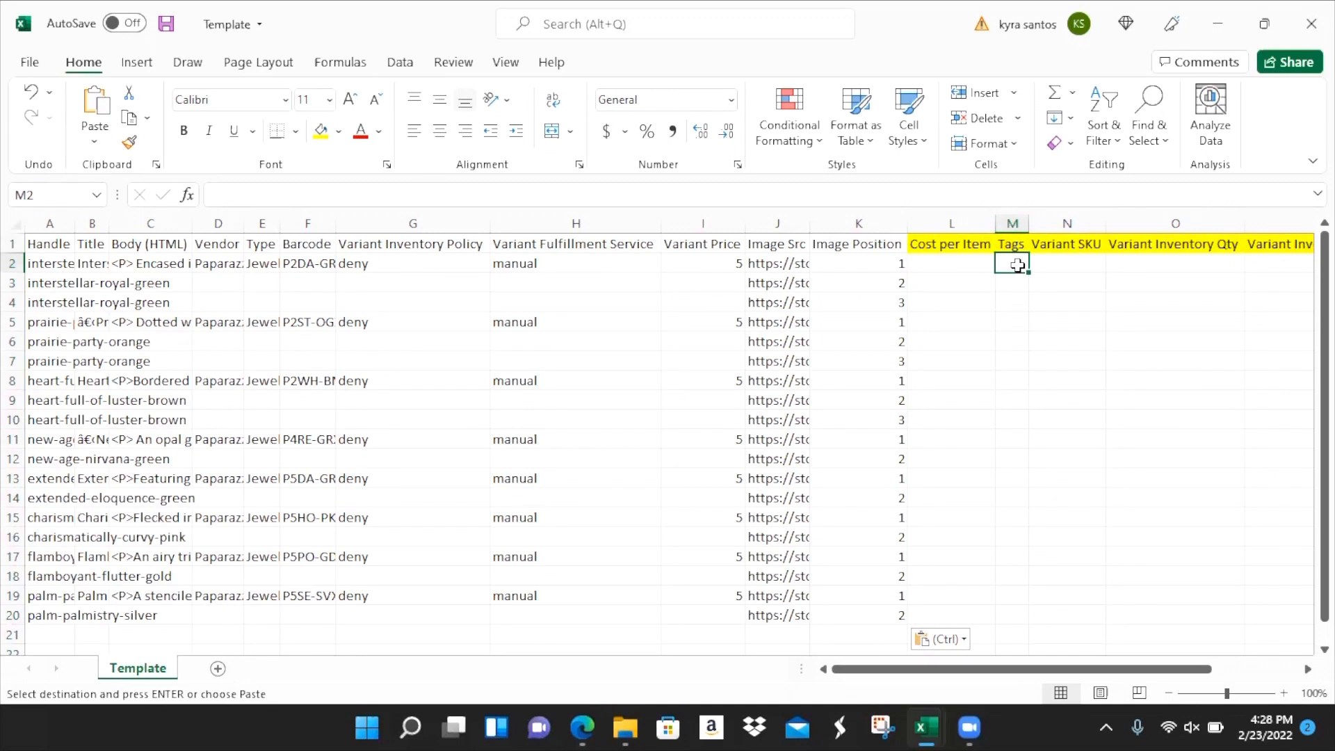
key("Tab")
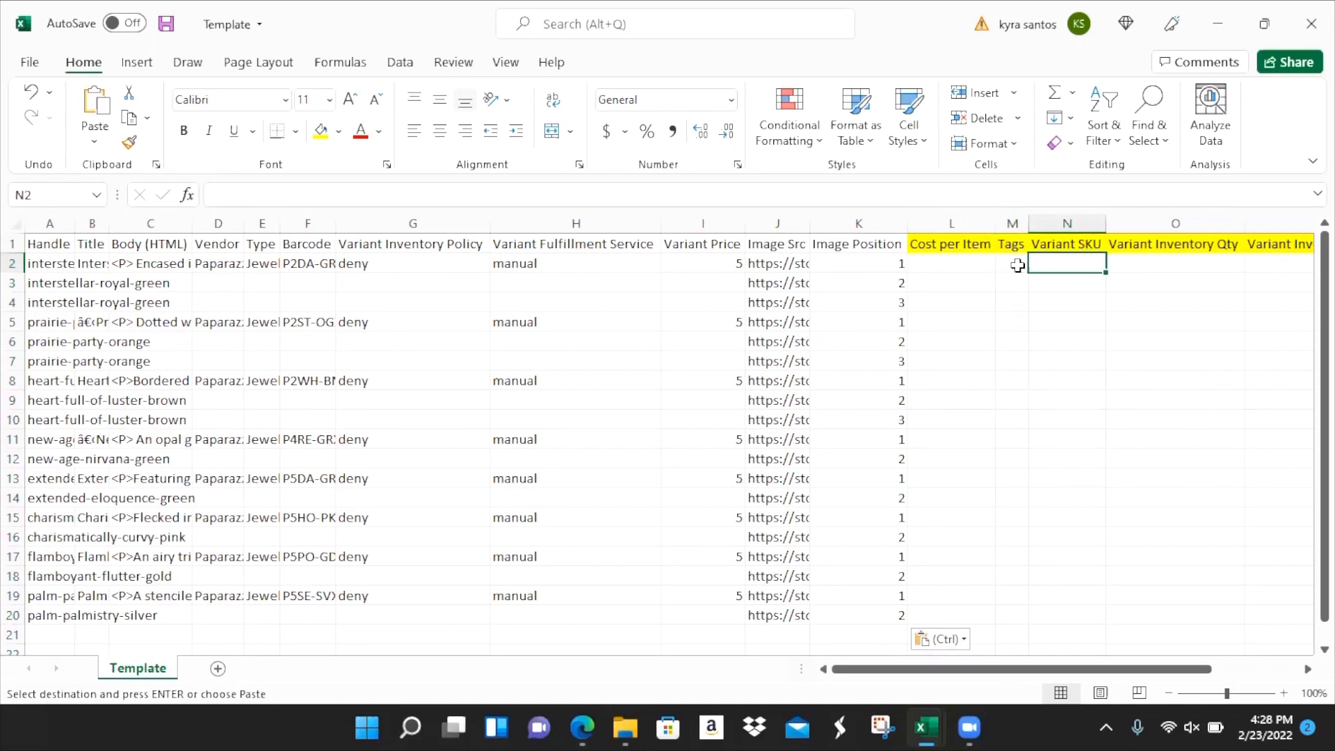
left_click(1016, 264)
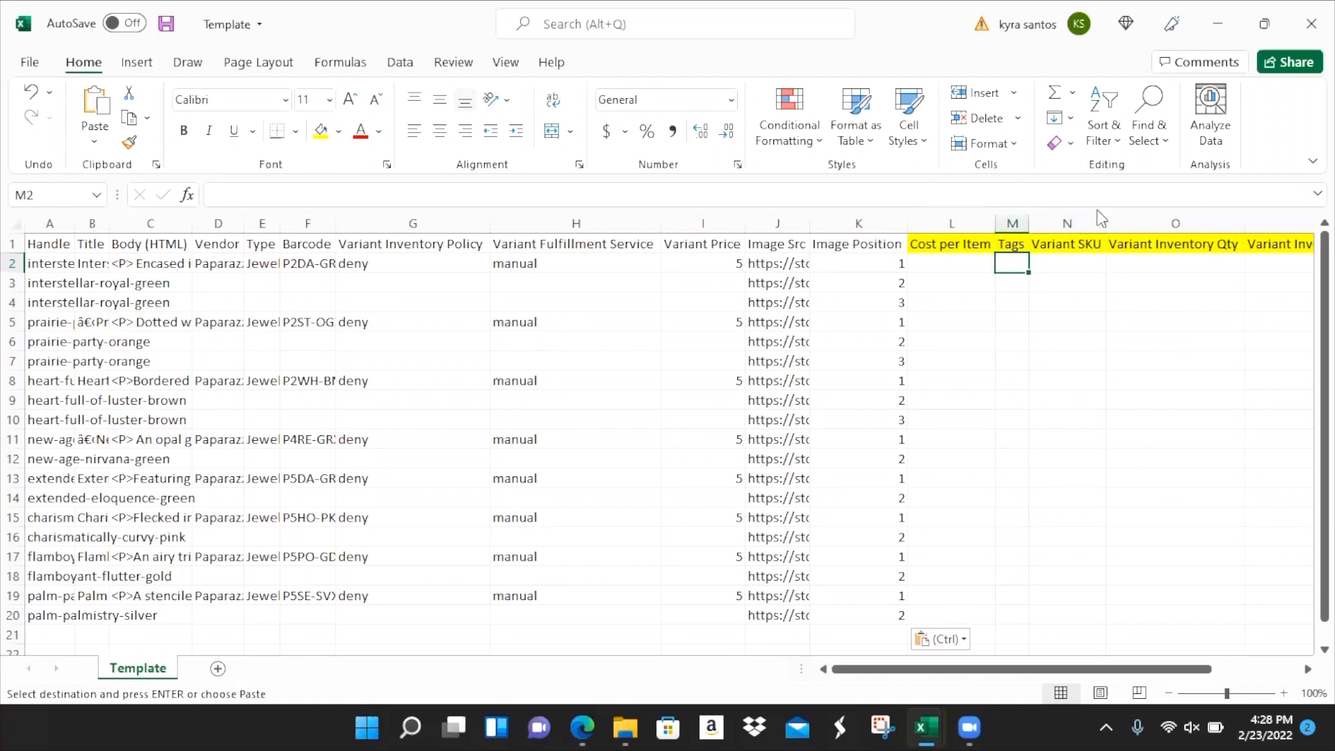
left_click(1094, 262)
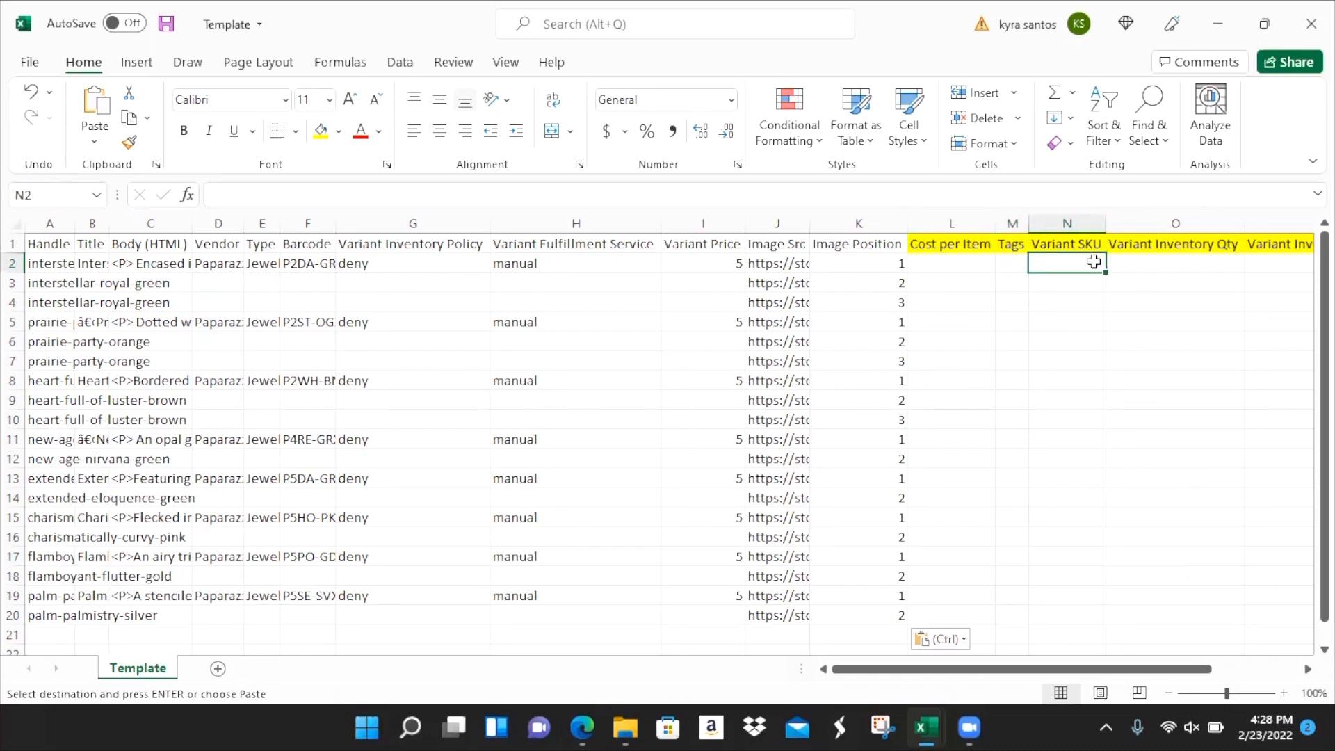
left_click(1138, 265)
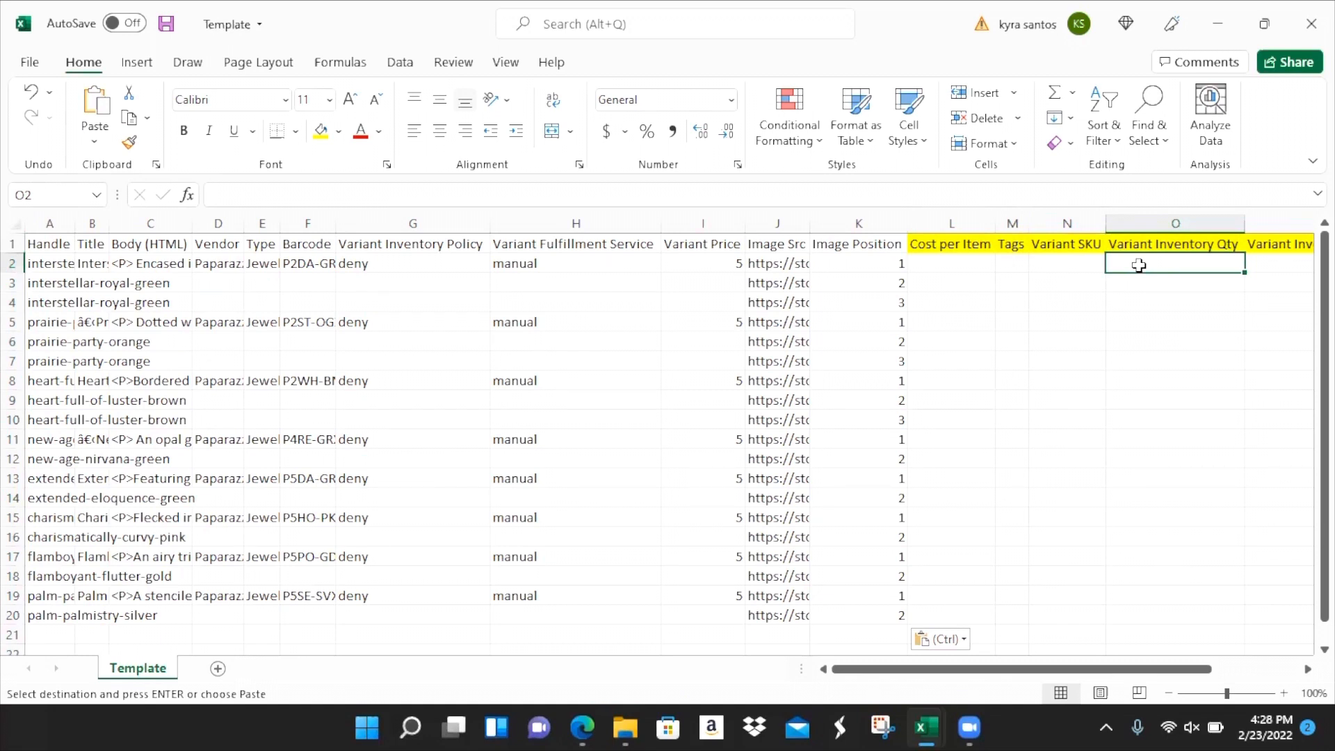
key("Right")
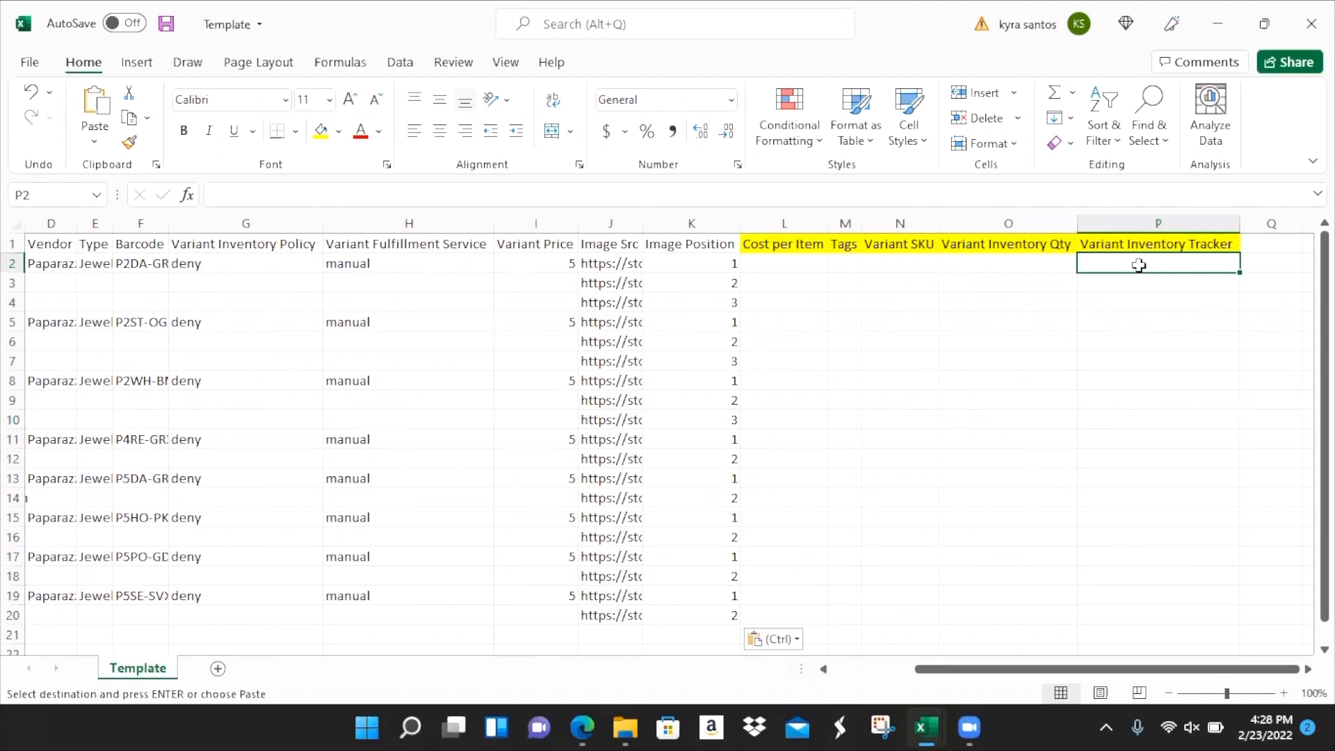
- Look over the Tags column, return to A2, and bring up the browser's Collections page
left_click(843, 223)
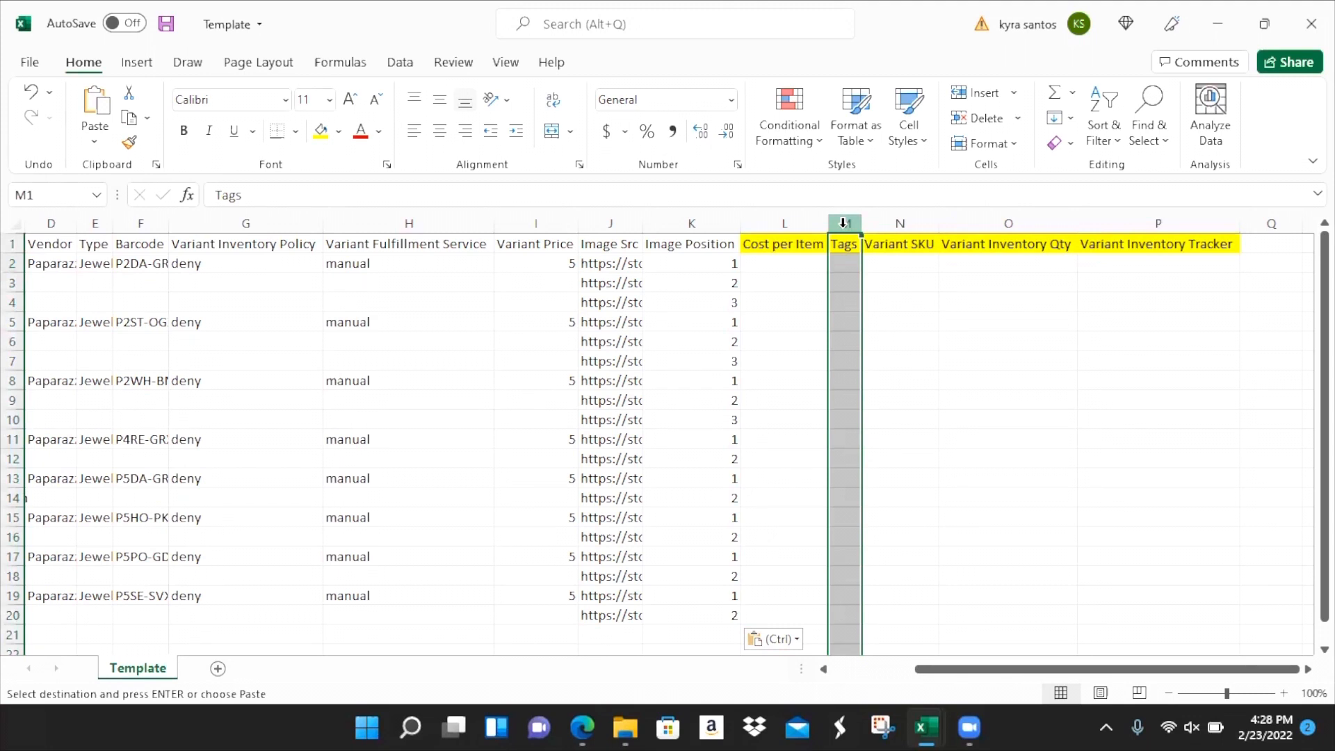
left_click(835, 262)
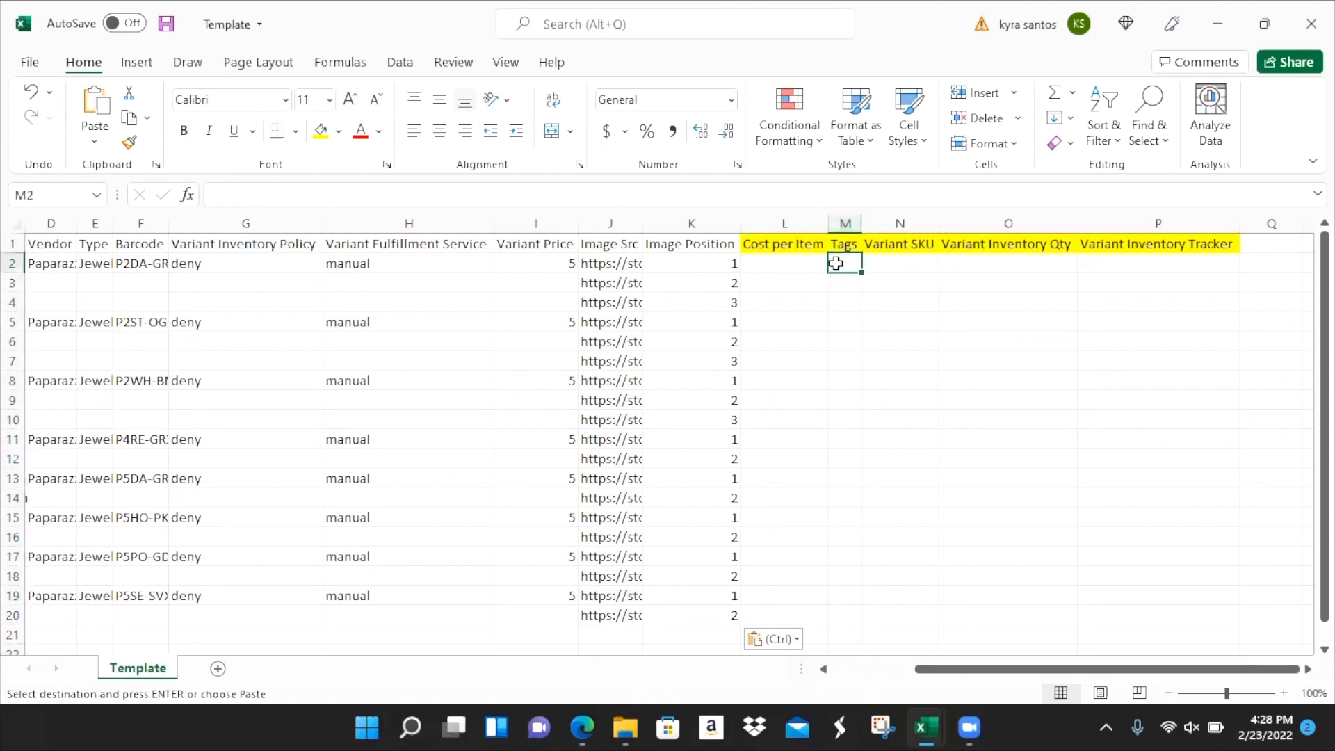
key("Home")
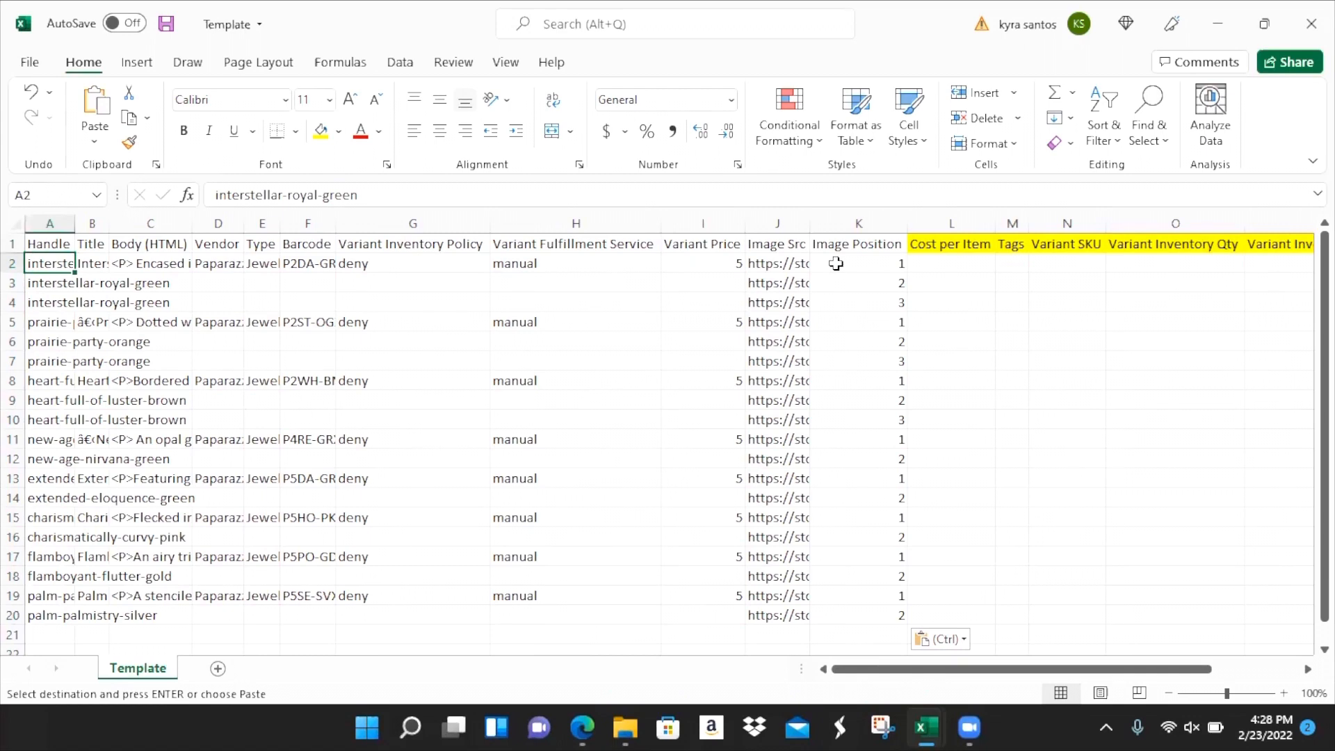
key("alt+Tab")
key("alt+Tab")
key("alt+Tab")
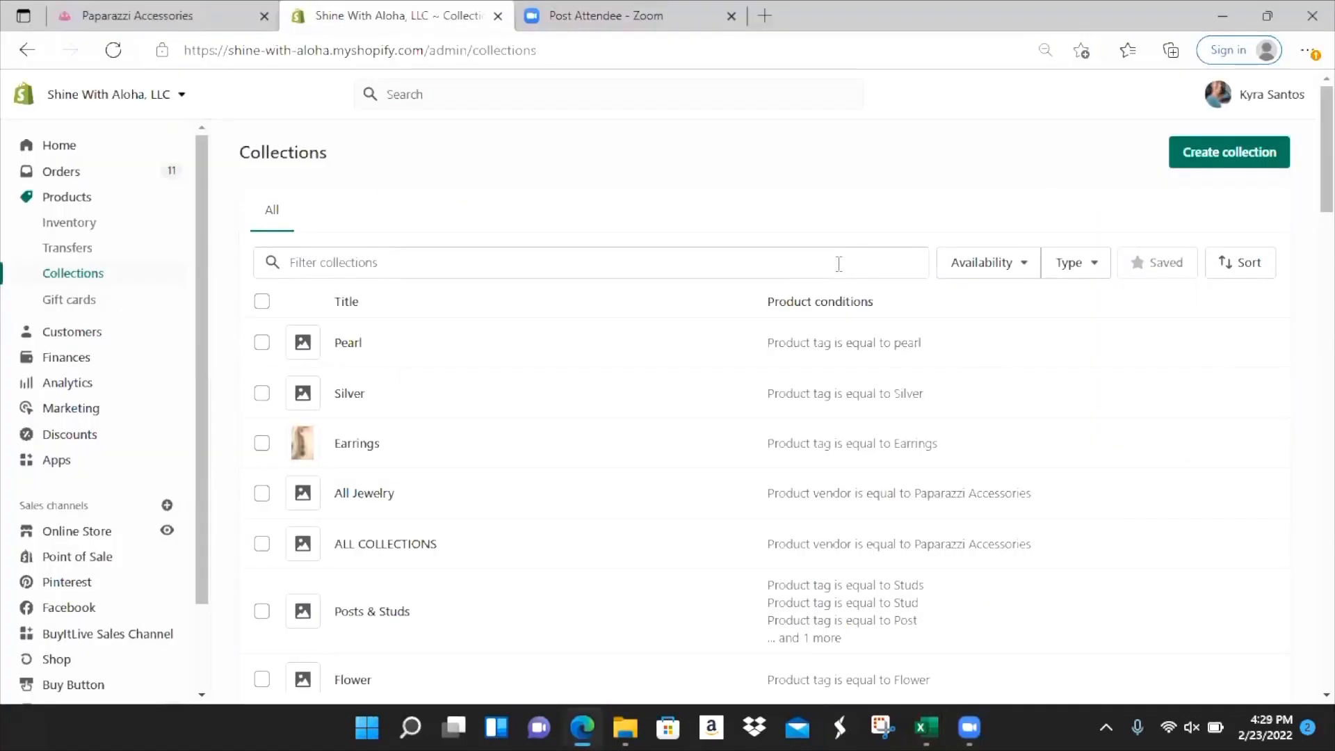
left_click(82, 197)
left_click(87, 278)
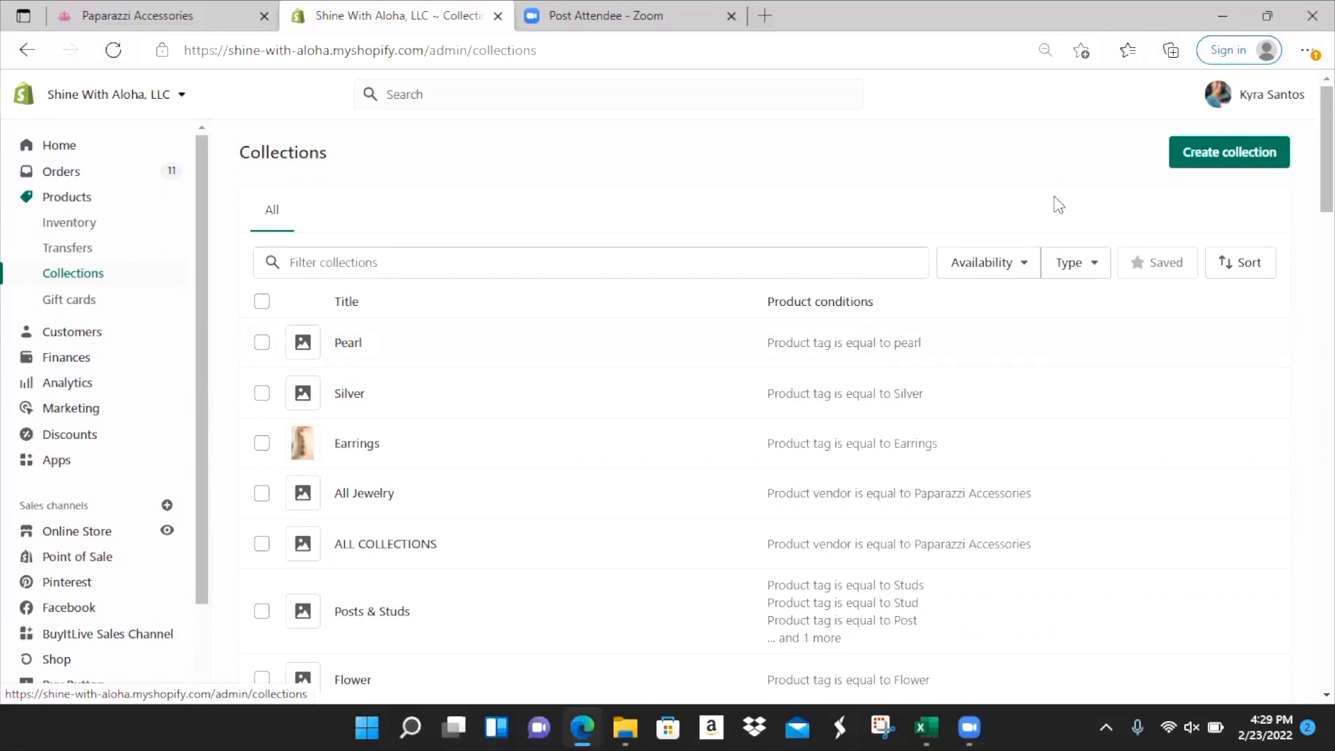
- Start a new collection titled Snowflake
left_click(1255, 161)
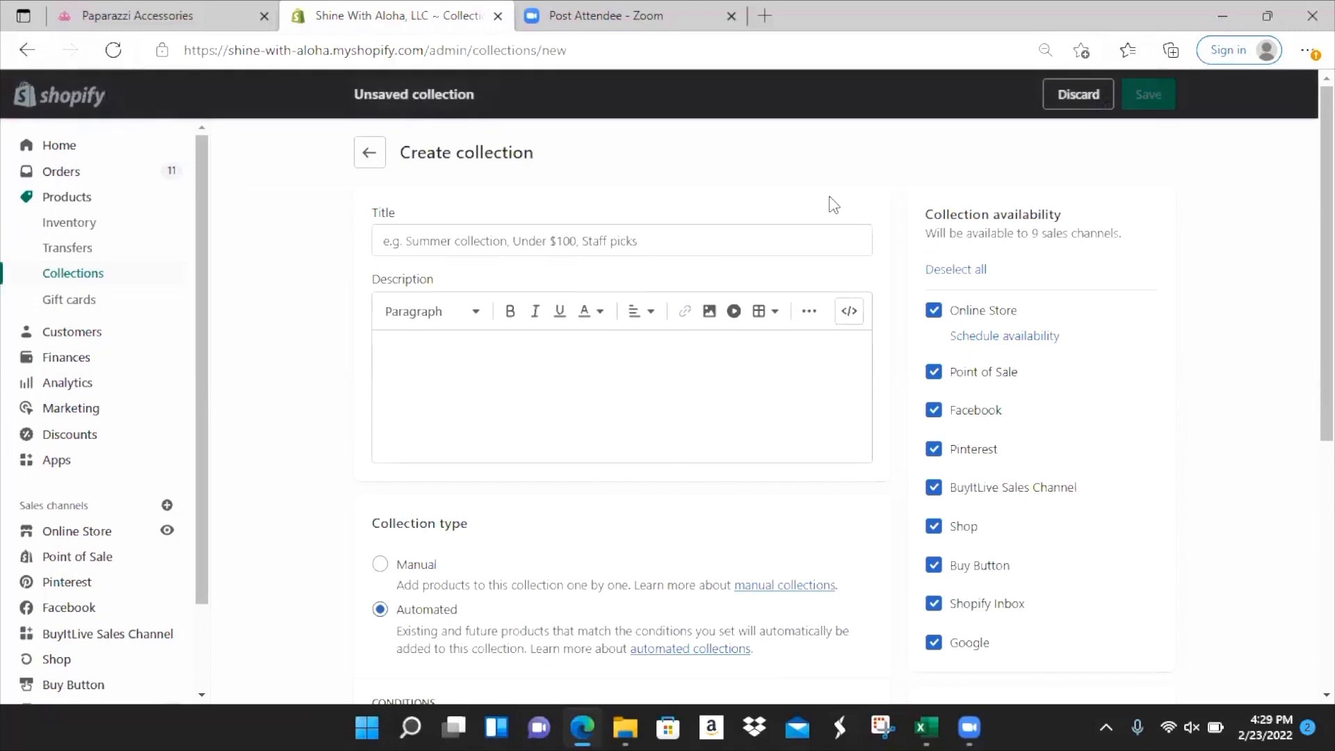
left_click(776, 240)
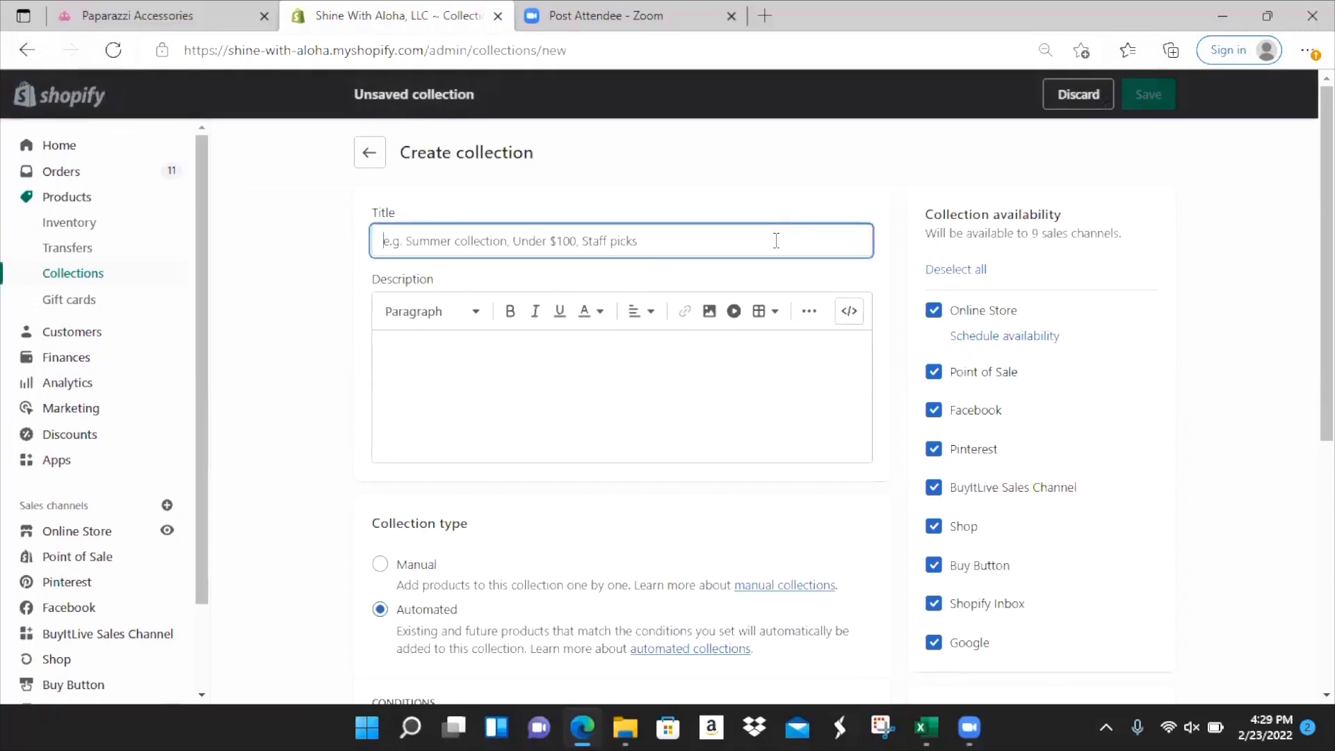
type("Snowflake")
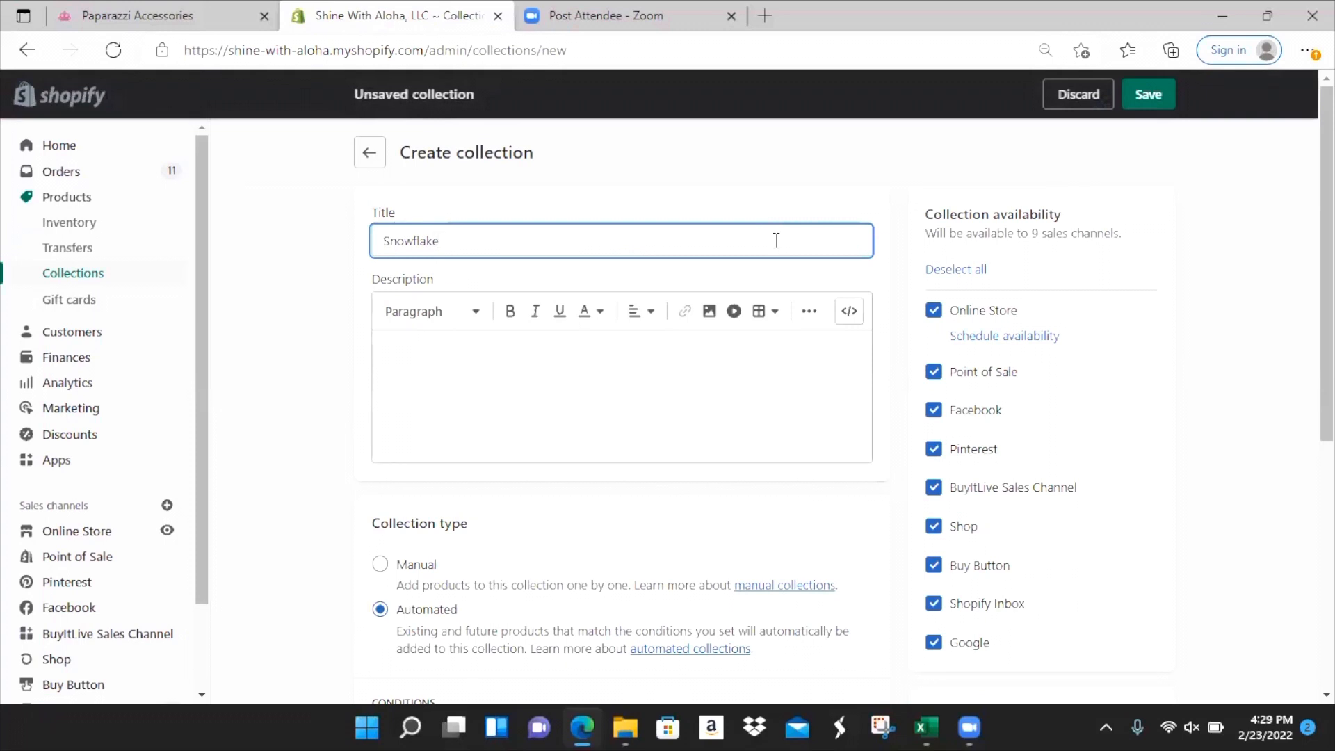
scroll(554, 396, "down", 3)
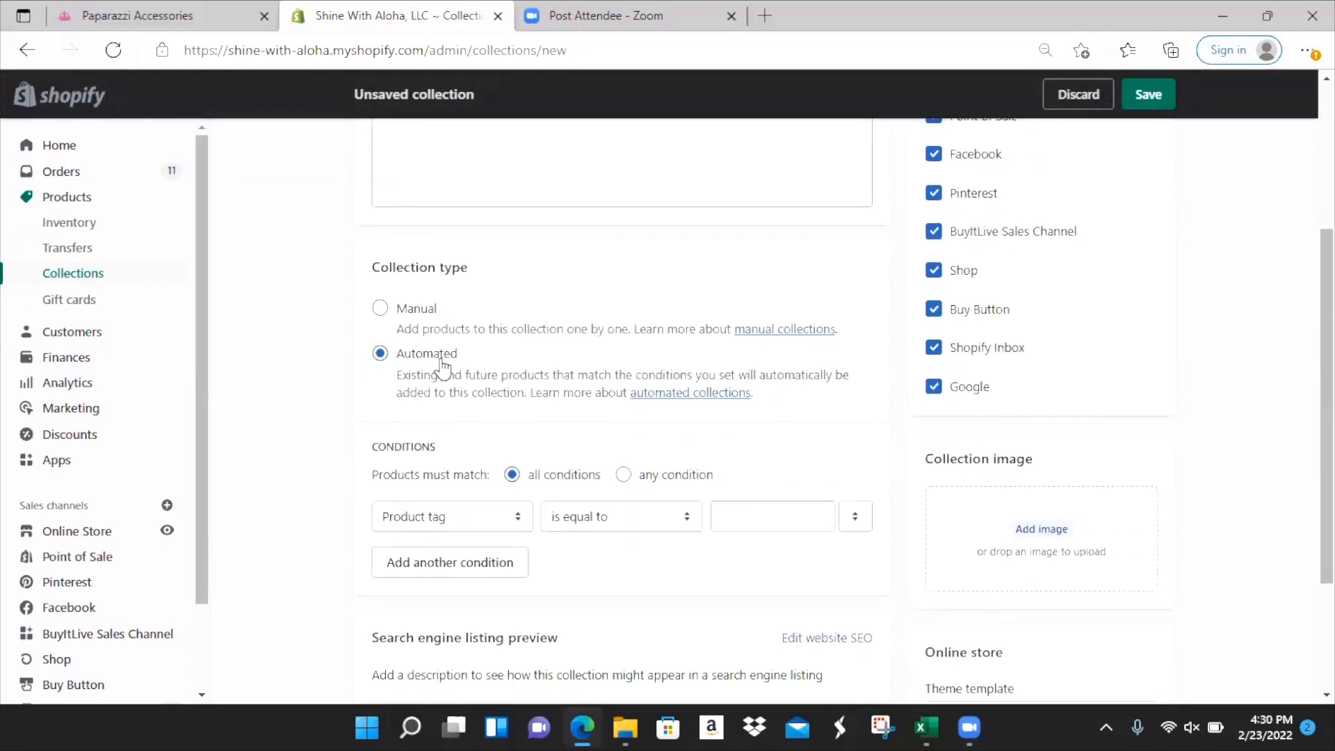
scroll(417, 368, "down", 1)
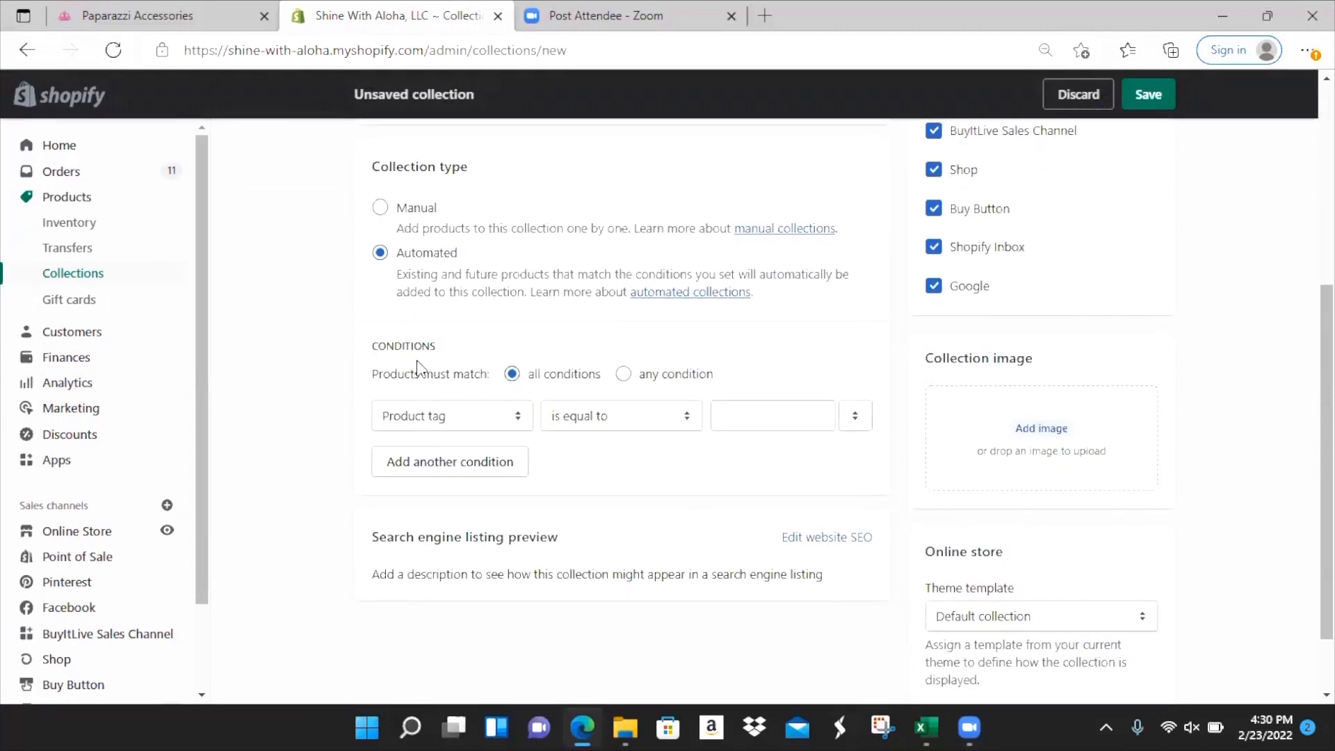
- Set the first product-tag condition to snowflake, matching any condition
left_click(744, 415)
type("snowf")
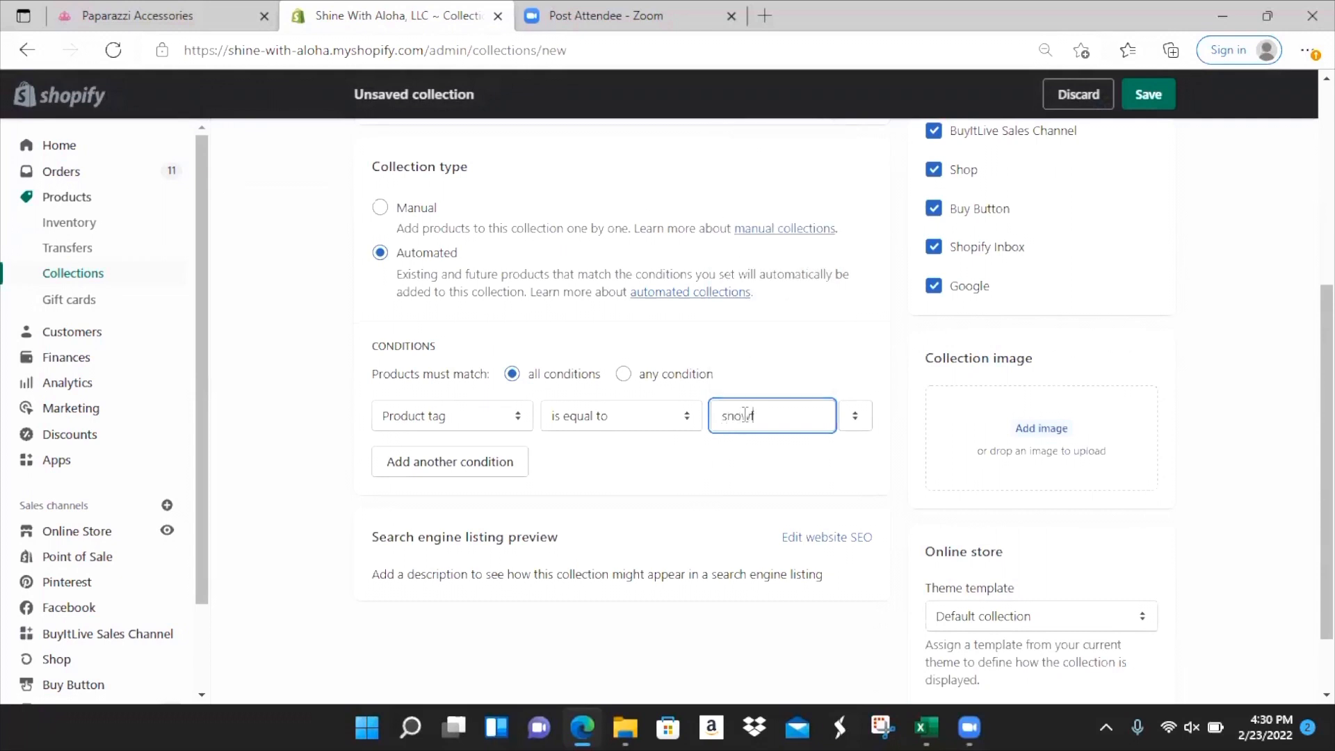
type("lakde")
key("BackSpace")
key("BackSpace")
type("e")
left_click(631, 384)
left_click(623, 375)
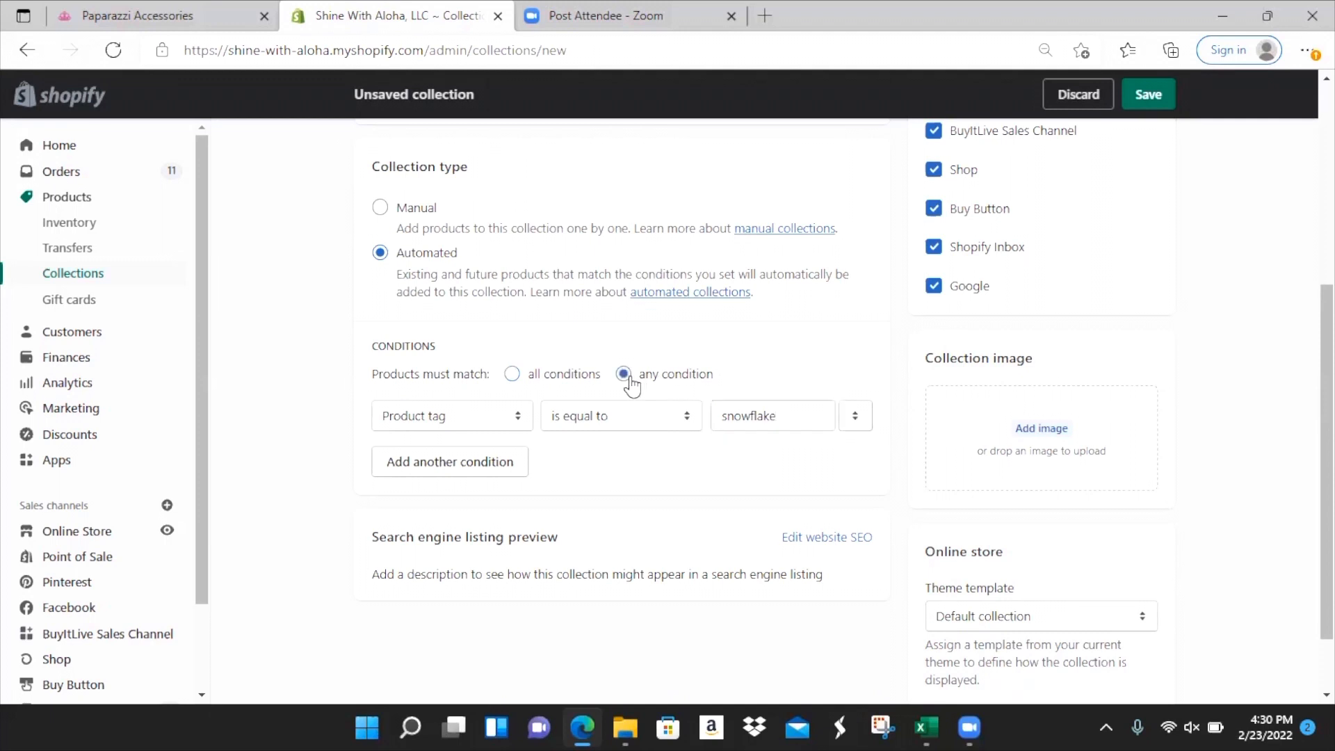
- Add a second tag condition 'snow' and save the Snowflake collection
left_click(478, 475)
left_click(741, 463)
type("snow")
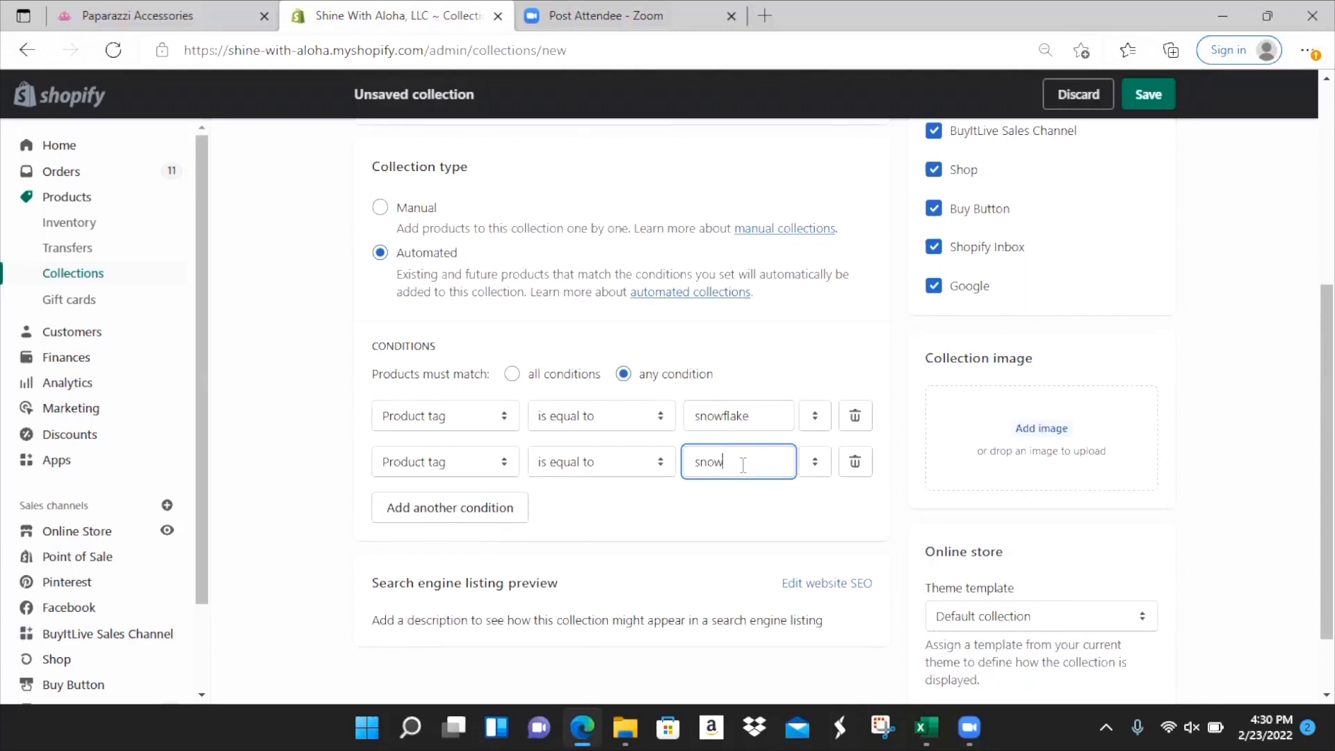
scroll(749, 579, "down", 2)
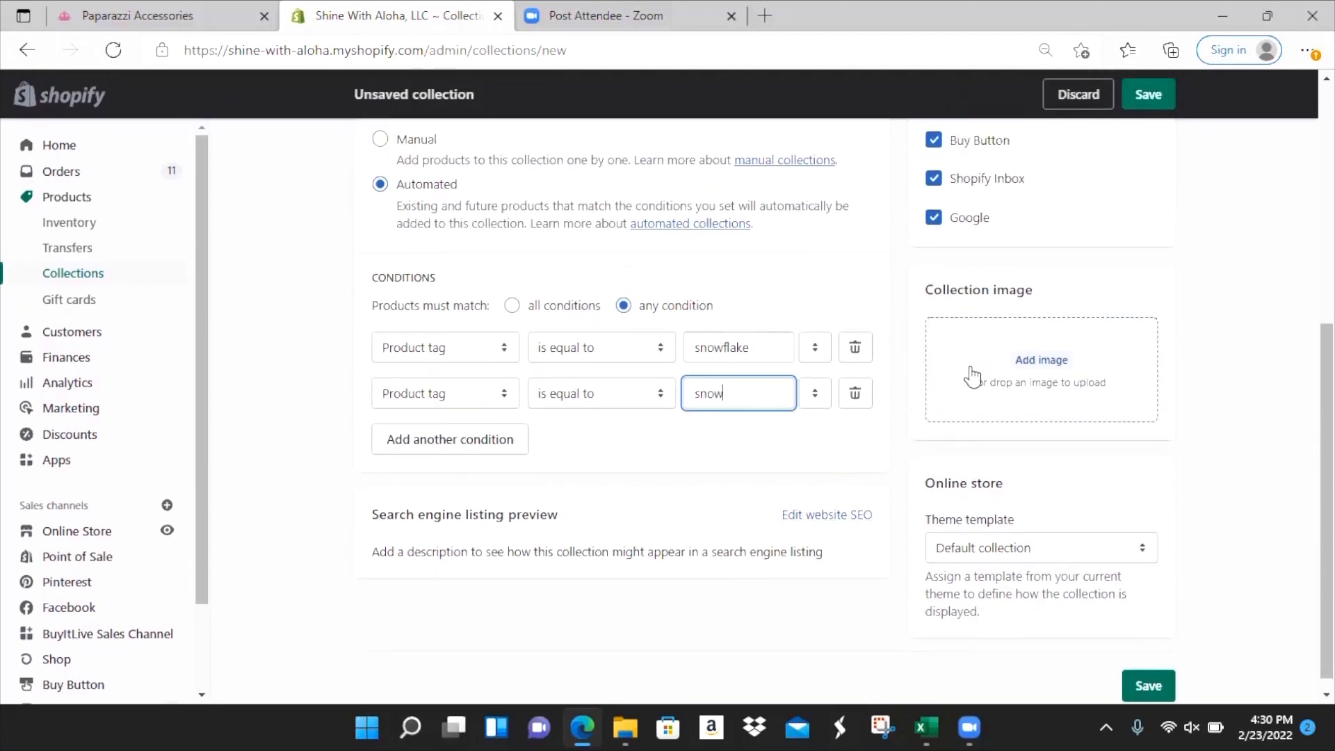
scroll(987, 389, "up", 5)
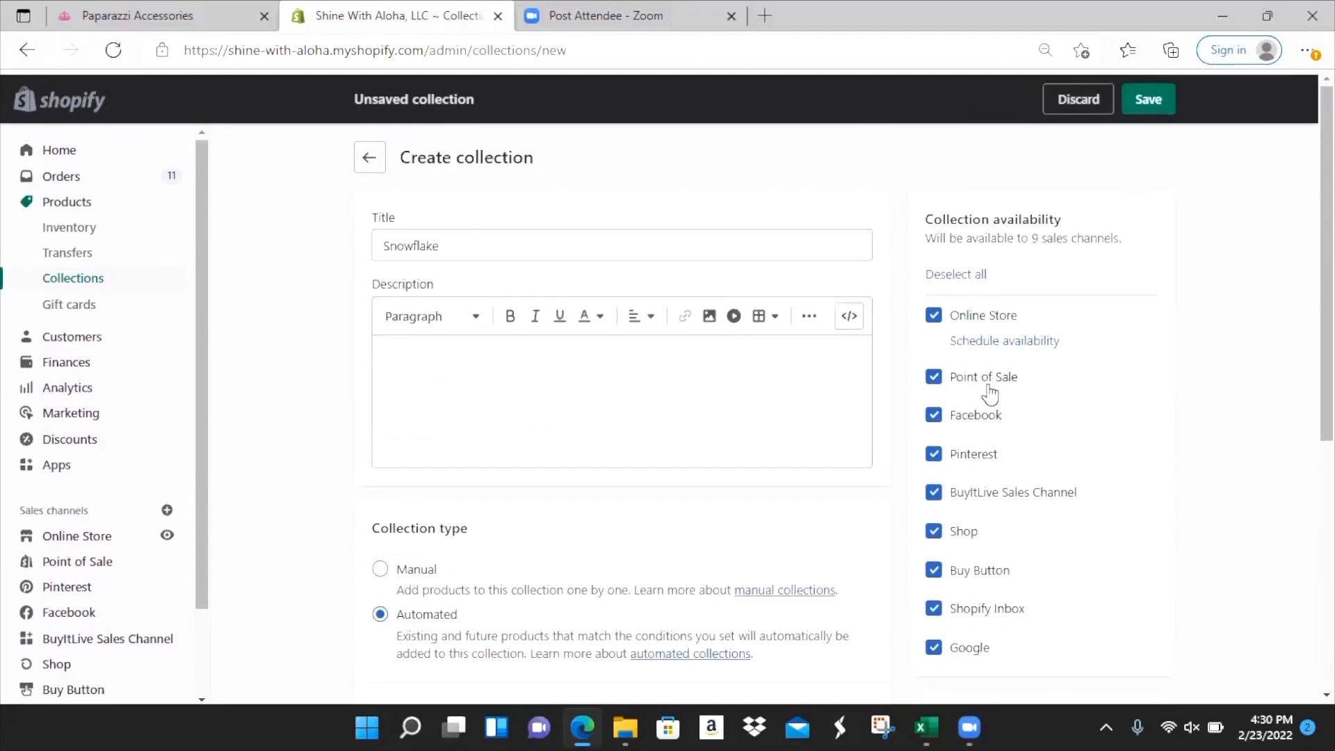
left_click(1160, 101)
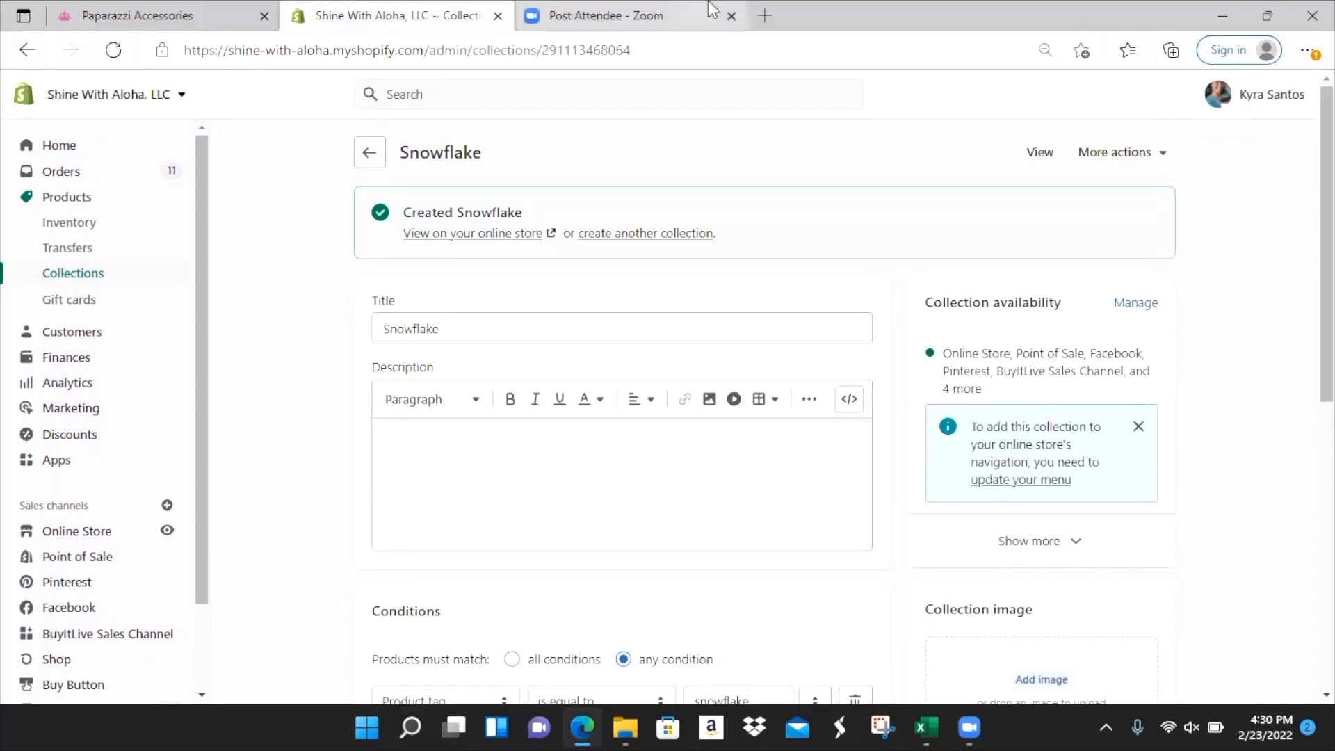
- In the Template, give row 2 Cost per Item 2.75 and tags 'Short Necklaces, Multi-Color, Blue, Green,'
left_click(371, 153)
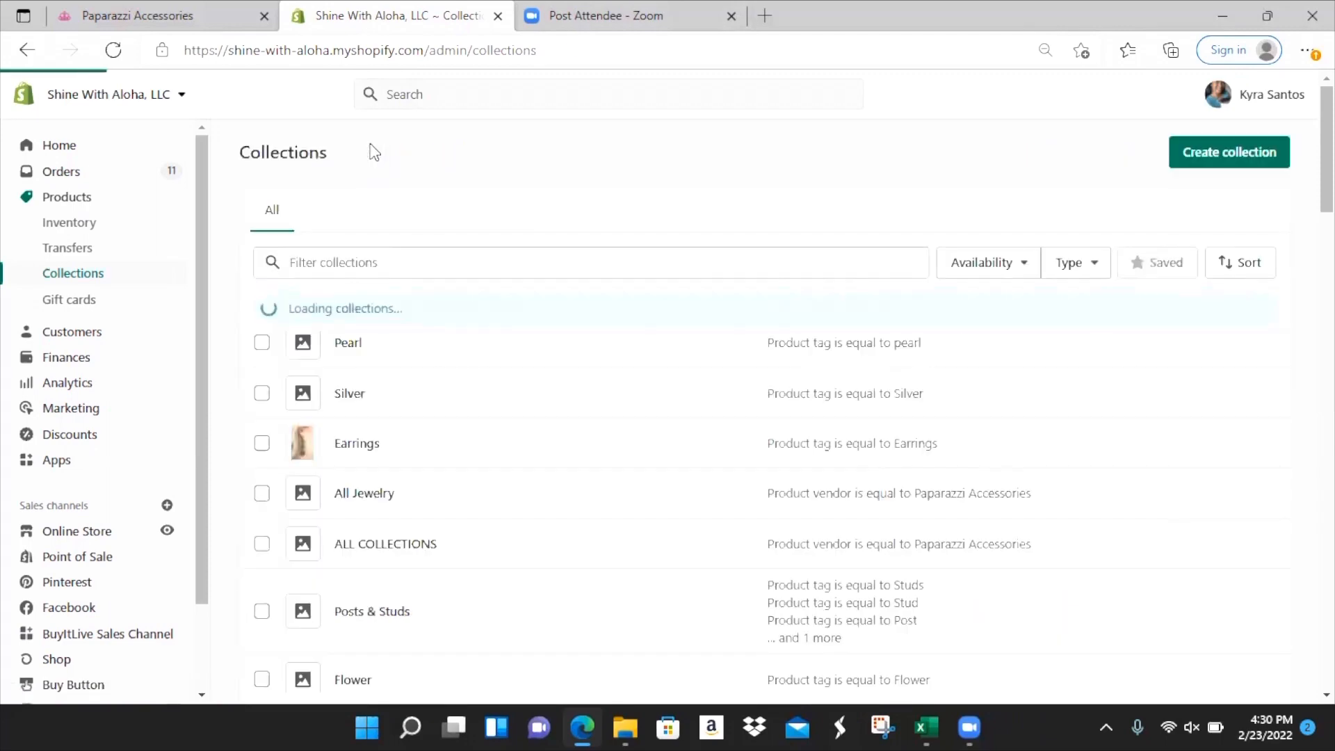
key("alt+Tab")
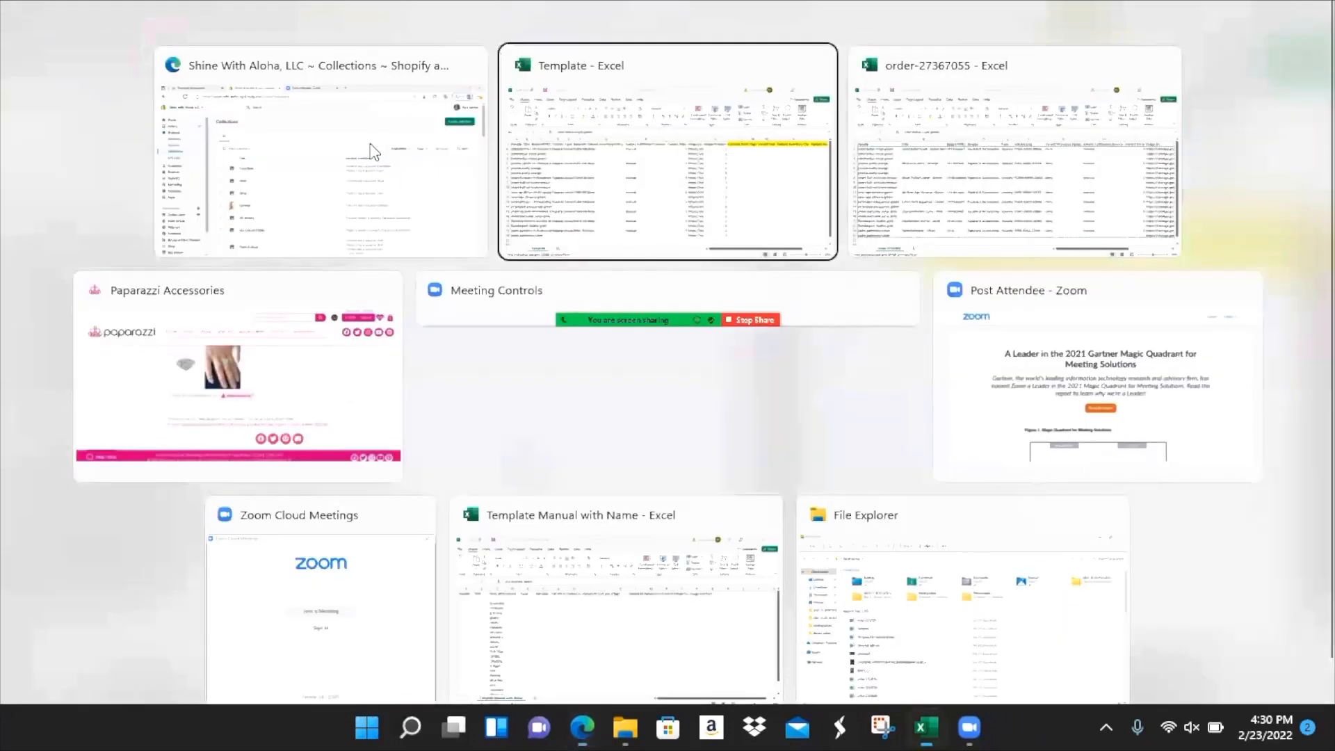
key("alt")
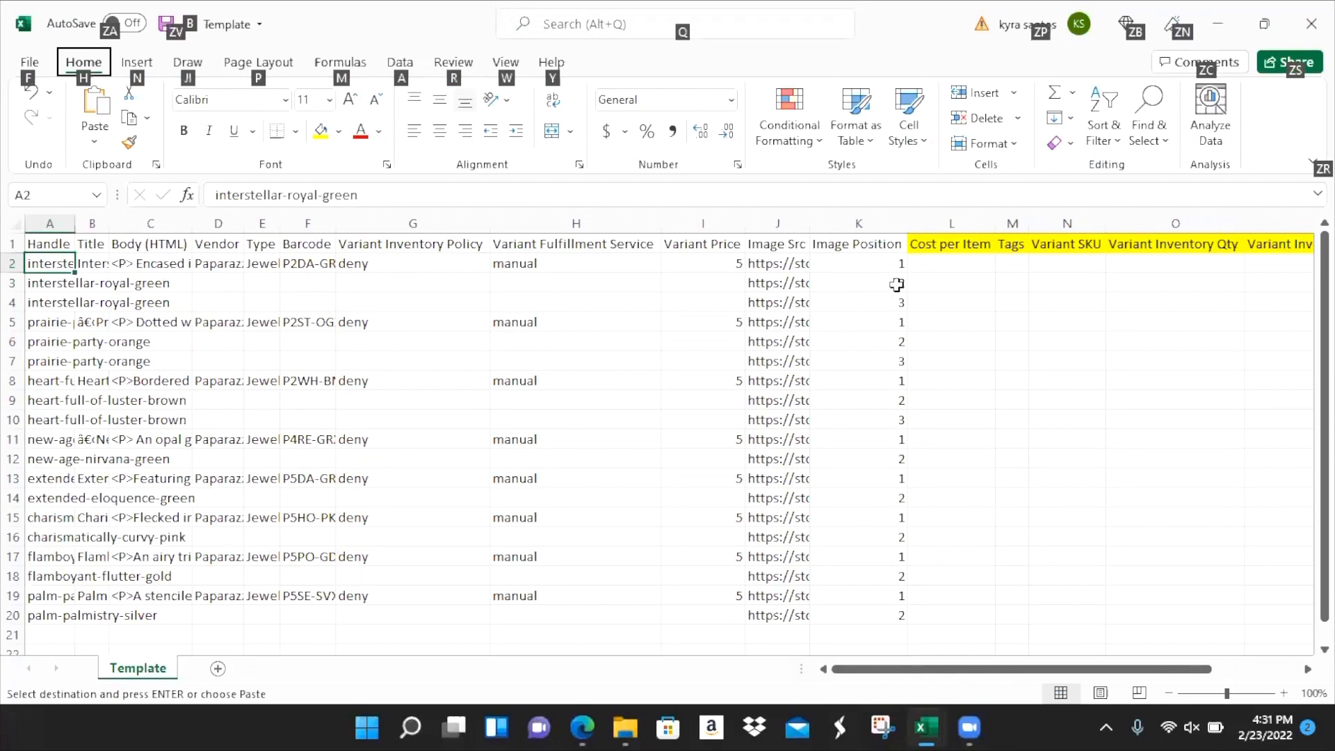
left_click(14, 263)
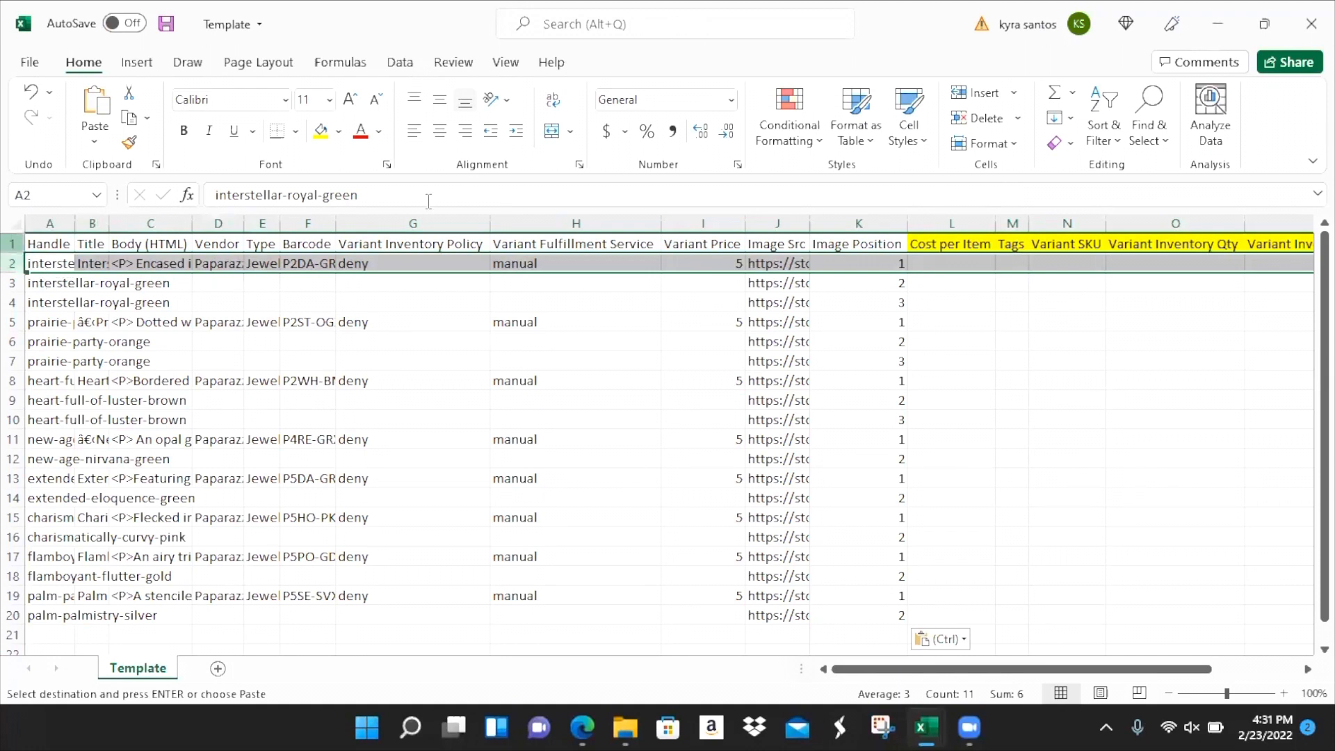
left_click(414, 262)
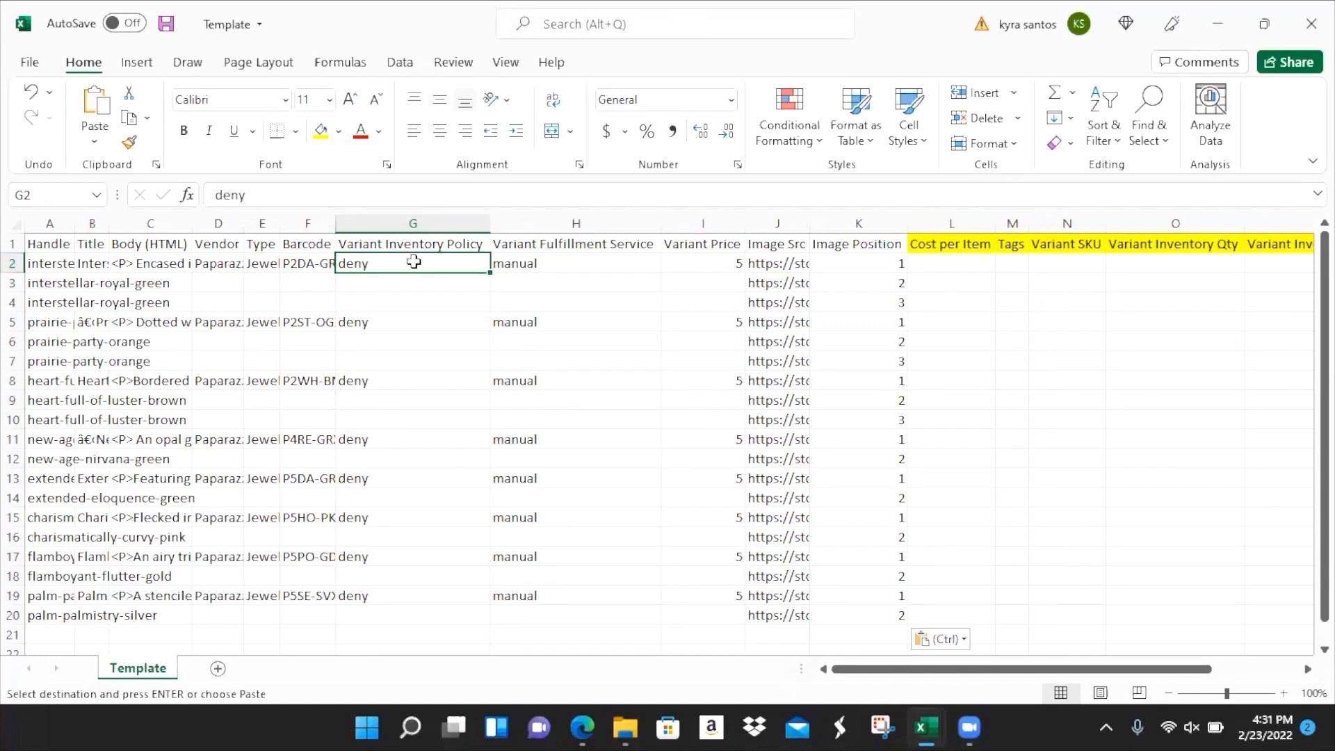
key("Right")
key("Right")
key("Right")
key("Right")
key("Right")
type("2.75")
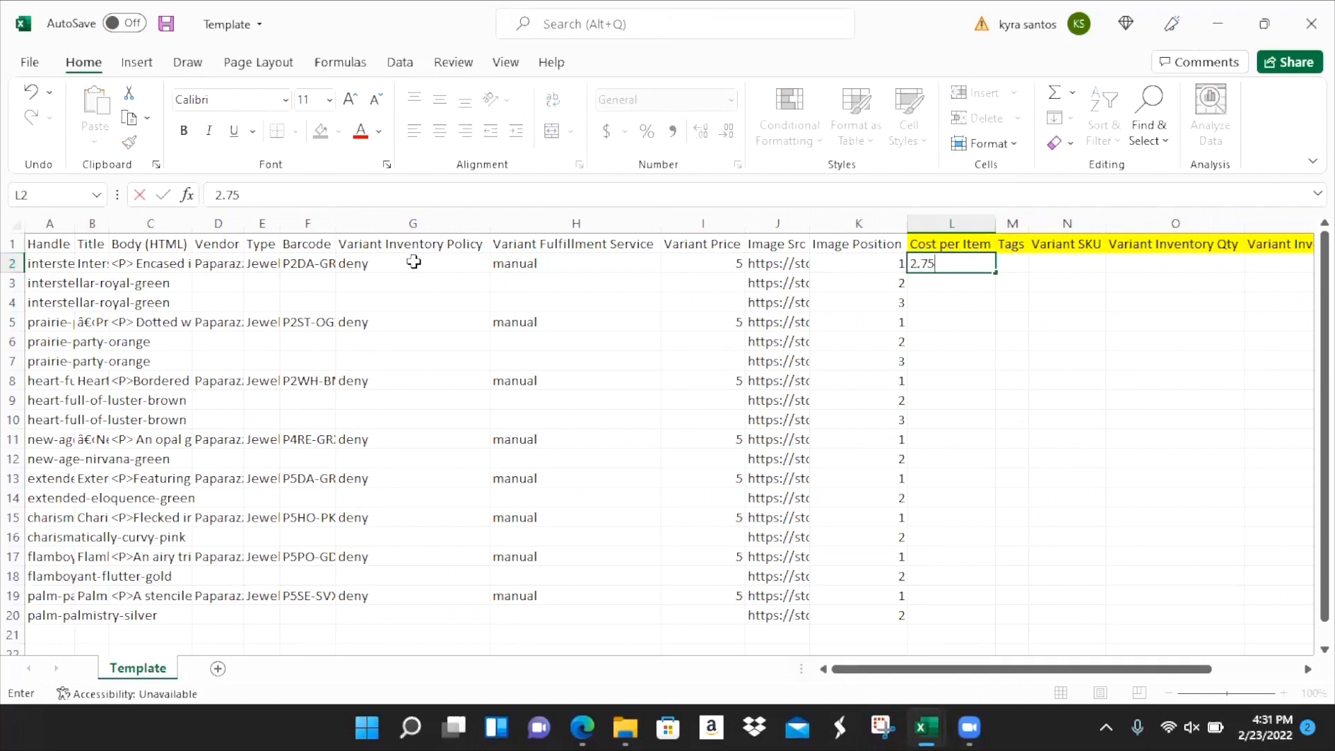
key("Tab")
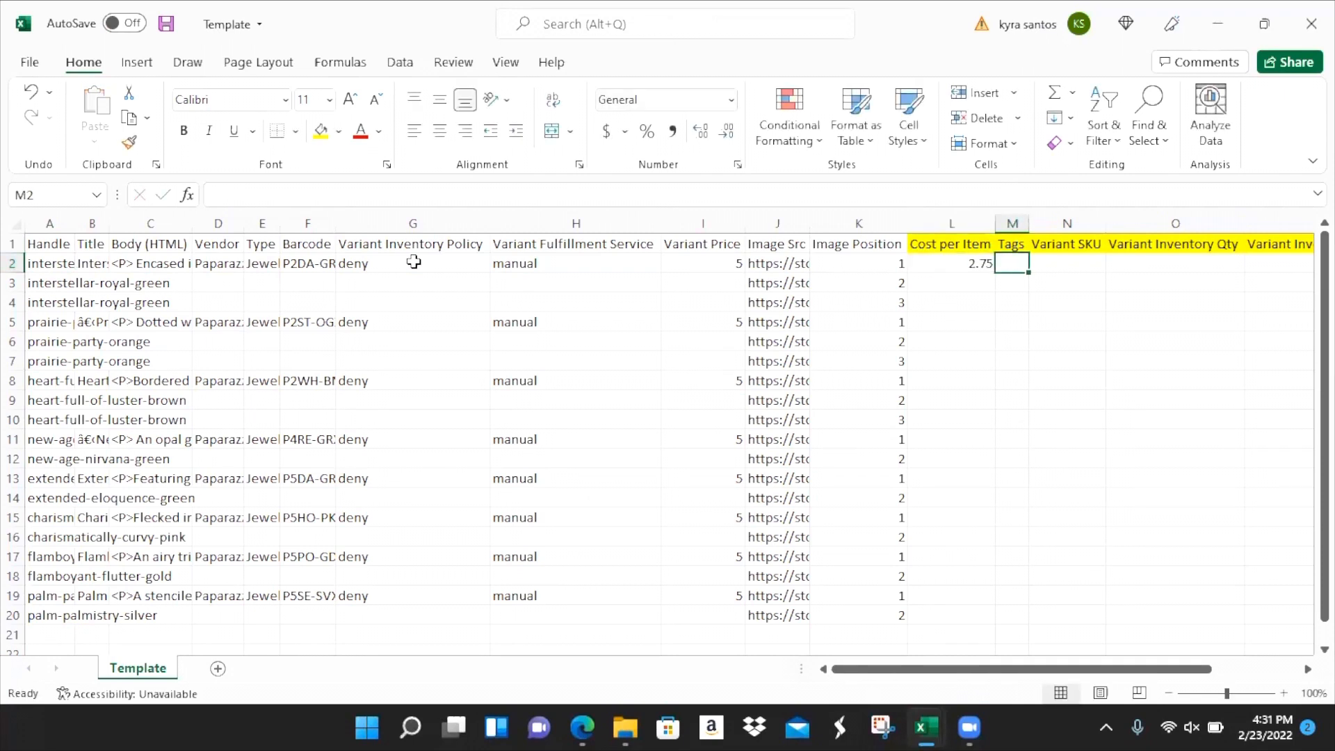
type("Short Necklaces, Multi-Color, Blue, Green,")
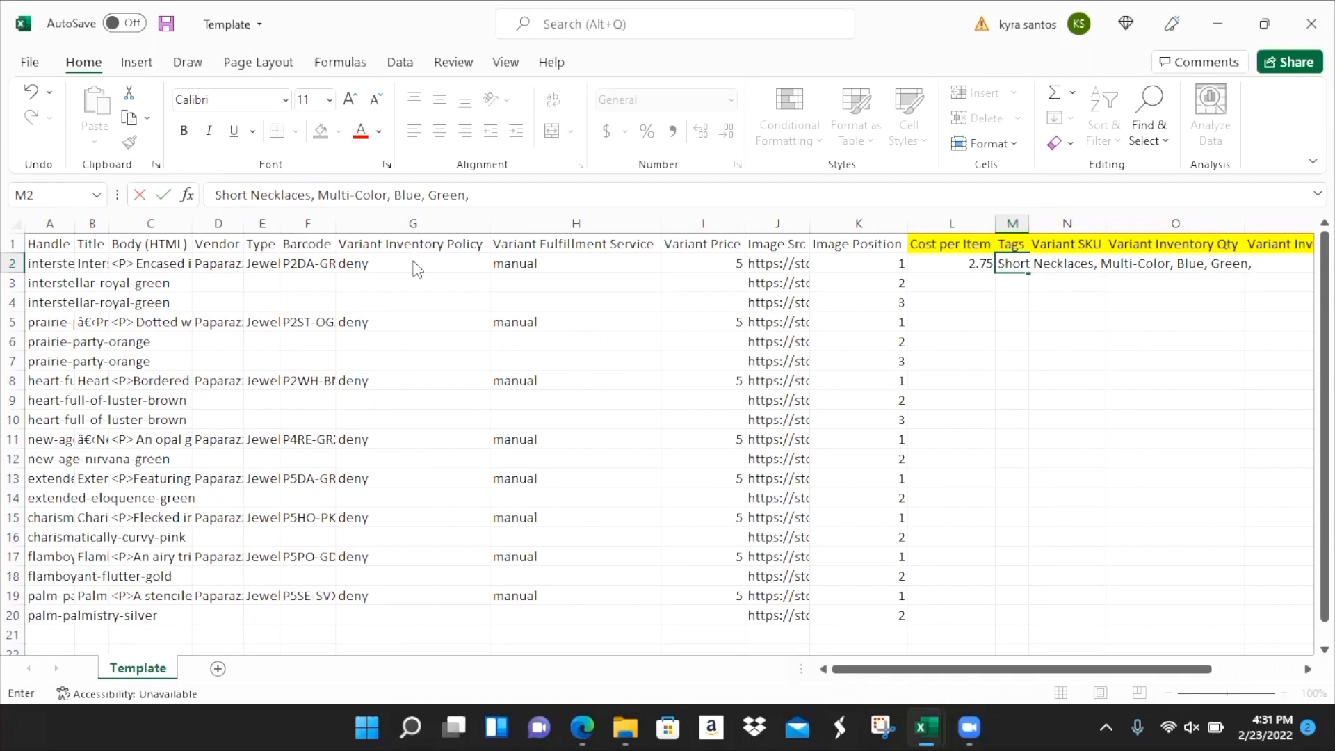
key("alt+Tab")
key("alt+Tab")
key("alt+Tab")
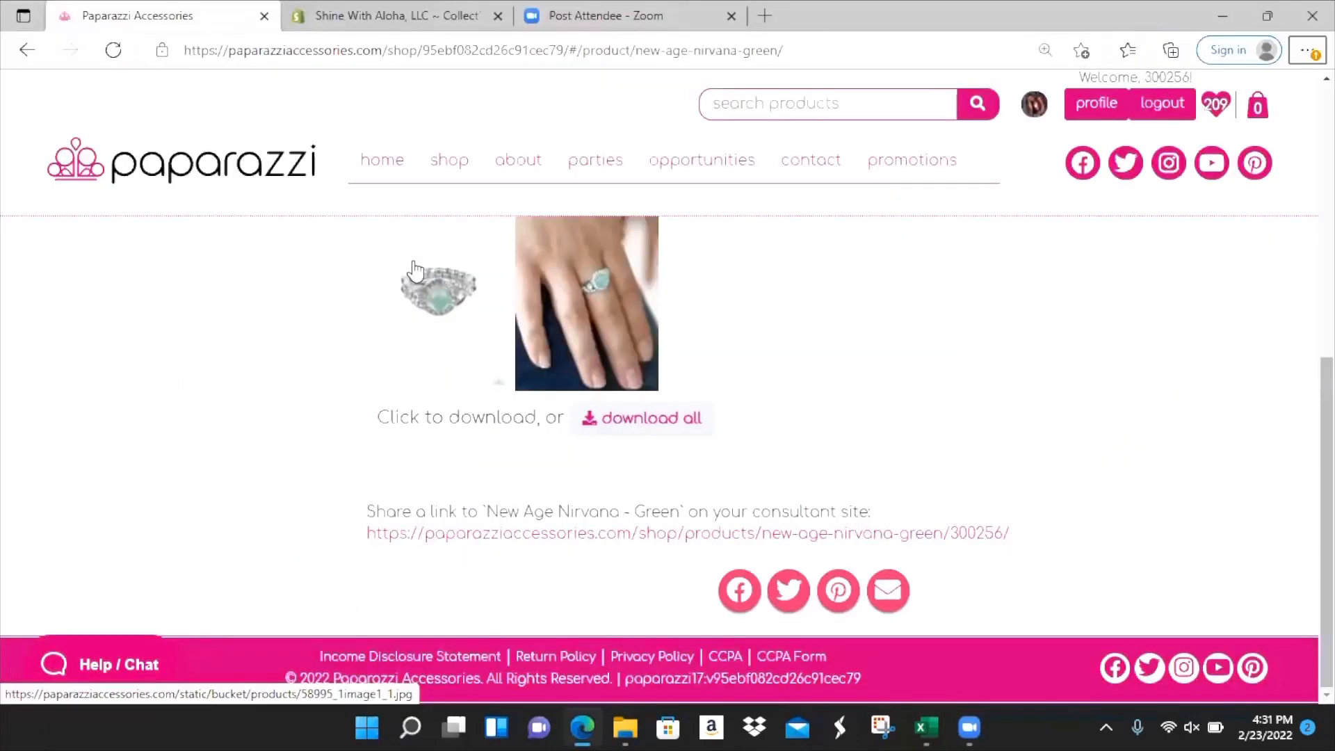
- View the Interstellar Royal - Green product images on the Paparazzi site, then return to Excel
left_click(24, 53)
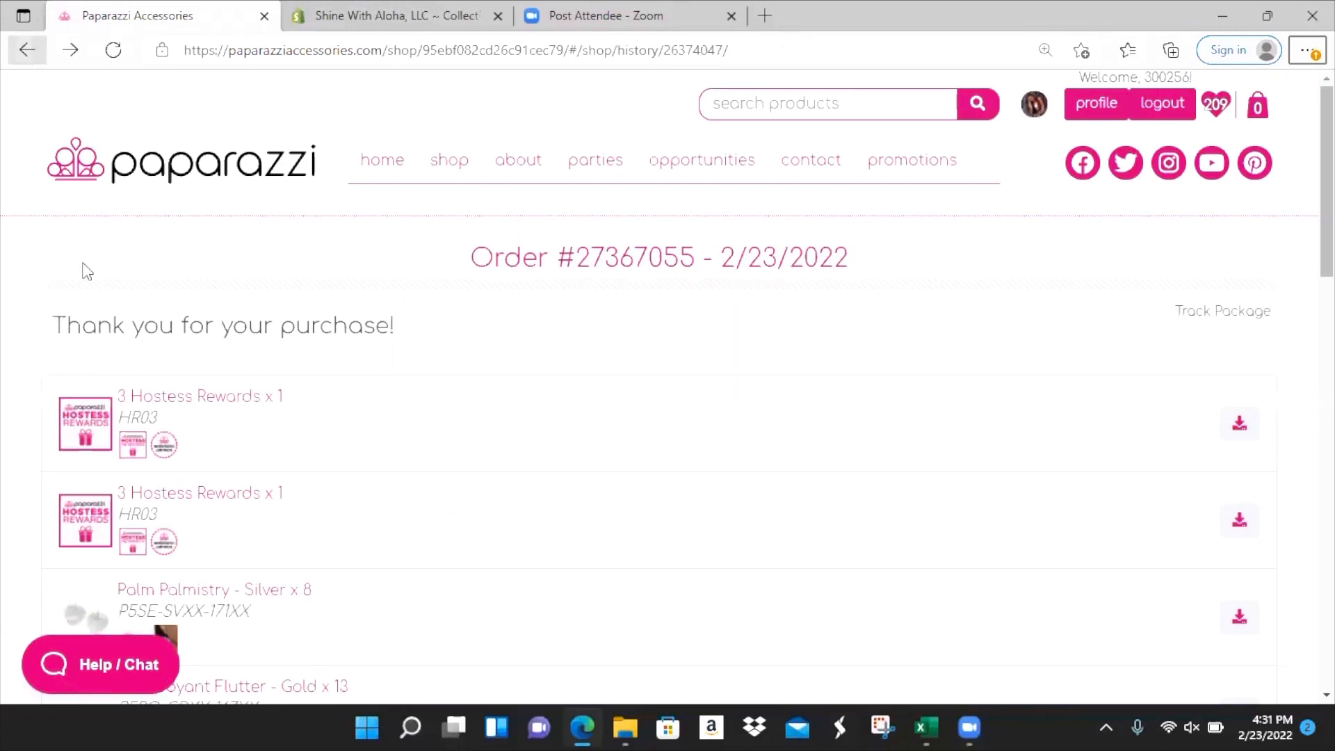
scroll(144, 333, "down", 10)
scroll(143, 332, "down", 2)
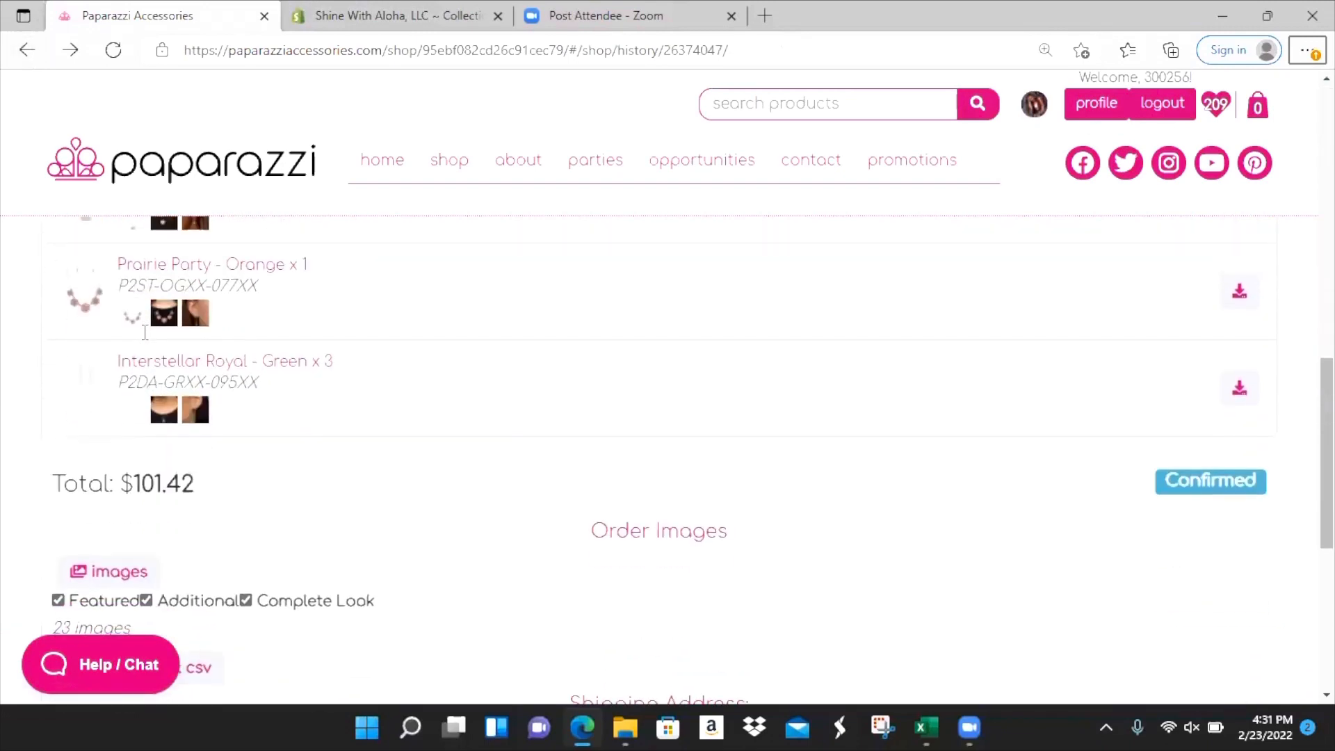
left_click(159, 375)
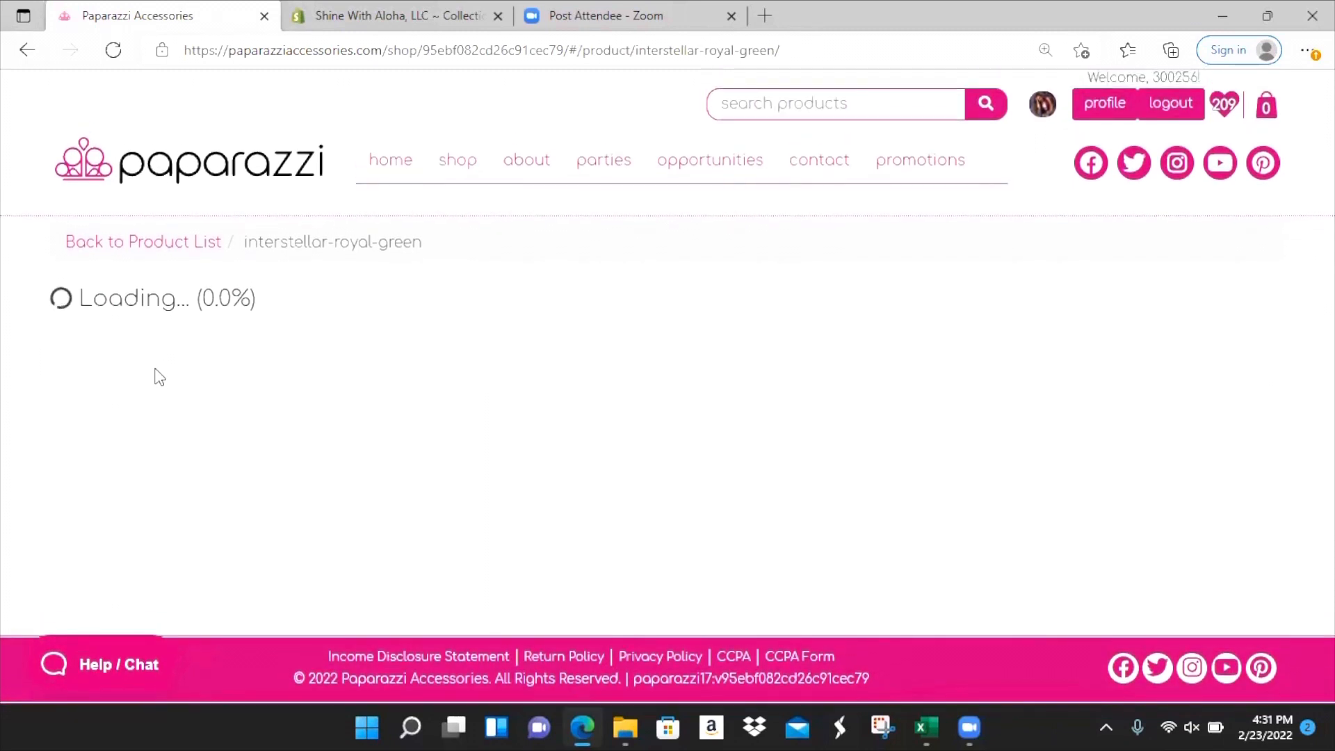
scroll(313, 378, "down", 5)
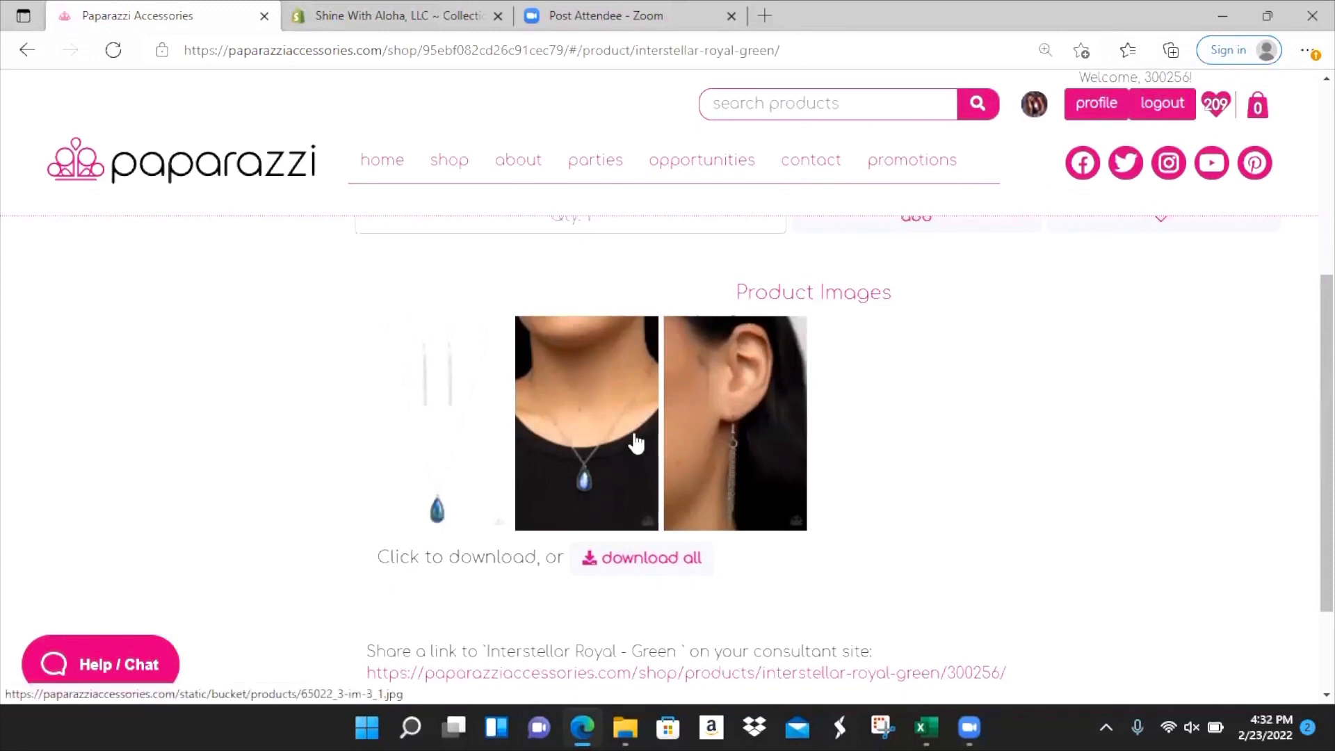
scroll(636, 442, "up", 1)
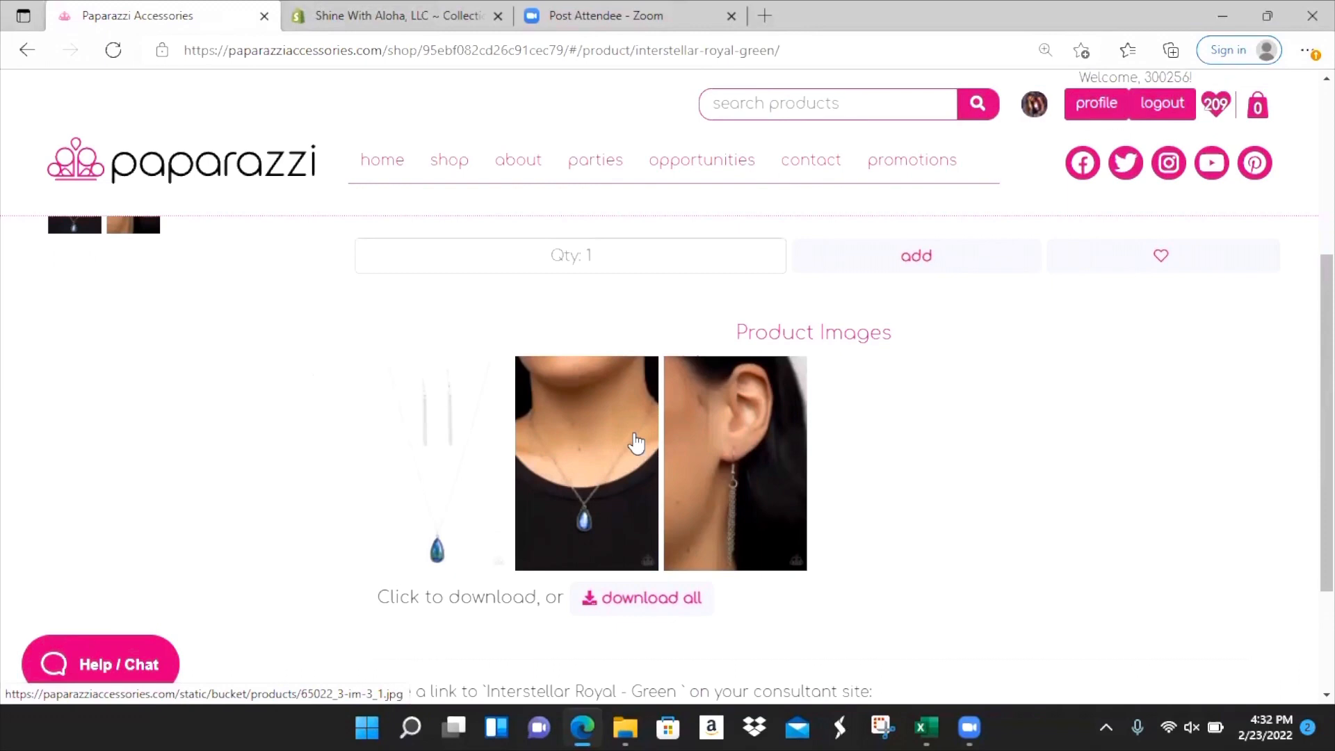
key("alt+Tab")
left_click(633, 438)
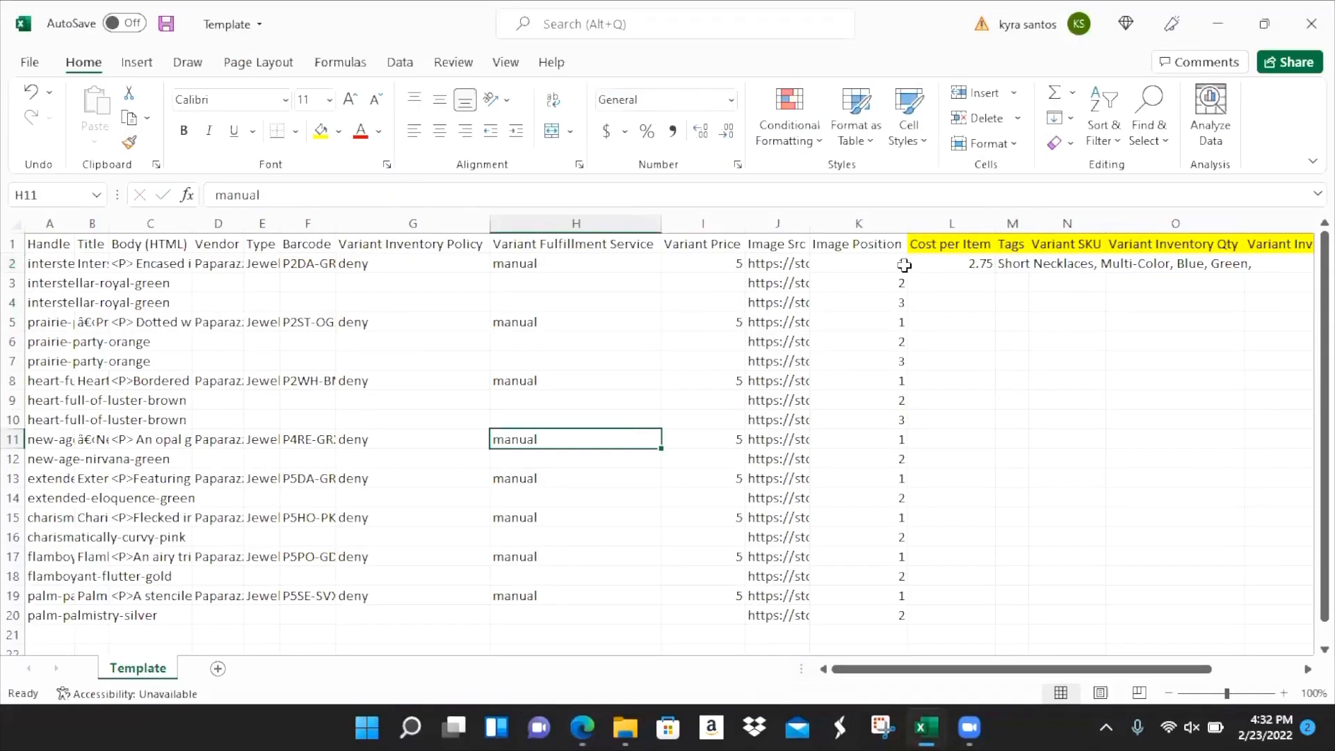
- Append Silver, Earrings and Snow to the first product's tags in M2
left_click(1014, 263)
left_click(592, 190)
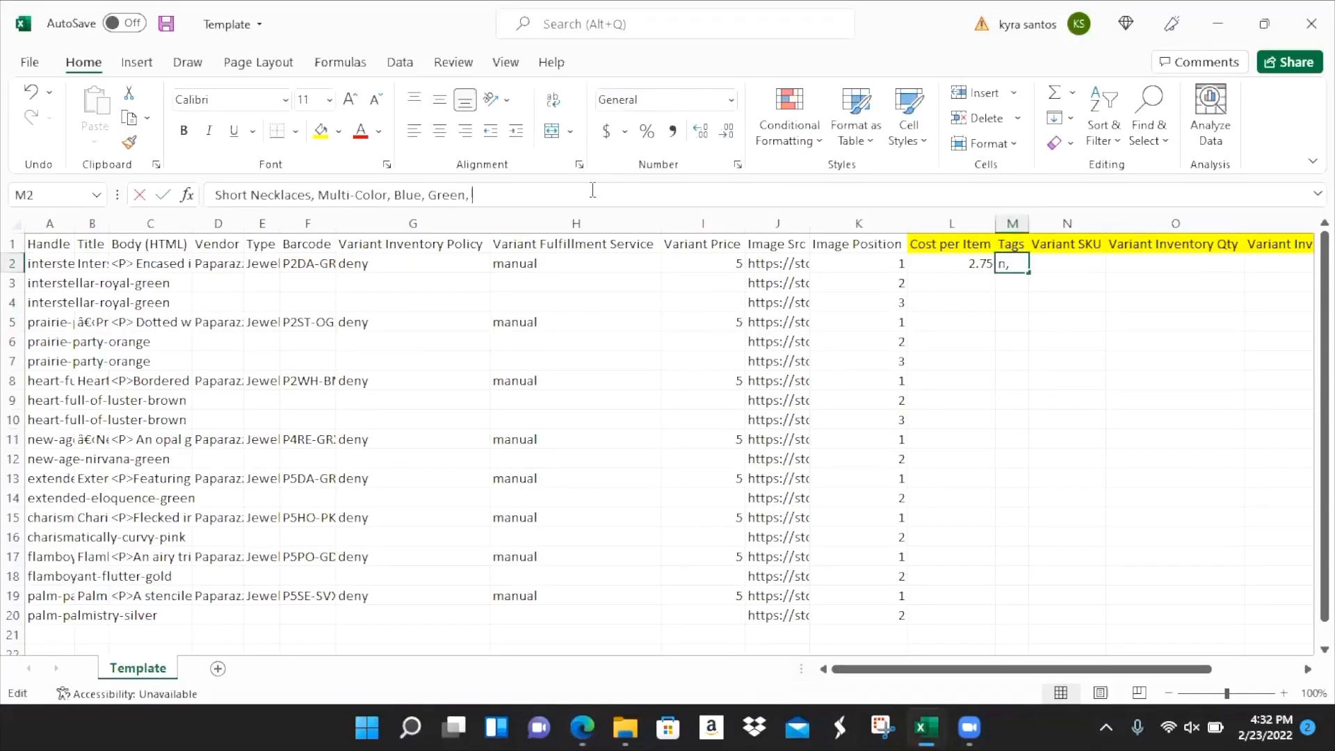
type("Silver,")
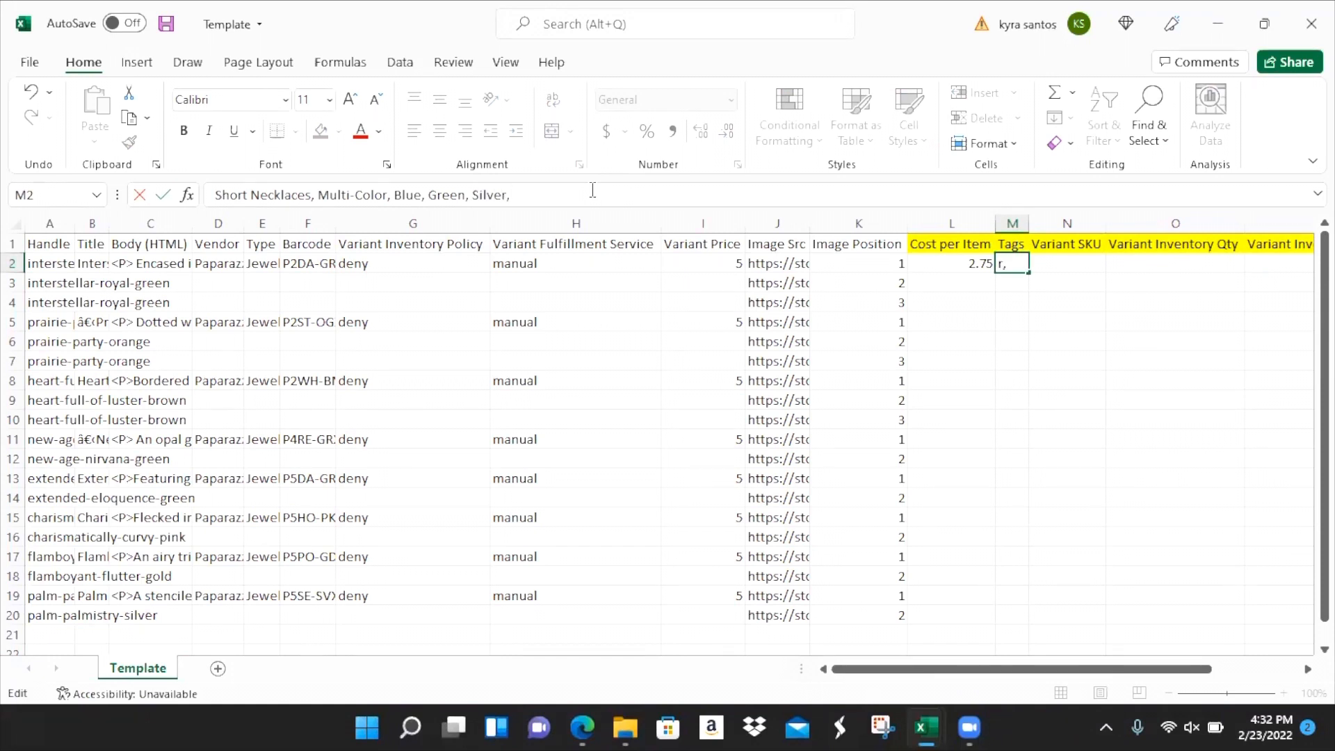
type("Earrings")
type("Snow")
key("Tab")
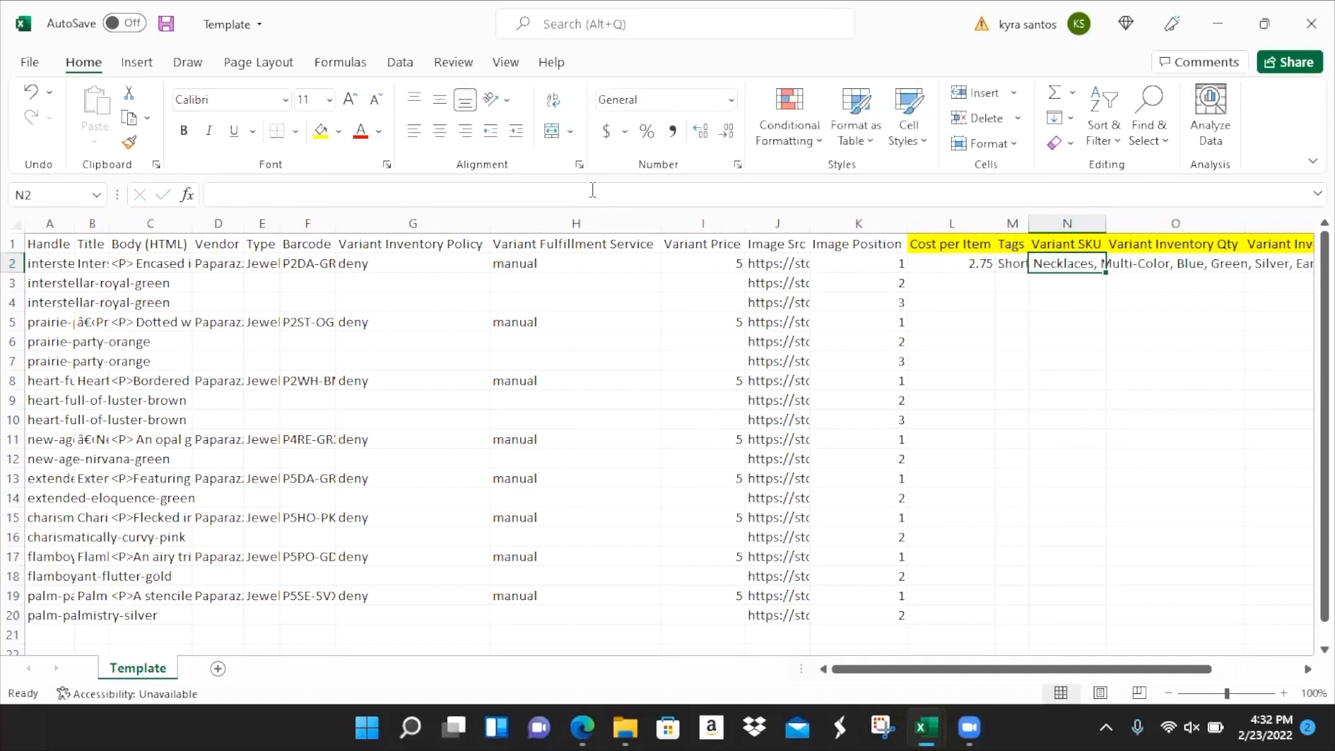
- Enter SKU N001, inventory quantity 3 and tracker shopify for row 2, then move to the next product
type("N001")
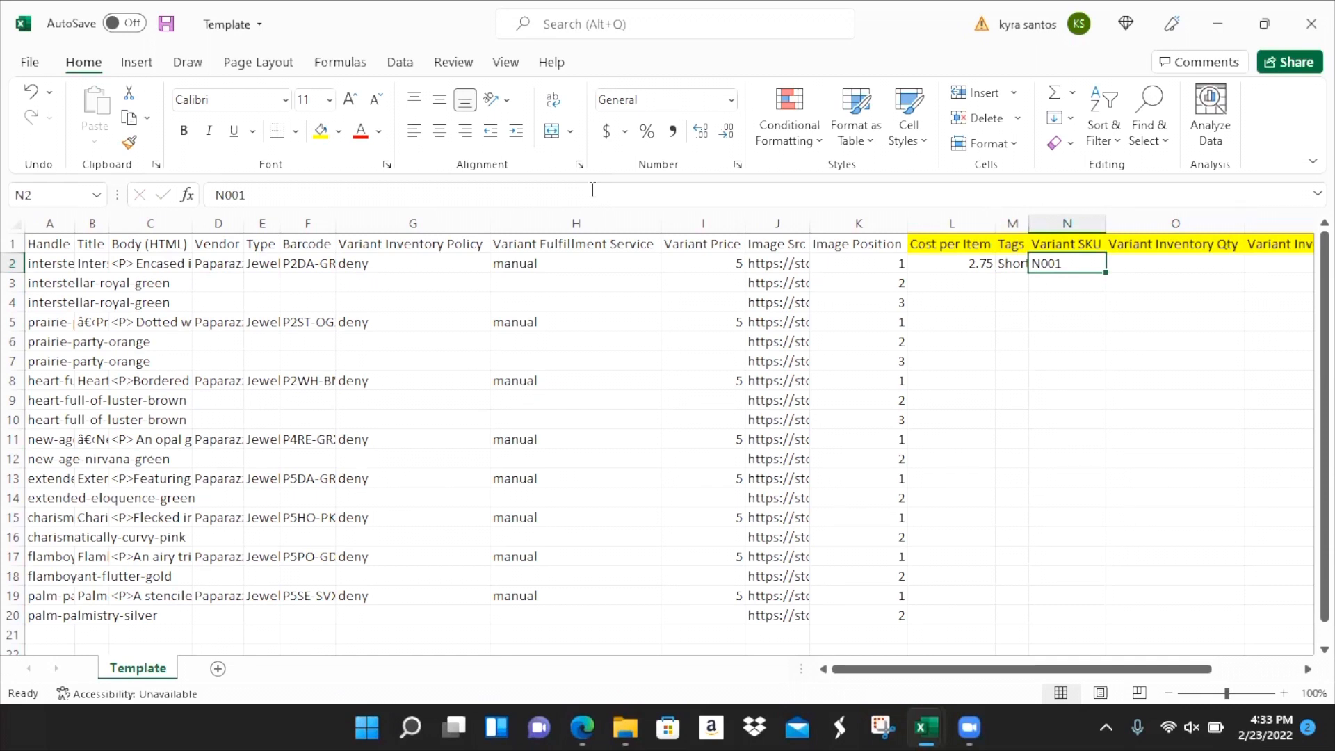
key("Tab")
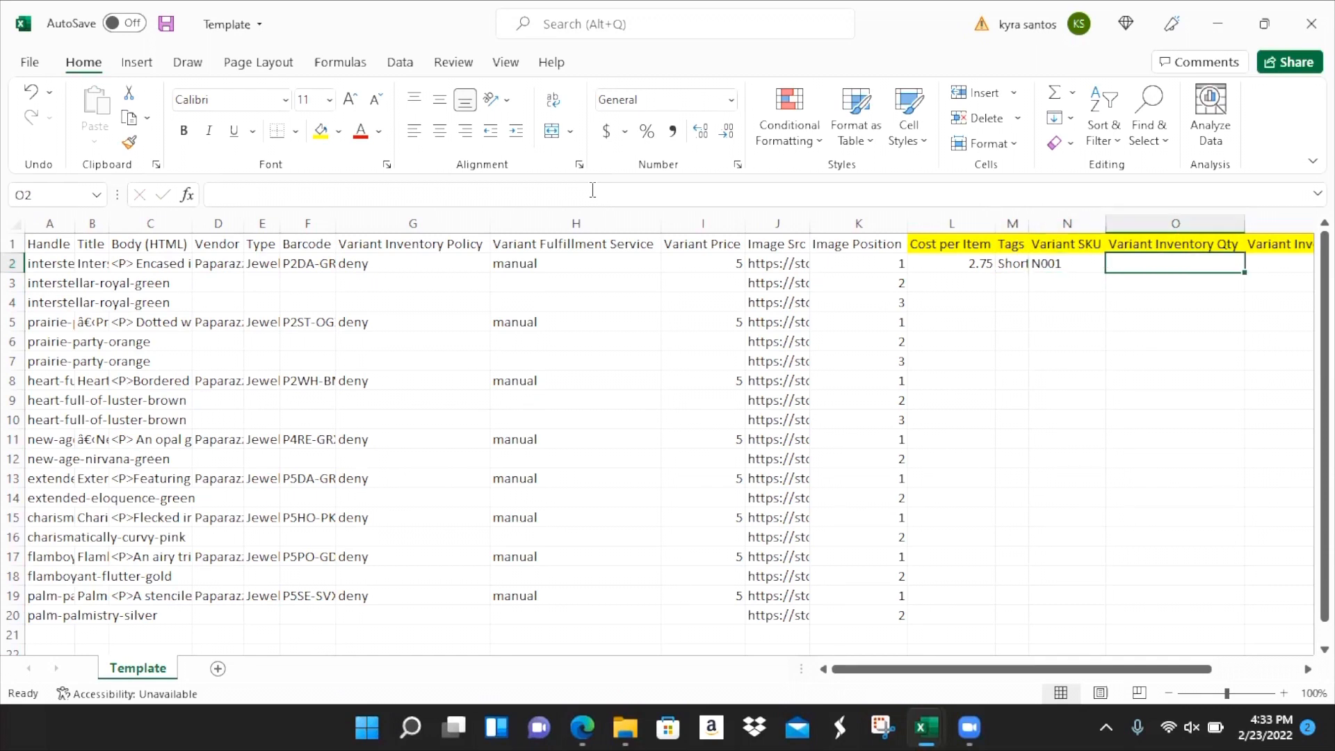
key("alt+Tab")
left_click(28, 49)
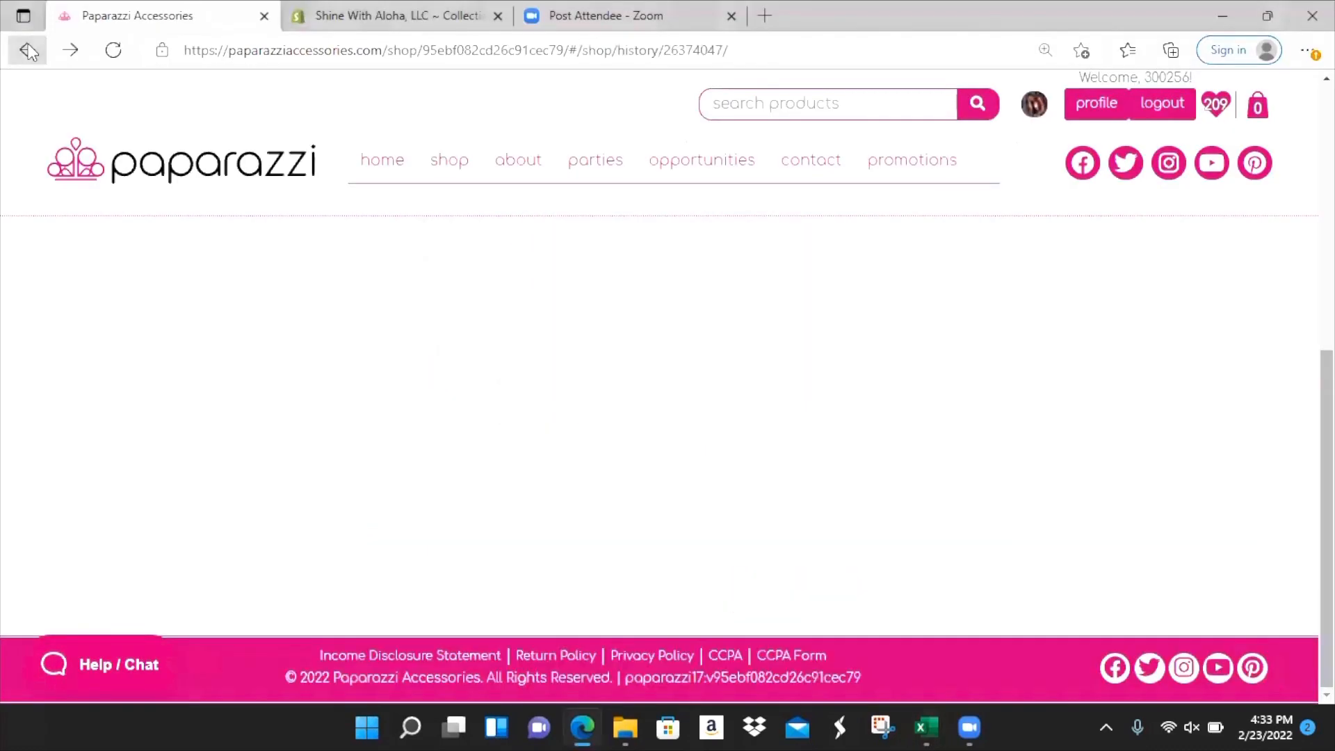
key("alt+Tab")
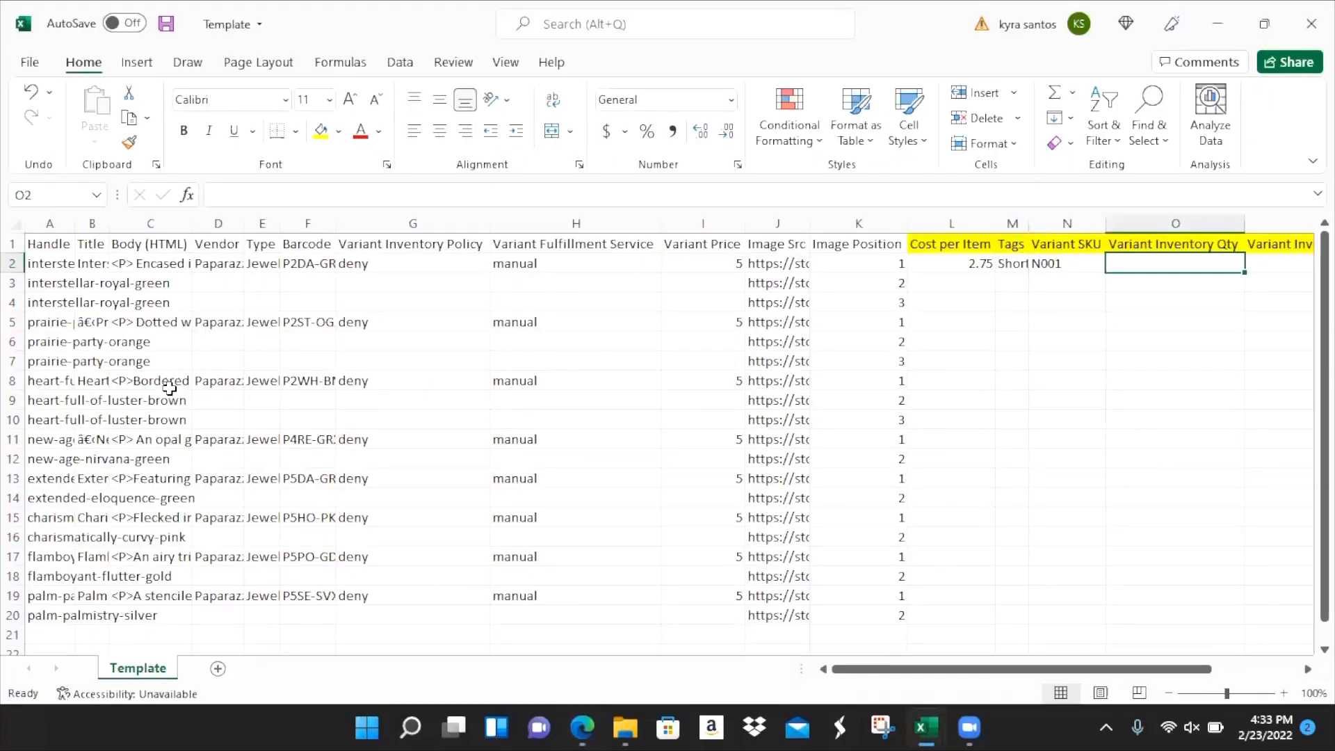
type("3")
key("Tab")
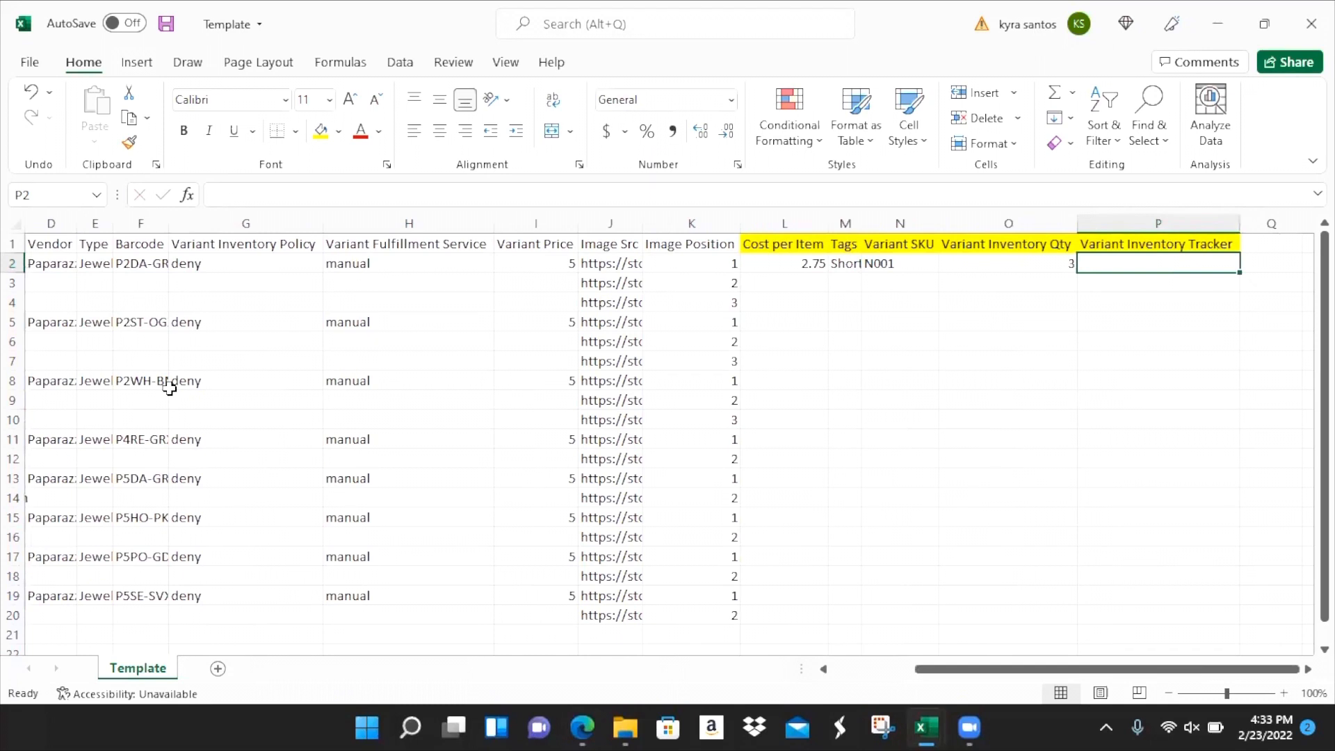
type("shopify")
key("Return")
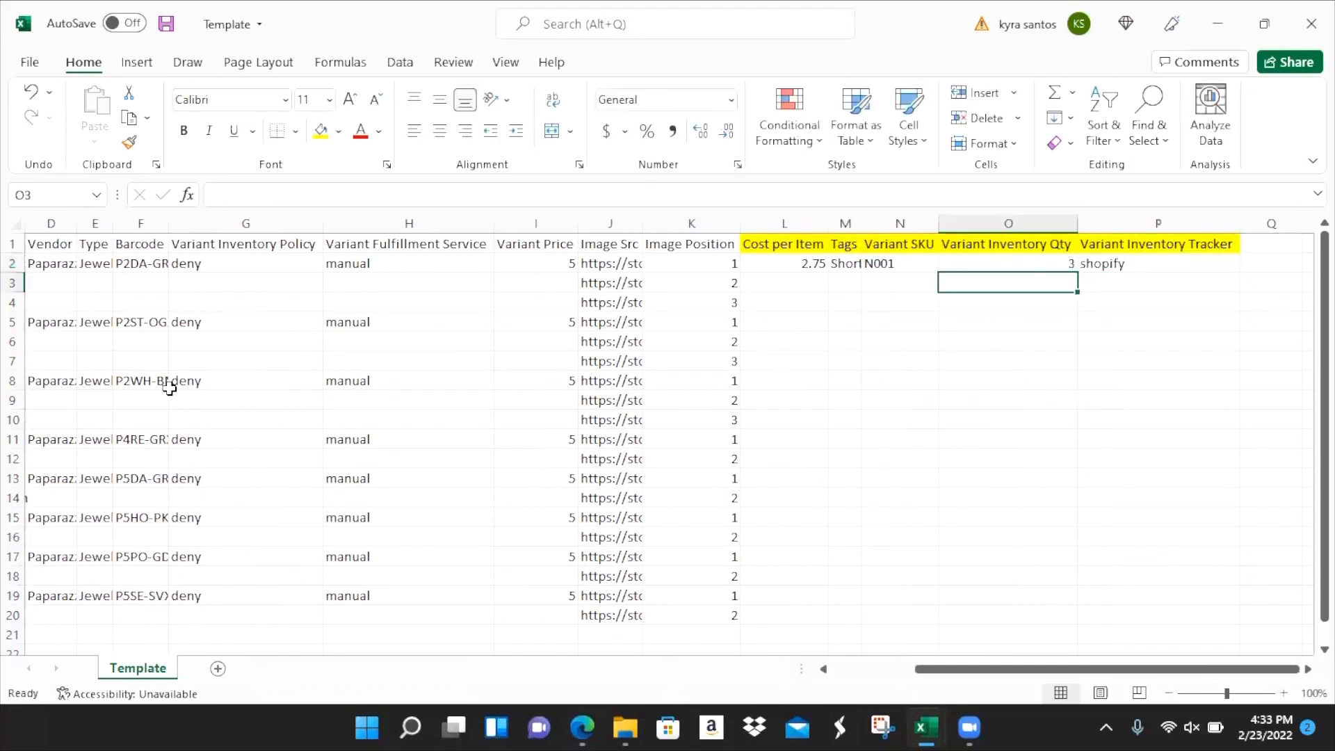
key("Home")
key("Down")
key("Down")
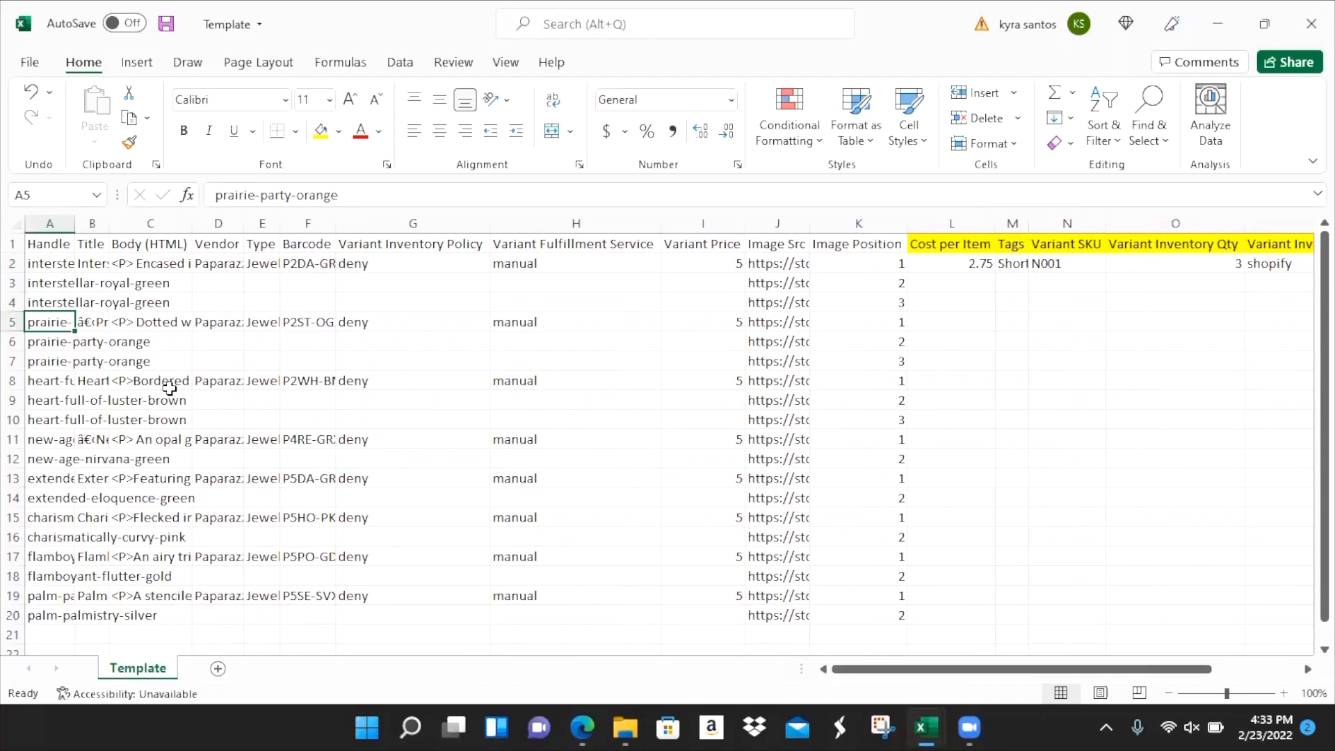
- Extend the Prairie Party product title in row 5 with the necklace Paparazzi wording
key("alt+Tab")
scroll(171, 394, "up", 2)
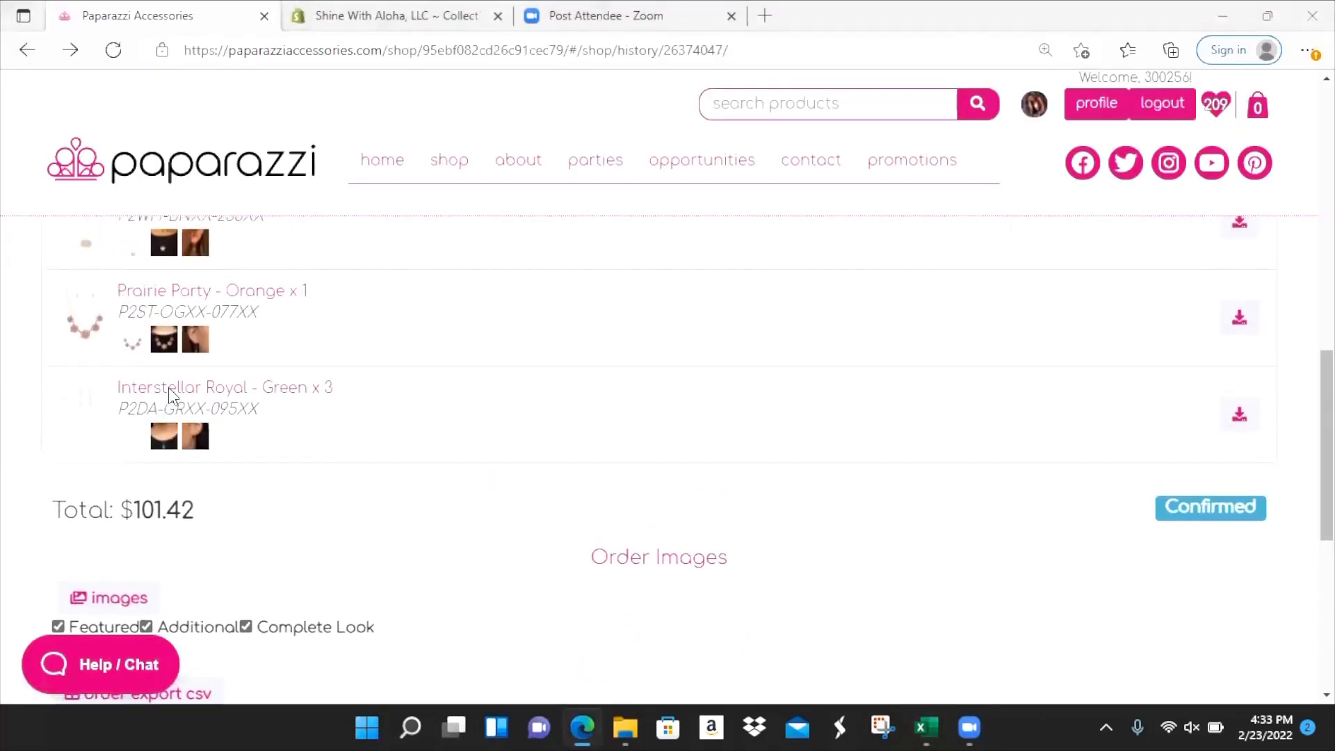
key("alt+Tab")
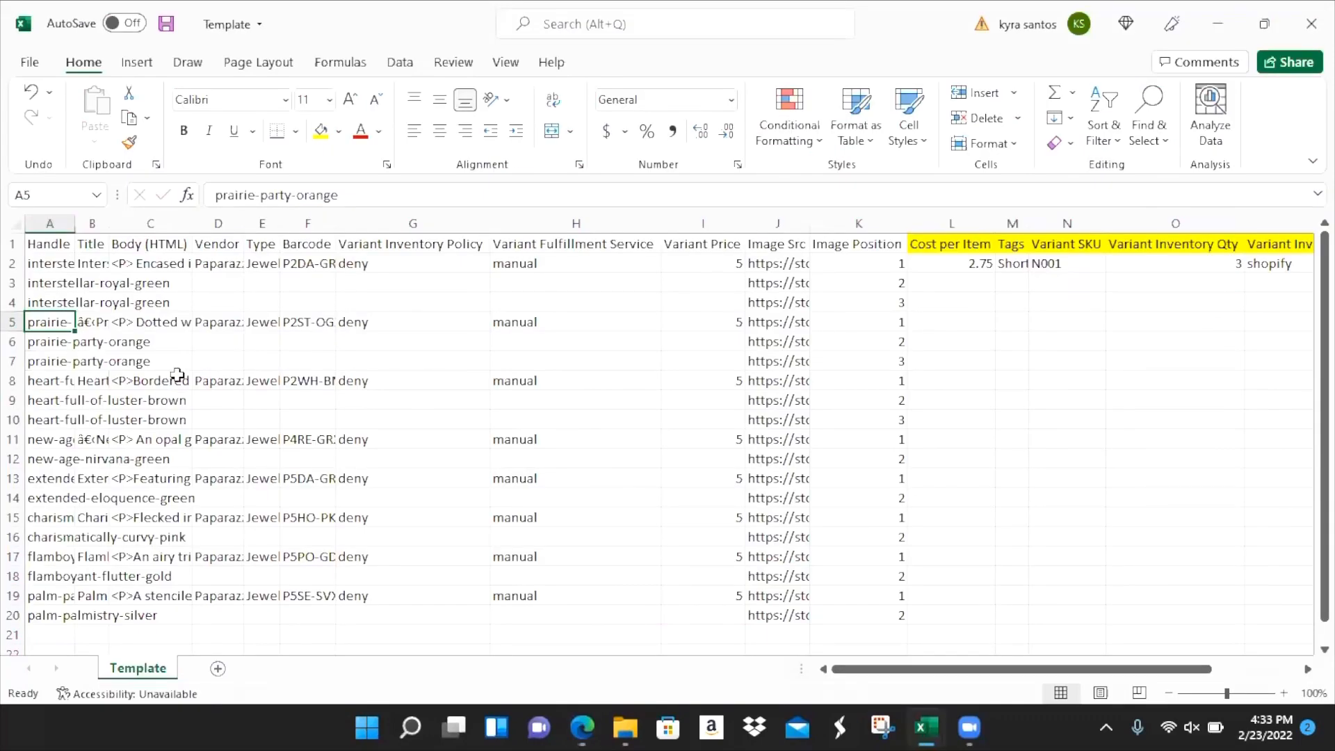
left_click(109, 325)
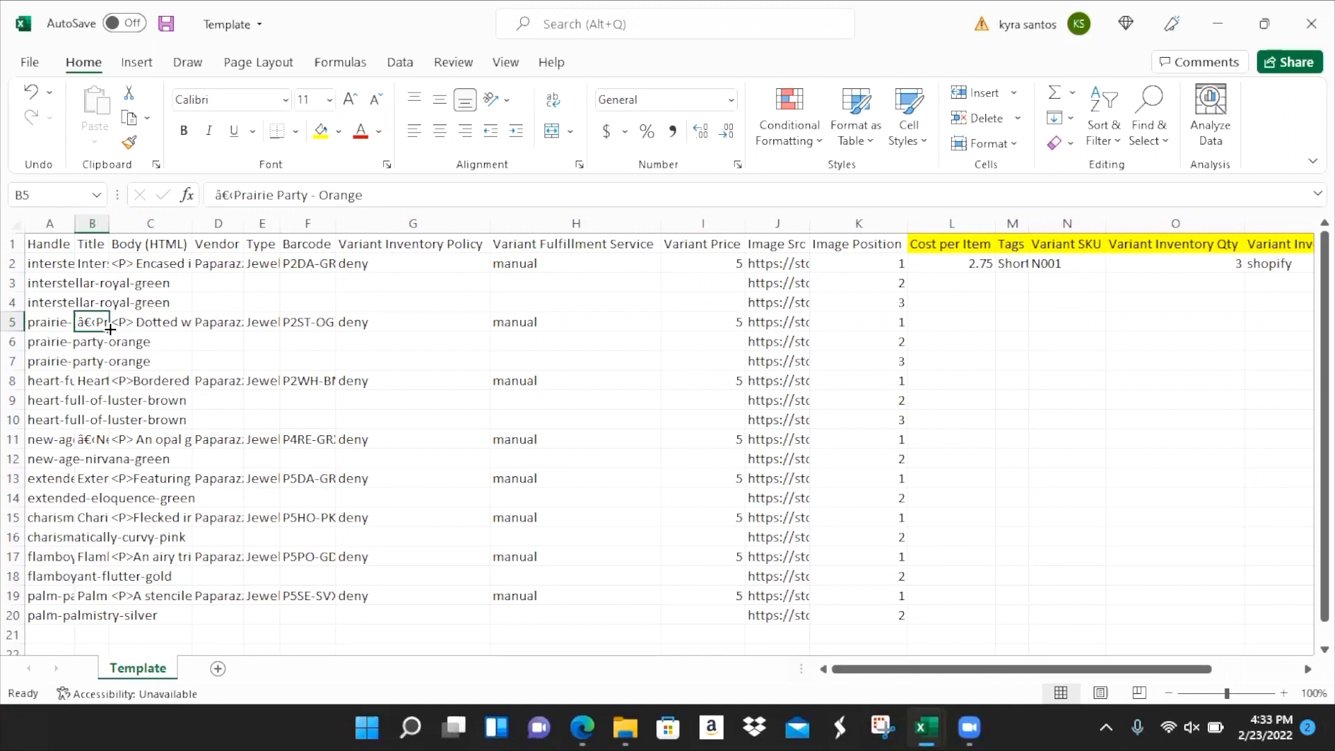
left_click(237, 194)
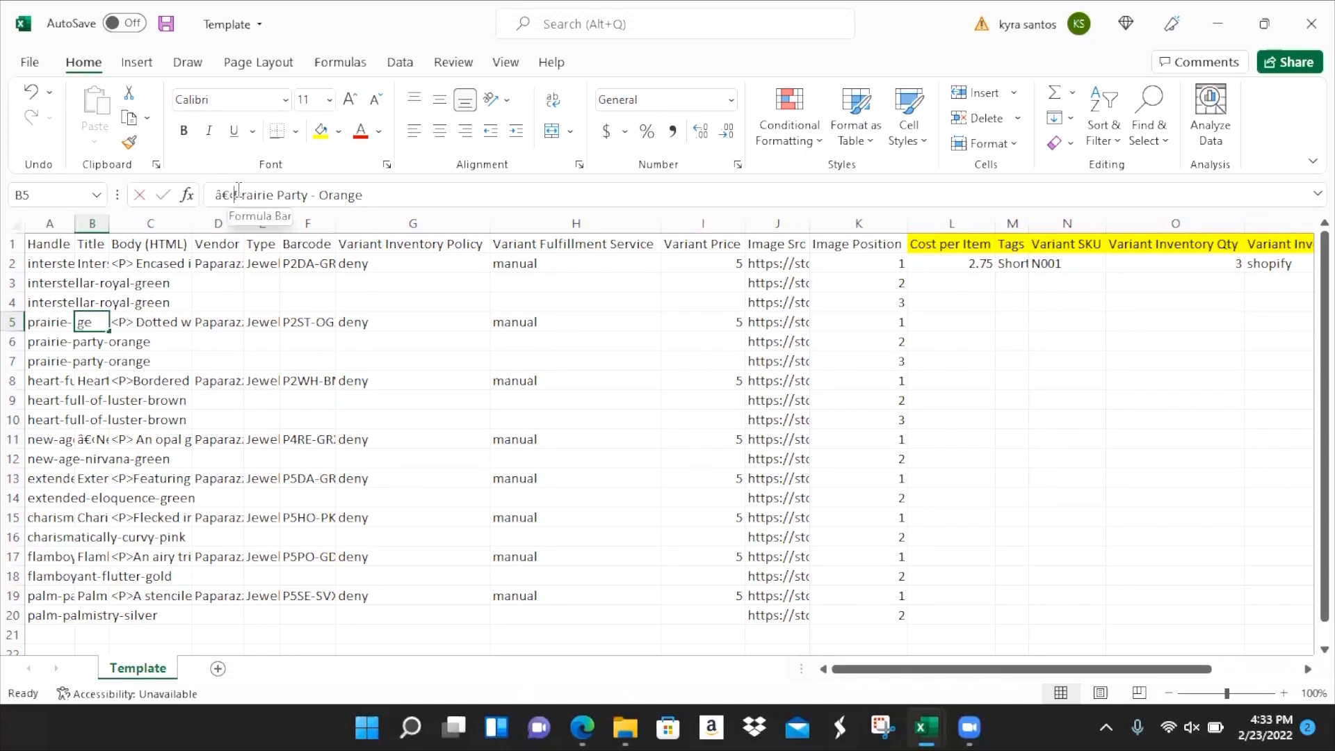
left_click(395, 198)
type("Necklace")
key("BackSpace")
key("BackSpace")
key("BackSpace")
key("BackSpace")
key("BackSpace")
key("BackSpace")
key("BackSpace")
key("BackSpace")
type("ower")
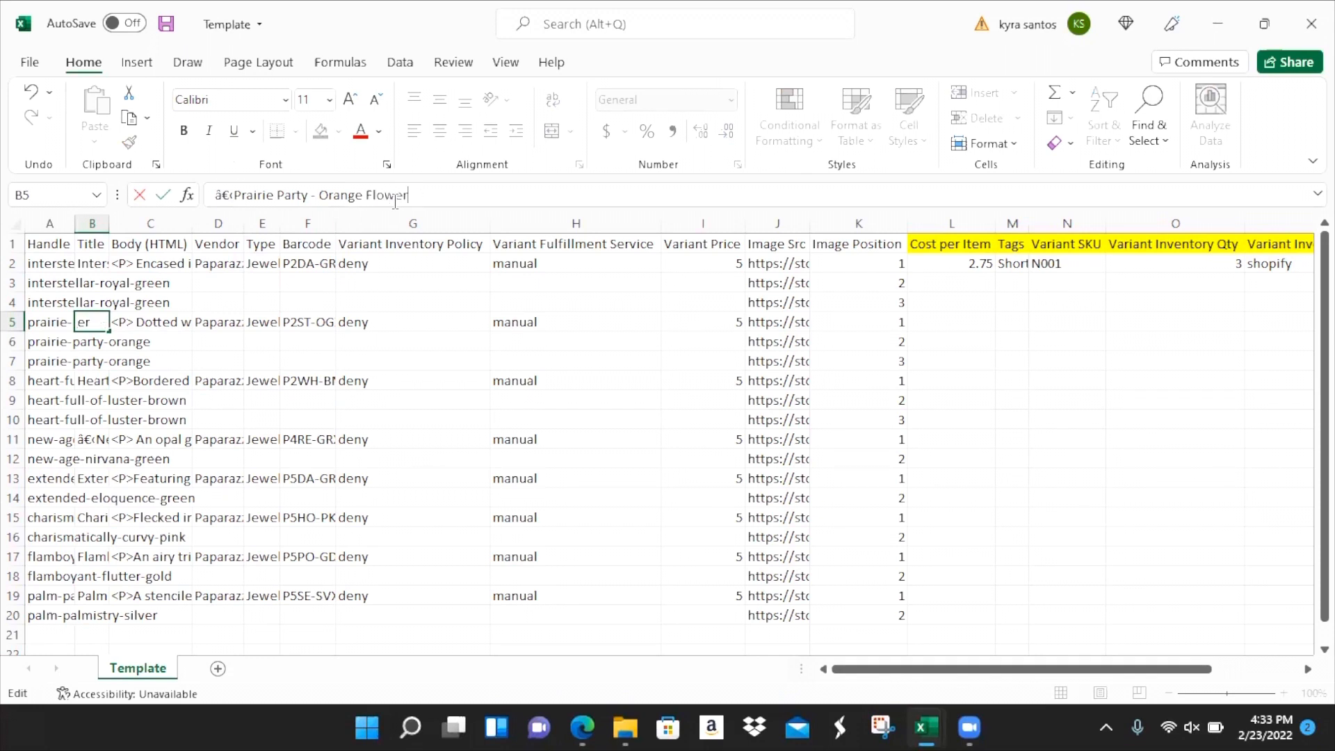
type(" Necklace Paparaz")
key("Tab")
key("Tab")
key("Tab")
key("Tab")
key("Tab")
key("Tab")
key("Tab")
key("Tab")
key("Tab")
key("Tab")
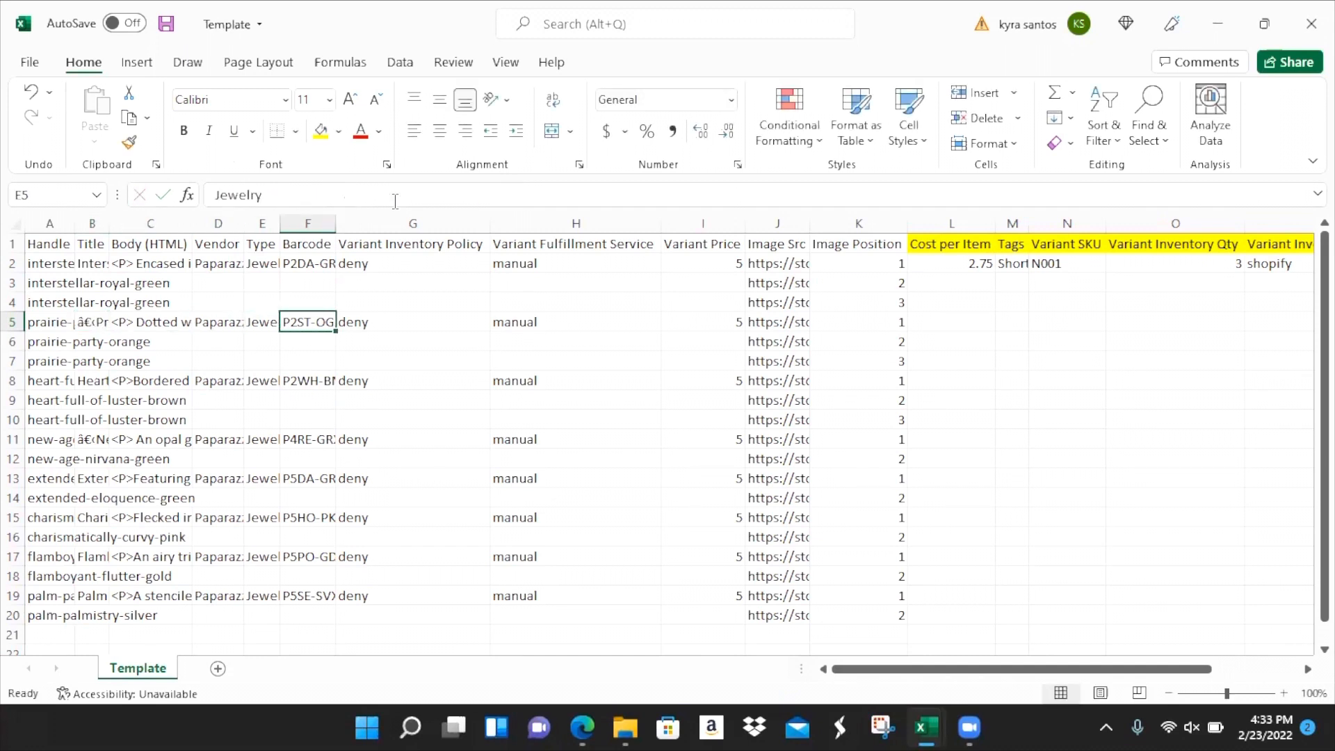
- Give row 5 cost 2.75 and tags Short Necklaces, Flower, Orange, Silver, Earrings
type("2.75")
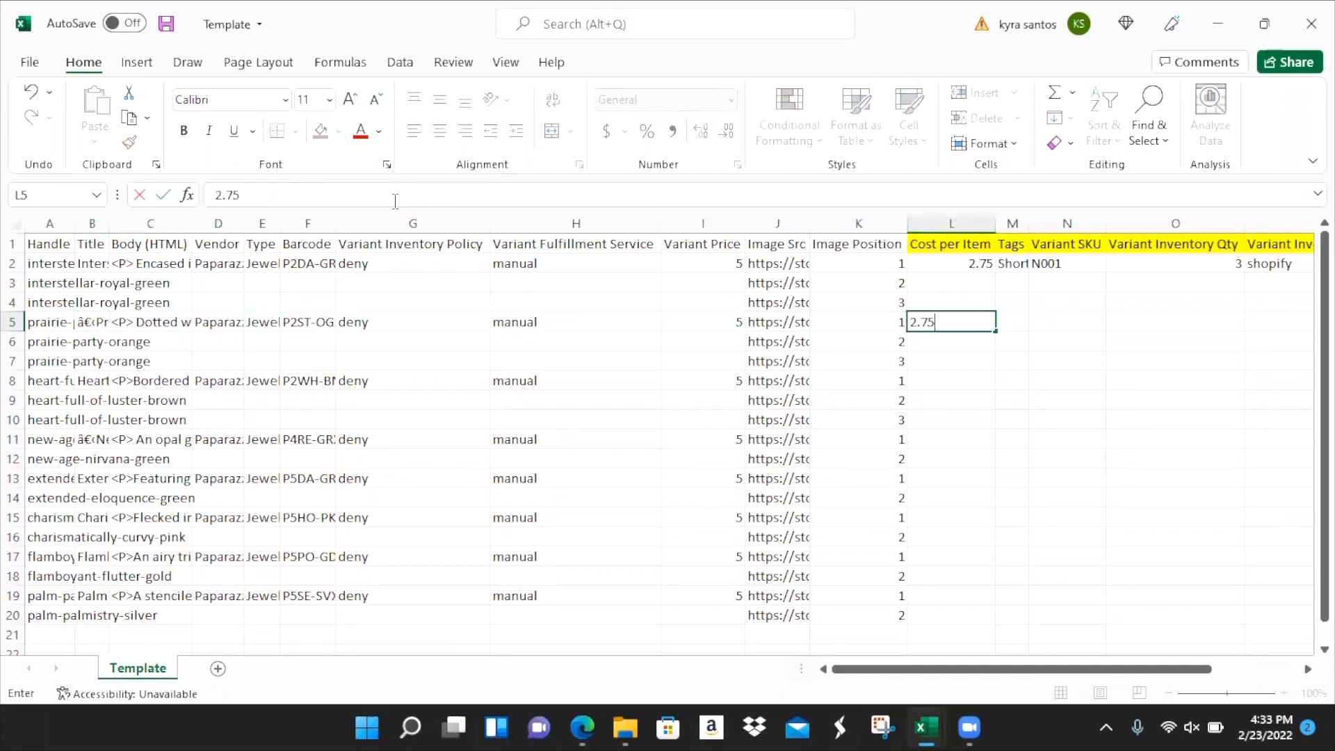
key("Tab")
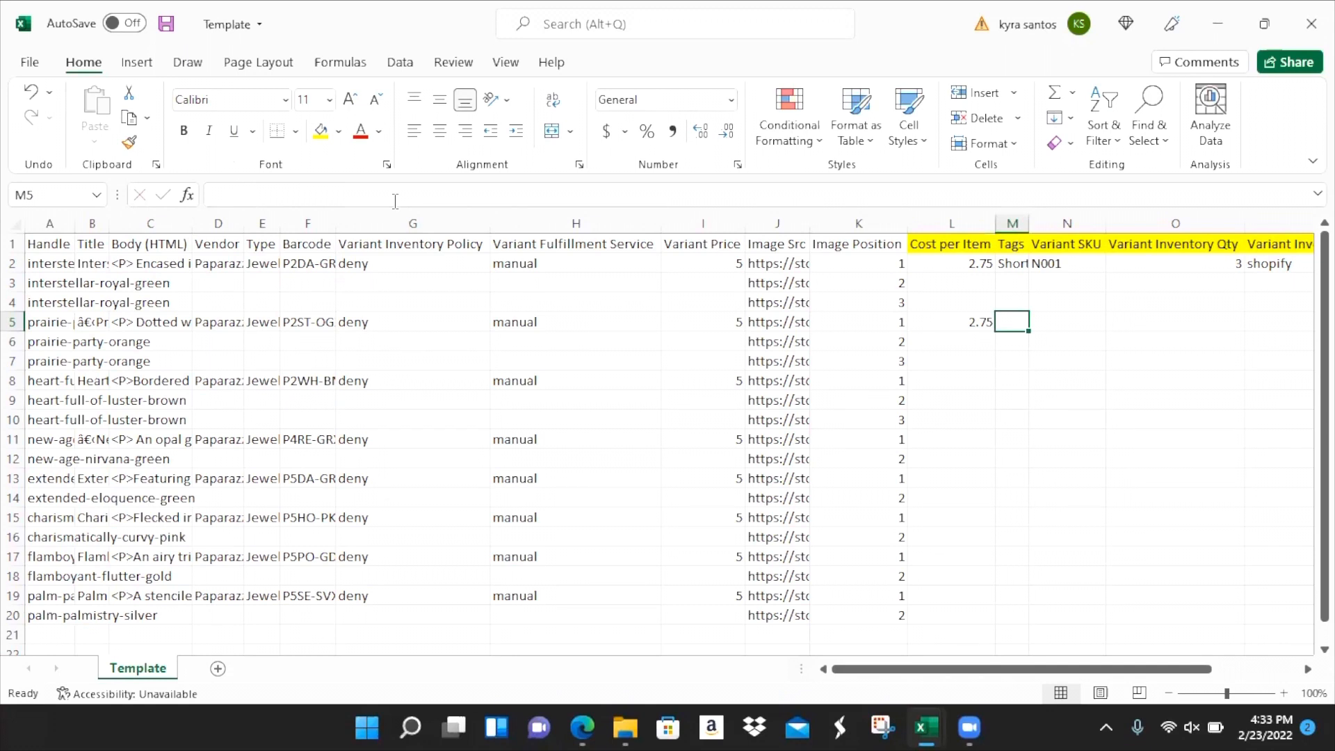
type("Short Necklaces, ")
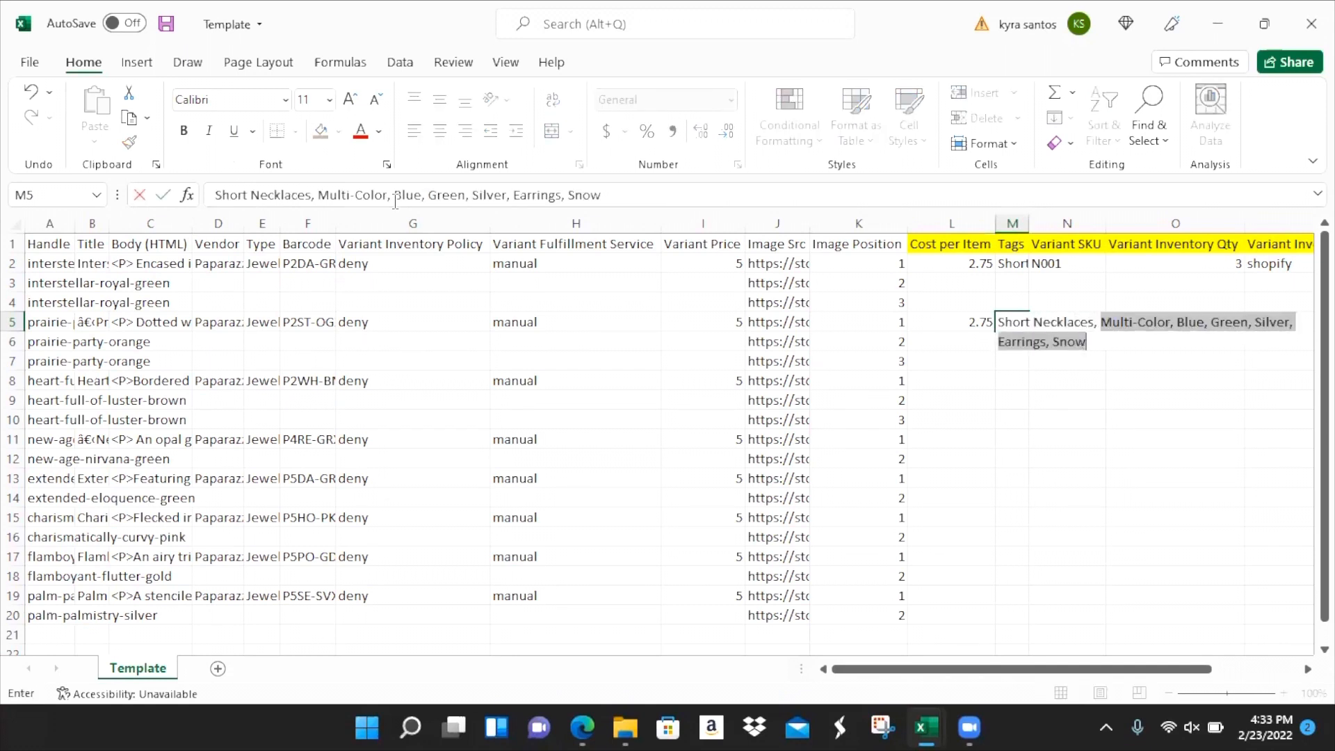
type("Flower, Orange, Slver")
key("BackSpace")
key("BackSpace")
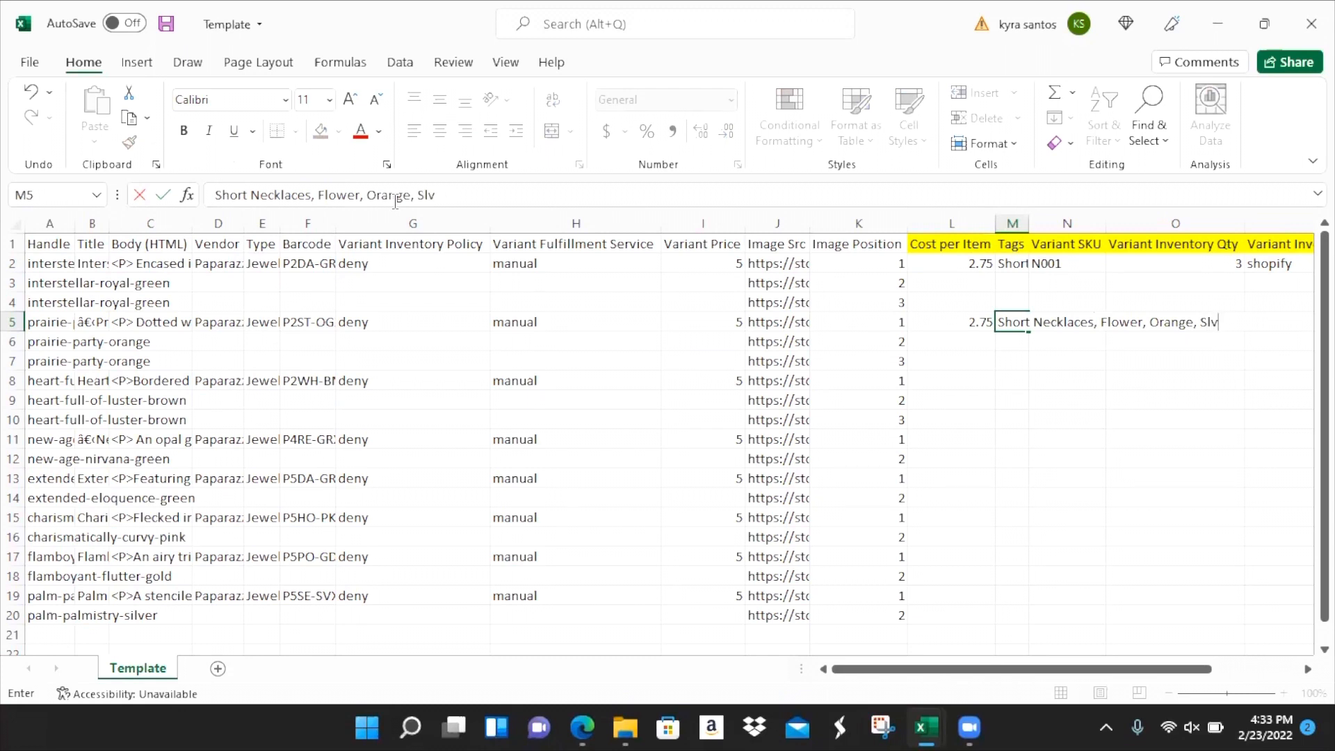
type(", Earrings")
key("Tab")
- Enter SKU N002, inventory quantity 1 and tracker shopify for row 5
type("N002")
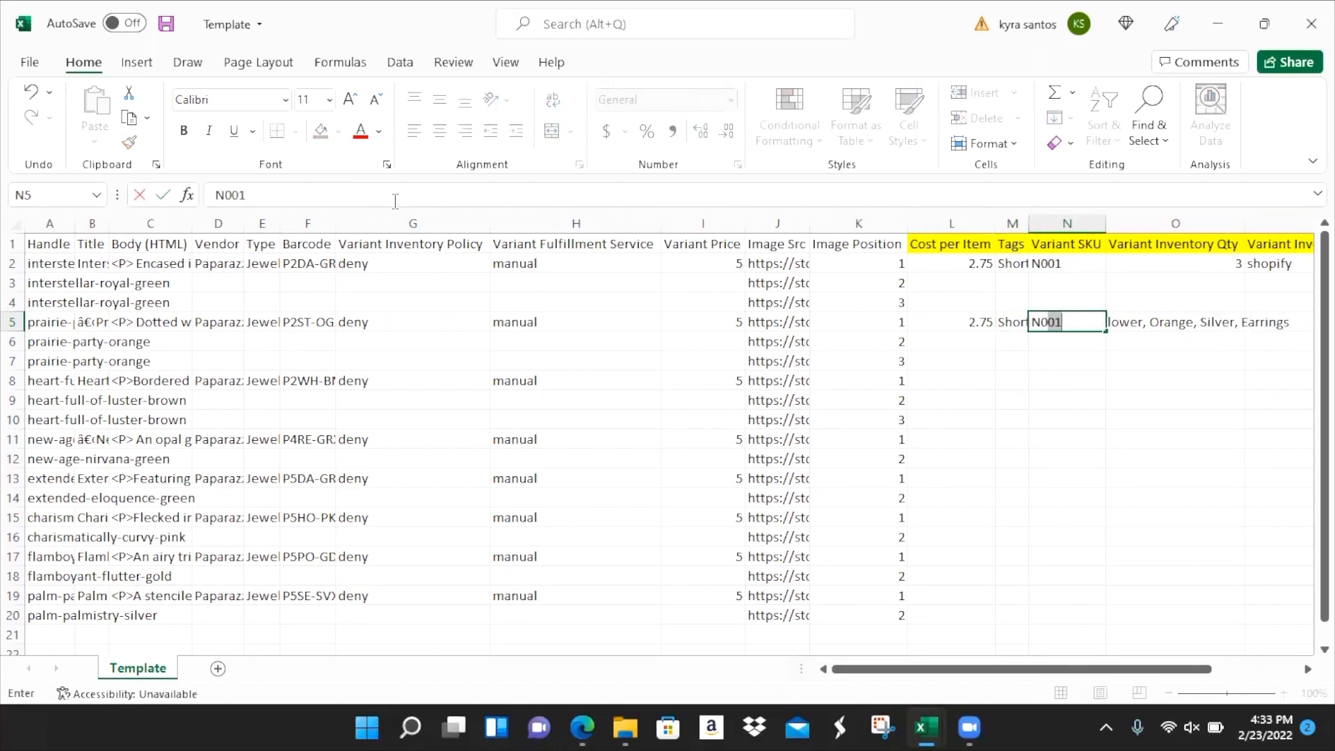
key("ctrl+Return")
key("Tab")
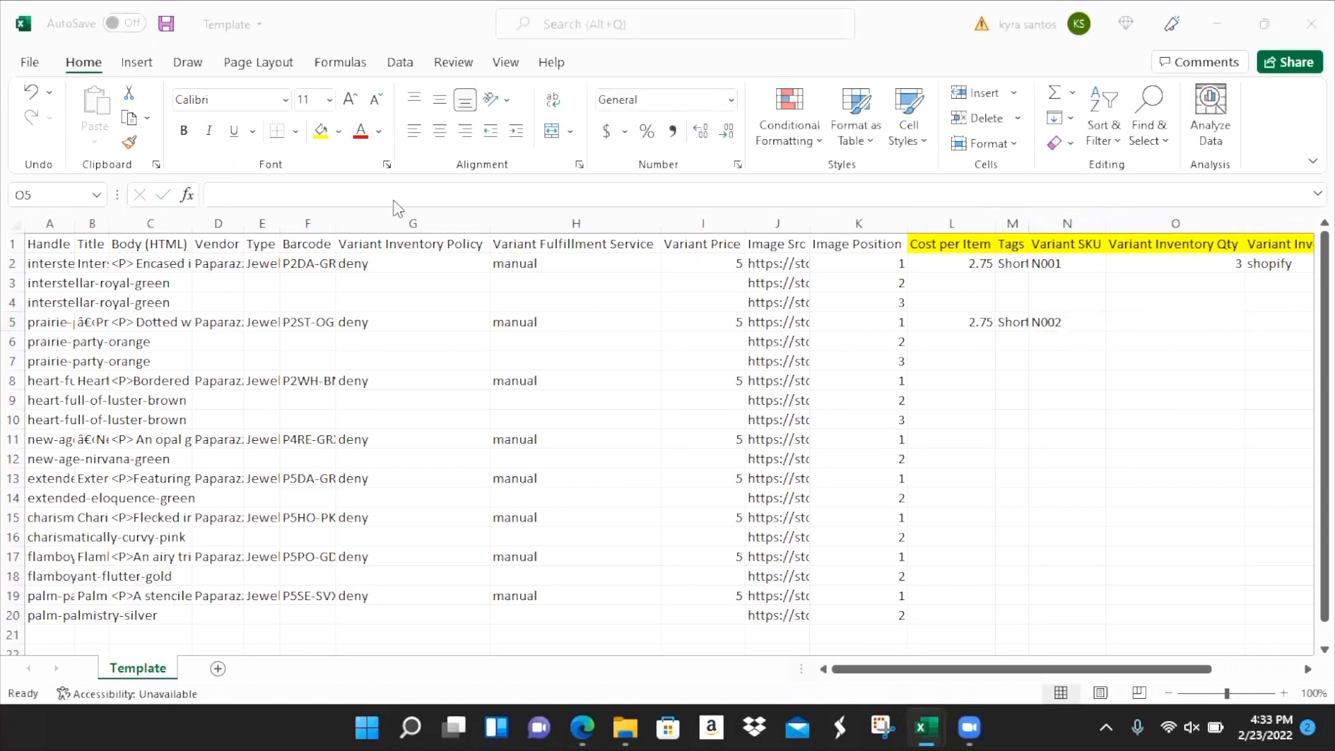
key("alt+Tab")
key("alt+Tab")
type("1")
key("Tab")
type("shopify")
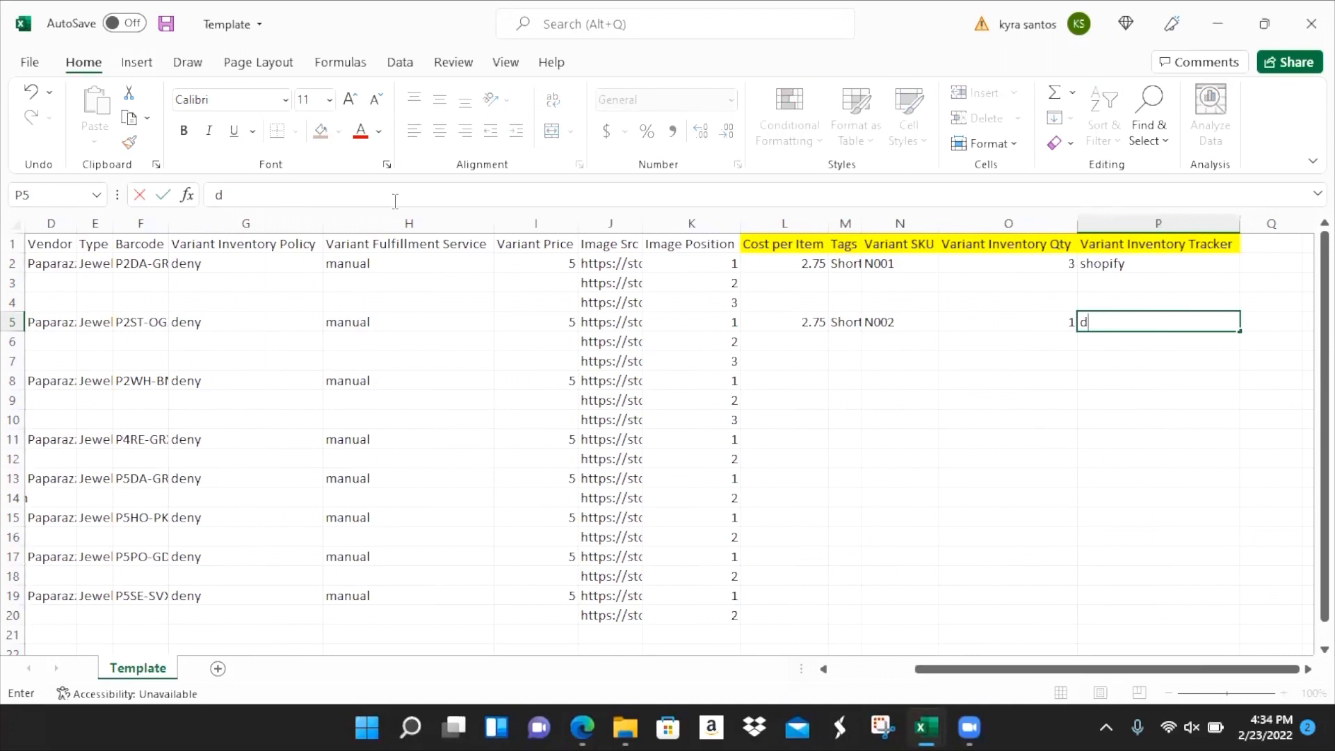
key("ctrl+Return")
key("Return")
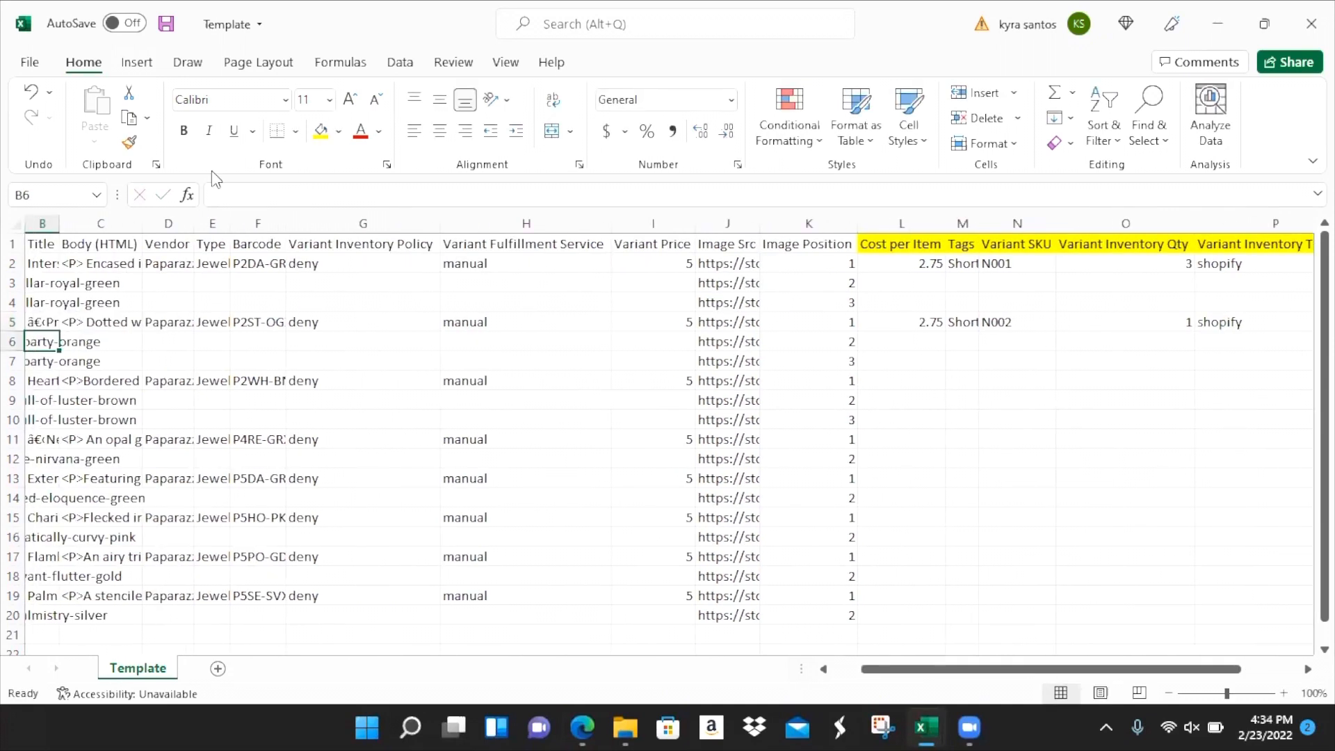
- Filter Variant Fulfillment Service to exclude blanks, leaving the 8 manual product rows visible
left_click(14, 243)
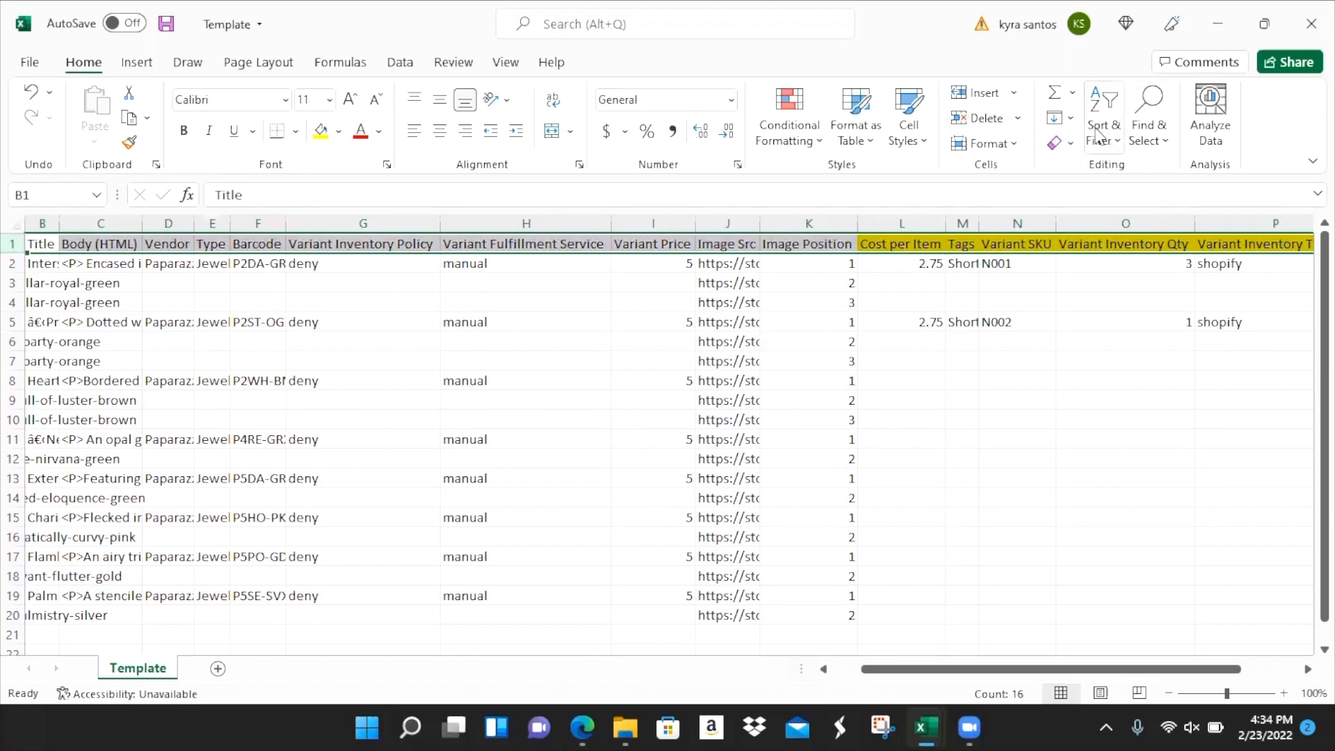
left_click(1100, 150)
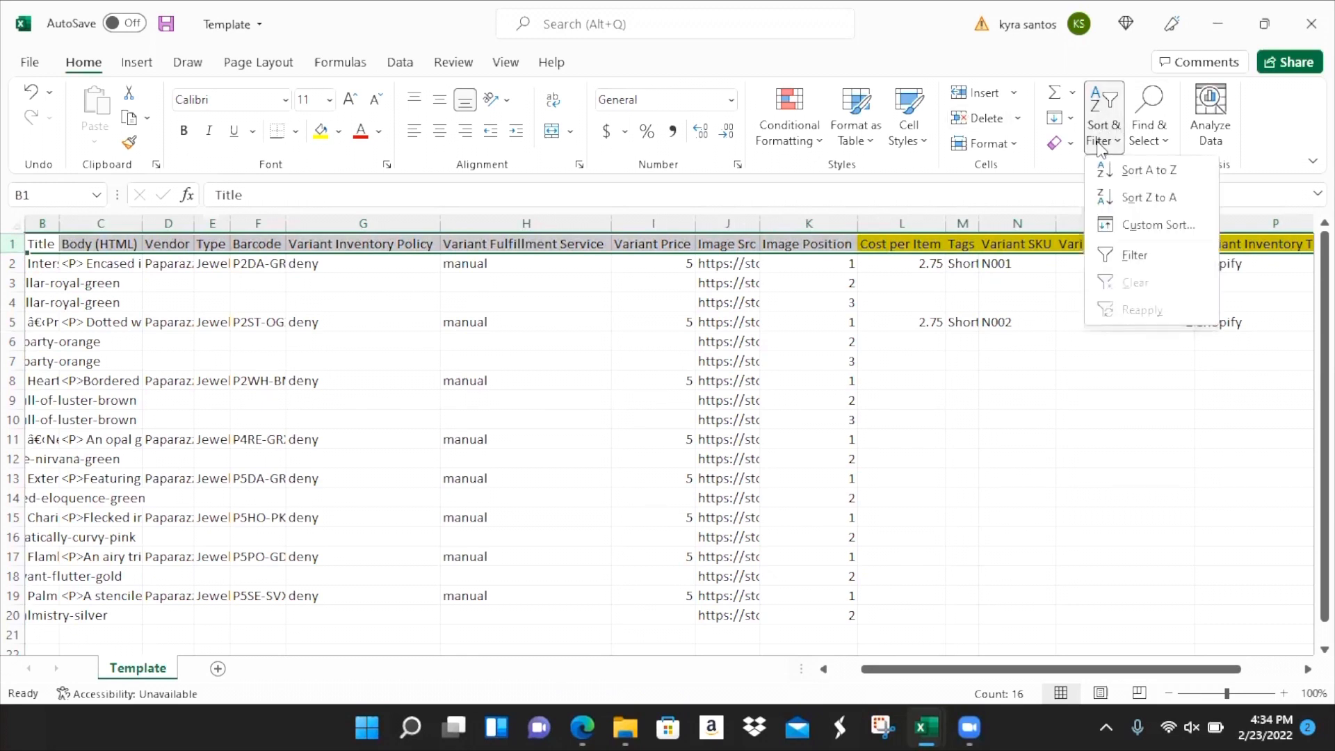
left_click(1136, 257)
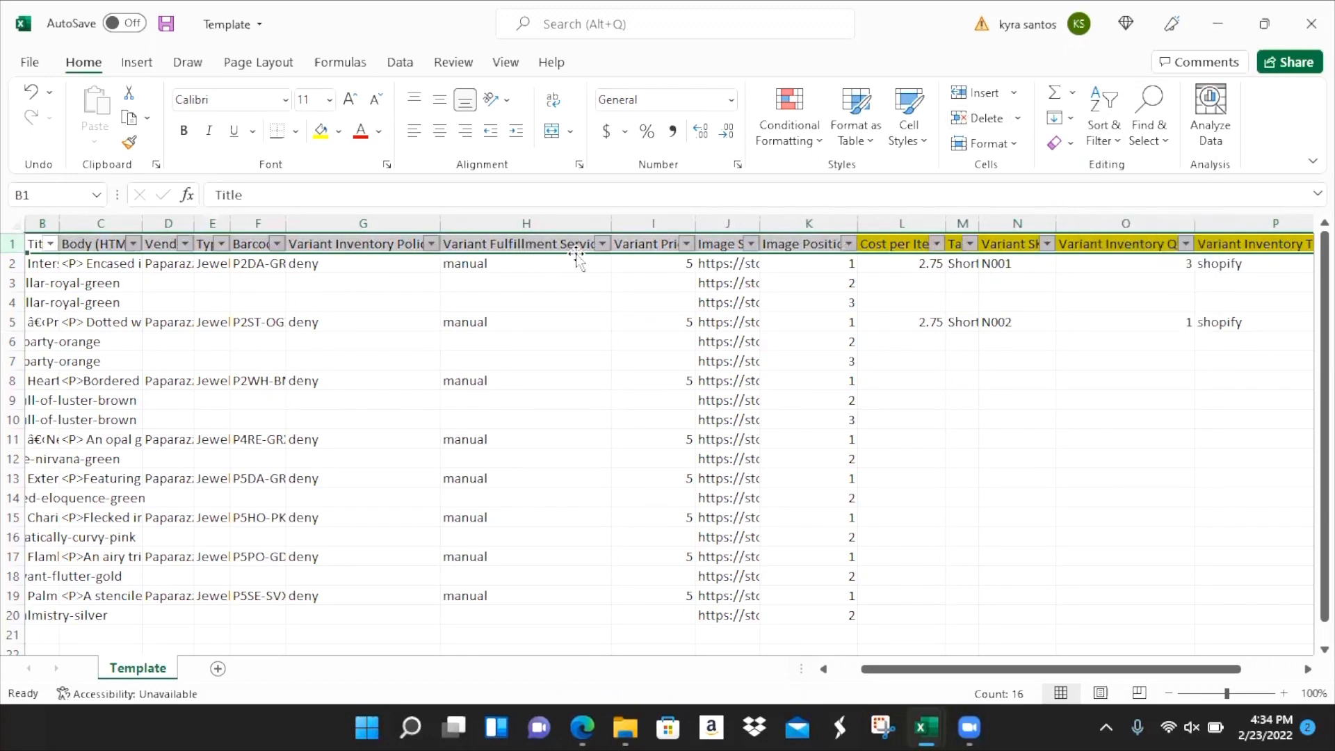
left_click(546, 224)
left_click(653, 223)
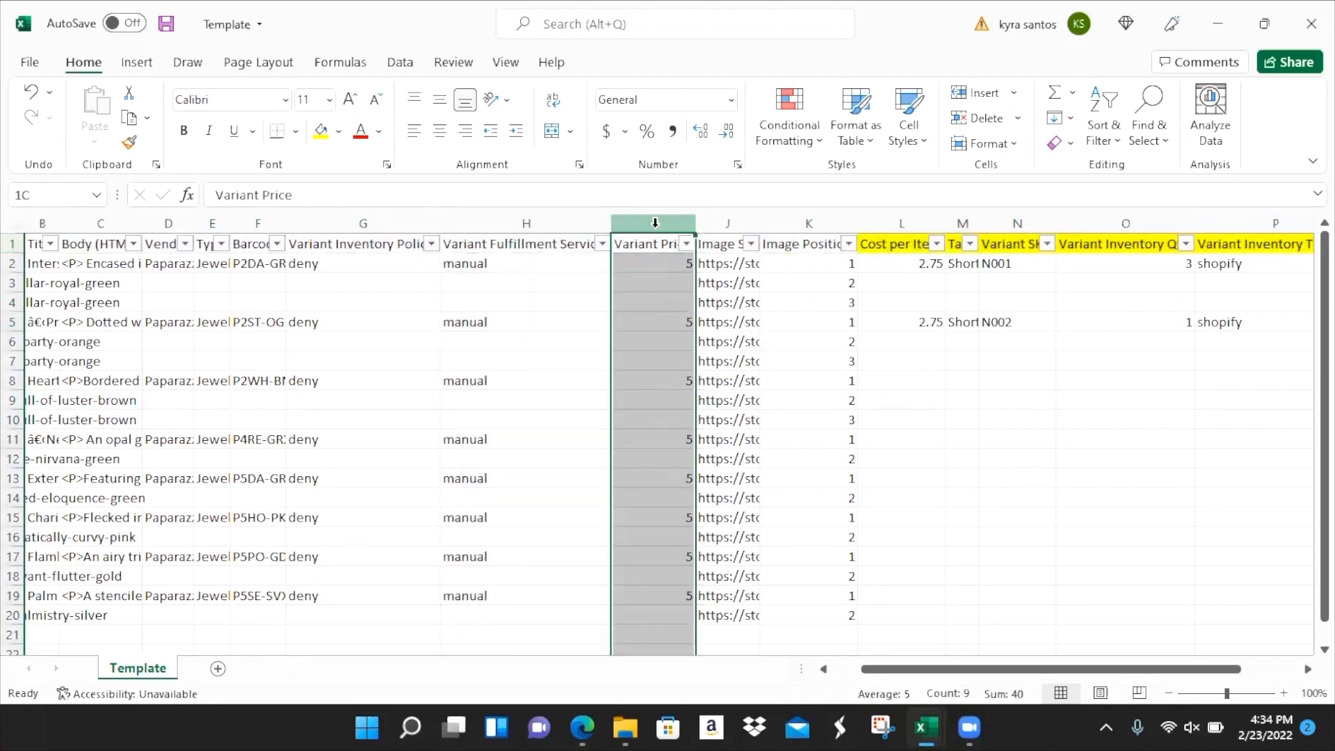
left_click_drag(560, 284, 629, 284)
left_click(602, 243)
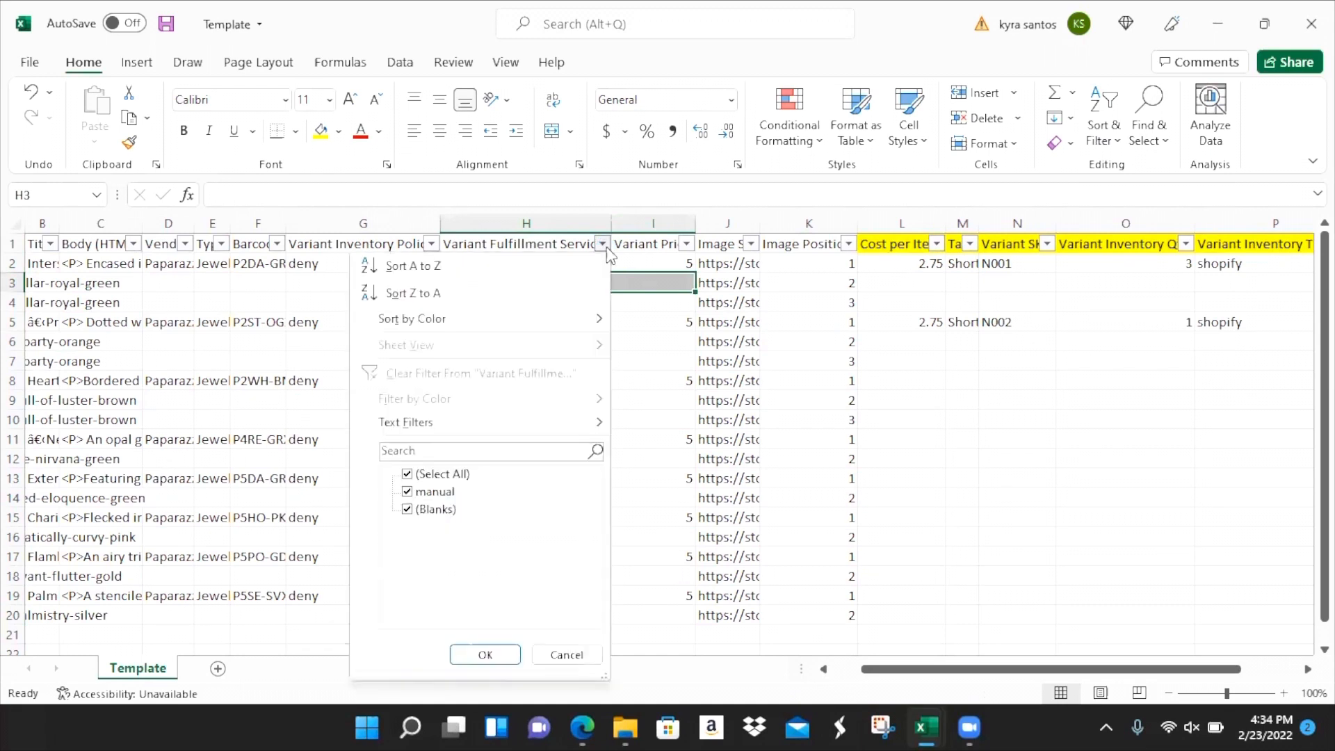
left_click(444, 511)
left_click(490, 654)
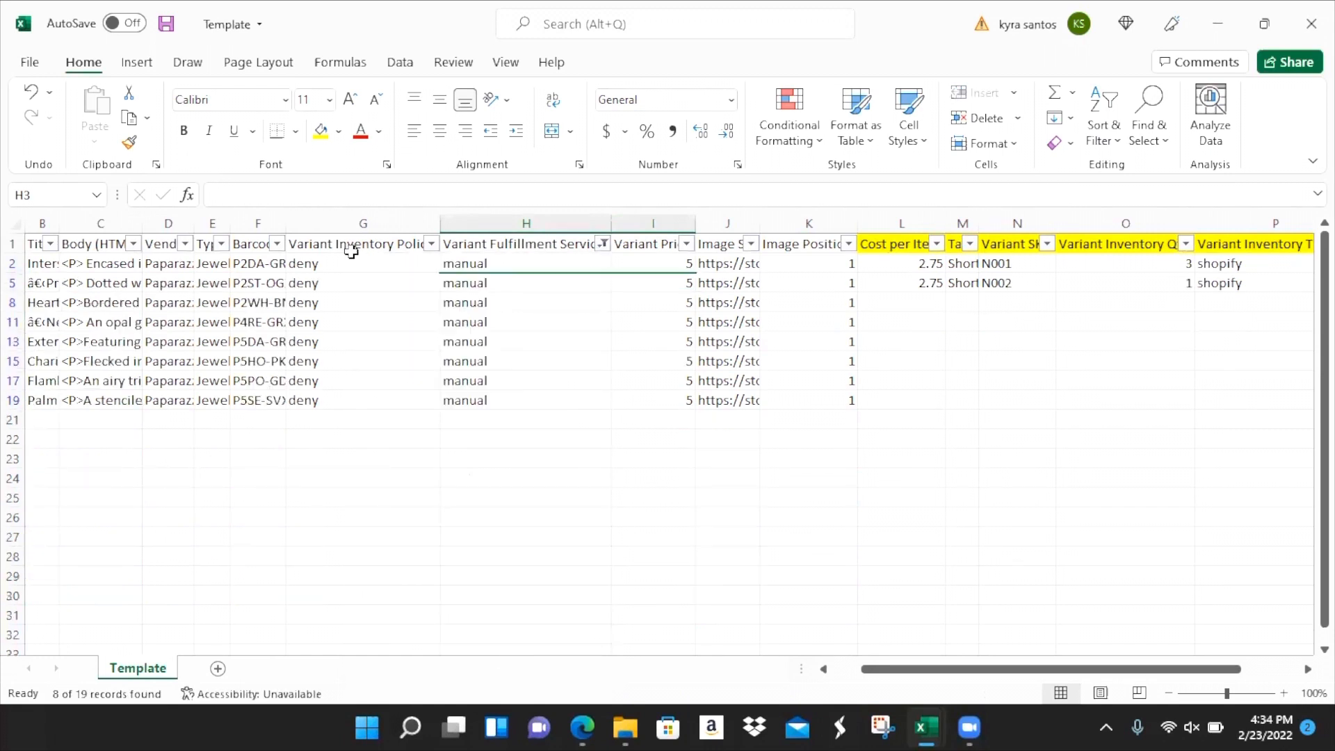
- Enter 2.75 as the Cost per Item in row 8
left_click(14, 264)
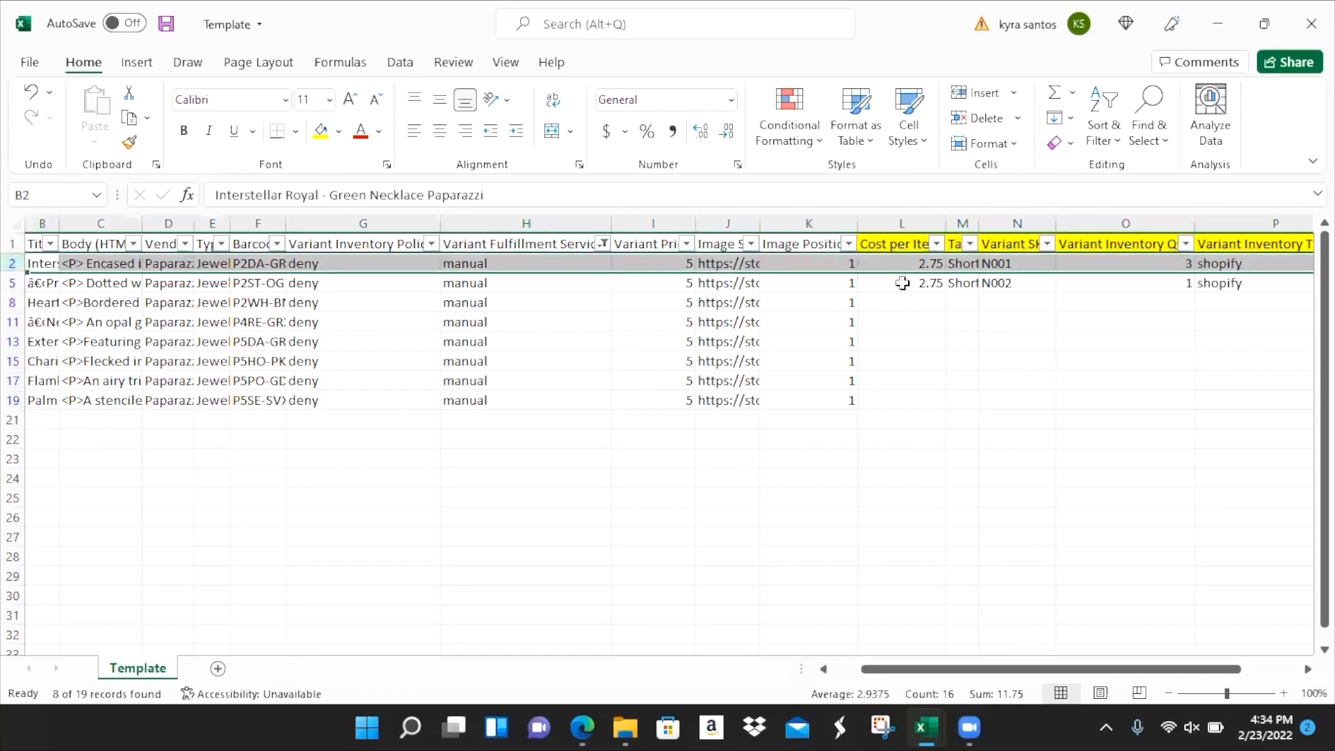
left_click_drag(843, 263, 839, 387)
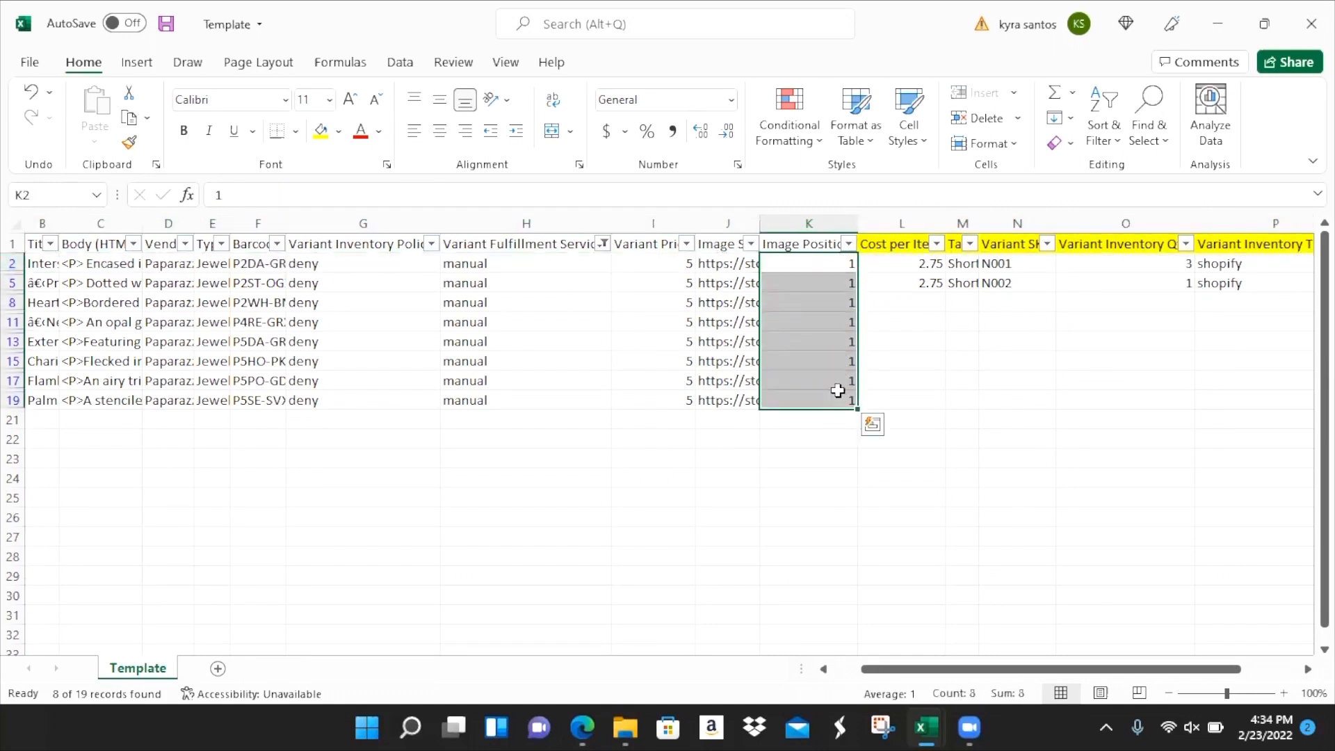
left_click(925, 300)
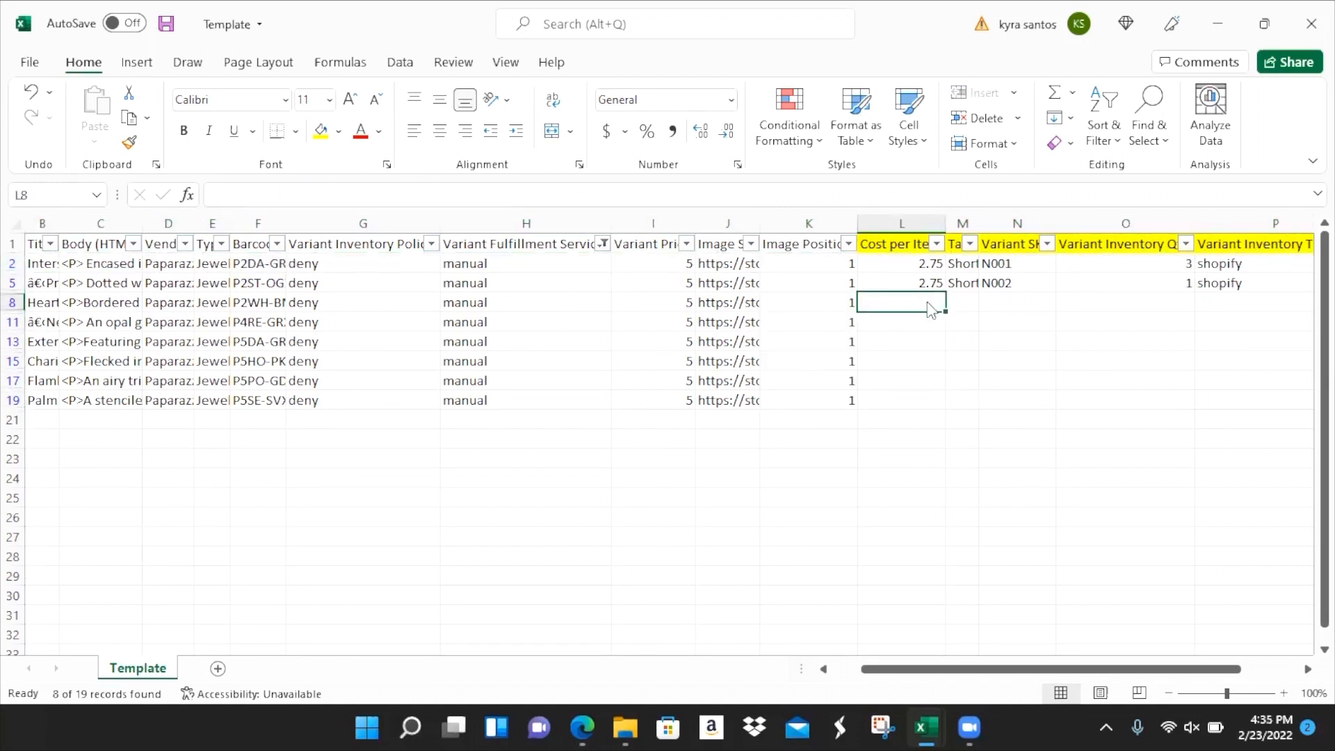
type("2.75")
key("Tab")
- Fill 2.75 down the Cost per Item column from L2 to all visible product rows
mouse_move(928, 300)
left_mouse_down()
mouse_move(930, 265)
mouse_move(927, 312)
left_mouse_up()
left_click(929, 302)
left_click_drag(930, 263, 930, 412)
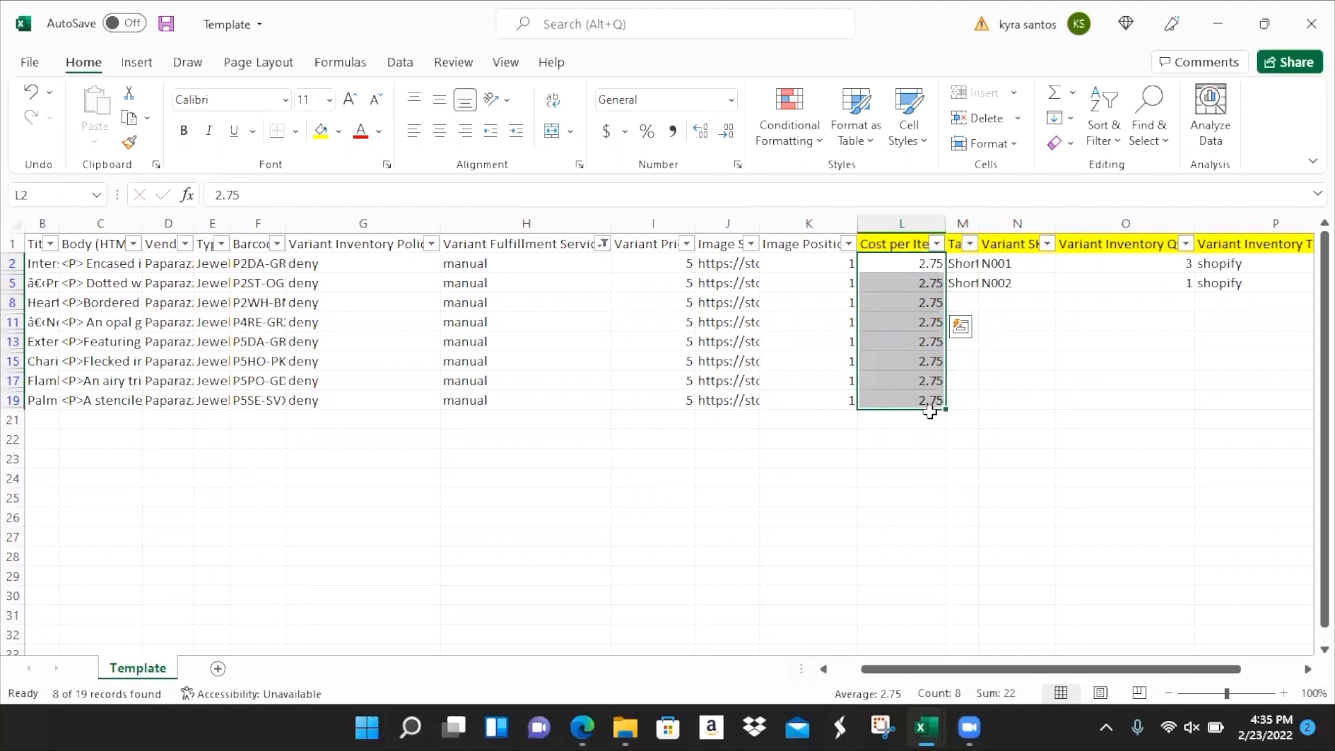
left_click(932, 267)
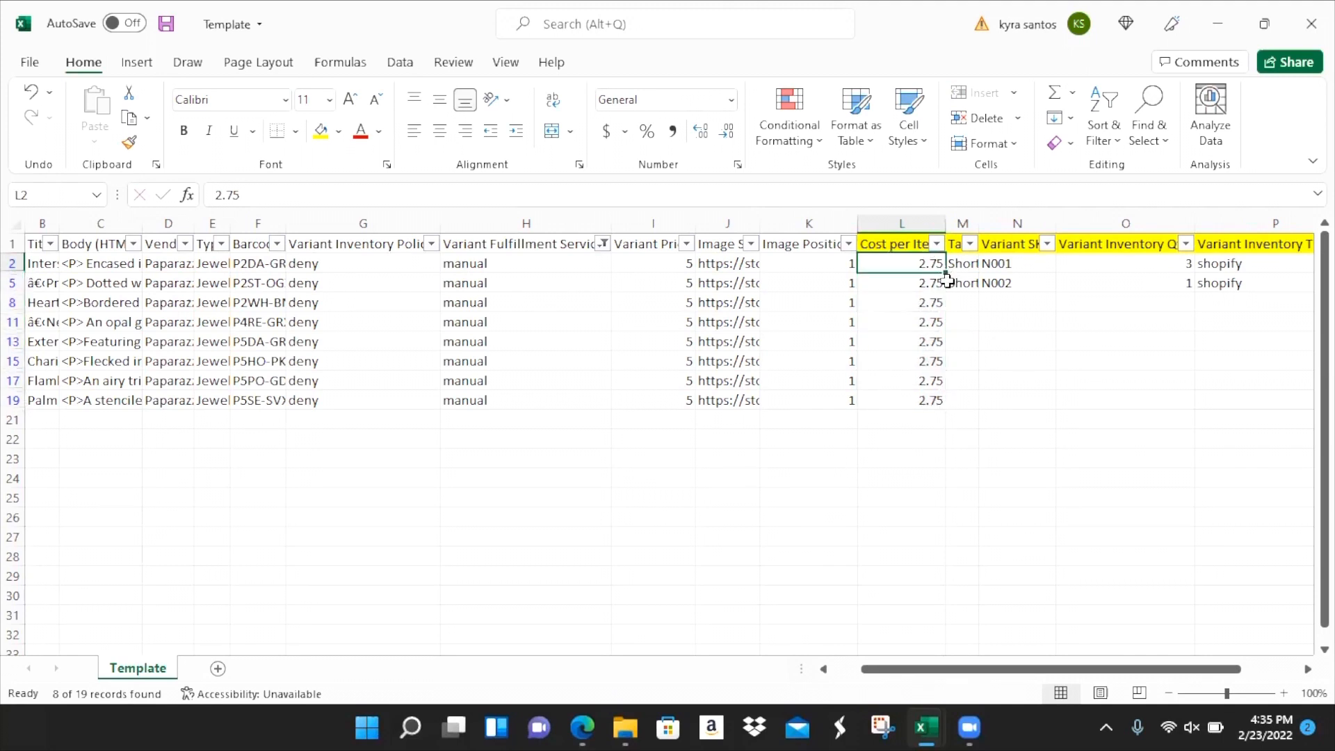
left_click_drag(947, 278, 933, 417)
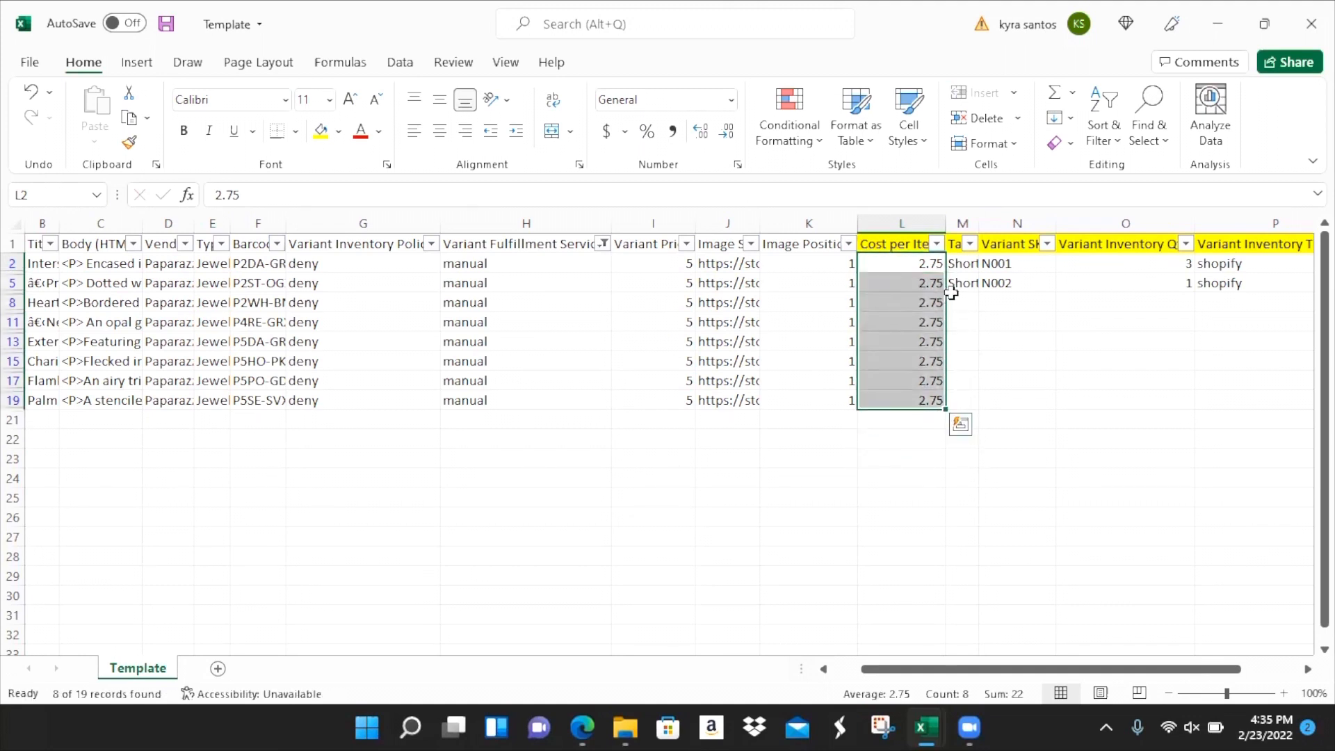
left_click(50, 298)
left_click_drag(50, 297, 87, 302)
- Append the Necklace Paparazzi wording to the Heart Full of Luster - Brown title in row 8
left_click(87, 302)
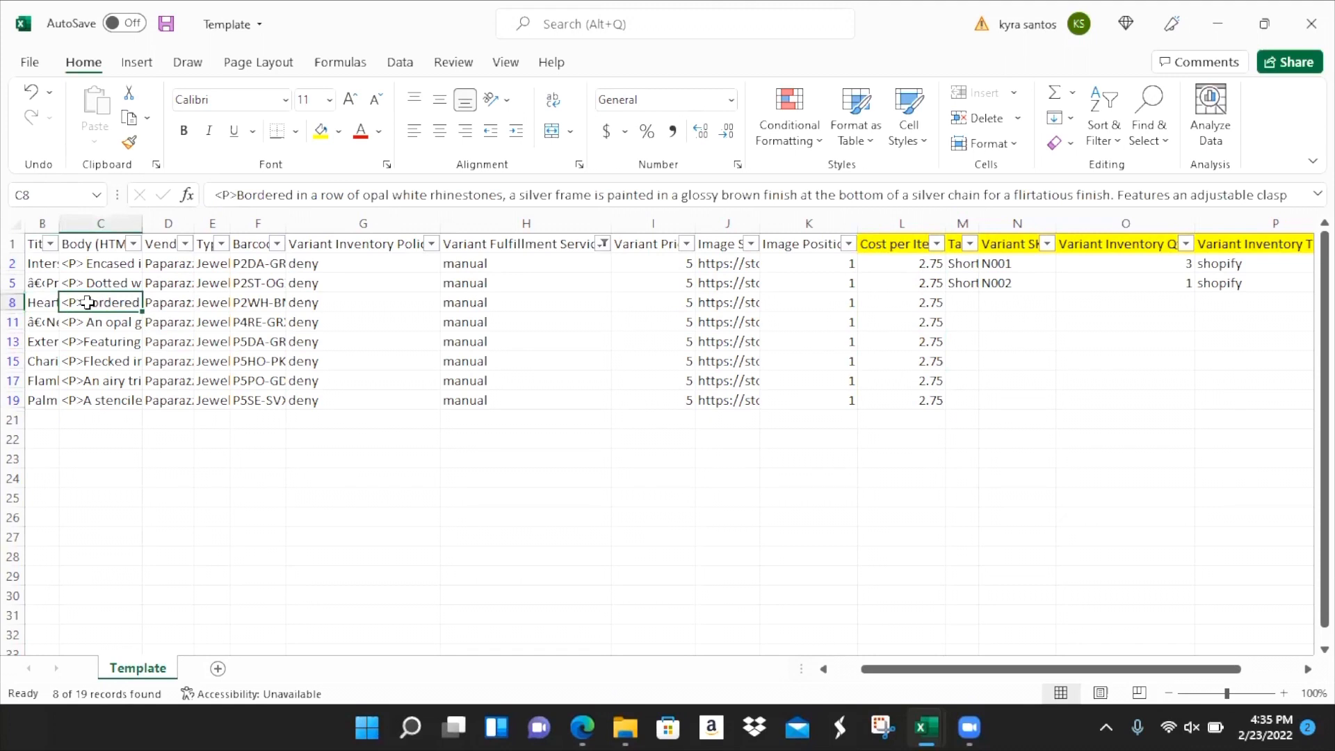
key("Left")
key("Left")
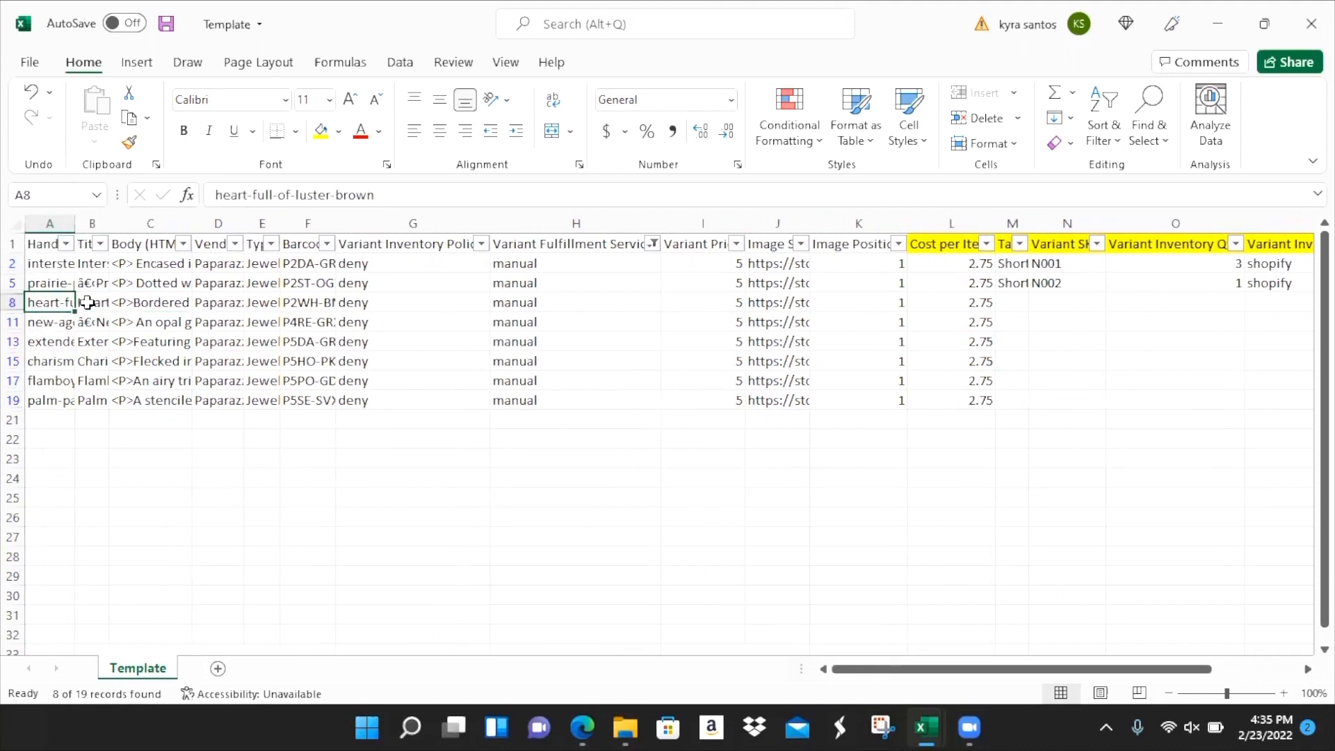
right_click(86, 301)
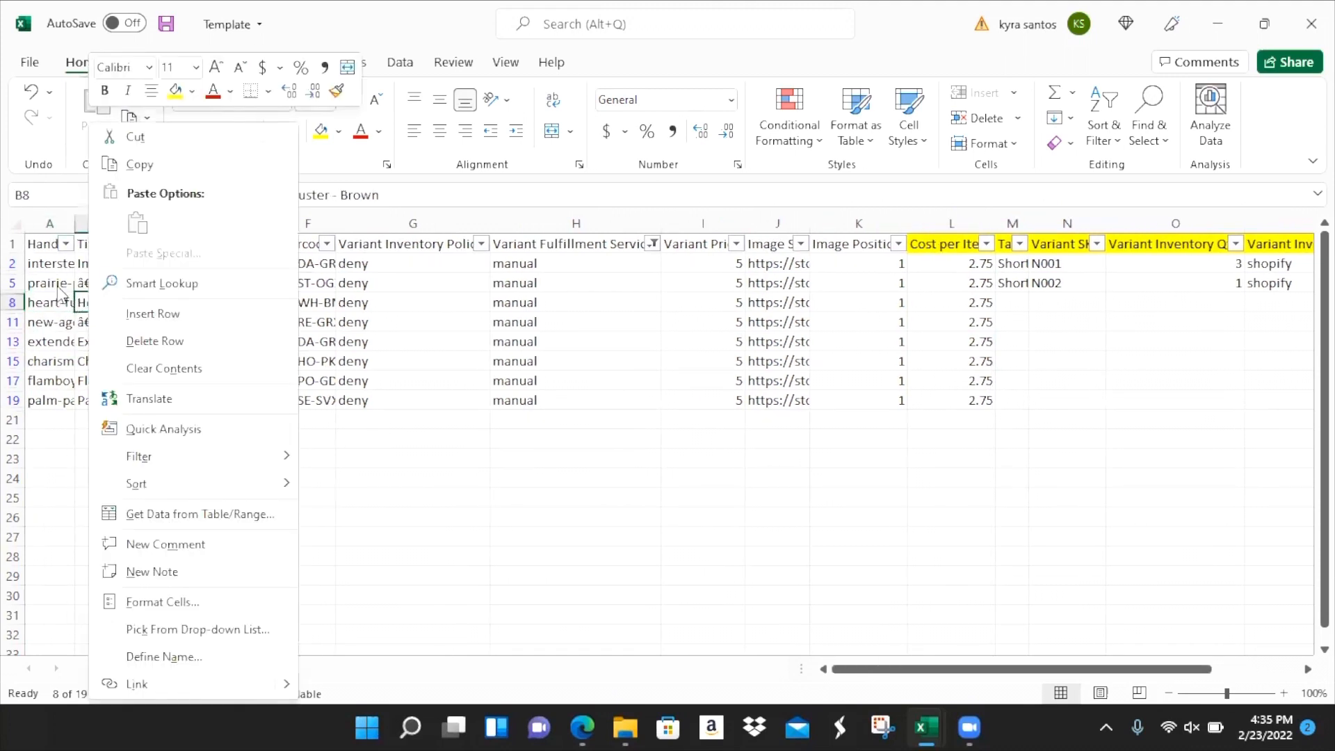
left_click(470, 279)
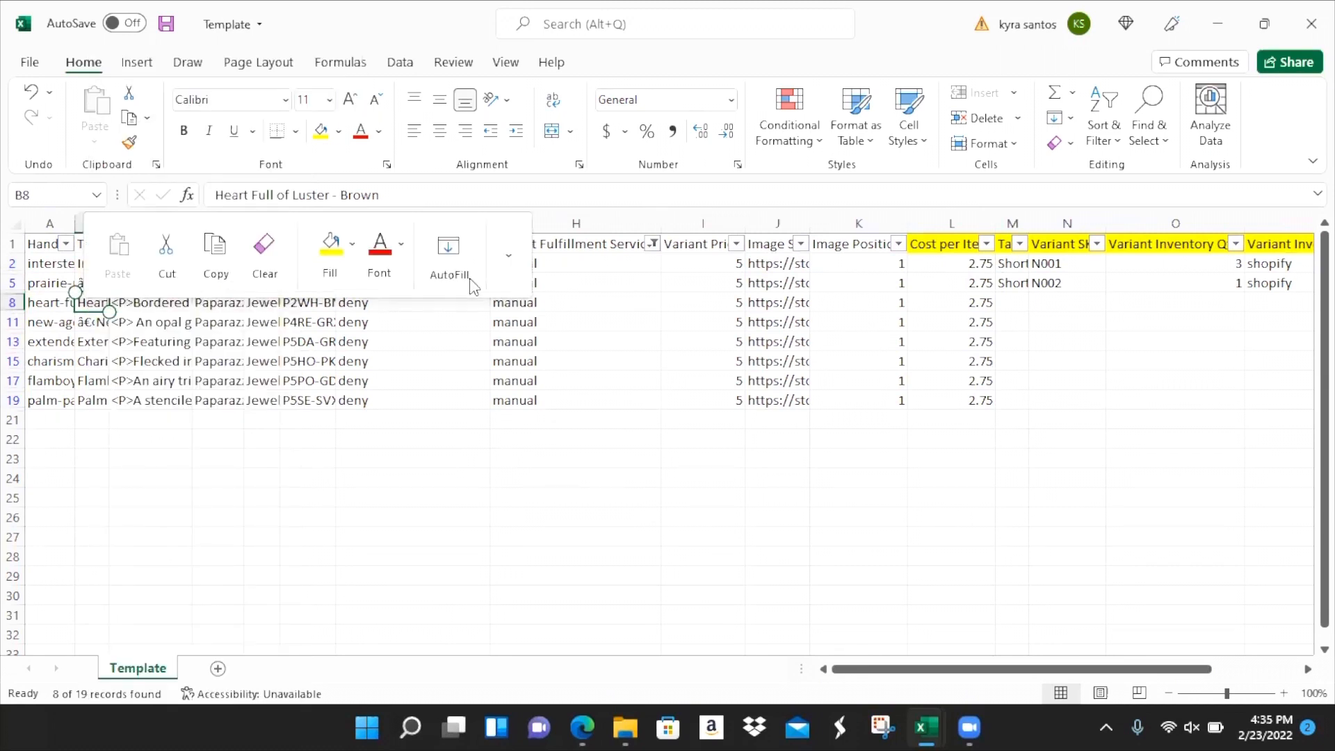
left_click(430, 196)
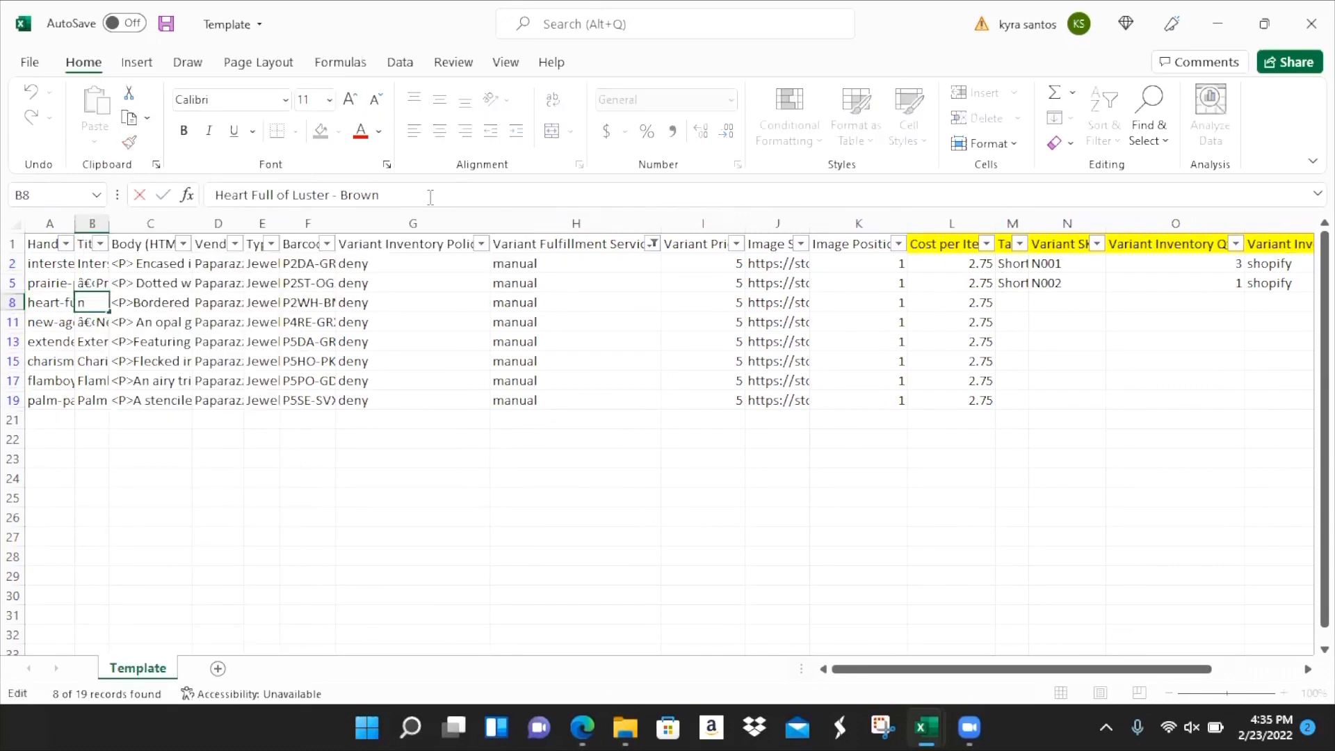
type("Necklace Papar")
key("Tab")
key("Tab")
key("Tab")
key("Tab")
key("Tab")
key("Tab")
key("Tab")
key("Tab")
key("Tab")
key("Tab")
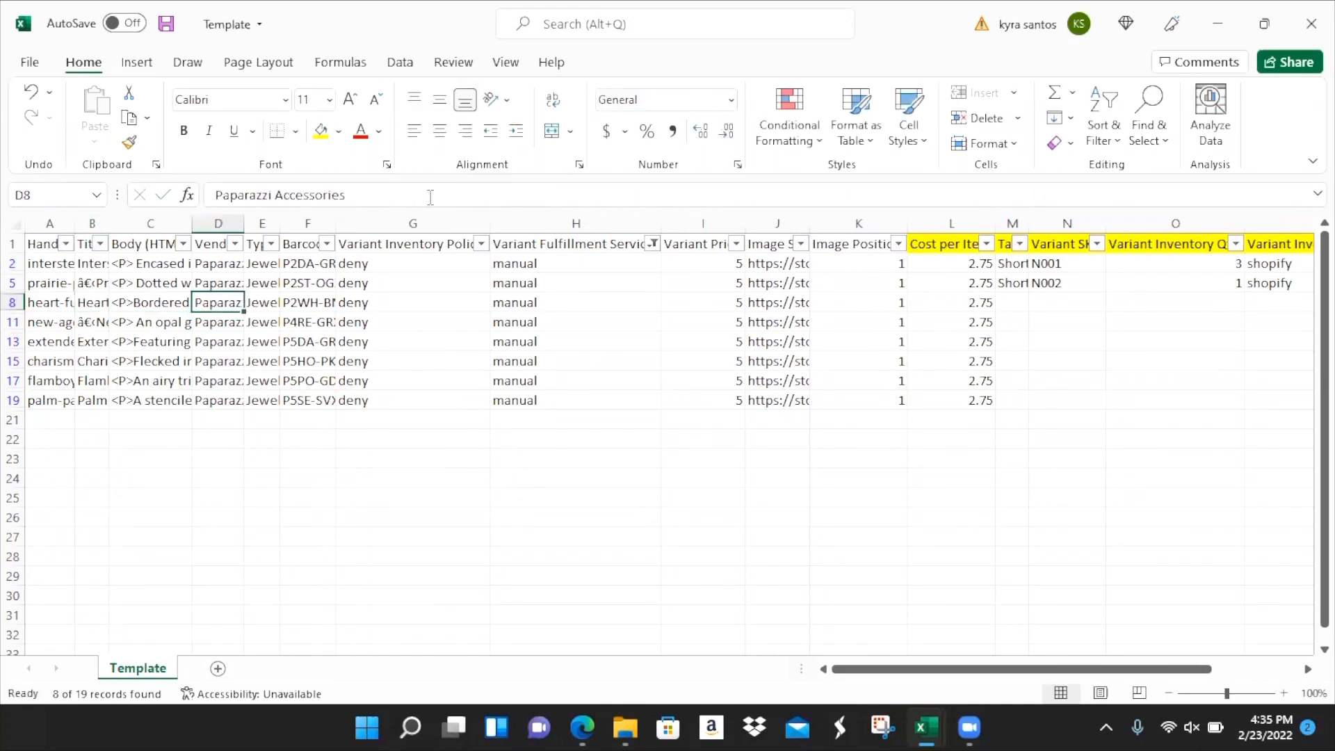
- Give row 8 tags Short Necklaces, Brown, Heart, Silver, SKU N003, quantity 1 and tracker shopify
key("Tab")
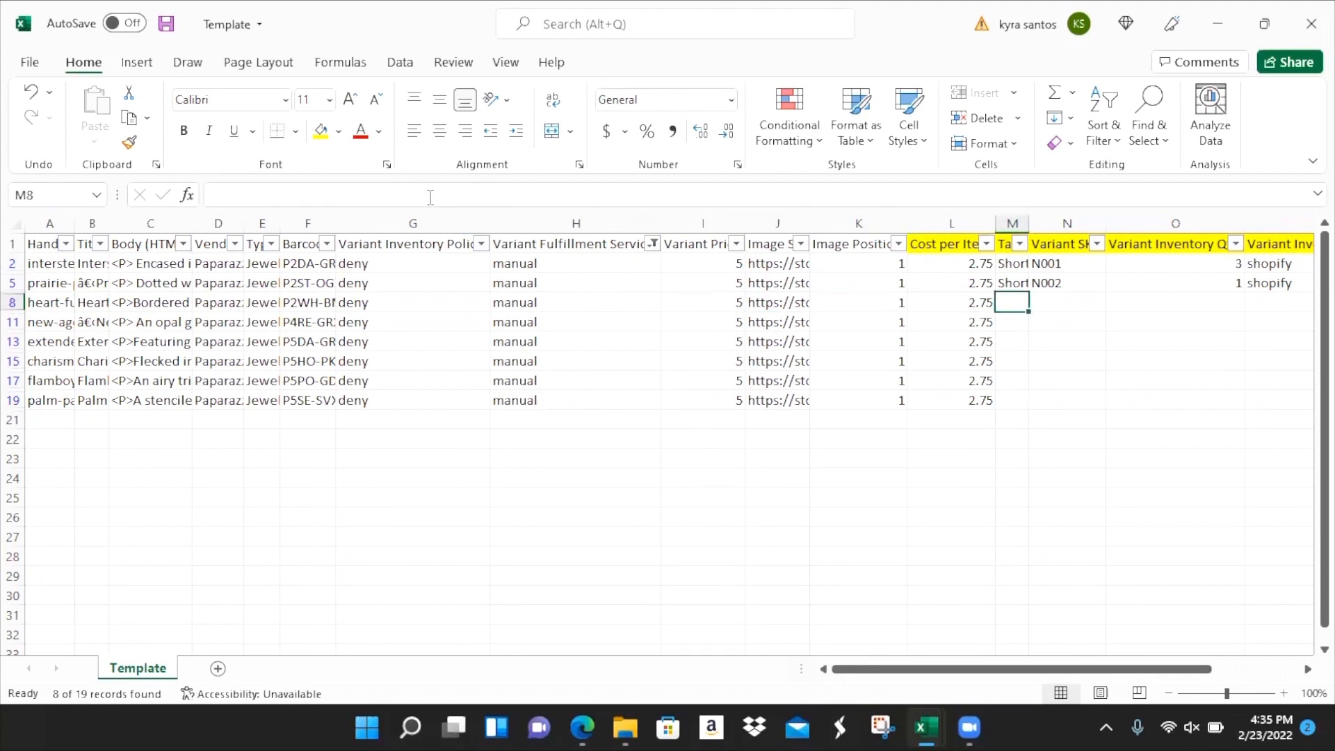
type("Short Necklaces")
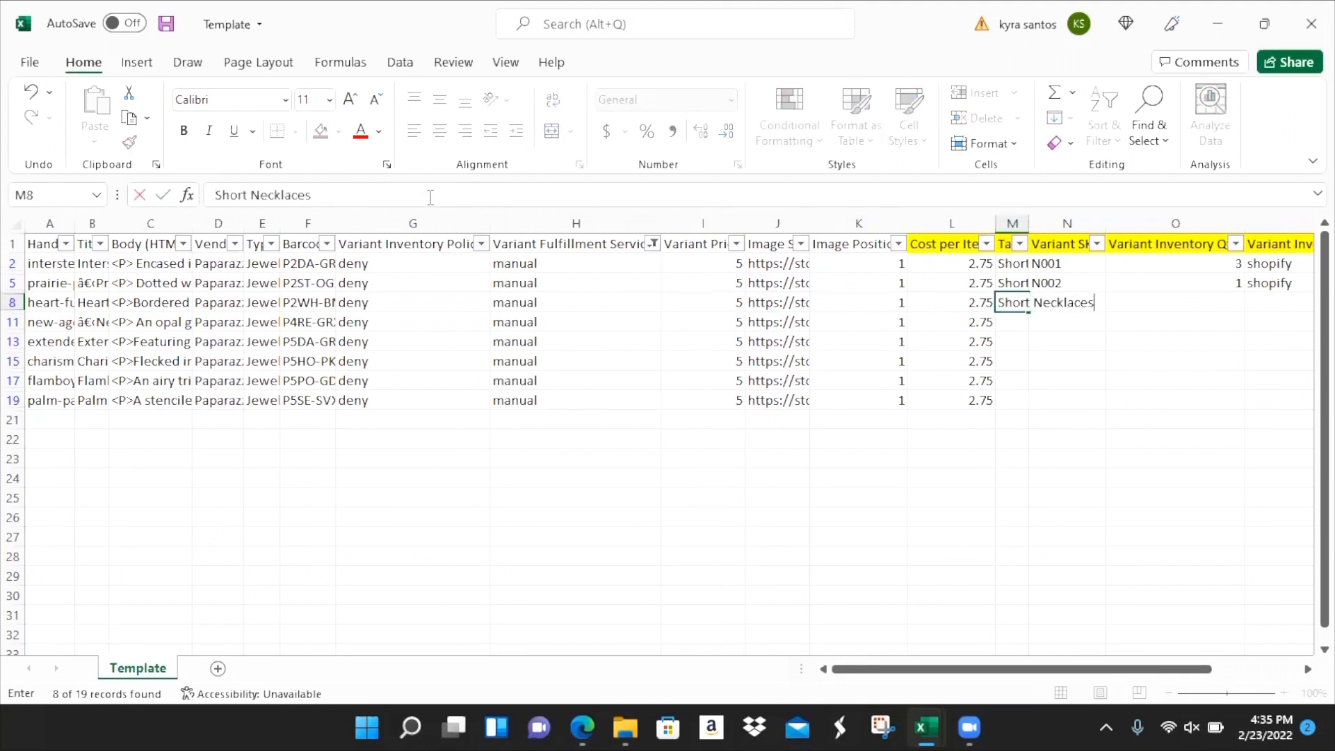
type(", Brown, Heart, Silver")
key("Tab")
type("N00")
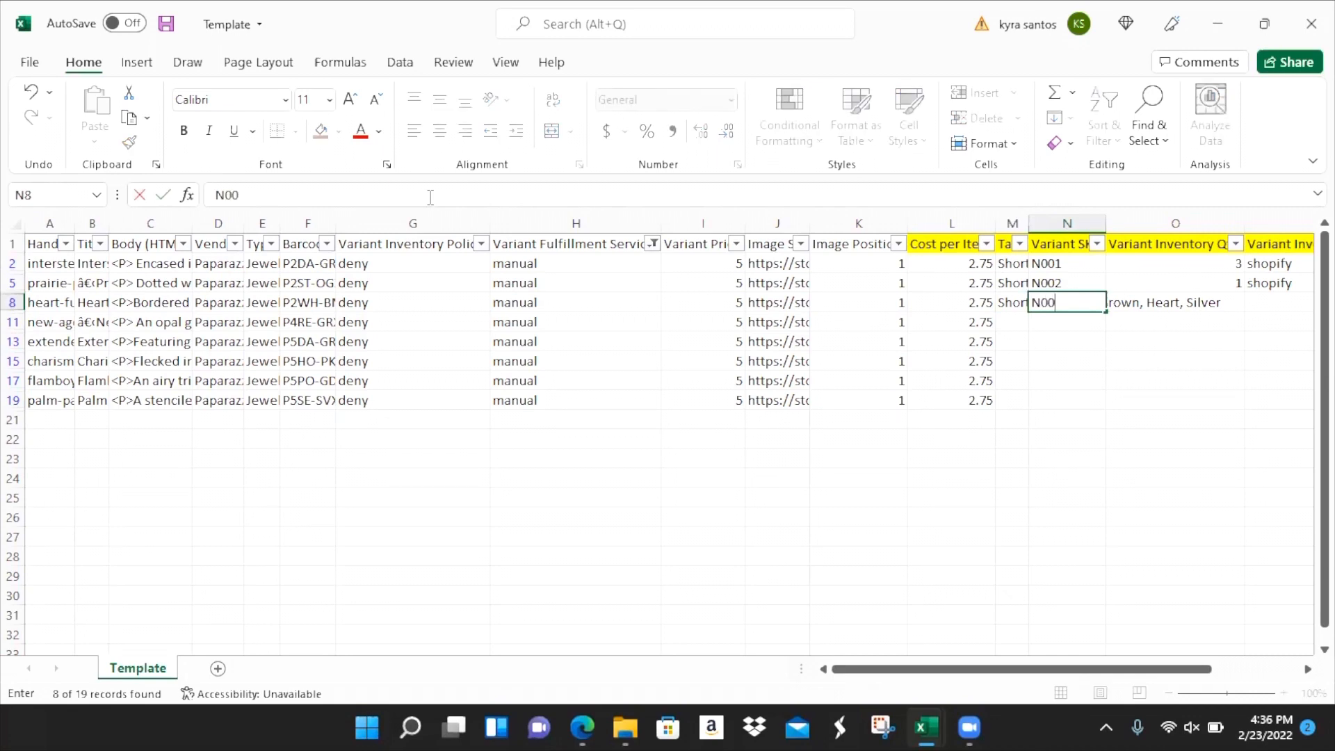
key("Tab")
type("1")
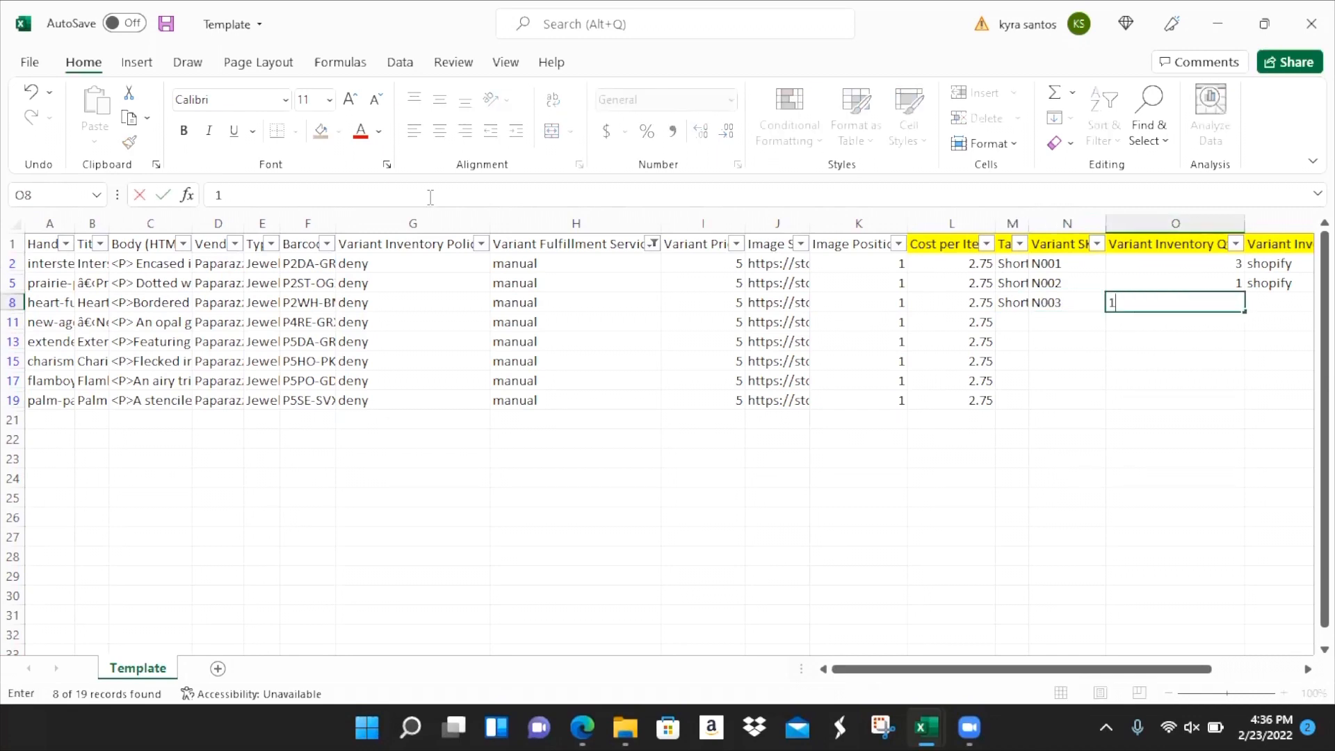
key("Tab")
type("shopify")
key("Return")
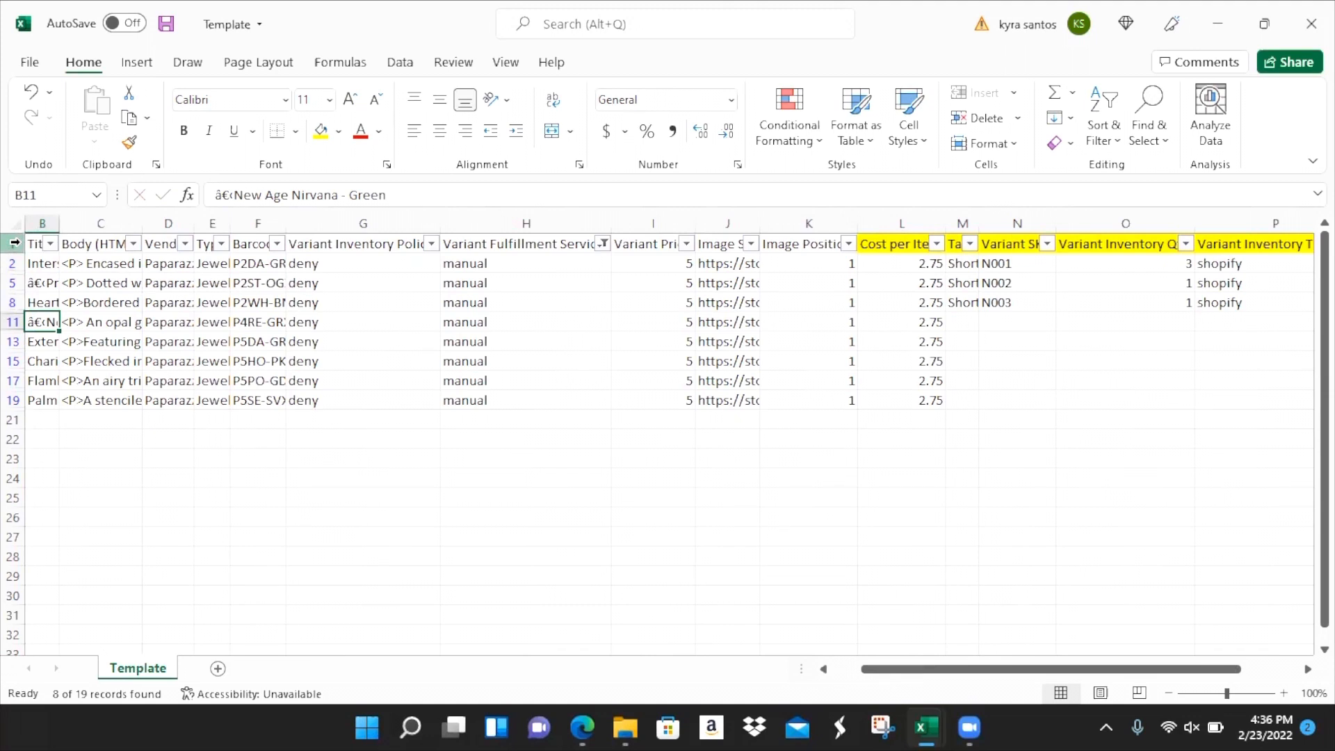
- Turn off the filter so every row of the Template sheet shows again
key("ctrl+shift+l")
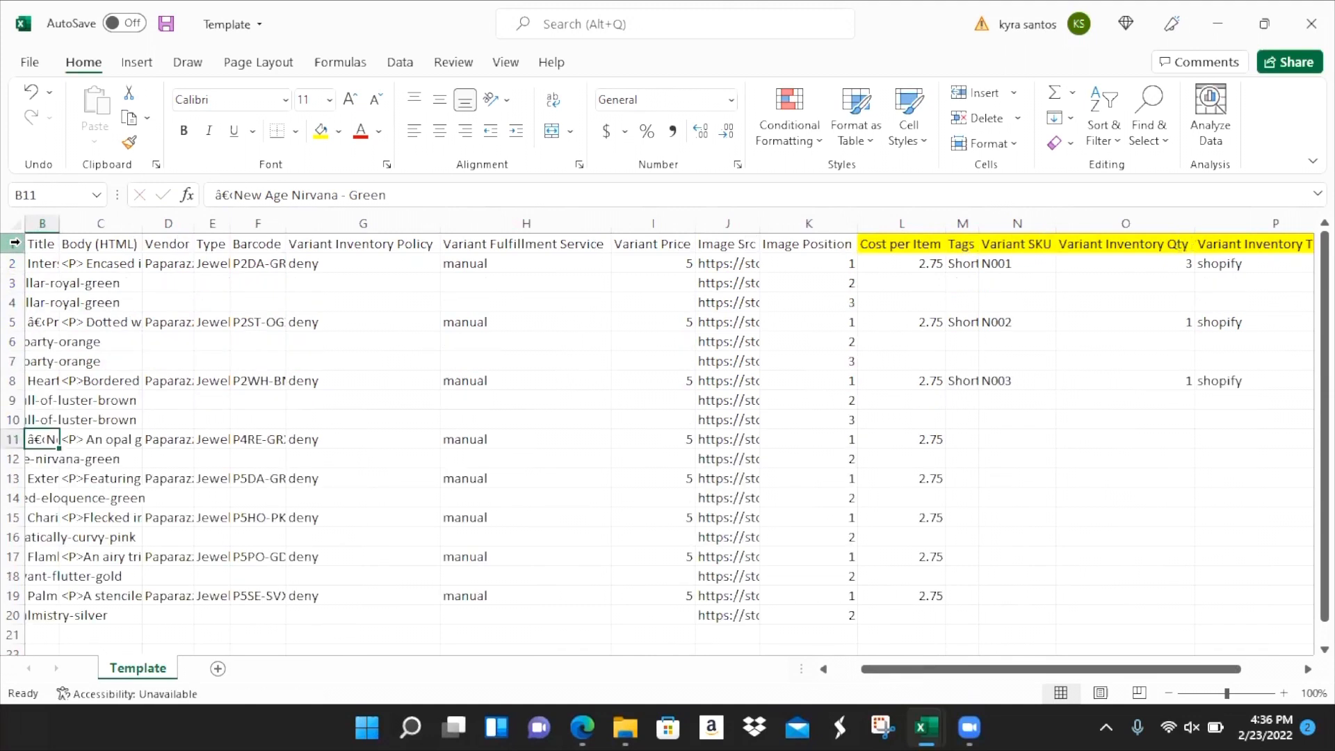
left_click(15, 241)
right_click(14, 241)
left_click(1101, 137)
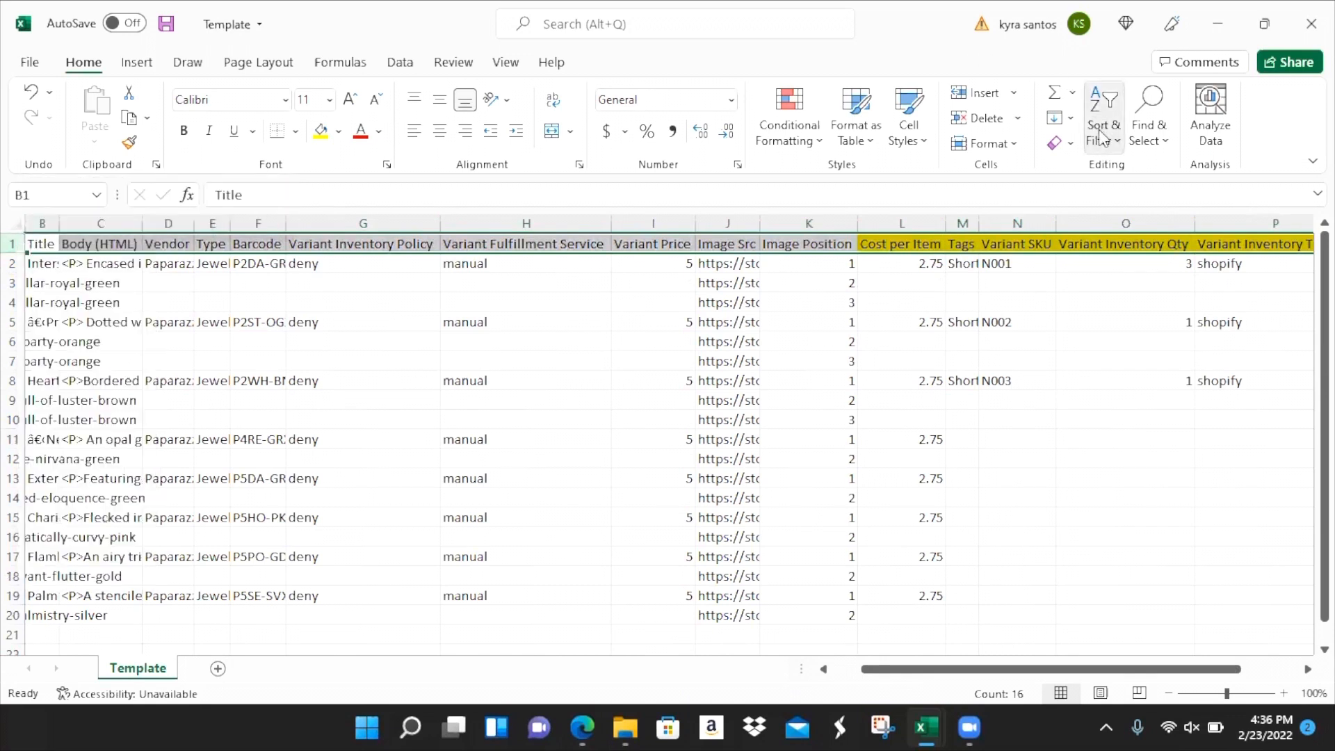
left_click(1101, 137)
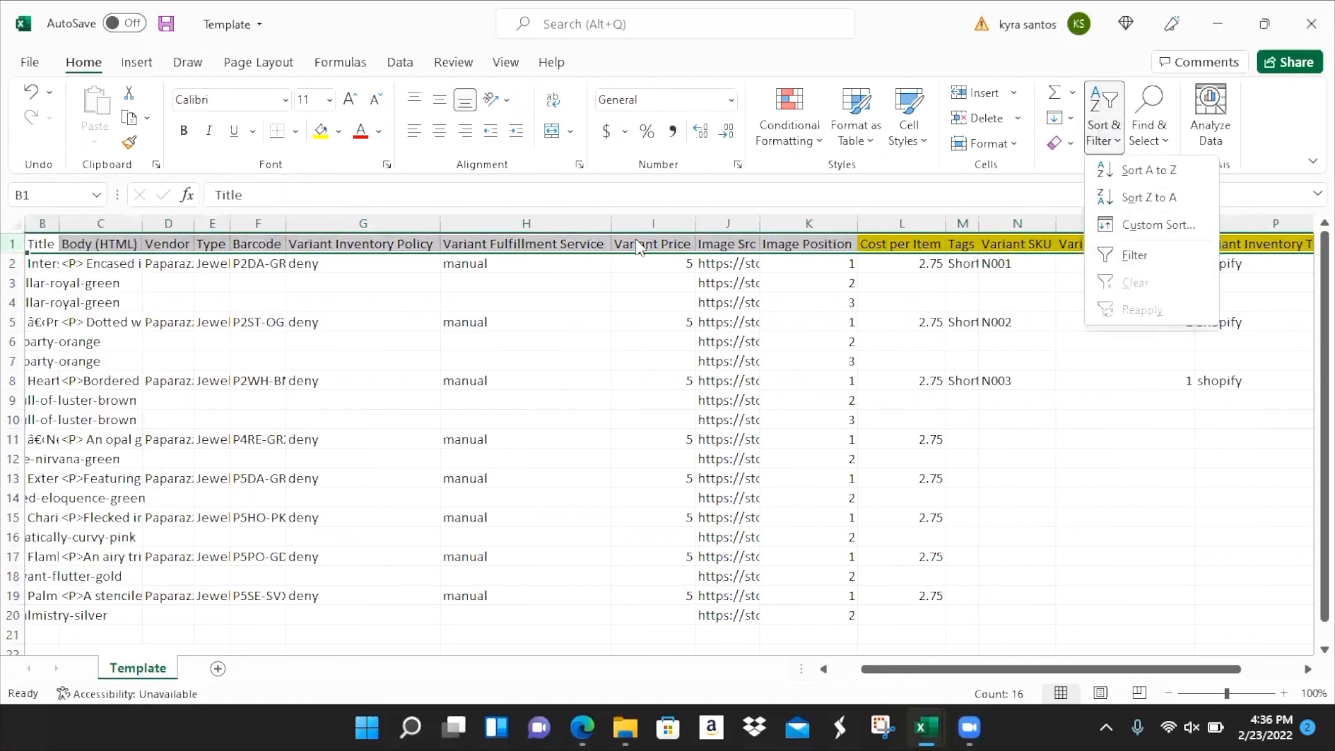
left_click(665, 212)
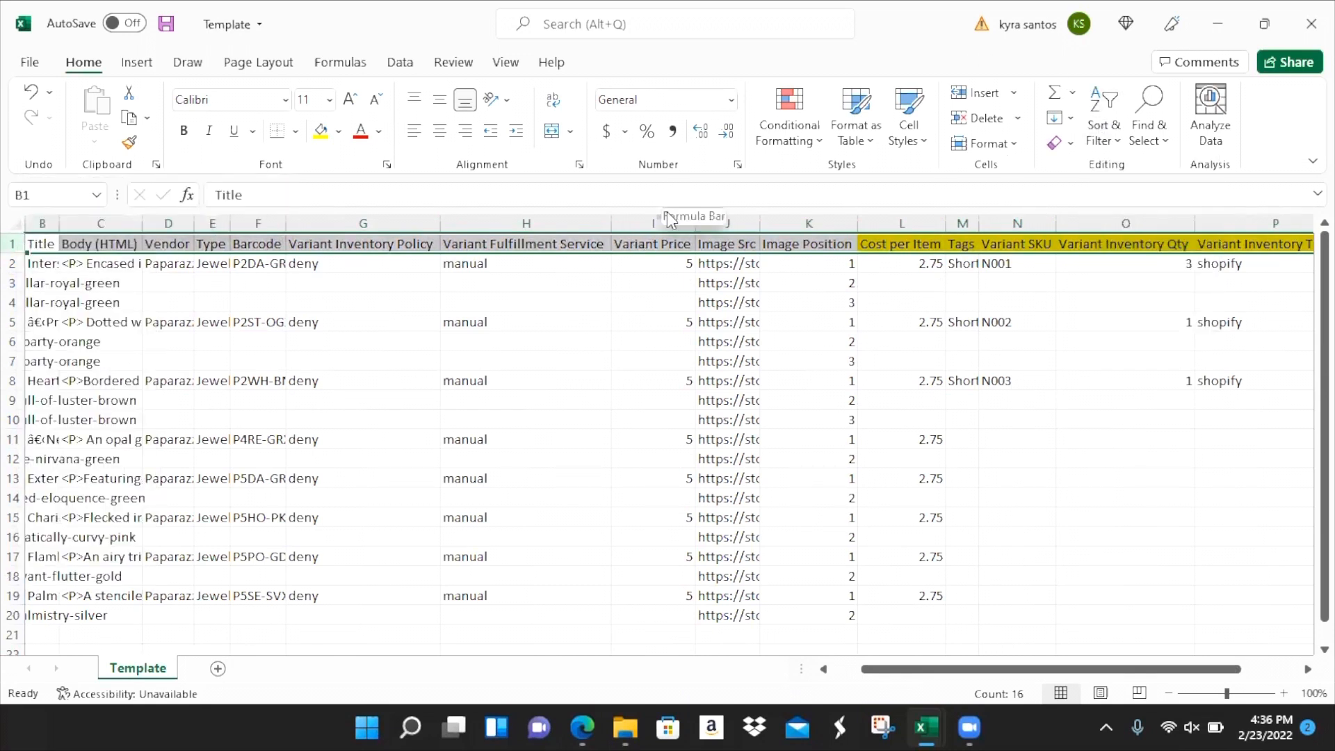
- Delete the extra product rows from row 11 down and save the Template workbook
left_click(110, 406)
key("Down")
key("Left")
key("Left")
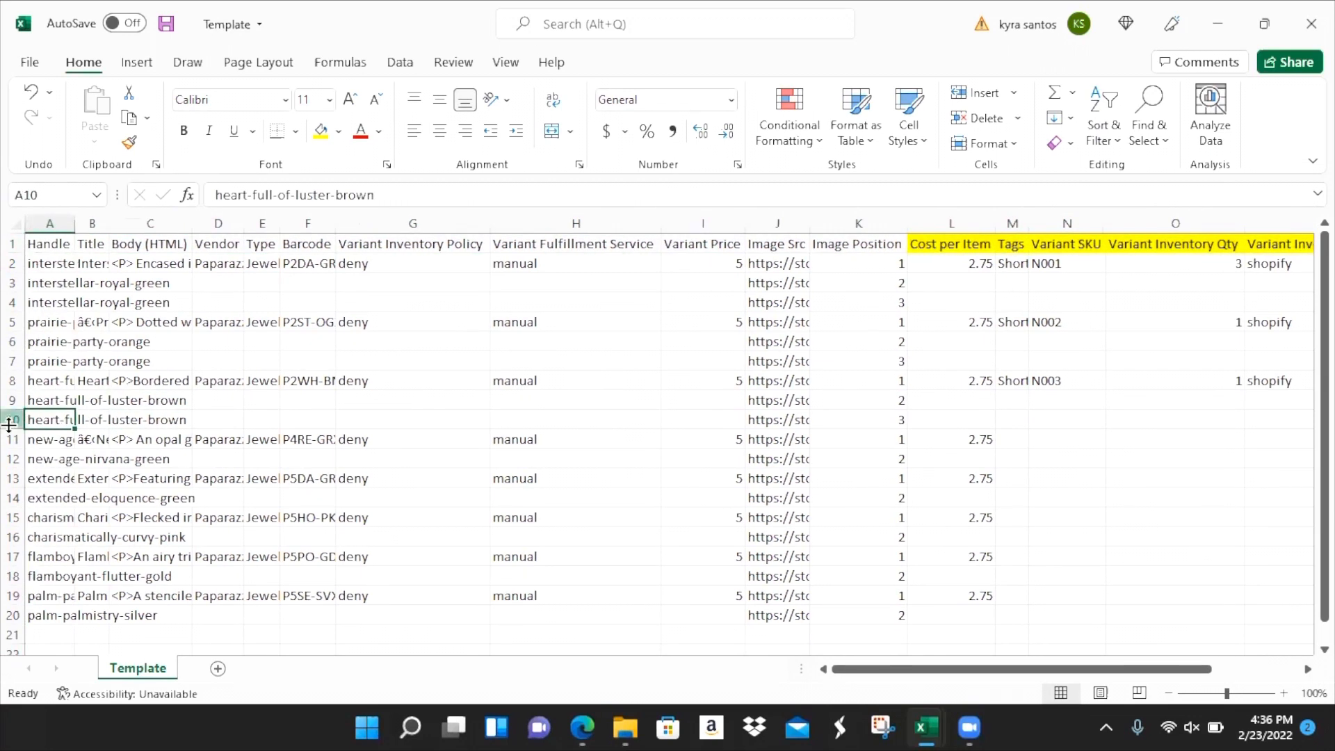
left_click_drag(14, 439, 8, 624)
right_click(123, 461)
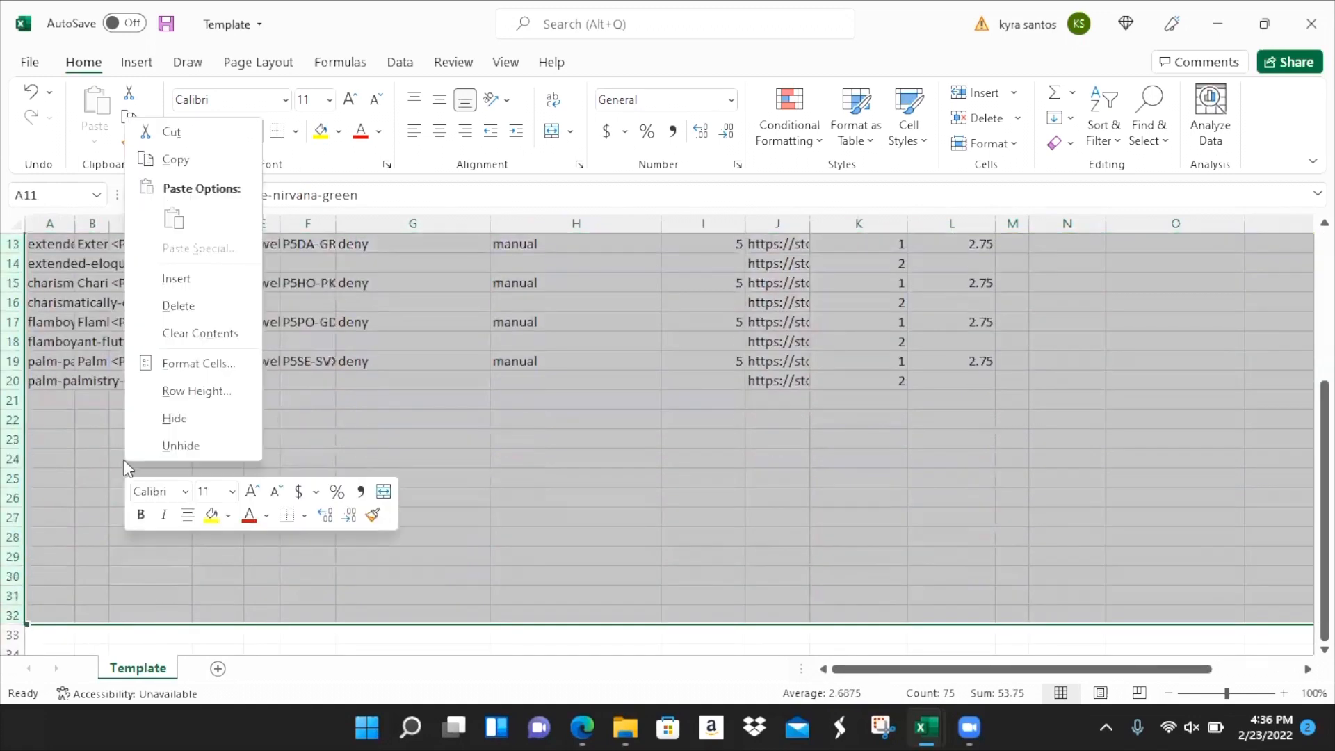
left_click(193, 302)
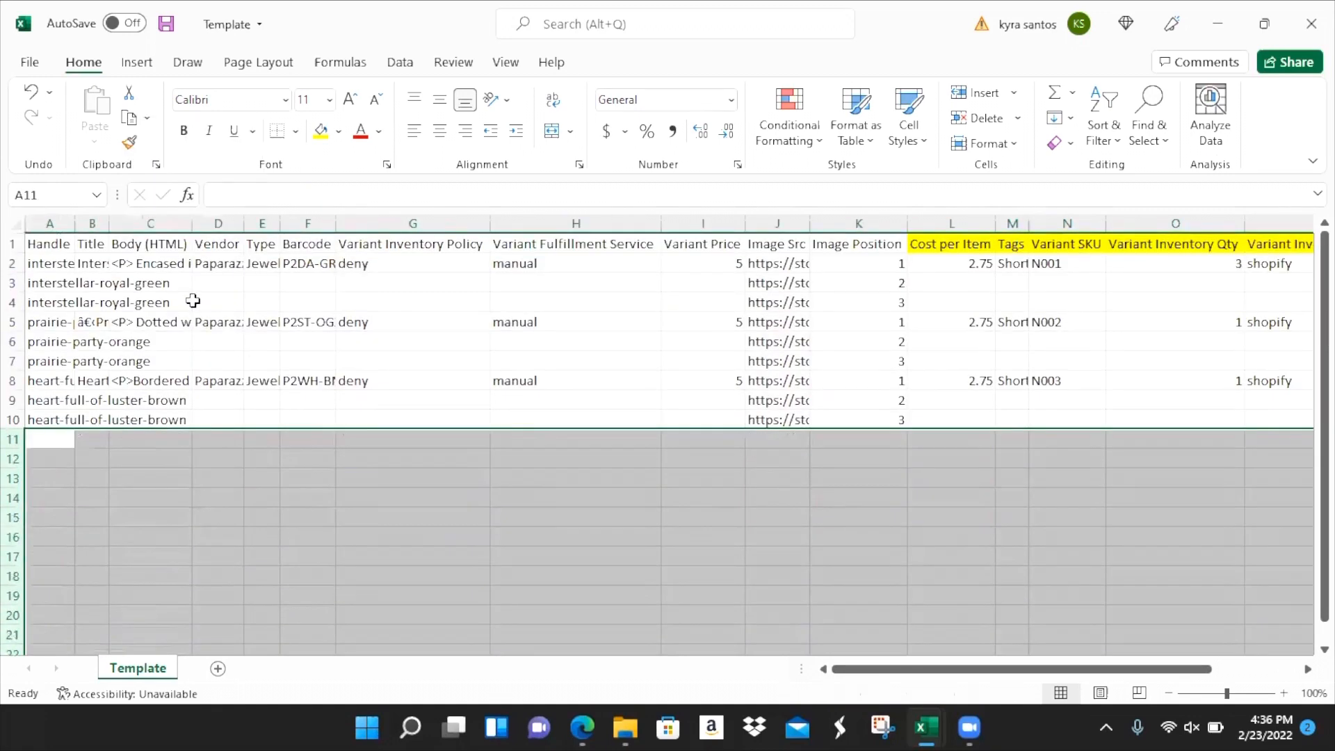
left_click(58, 242)
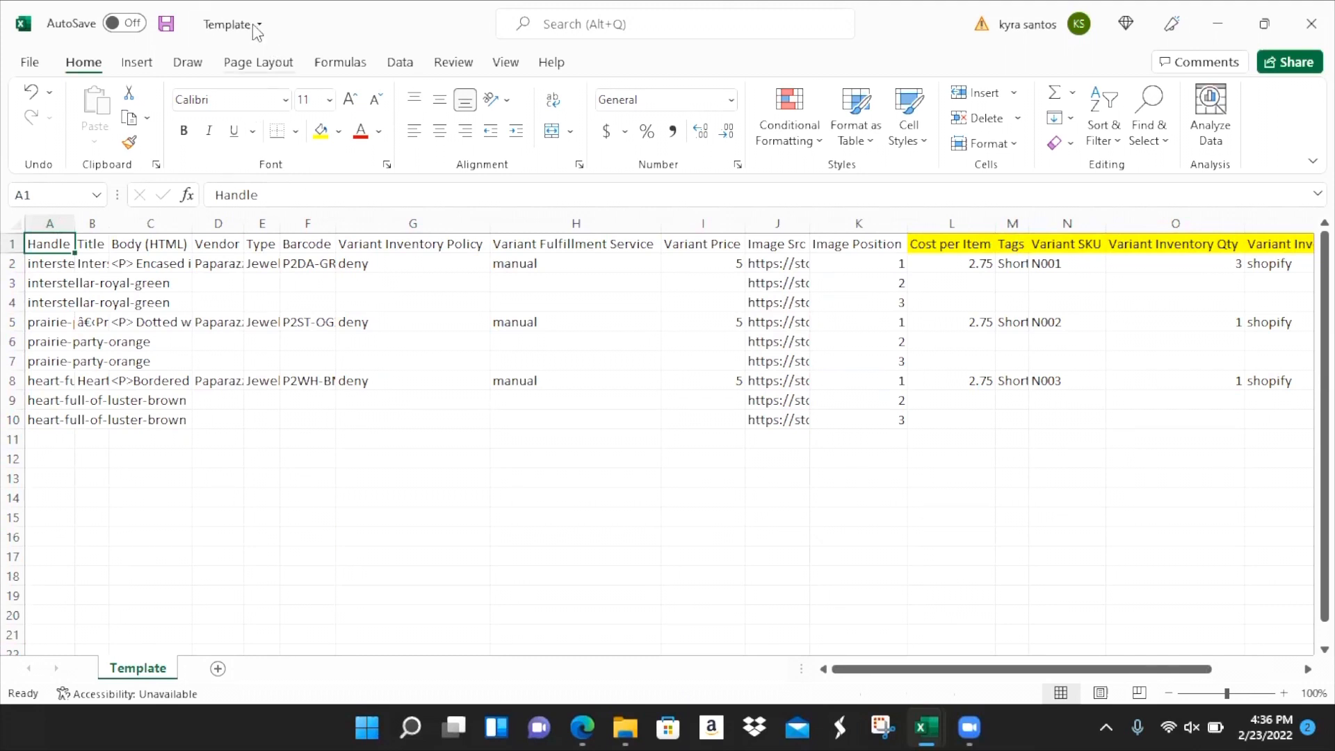
left_click(165, 27)
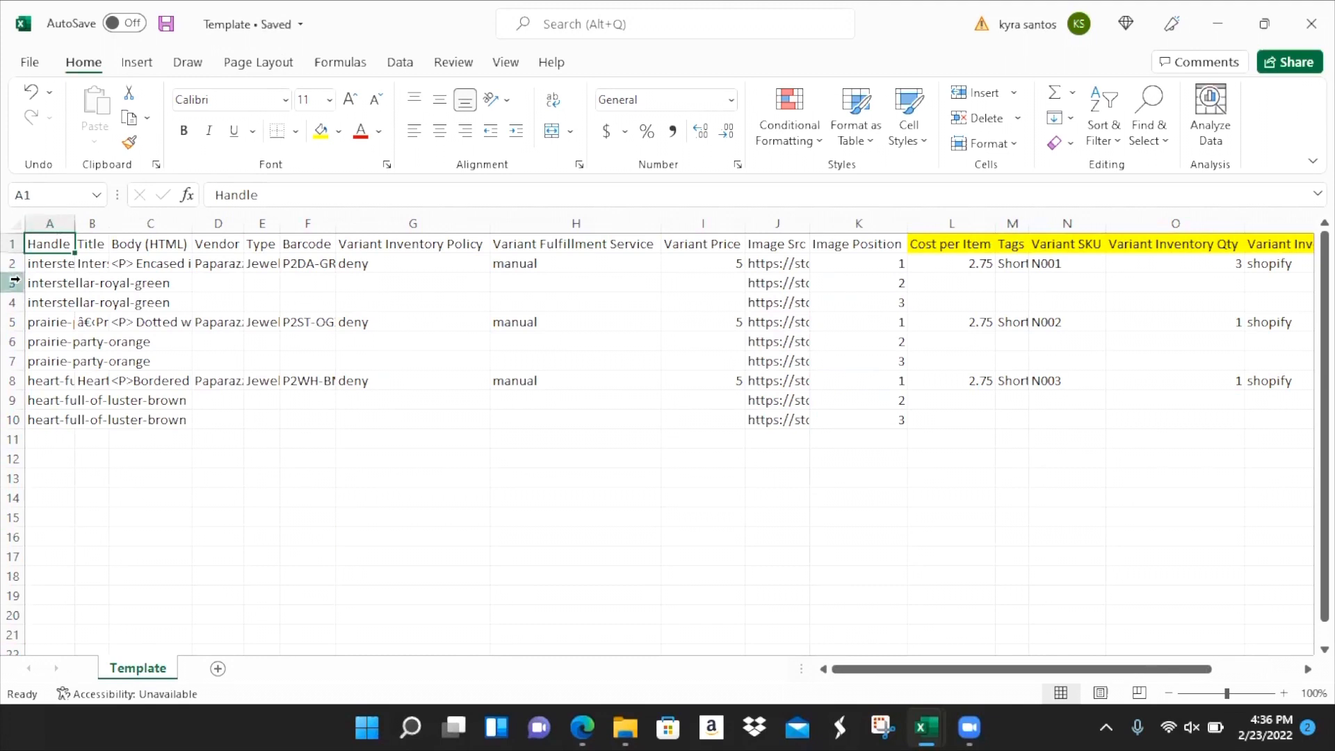
- Reselect rows 2–12 to confirm only the three necklaces remain
left_click_drag(14, 262, 14, 418)
left_click(14, 418)
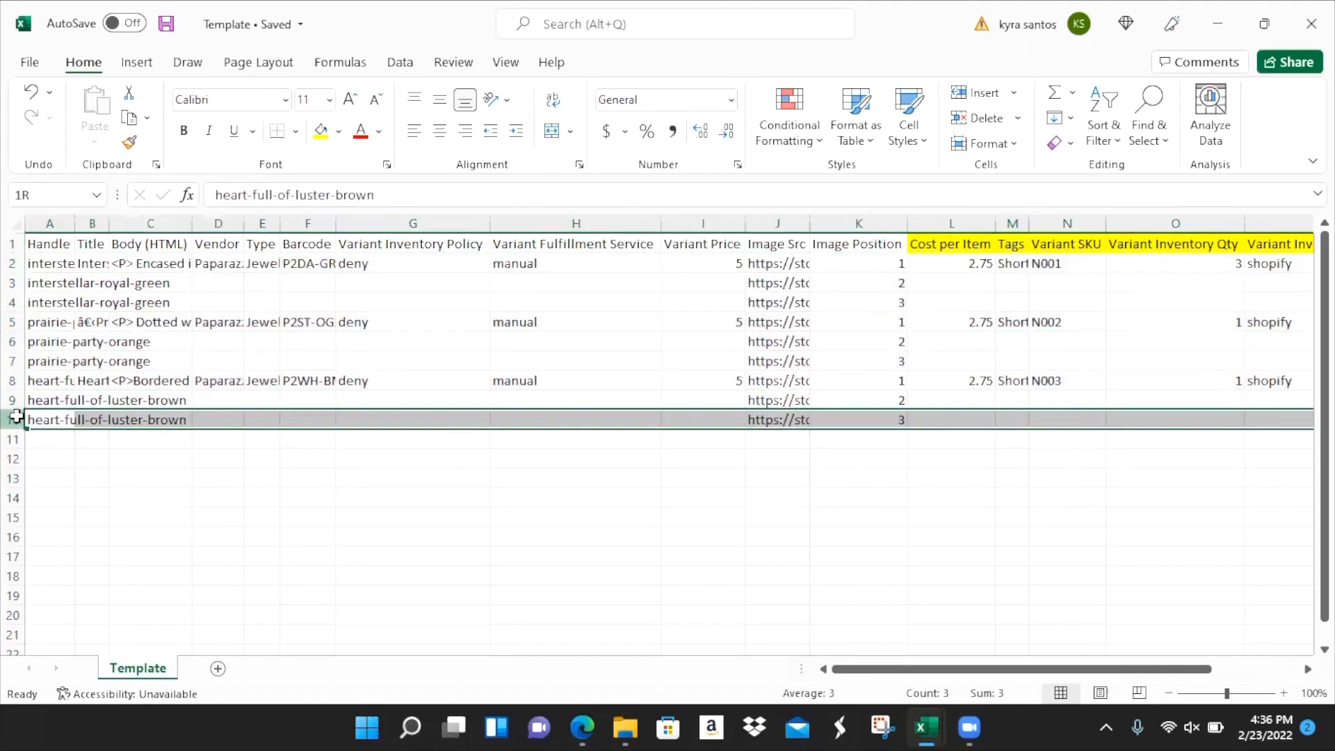
left_click_drag(13, 268, 14, 459)
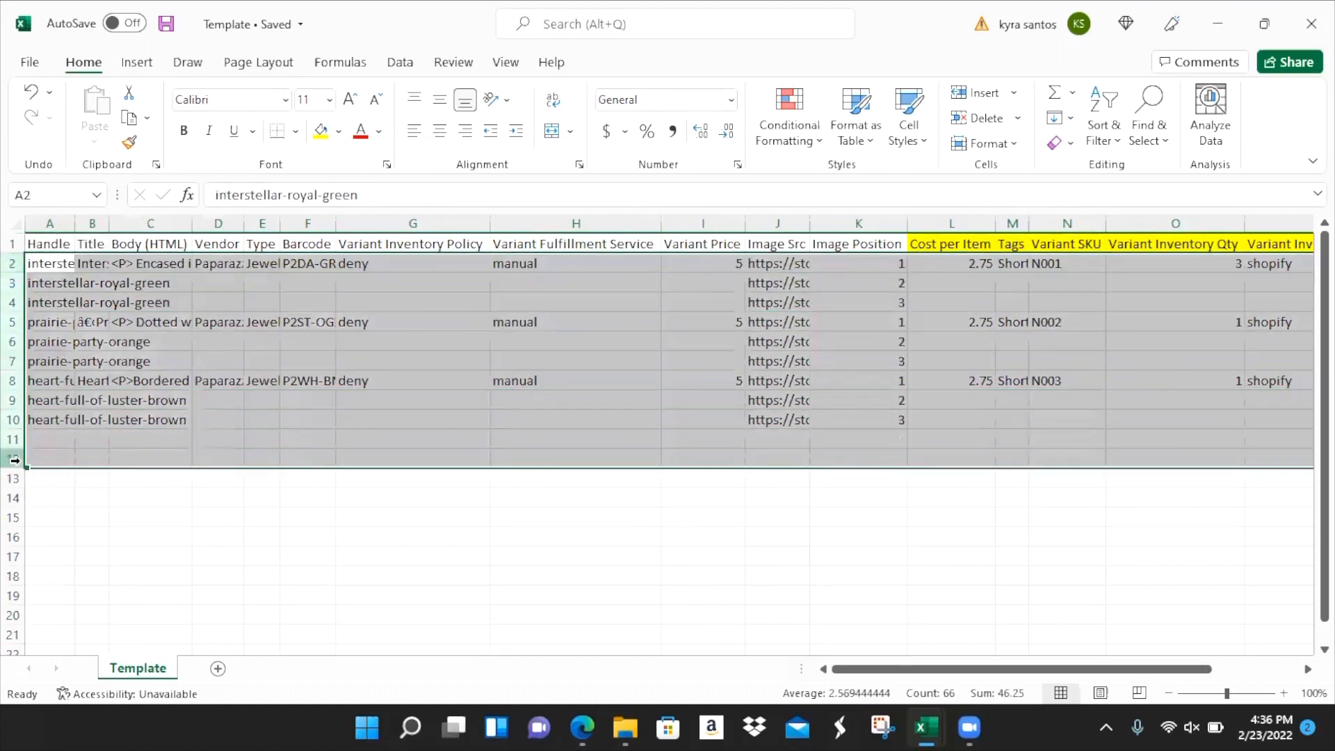
right_click(104, 343)
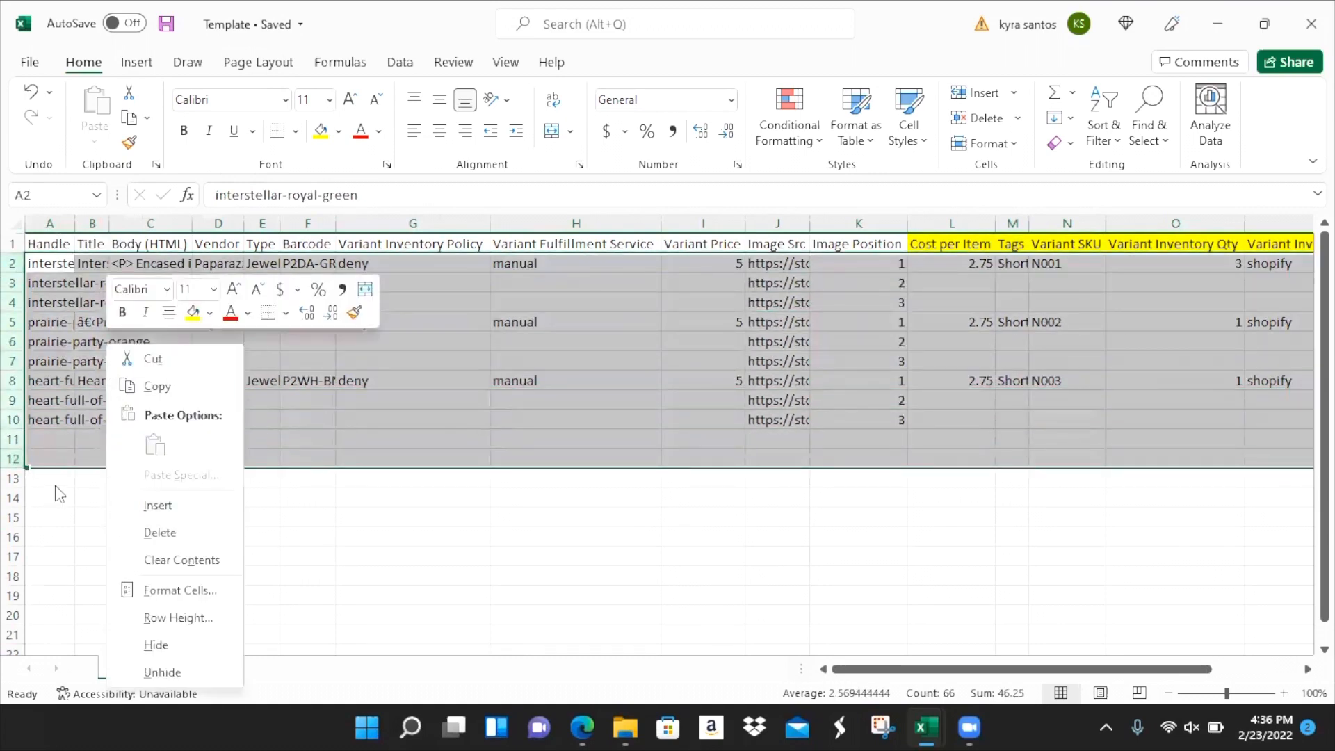
key("Escape")
left_click(32, 243)
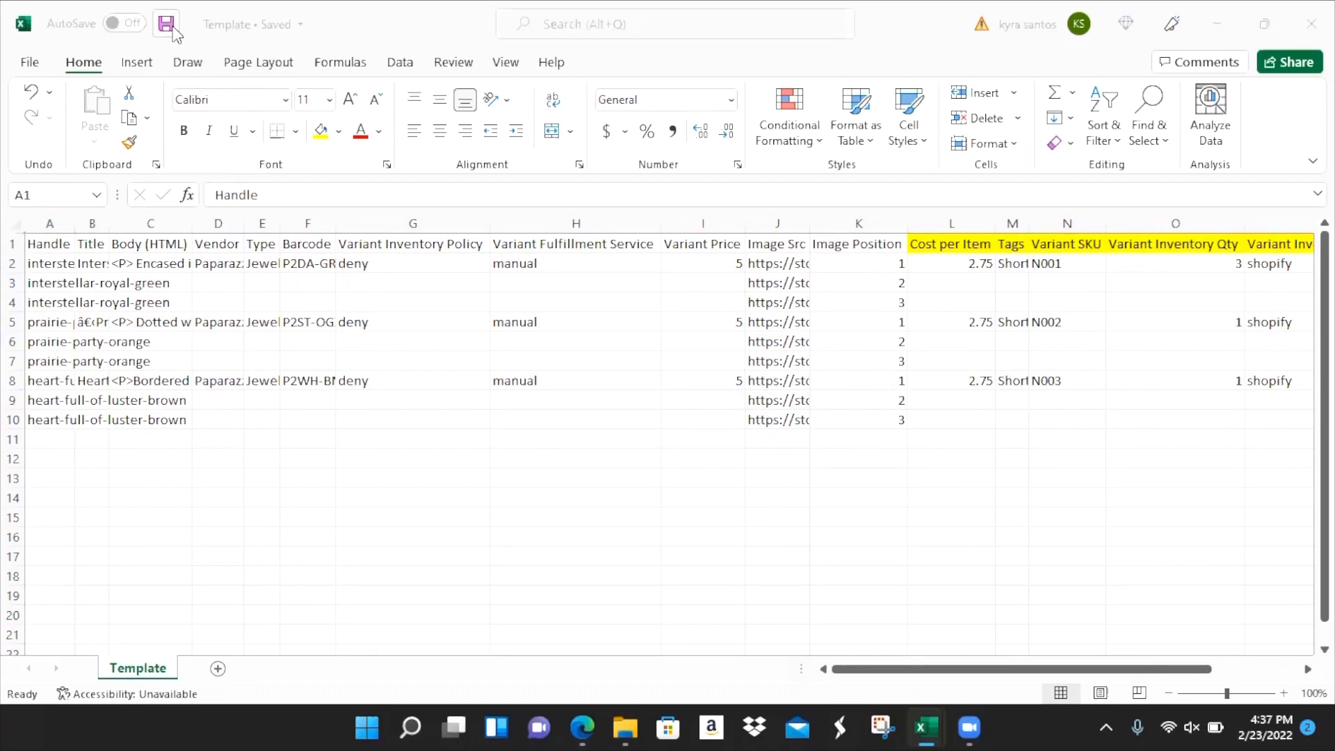
key("alt+Tab")
key("alt+Tab")
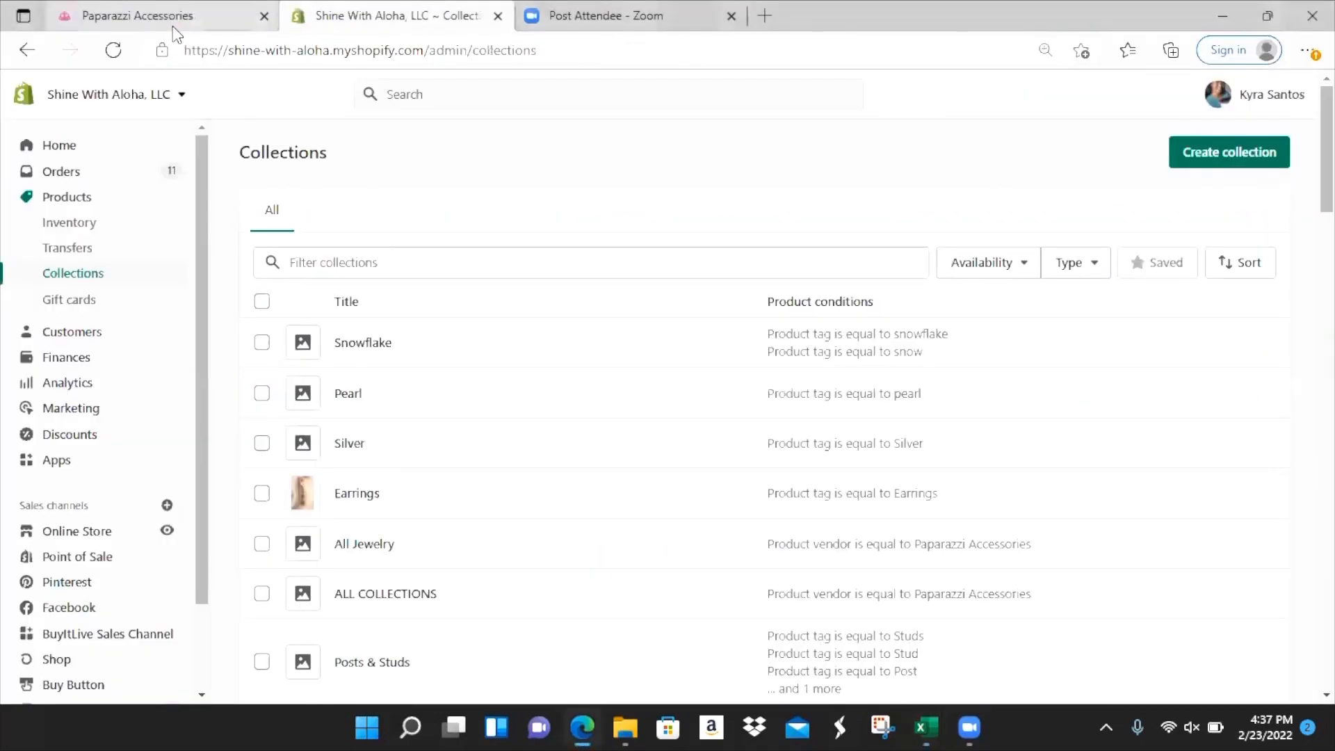
- From Products, start a CSV import and attach Template.csv from the Downloads folder
left_click(79, 203)
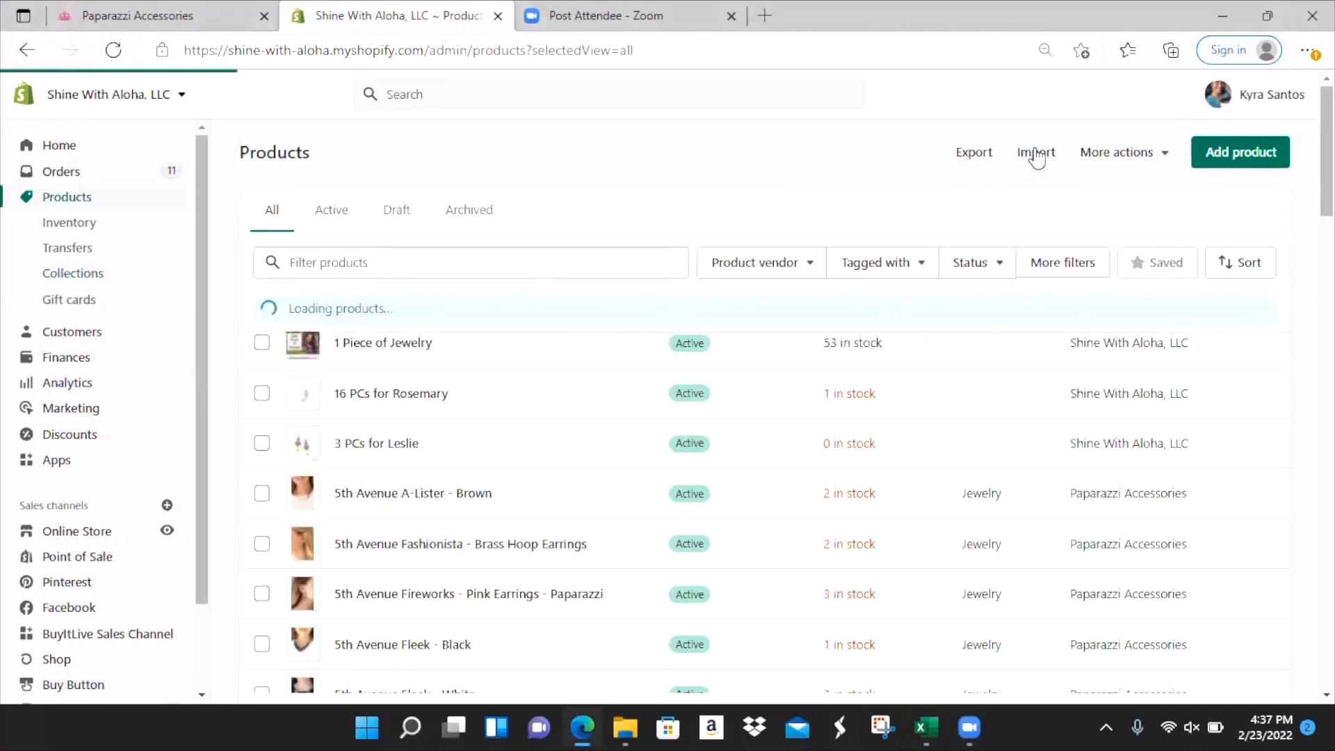
left_click(1035, 153)
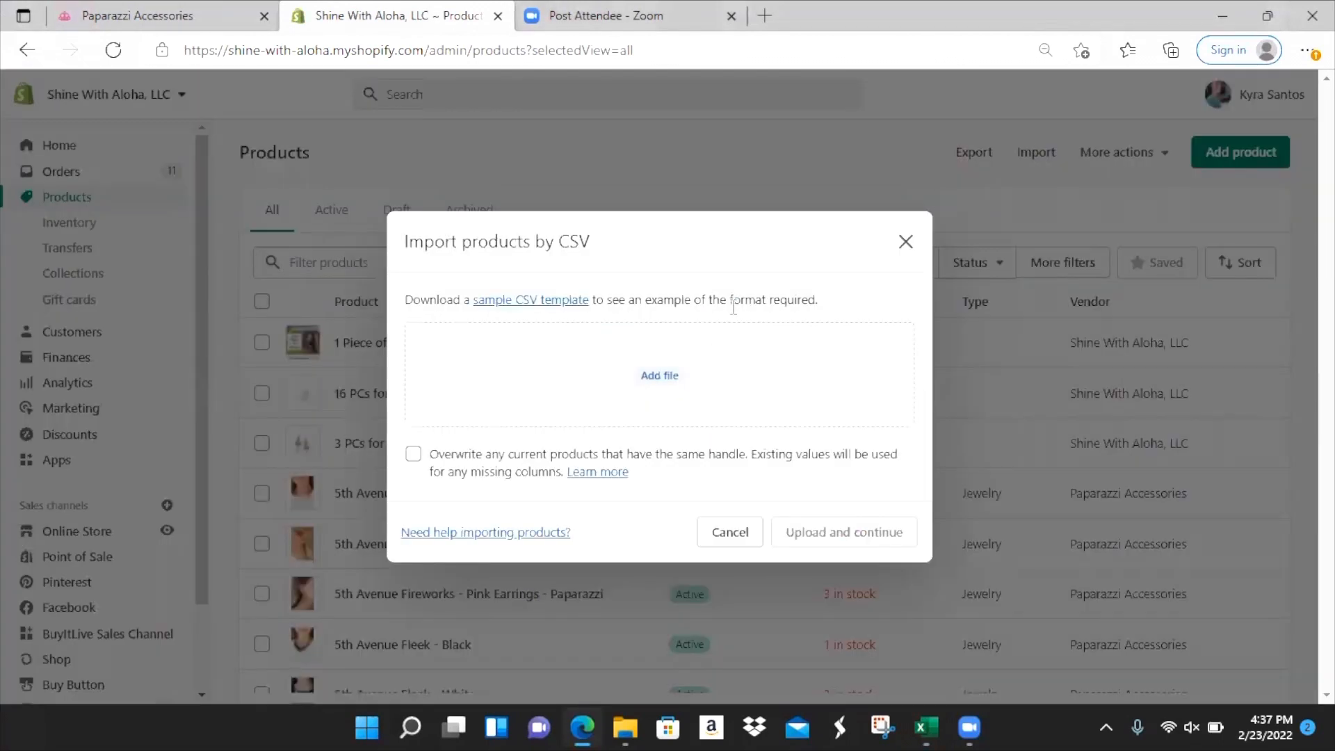
left_click(664, 375)
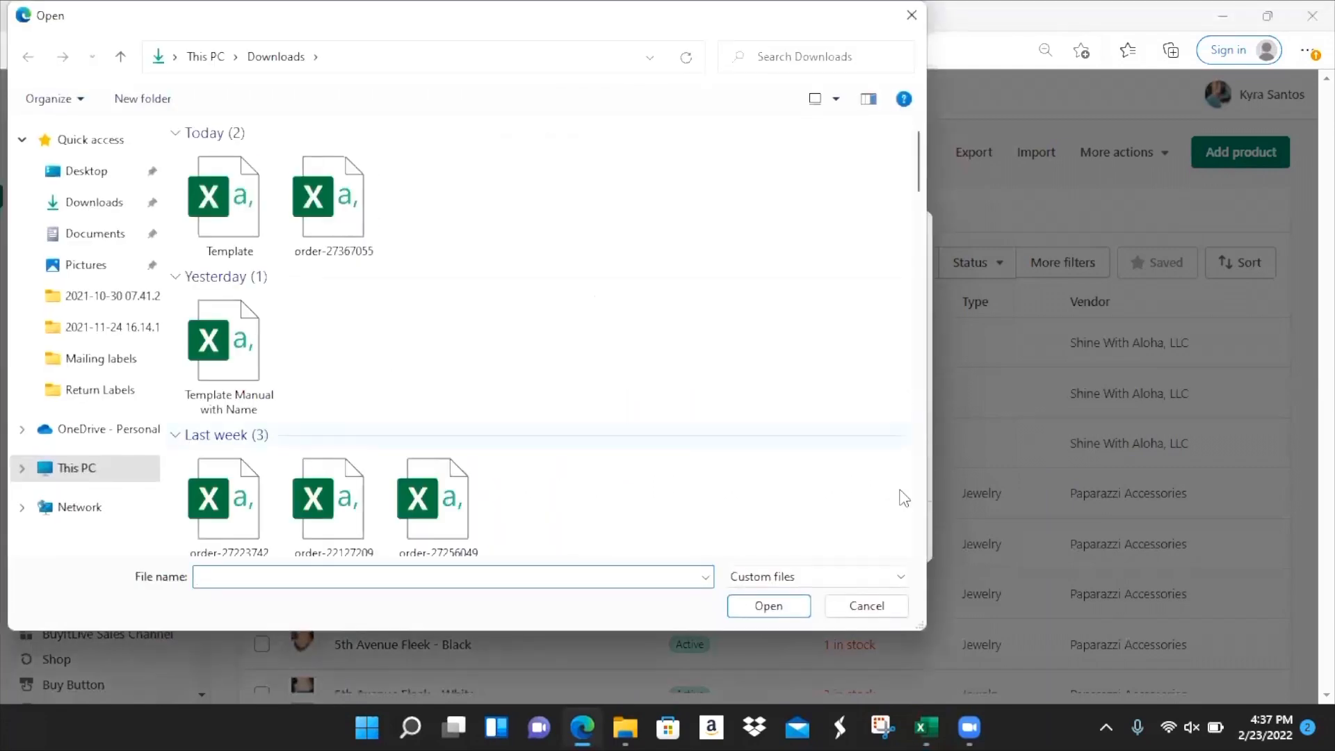
left_click(867, 605)
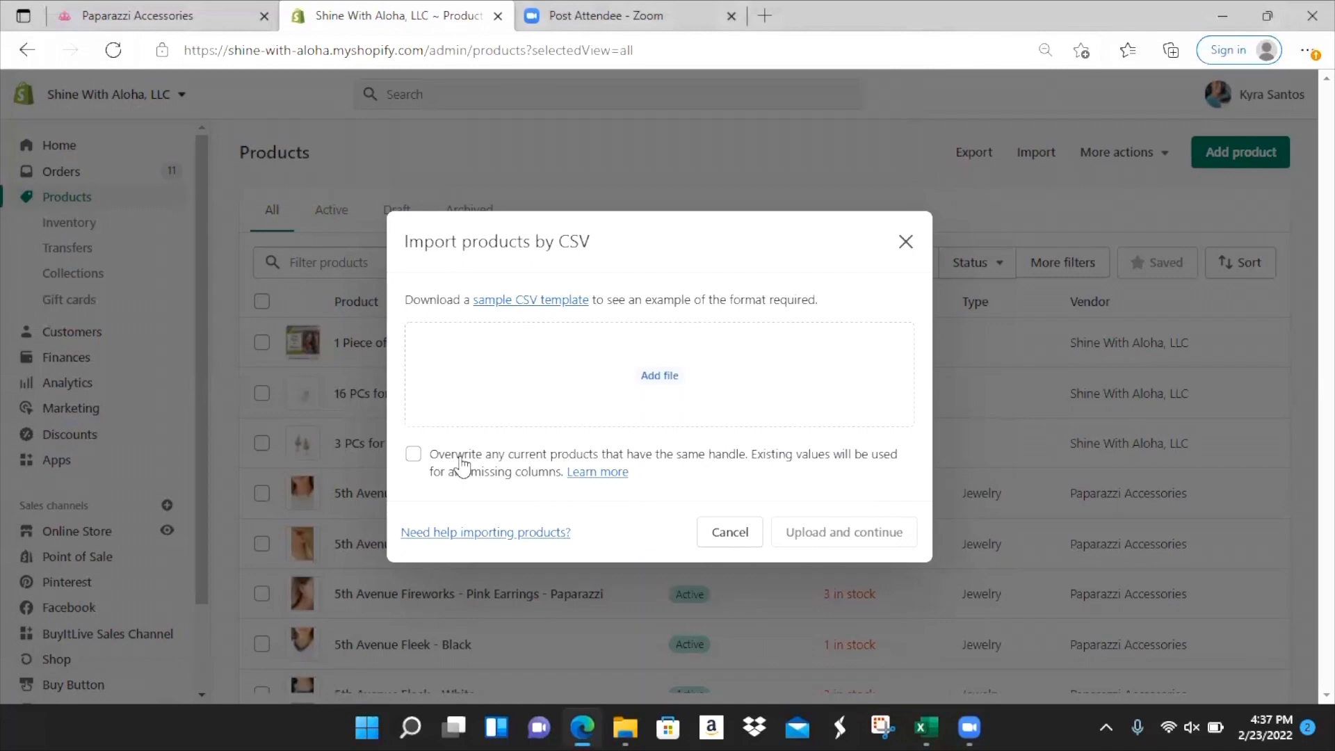
left_click(653, 379)
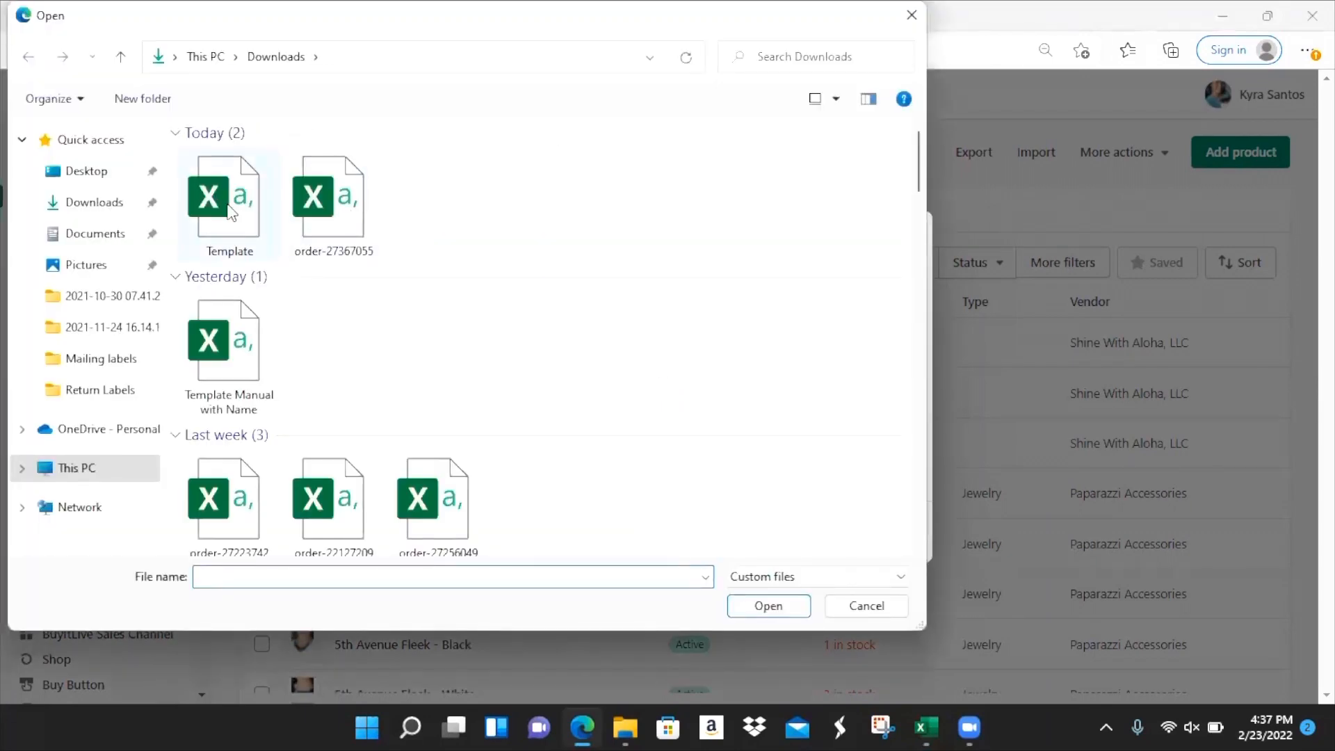
left_click(230, 212)
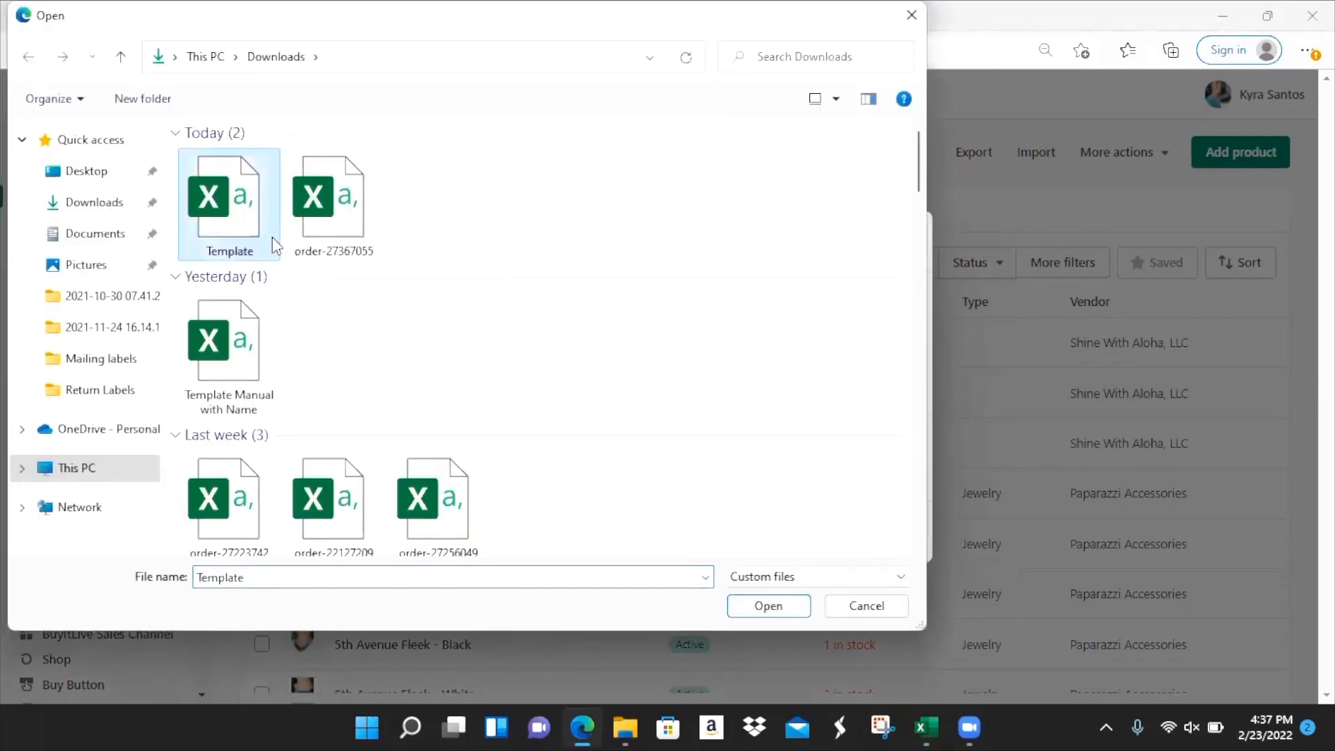
left_click(769, 605)
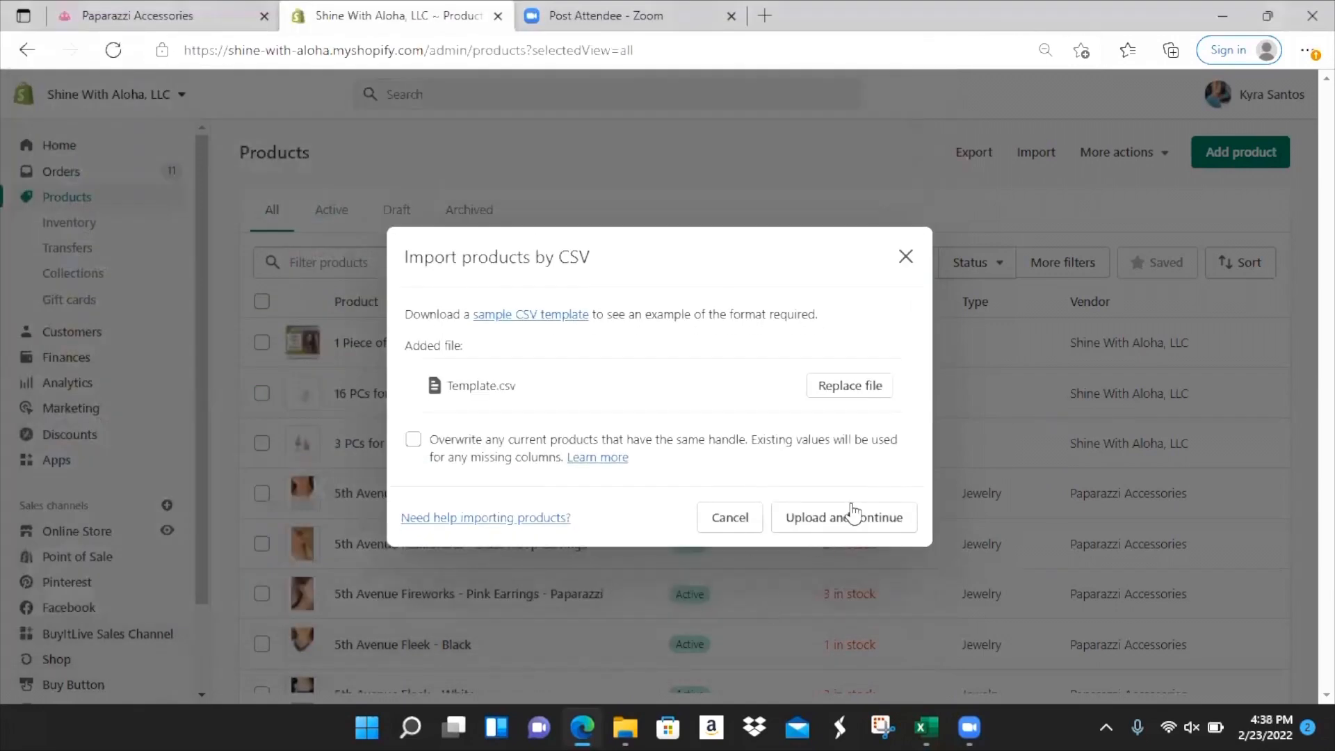
- Upload Template.csv, confirm the preview shows 3 products and 9 images, and import them
left_click(855, 517)
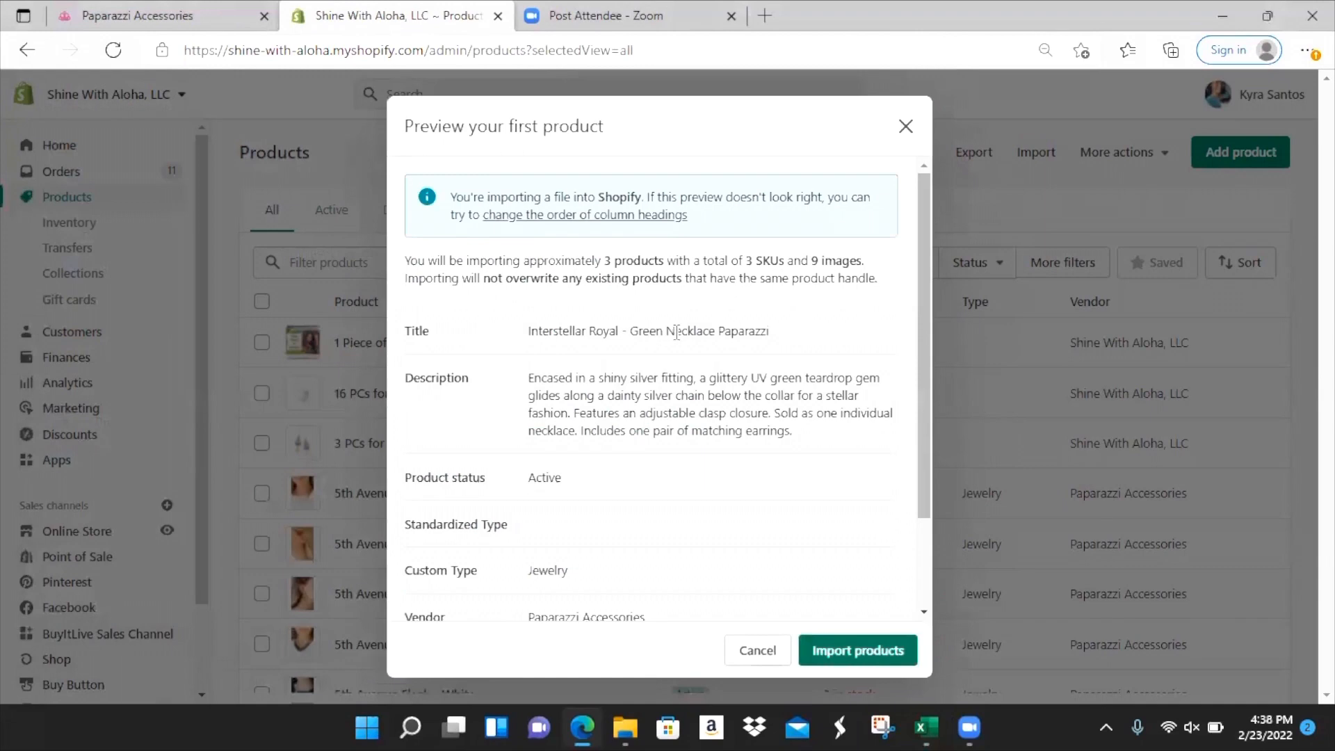
left_click_drag(602, 260, 660, 262)
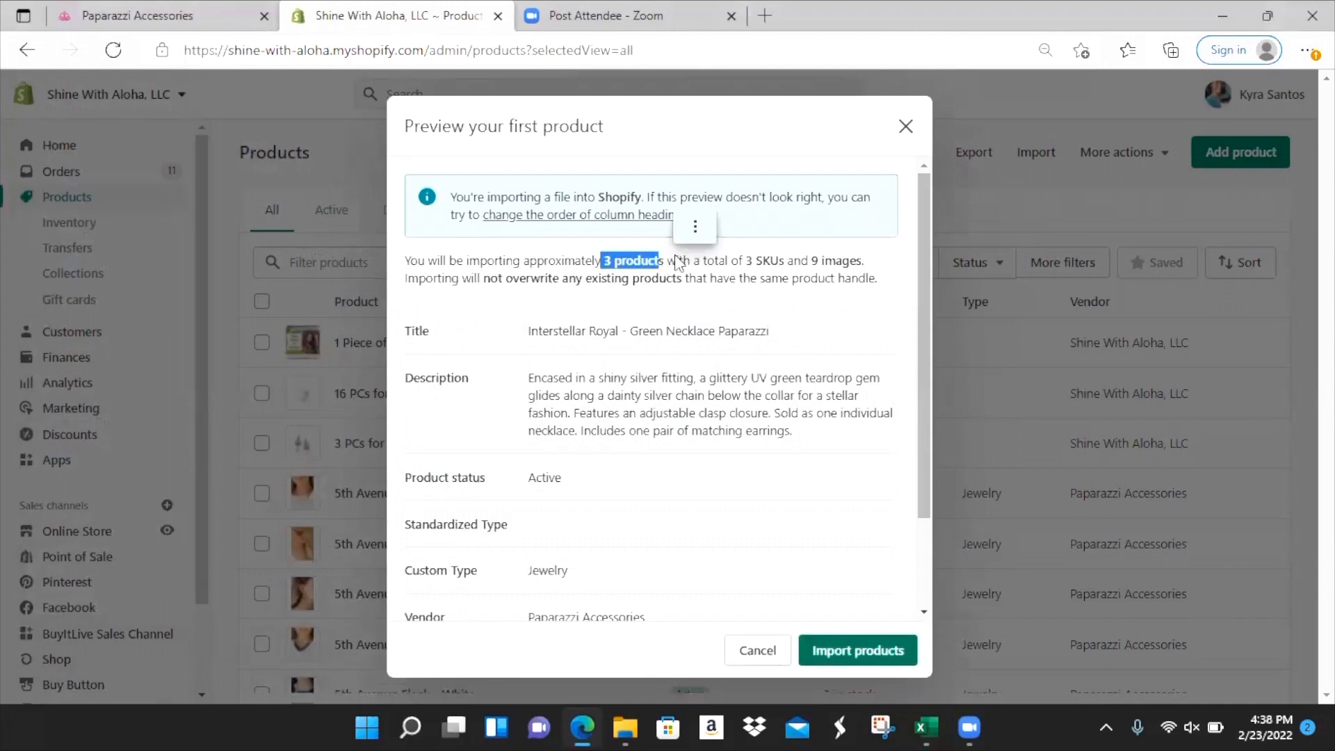
left_click(809, 258)
left_click_drag(810, 260, 865, 263)
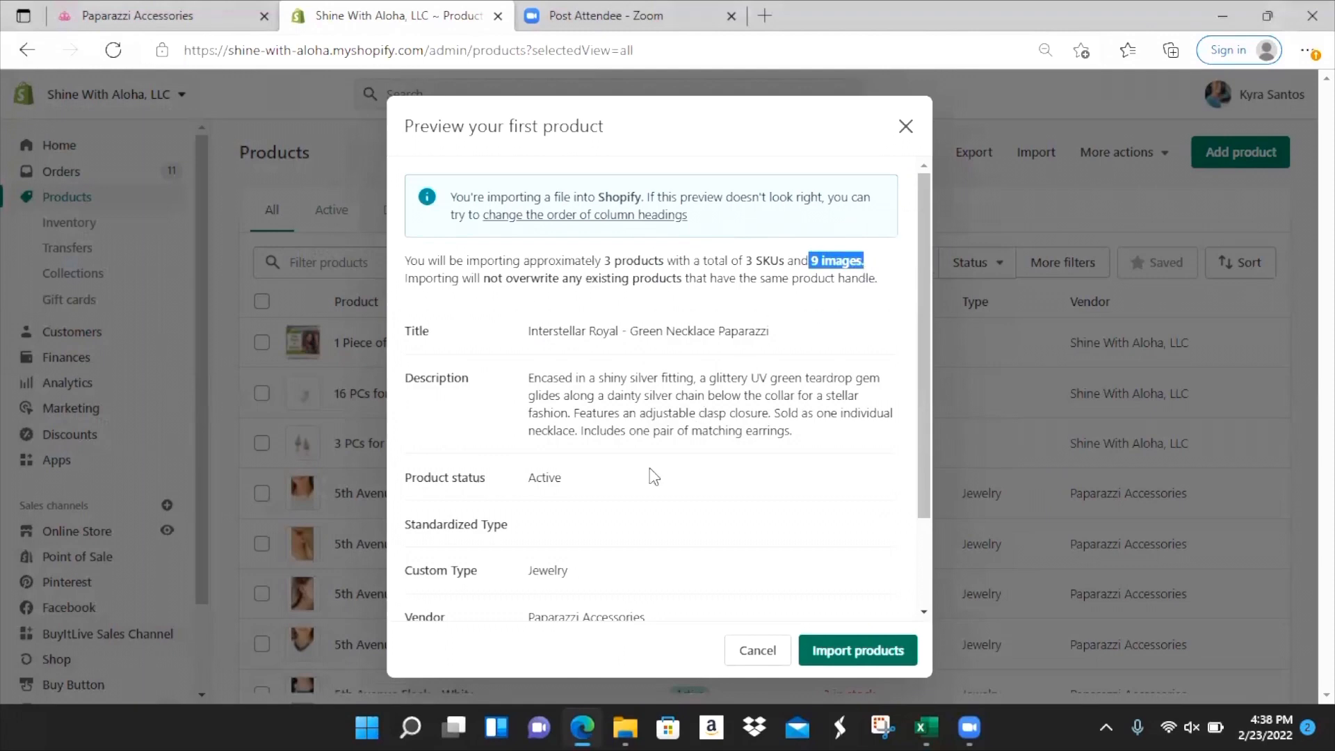
left_click(859, 652)
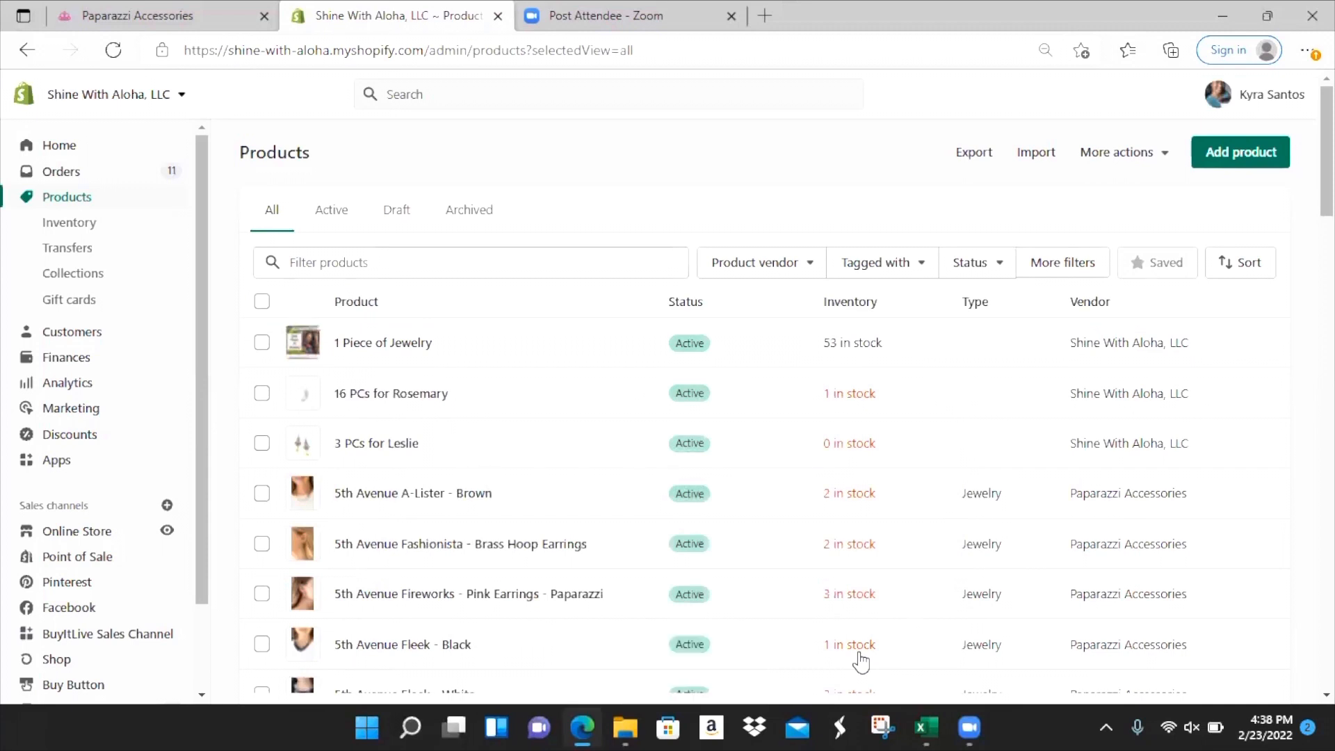
- Sort the Products list by Created (newest first) to bring the Paparazzi necklaces to the top
left_click(1230, 275)
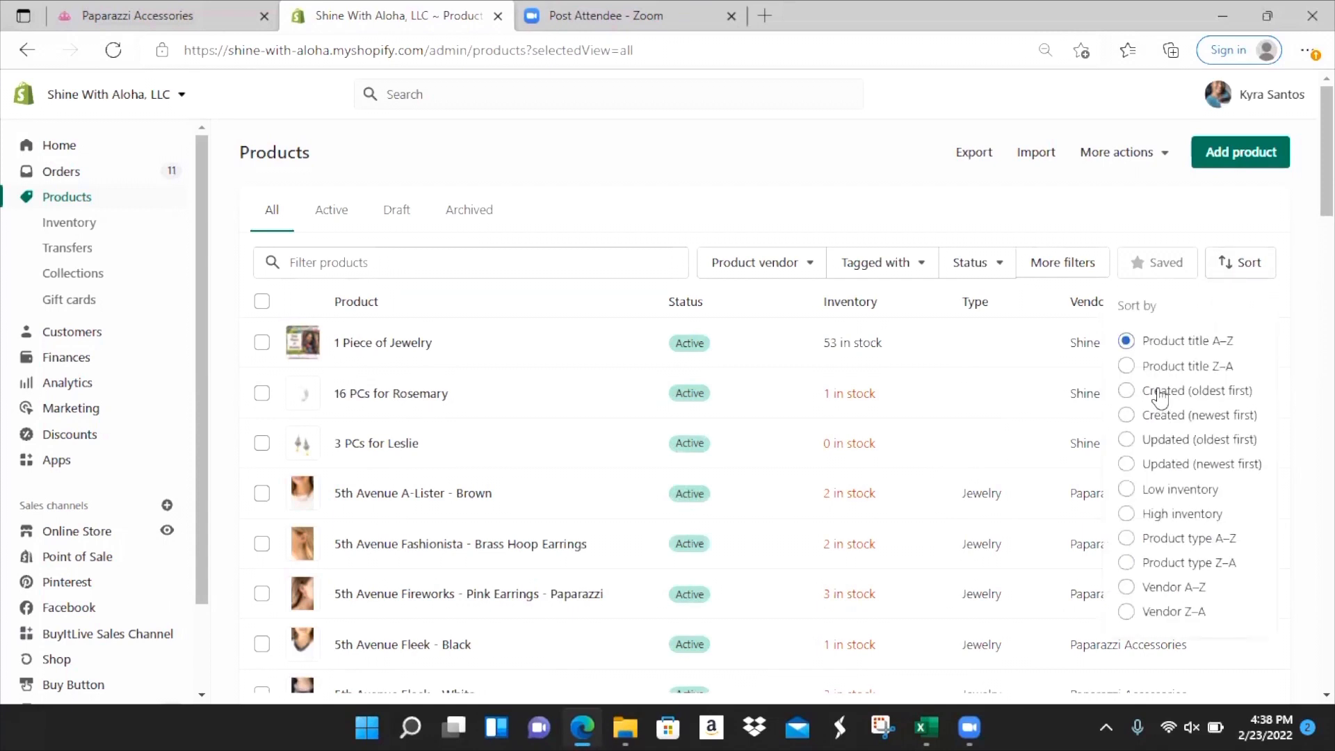
left_click(1125, 415)
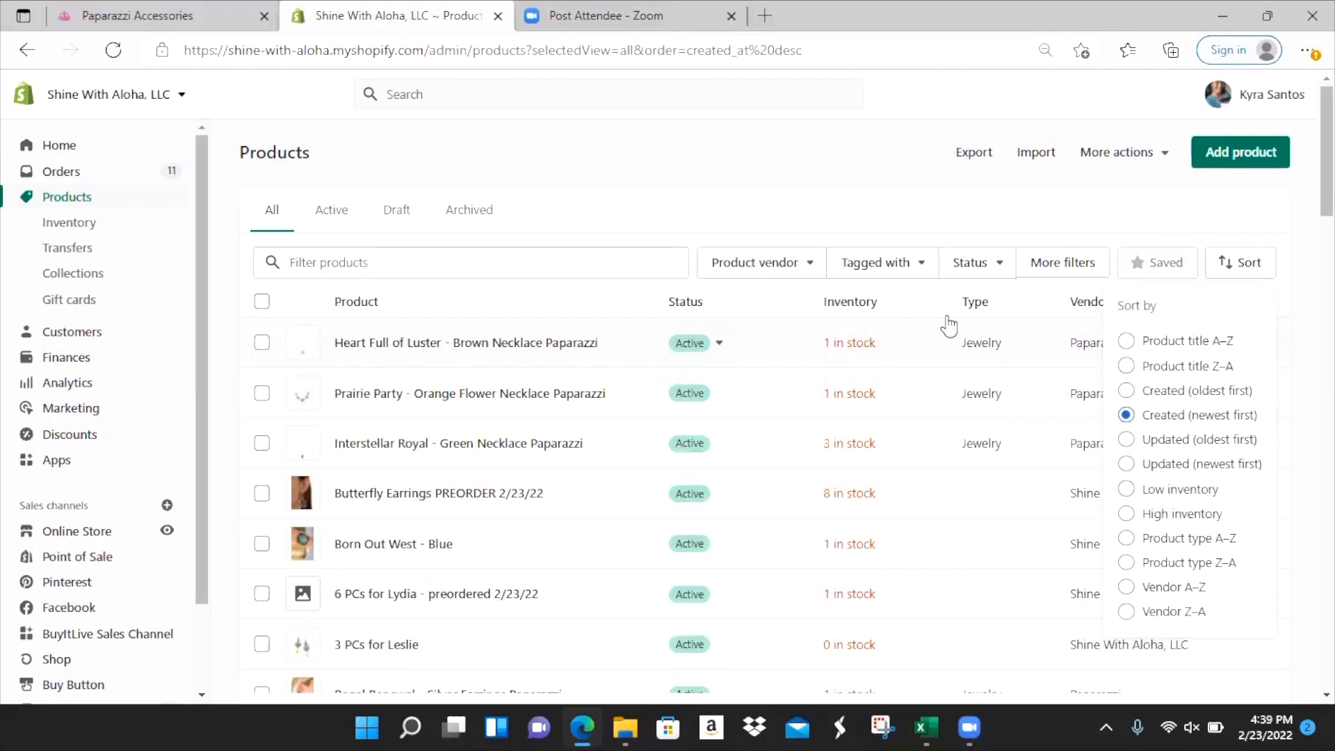
left_click(806, 202)
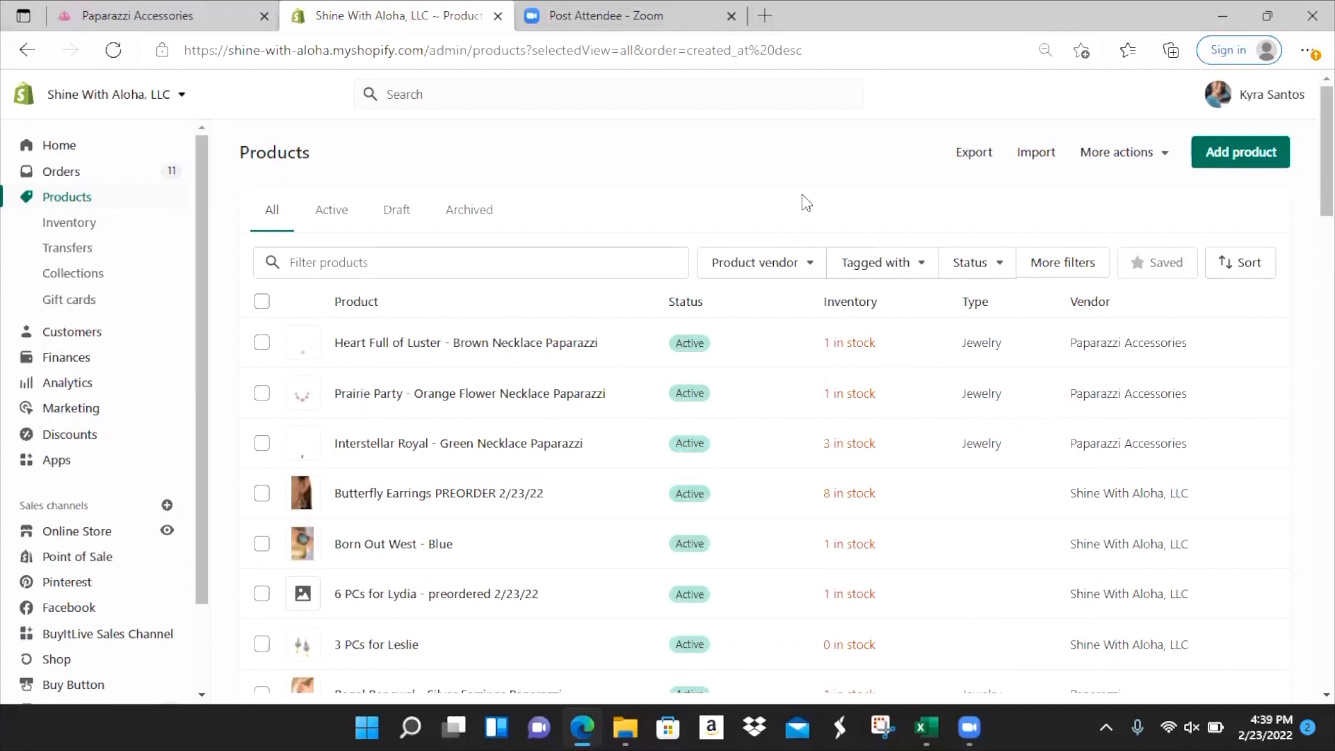
- Make Heart Full of Luster, Prairie Party and Interstellar Royal available on all sales channels
left_click(261, 342)
left_click(262, 403)
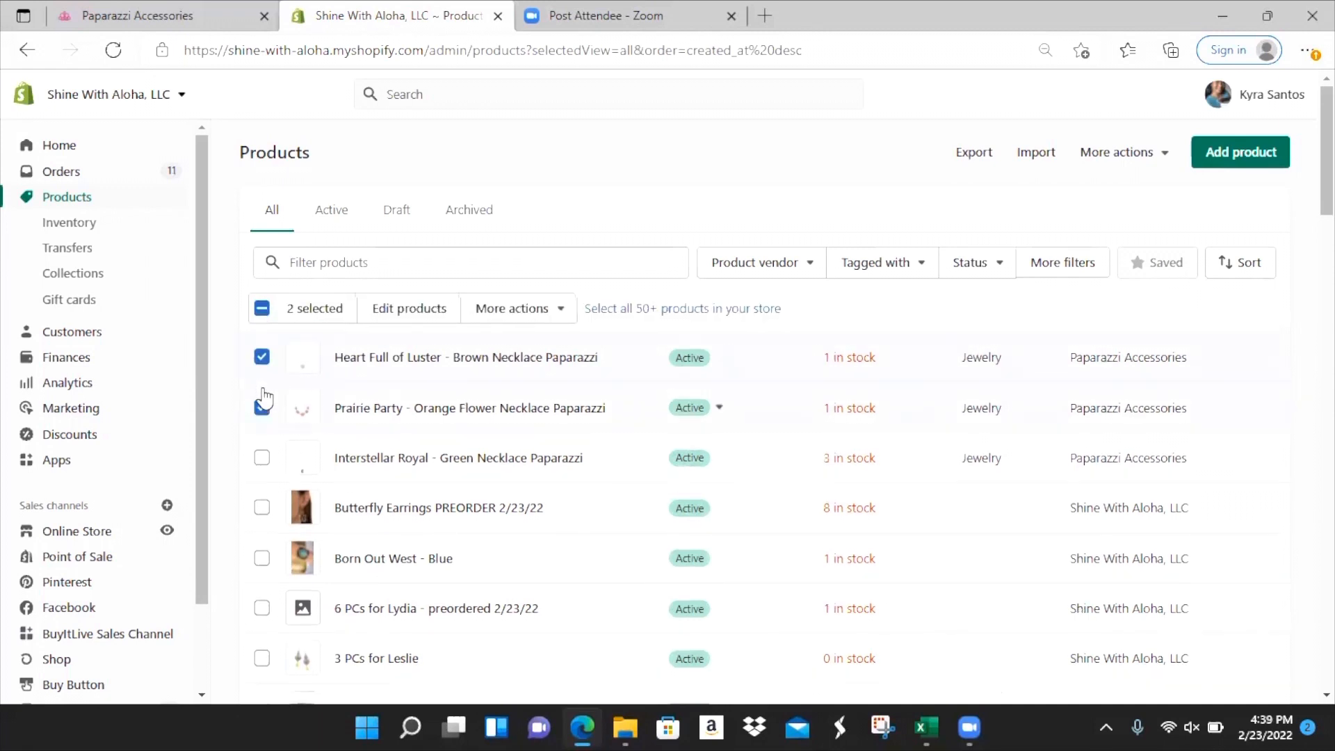
left_click(261, 457)
left_click(521, 312)
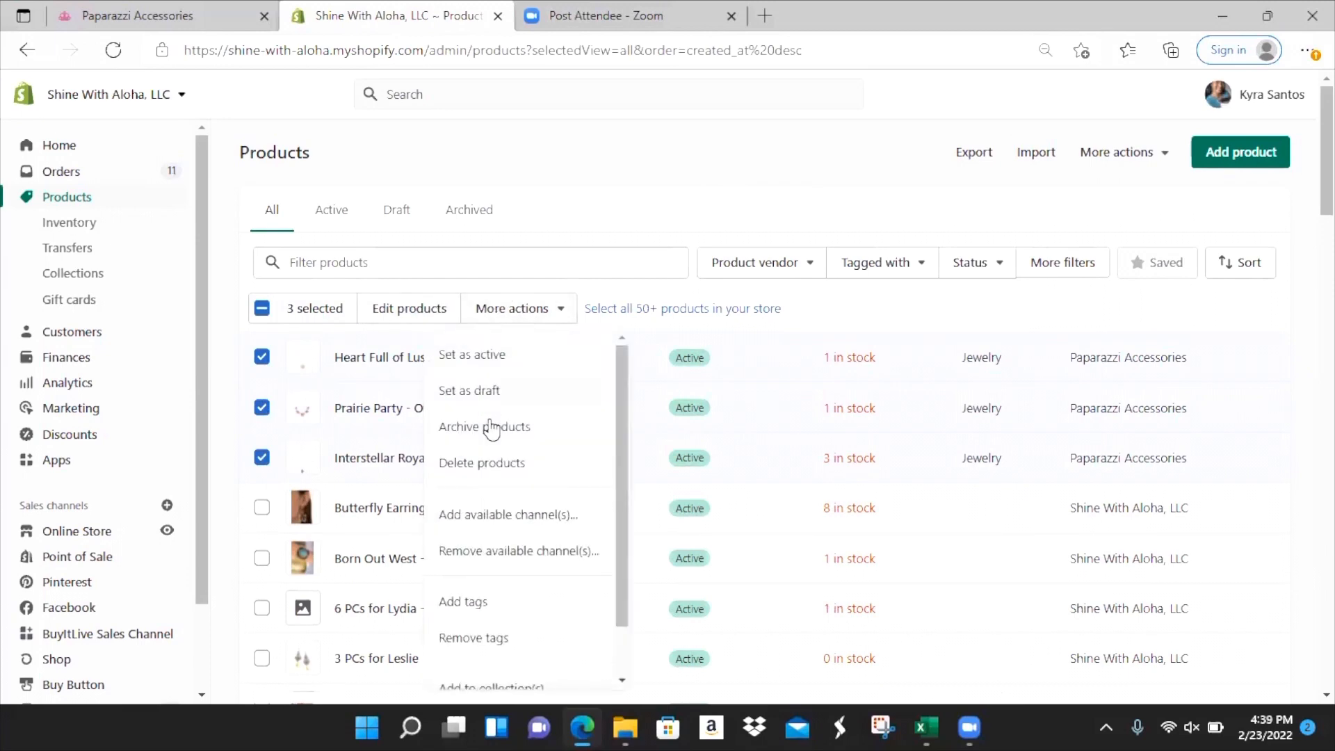
left_click(485, 531)
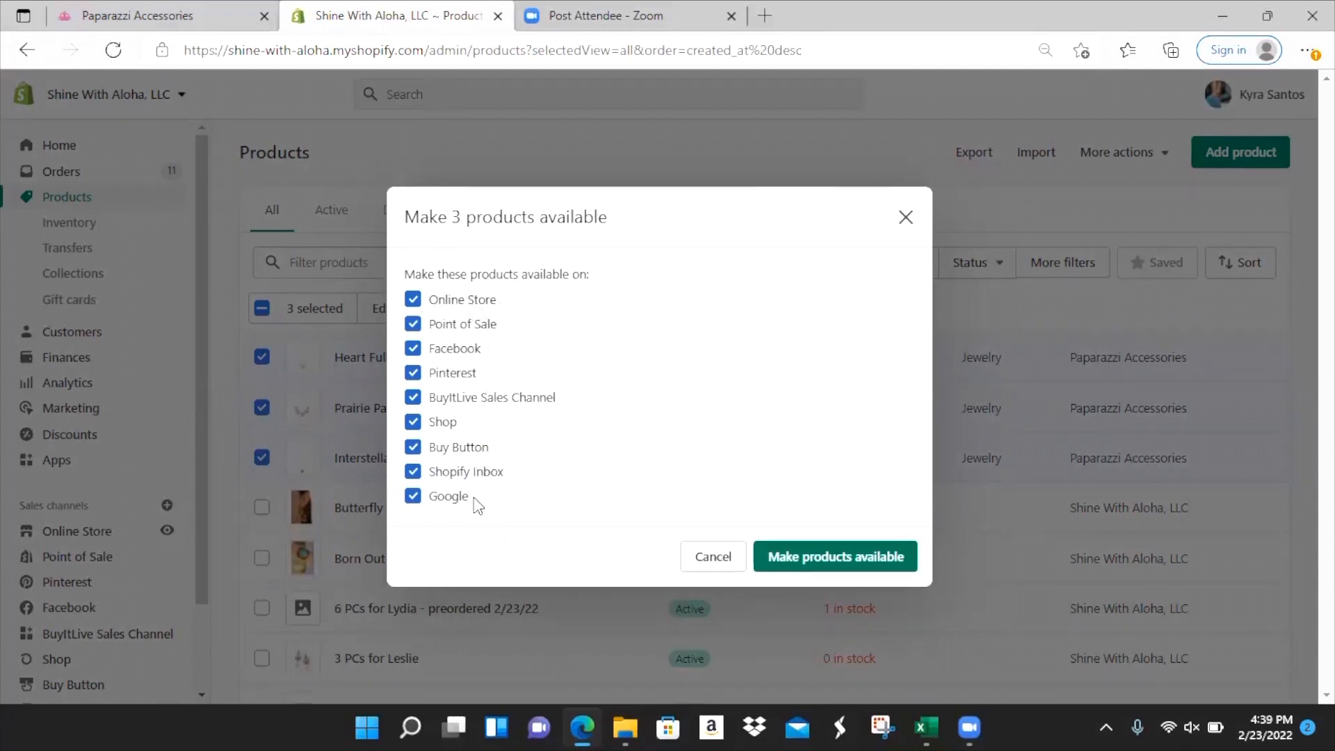
left_click(811, 561)
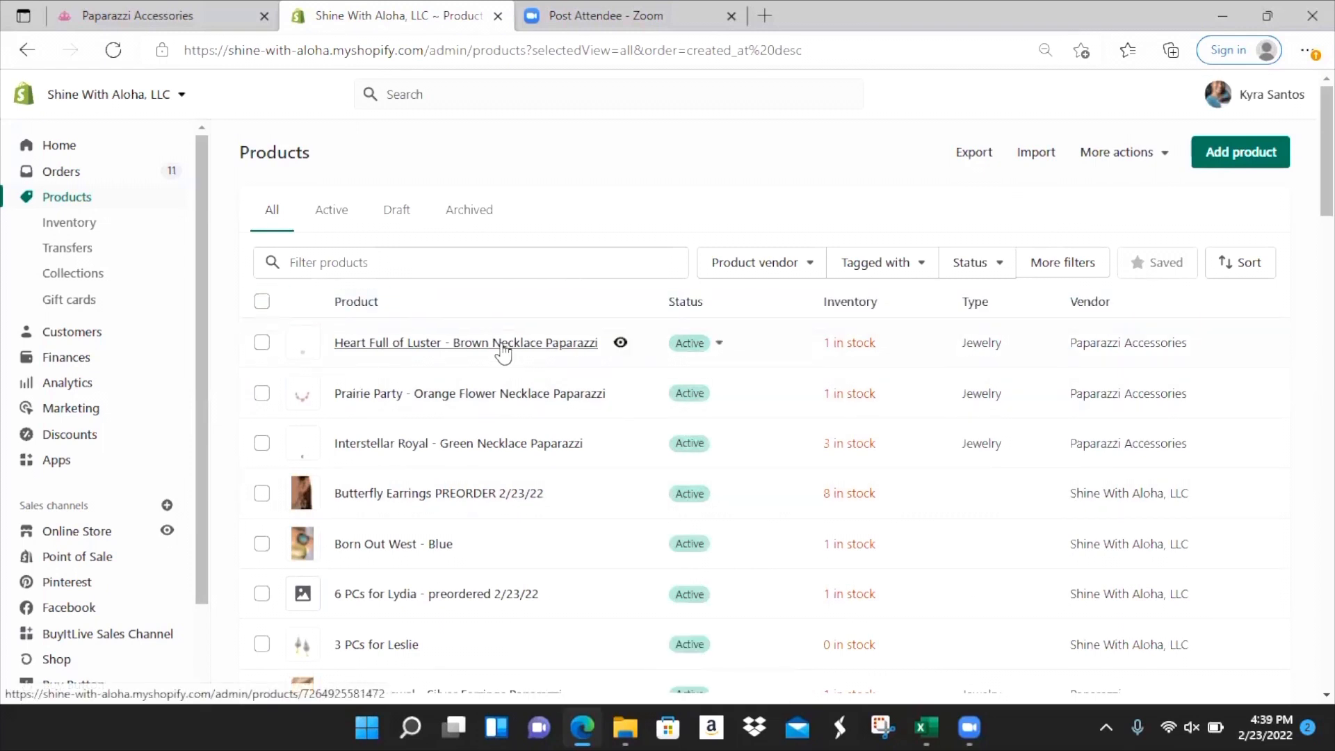
- Open Heart Full of Luster, review its title and description, and make the model photo the main image
left_click(502, 347)
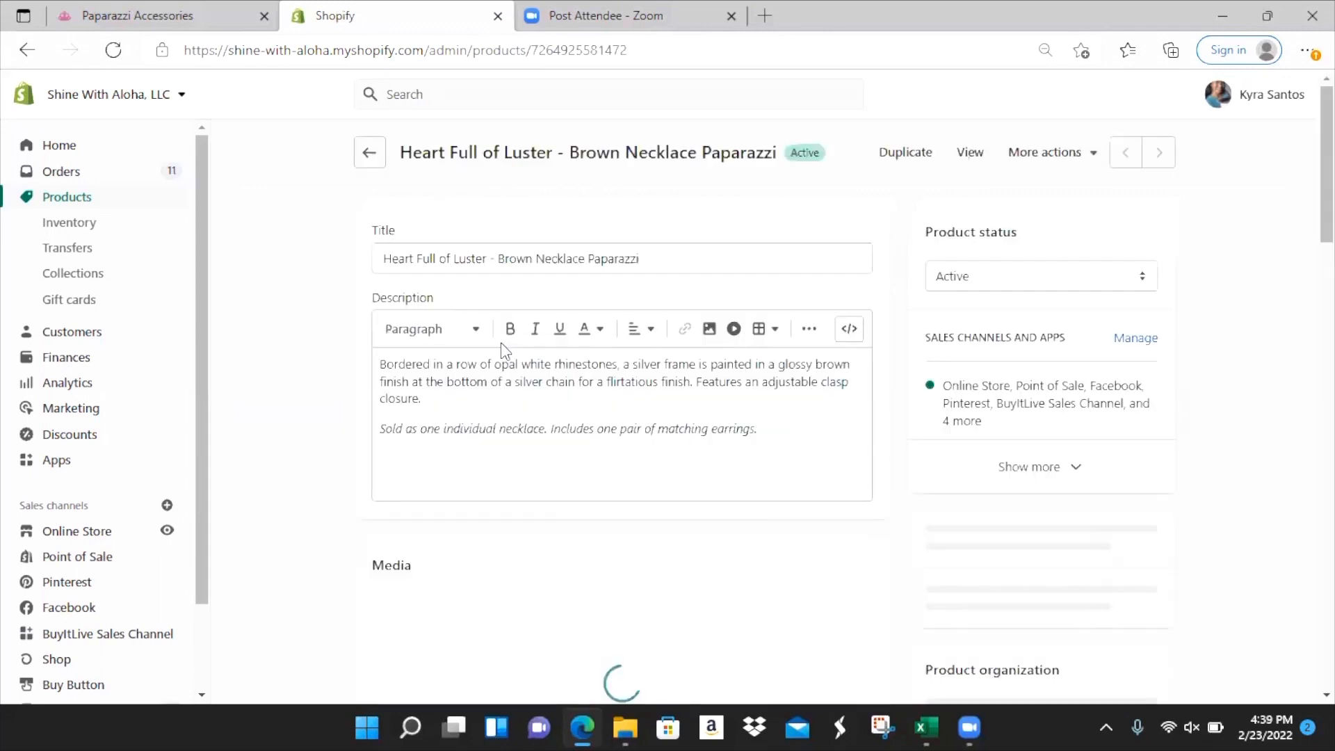
left_click(666, 264)
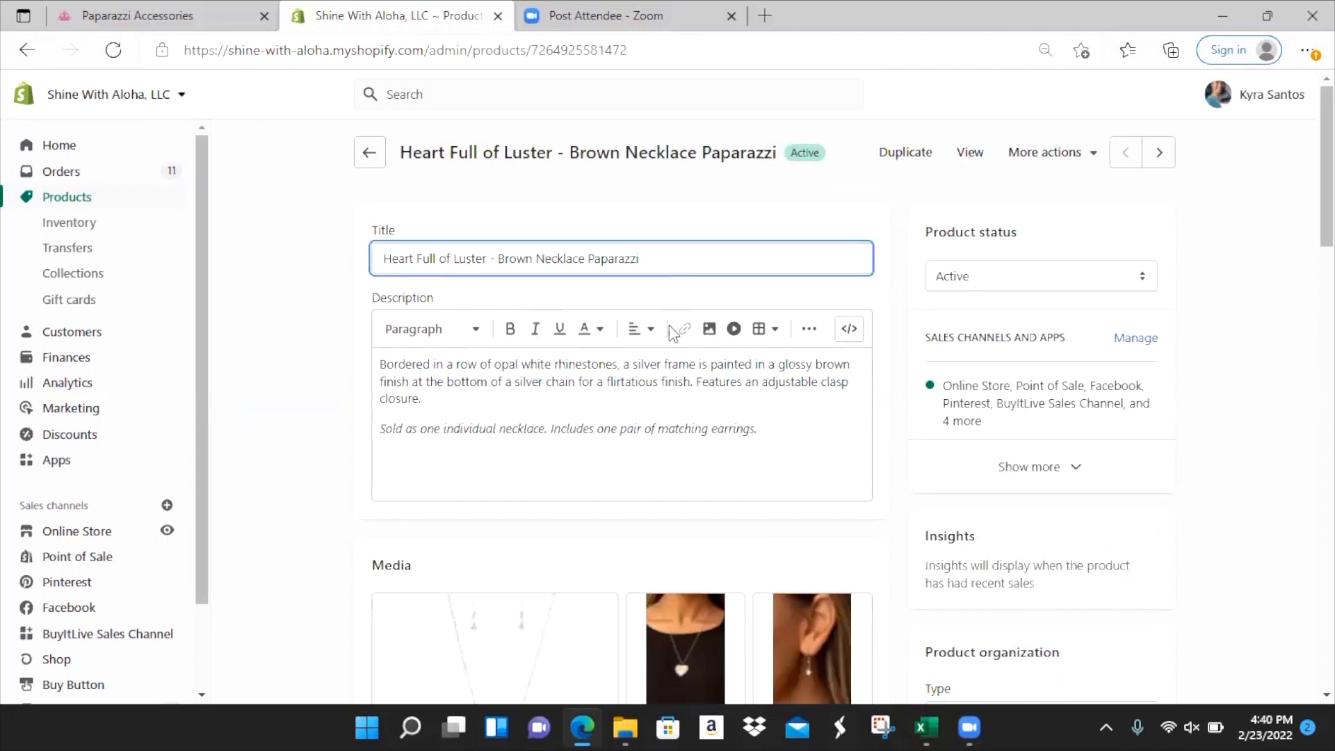
left_click(675, 378)
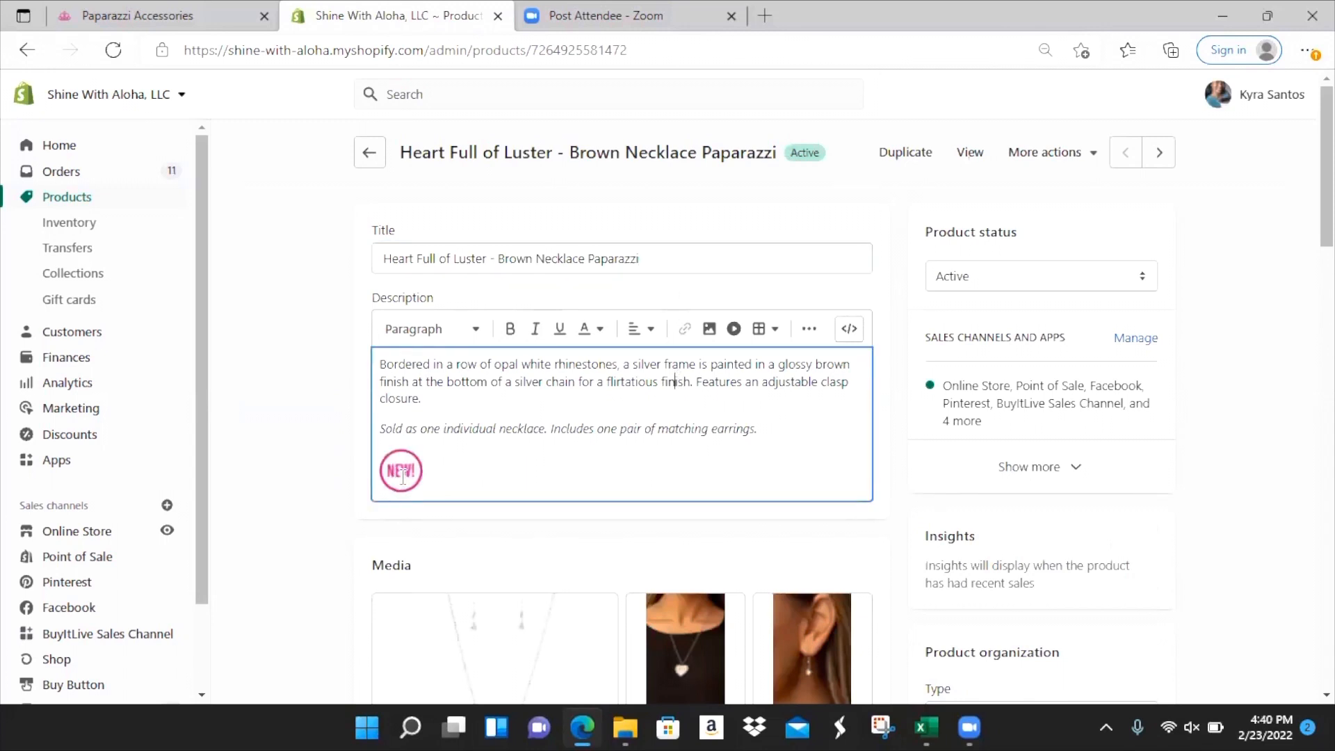
scroll(763, 289, "down", 2)
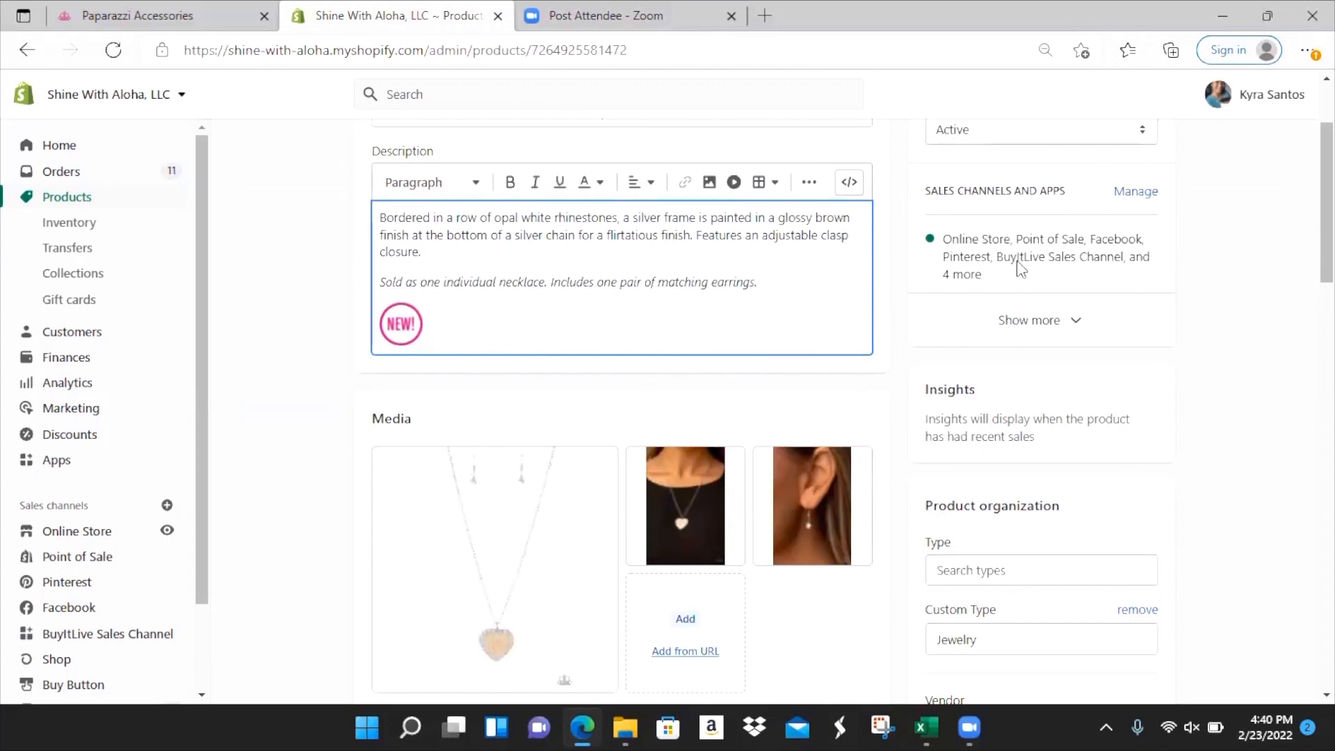
scroll(904, 306, "down", 2)
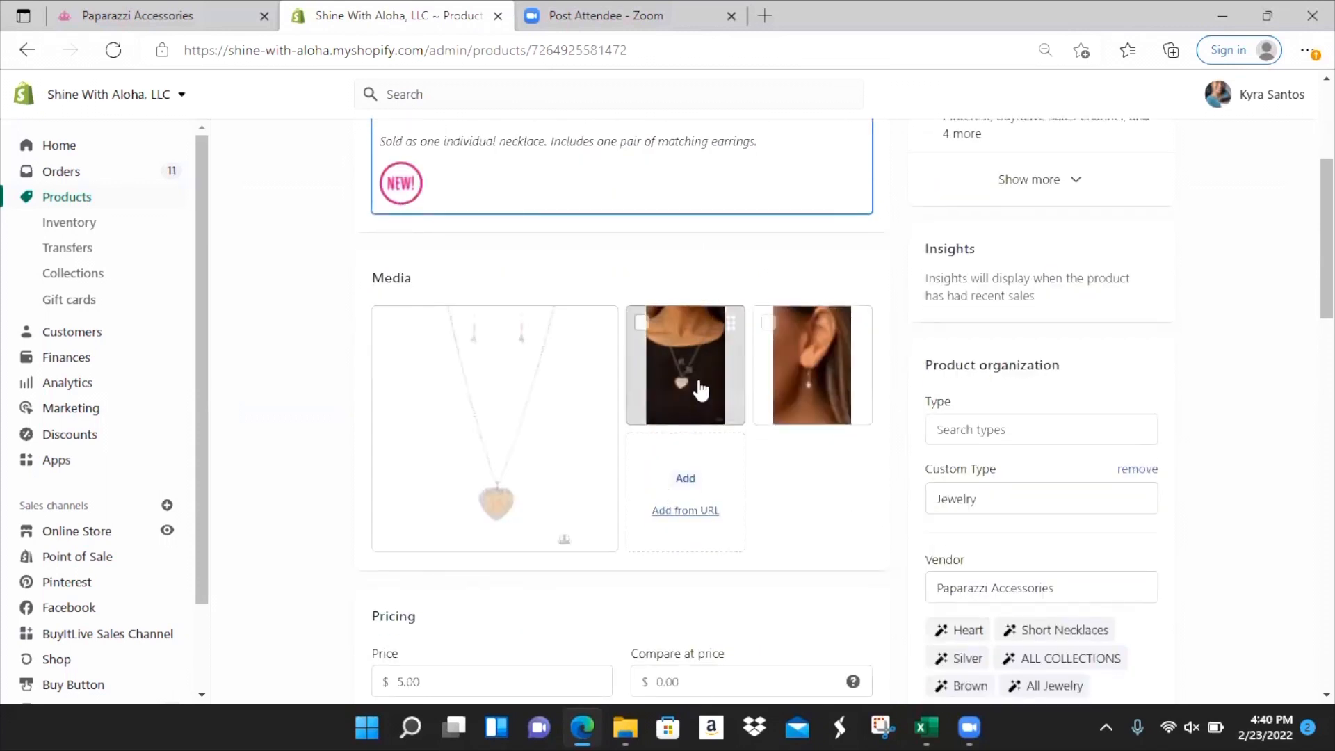
left_click_drag(694, 375, 429, 427)
left_click_drag(679, 375, 410, 389)
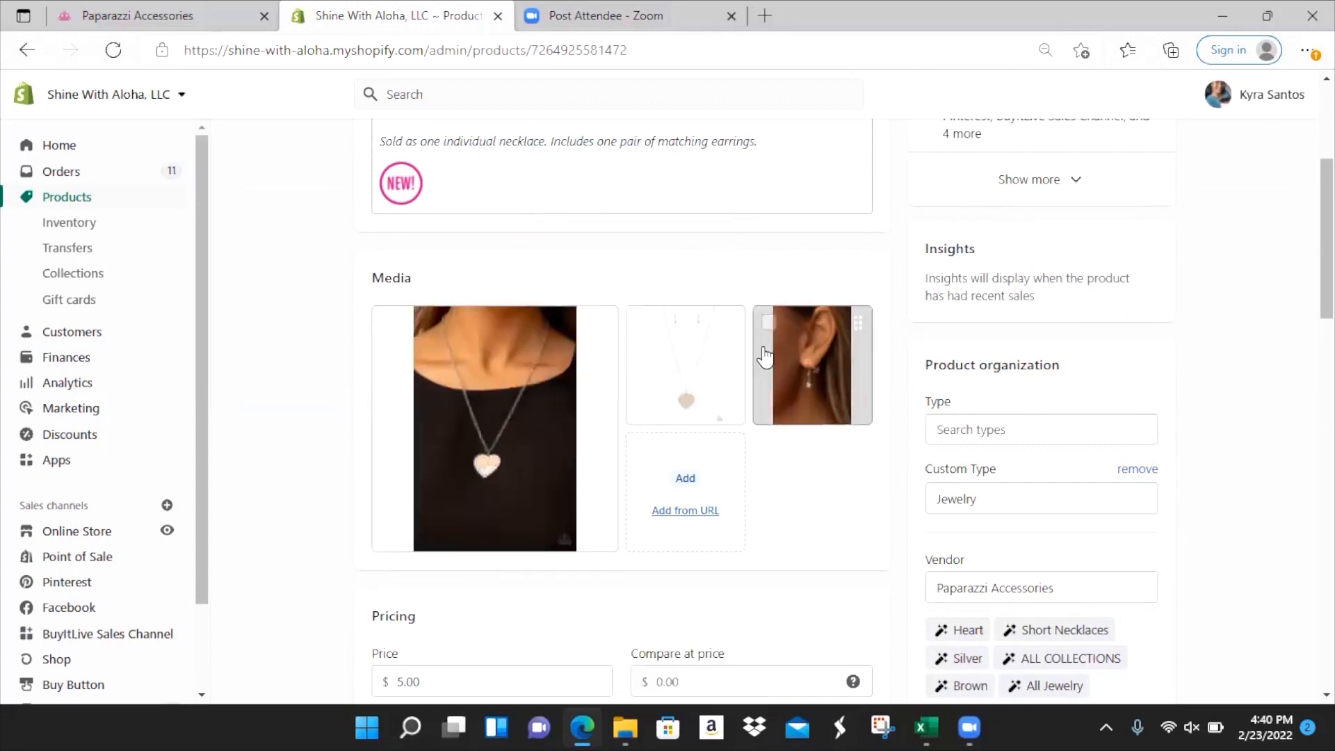
- Check the imported SKU N003 and barcode, then go to the Collections list
scroll(725, 445, "down", 3)
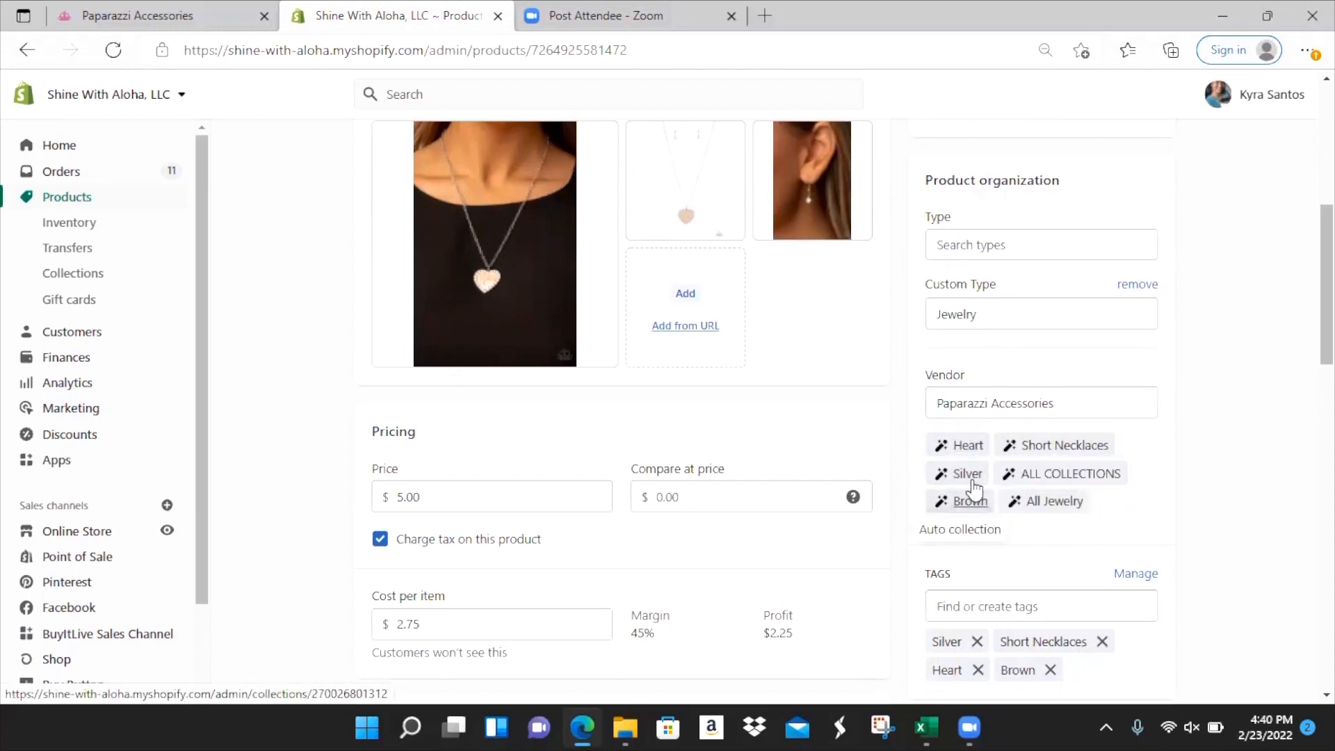
scroll(1054, 480, "down", 5)
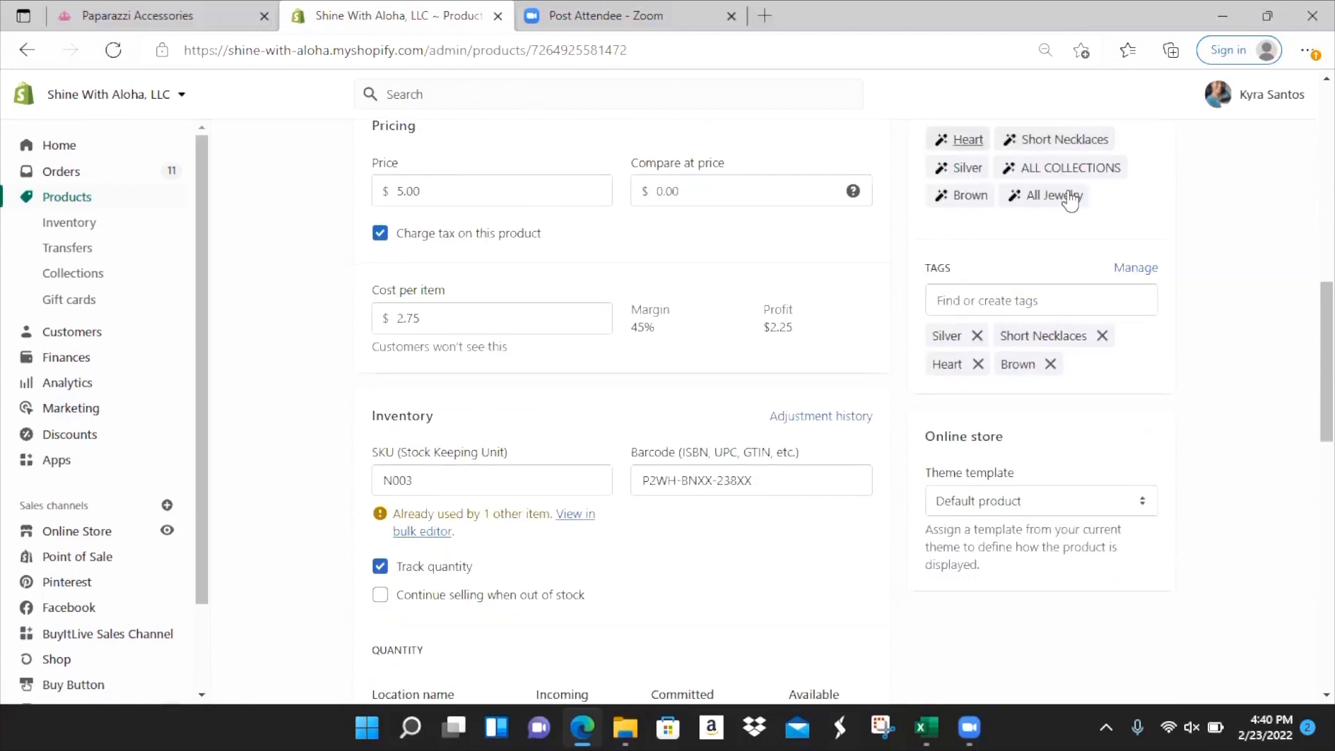
left_click(531, 473)
scroll(529, 476, "down", 1)
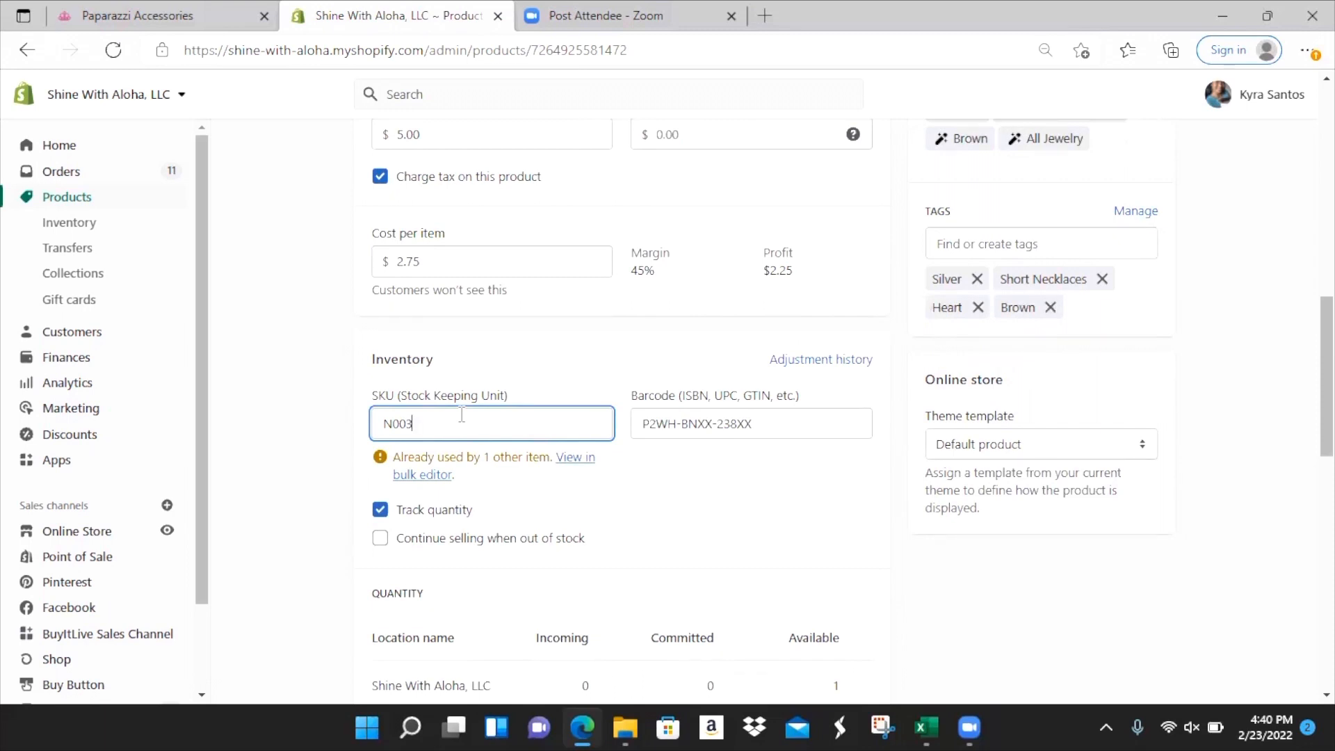
left_click(784, 436)
scroll(784, 436, "down", 3)
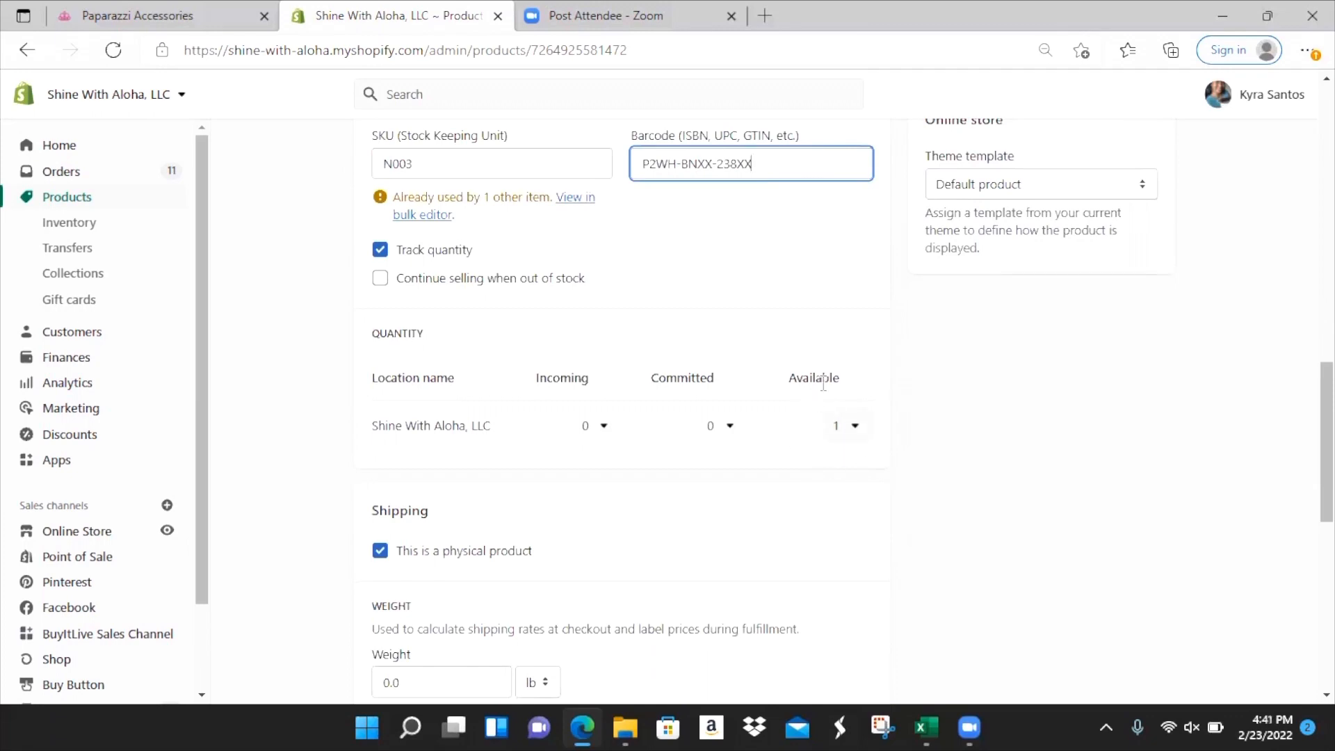
scroll(816, 431, "down", 6)
scroll(816, 424, "down", 2)
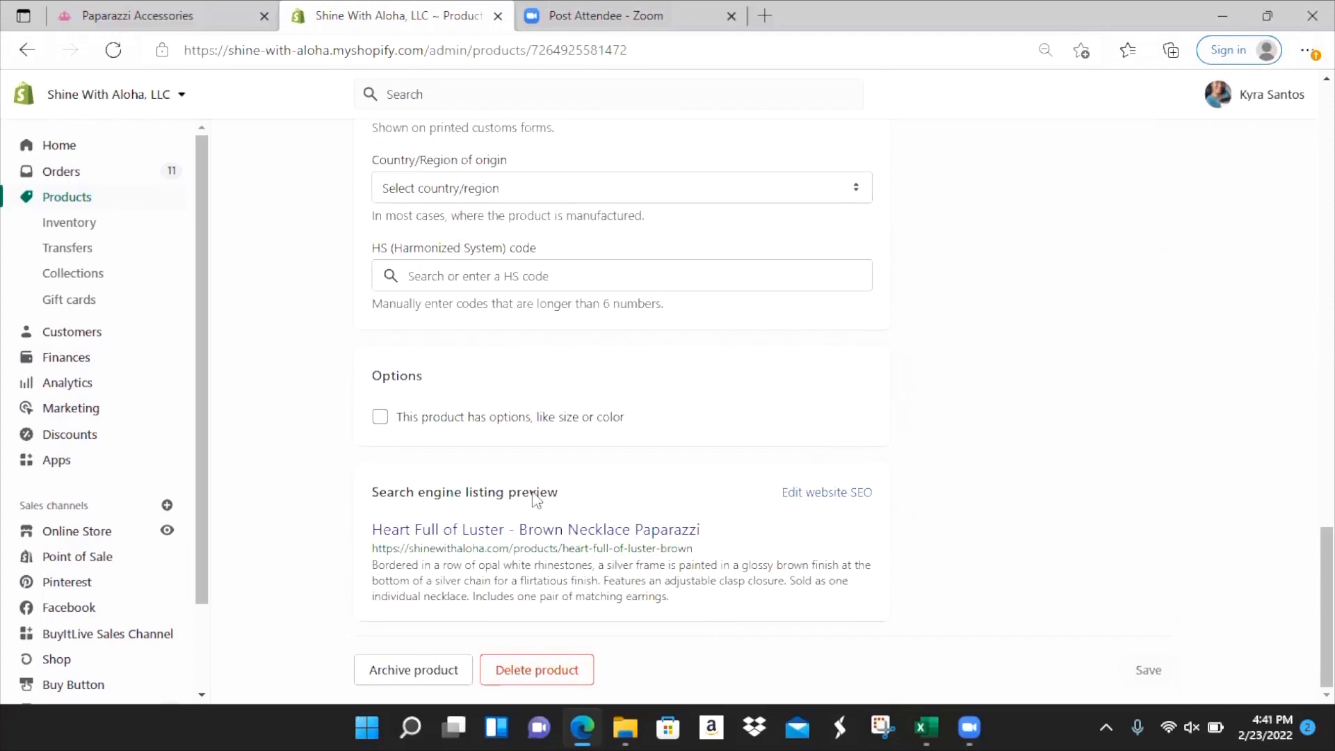
scroll(629, 584, "up", 15)
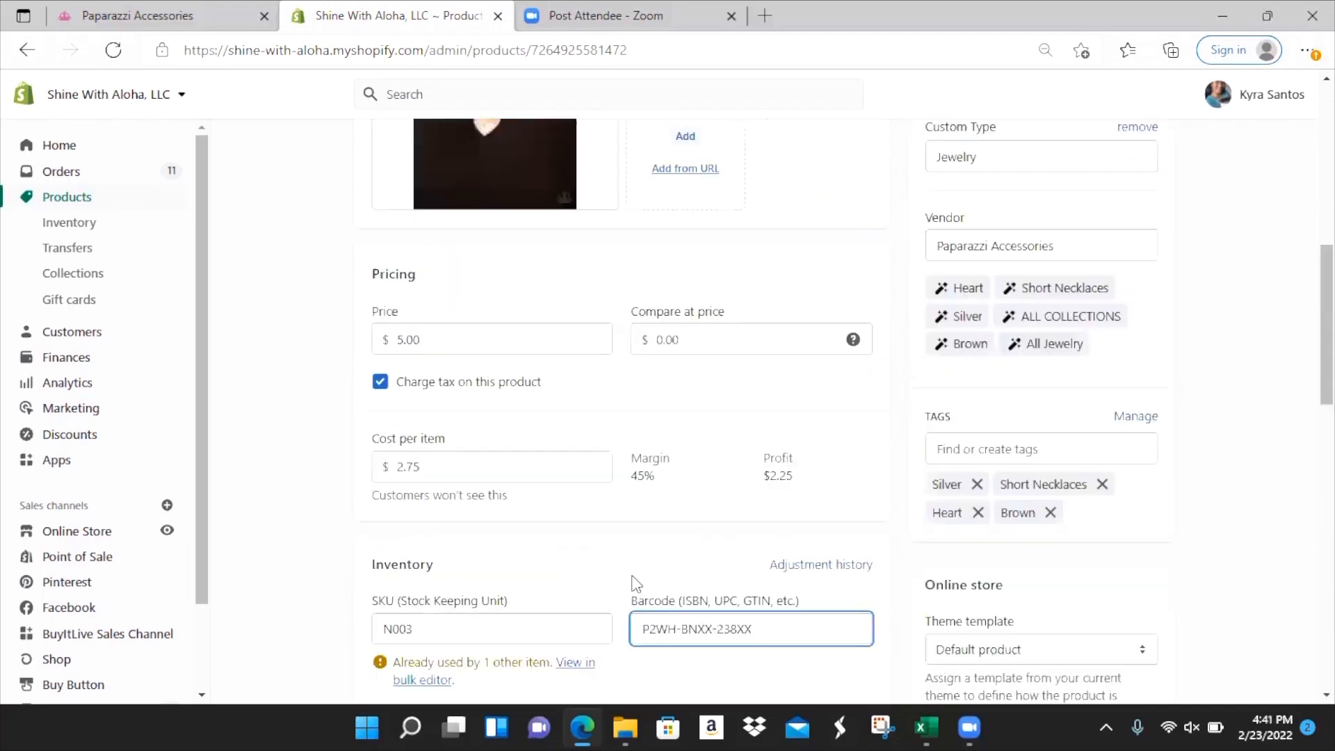
left_click(77, 276)
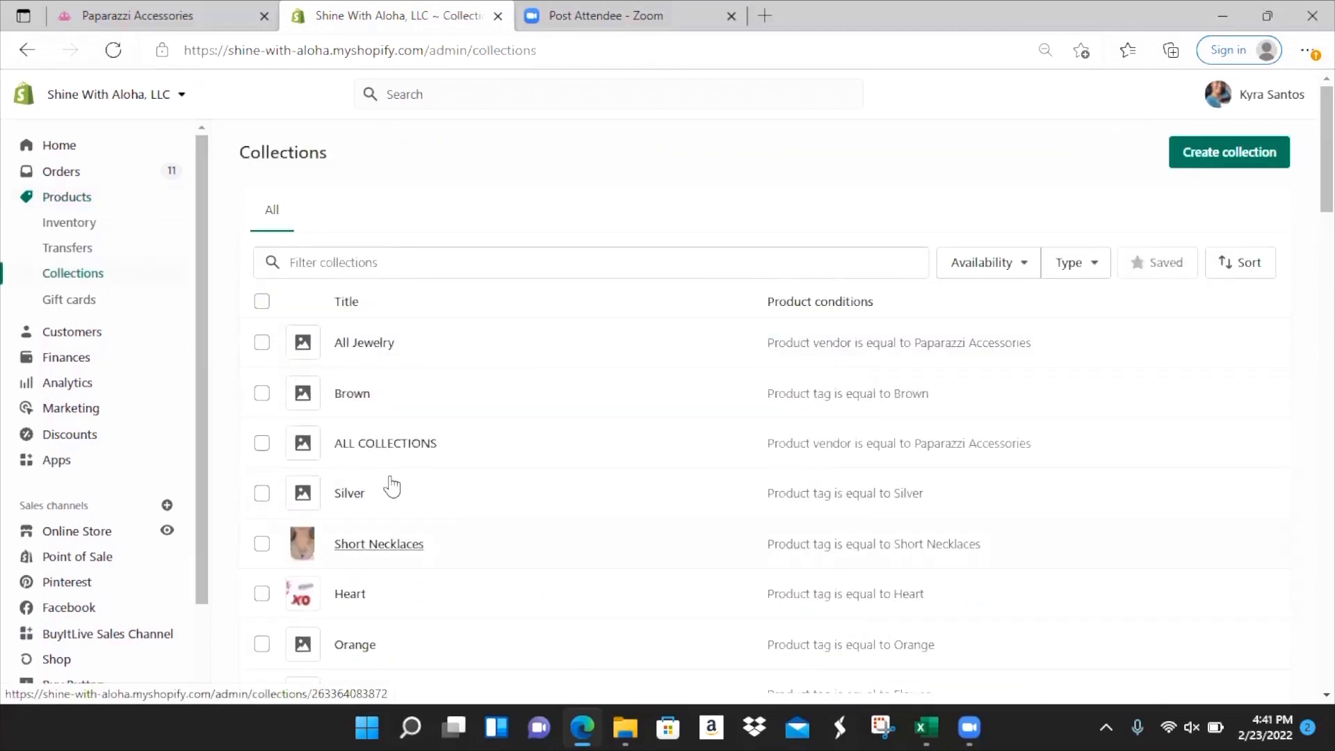
- Filter collections for Snowflake, open it, and find Interstellar Royal in its products
left_click(473, 260)
type("sm")
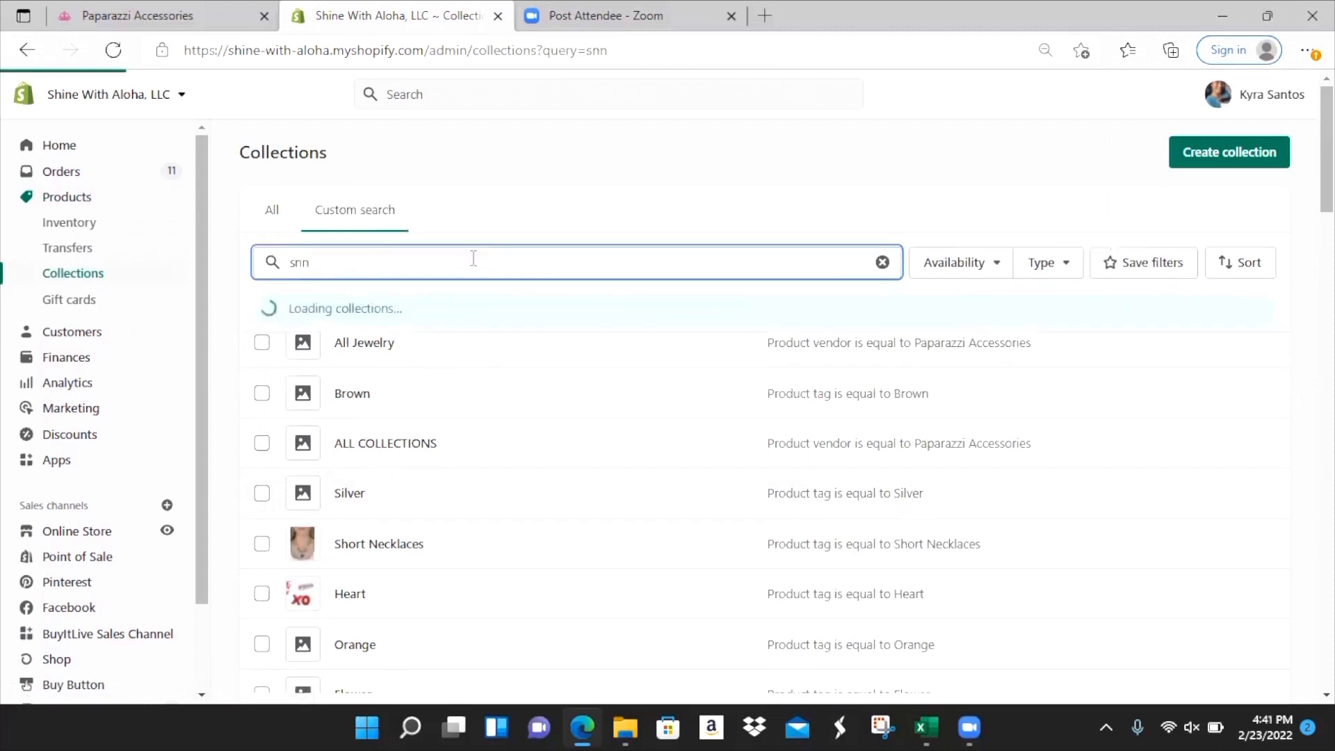
type("ow")
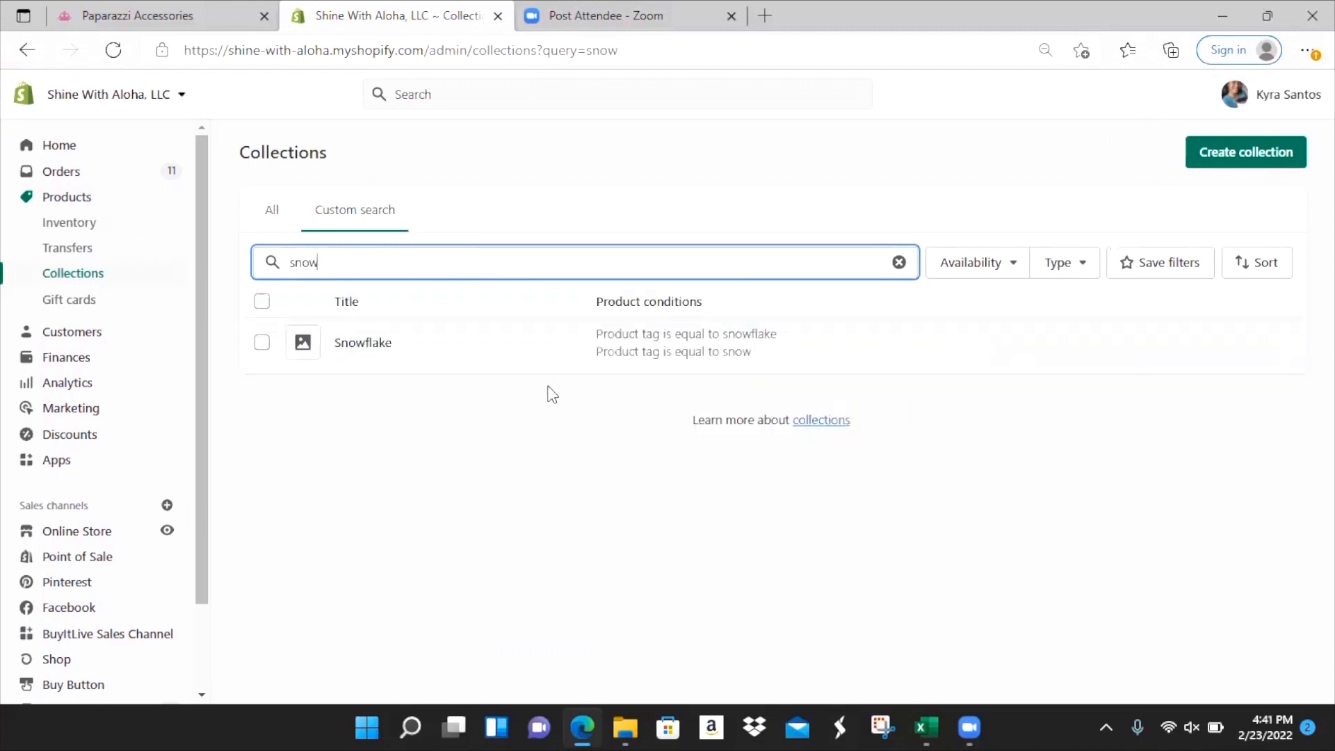
left_click(385, 342)
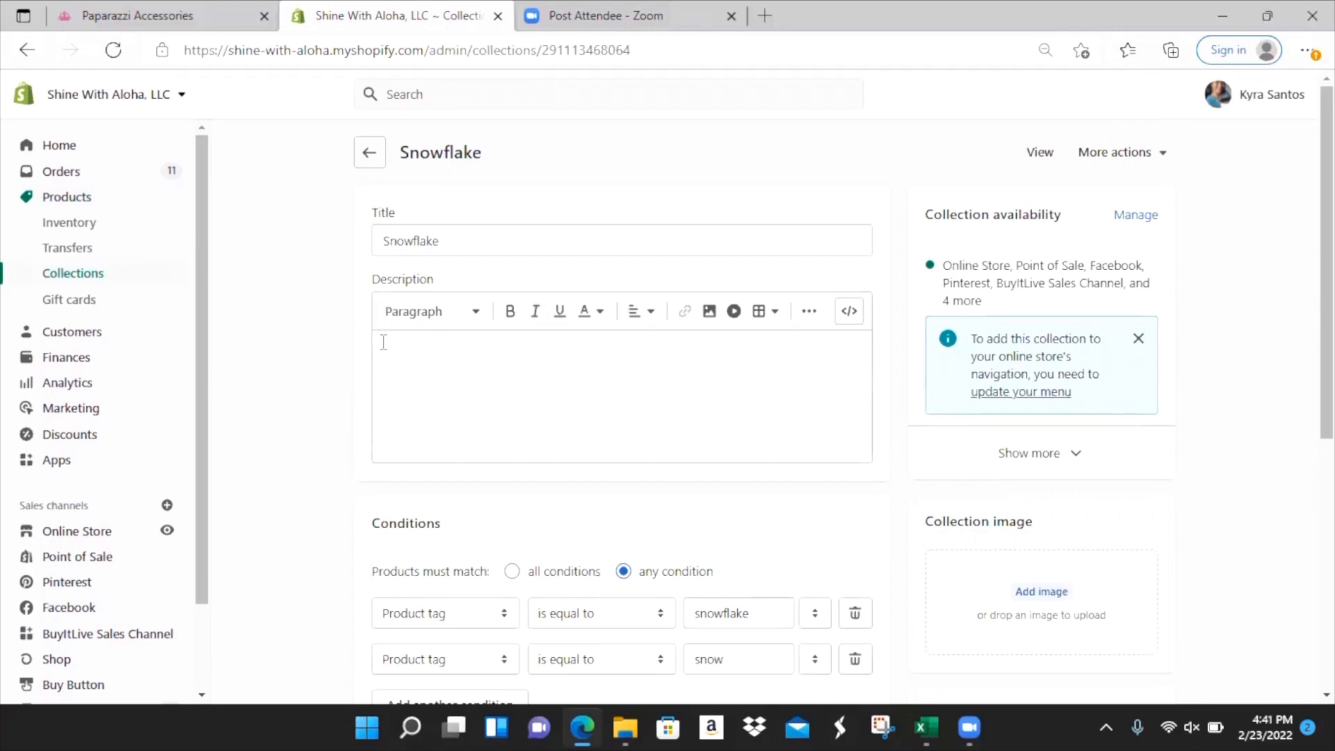
scroll(383, 342, "down", 6)
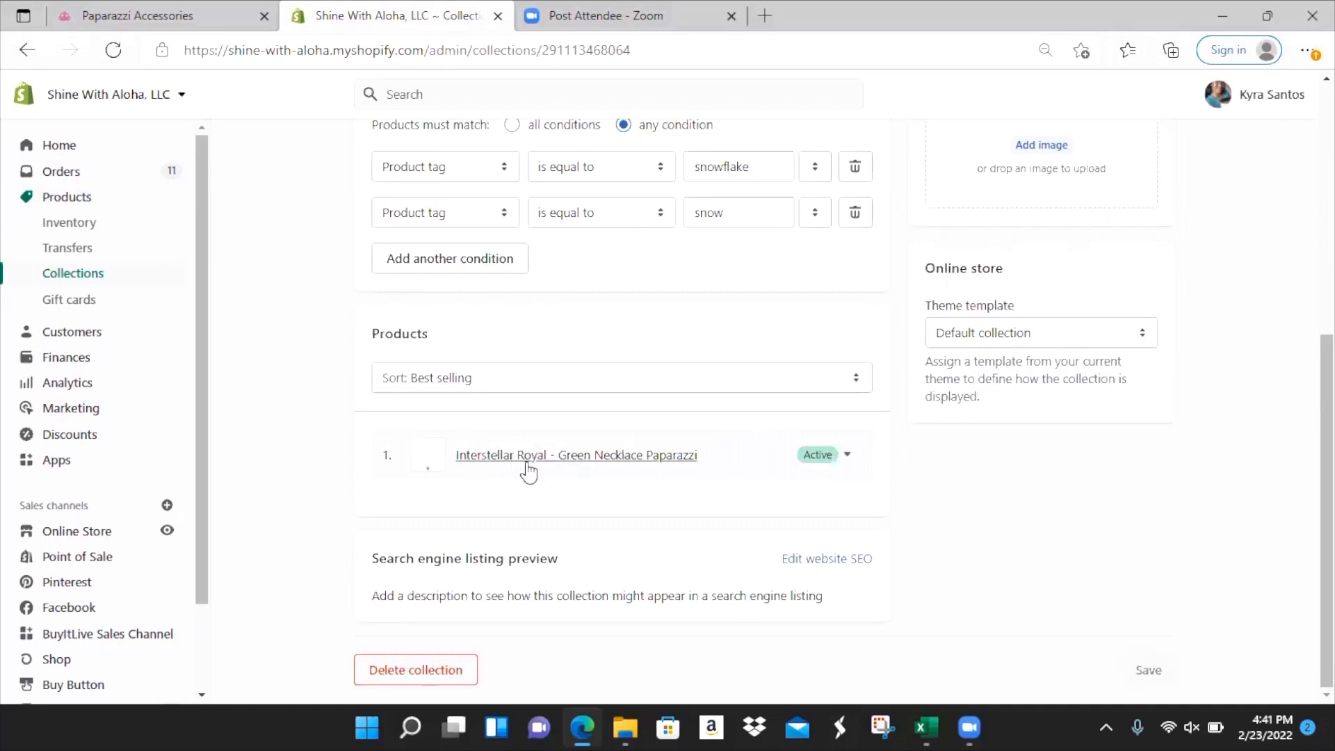
scroll(528, 473, "up", 2)
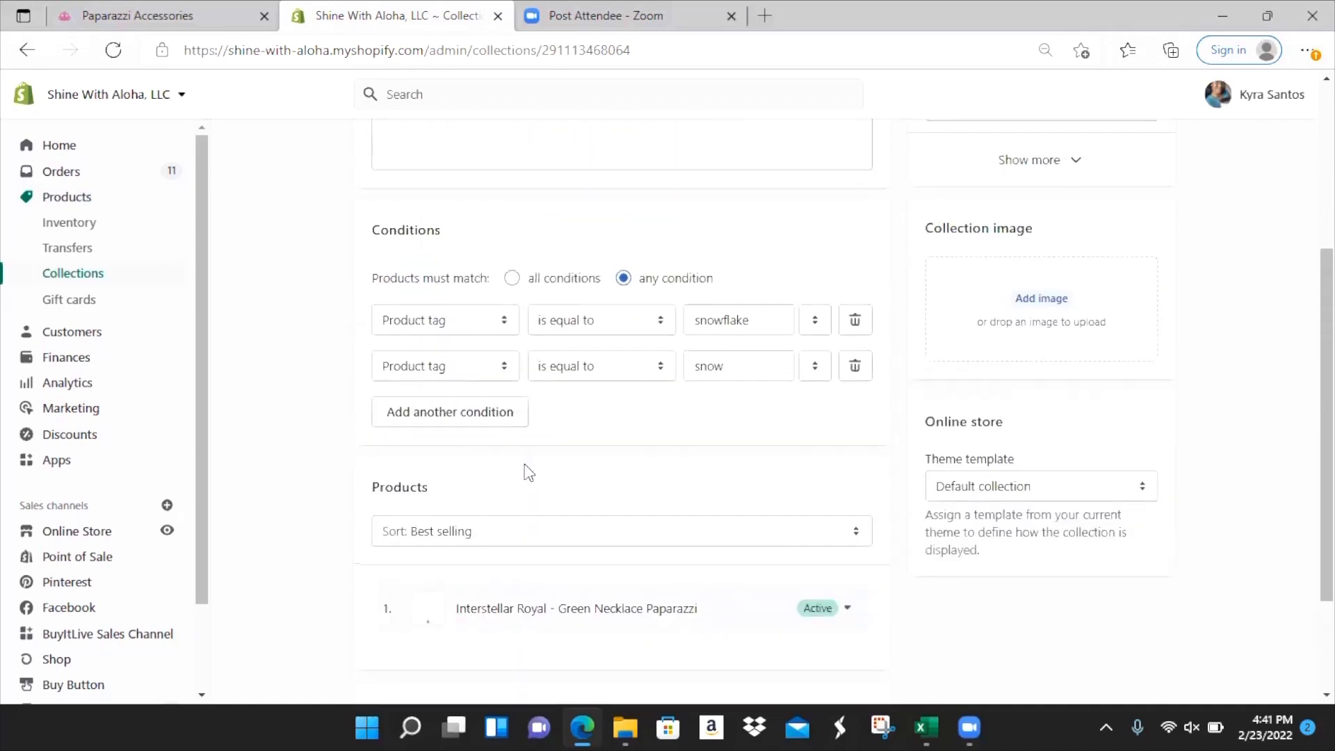
scroll(529, 473, "up", 4)
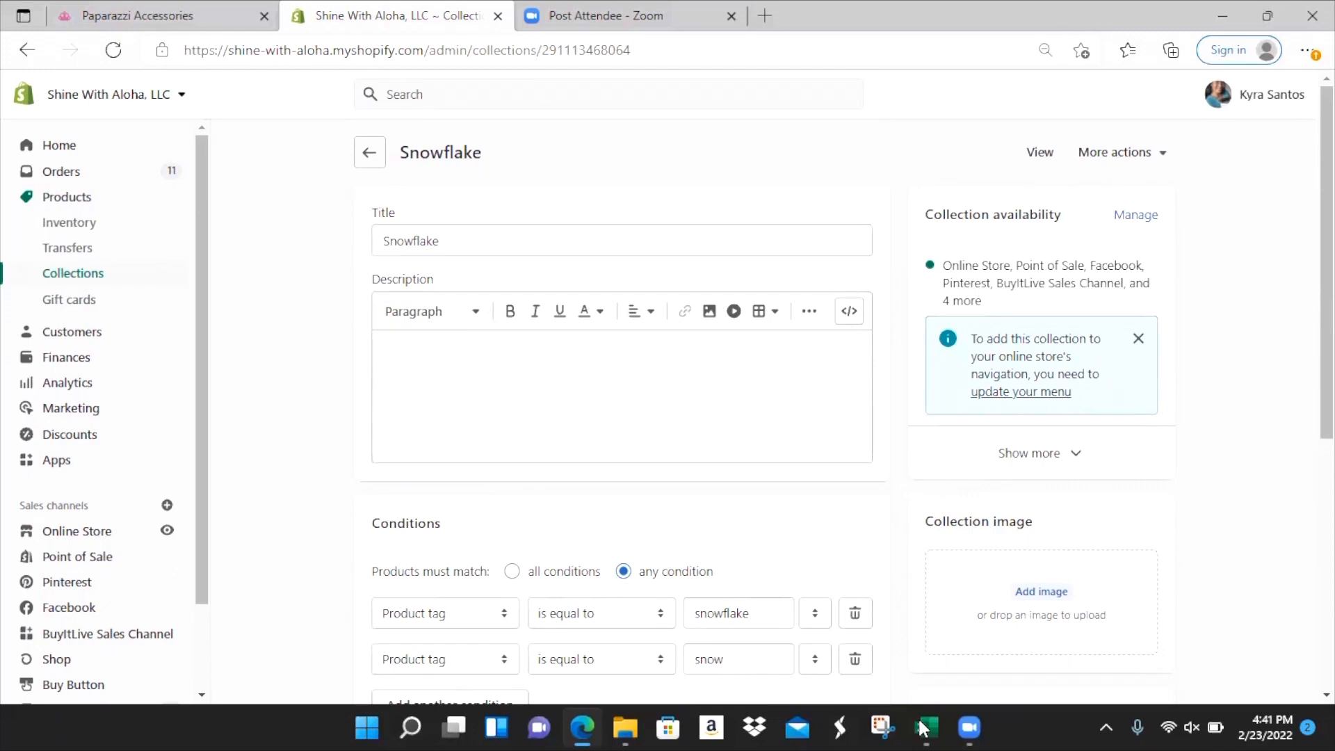
- Delete product rows 2–11 from the Template sheet, save, and select the remaining header row
mouse_move(922, 728)
left_click(989, 641)
left_click_drag(9, 269, 9, 444)
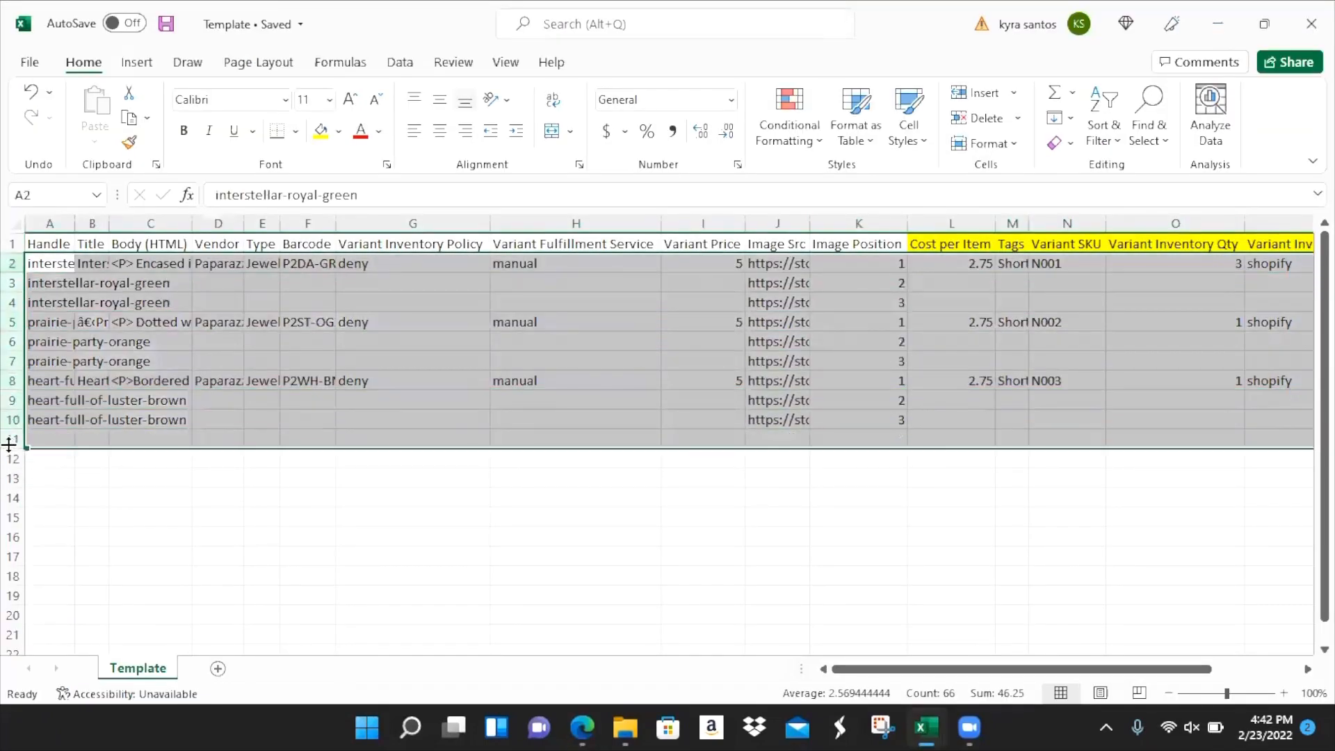
right_click(101, 339)
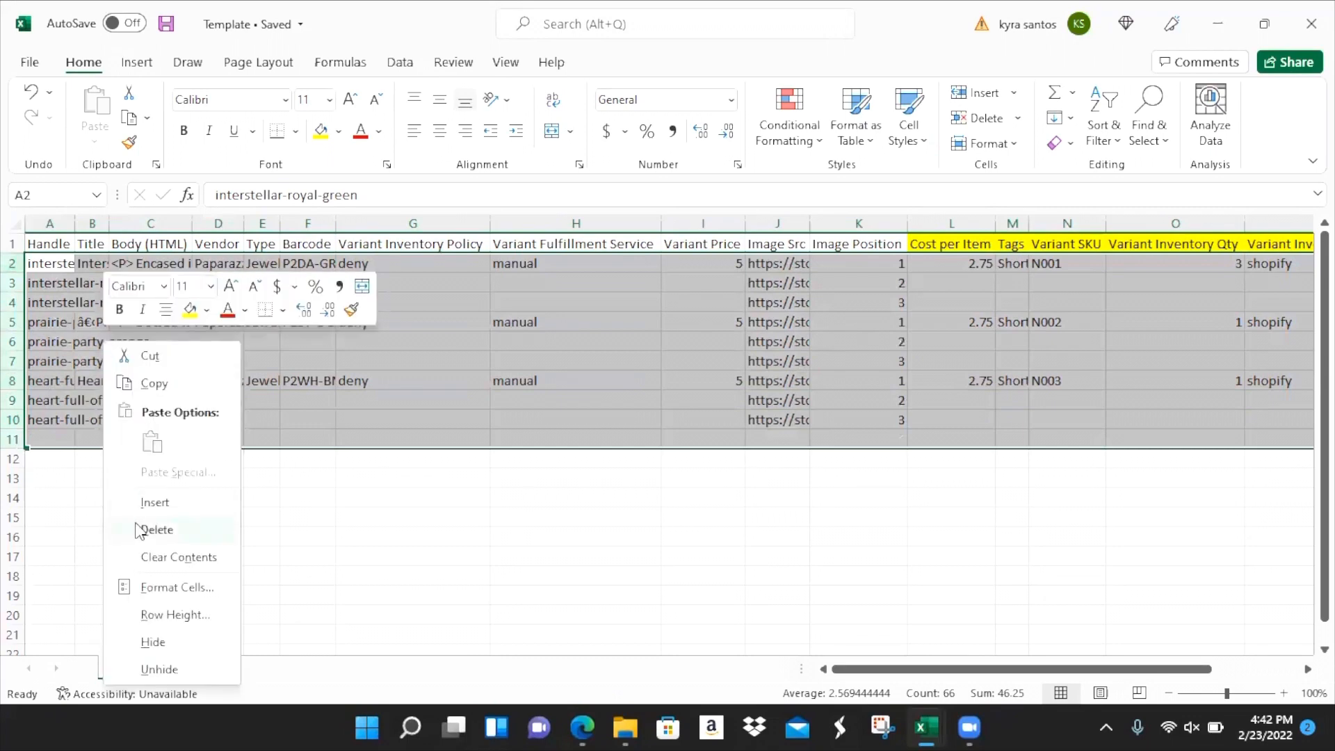
left_click(149, 528)
left_click(42, 263)
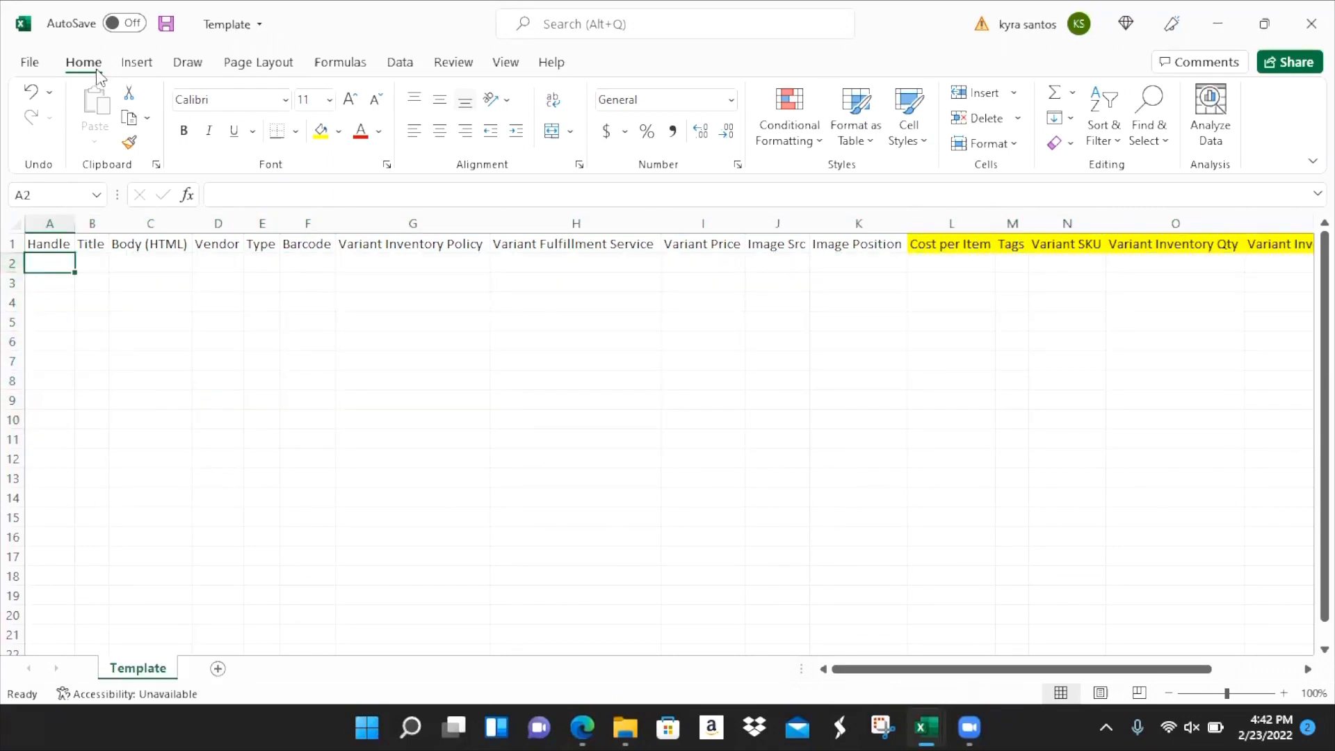
left_click(165, 32)
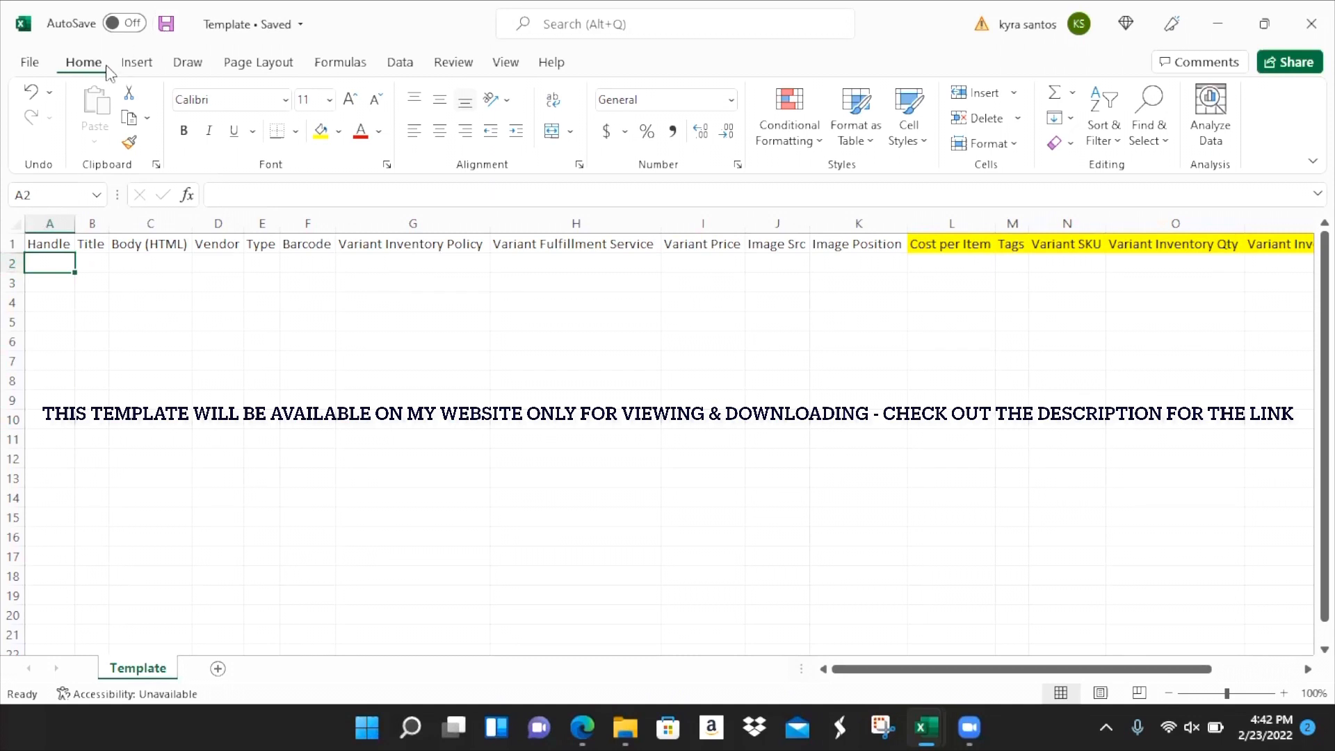
left_click_drag(36, 248, 1251, 257)
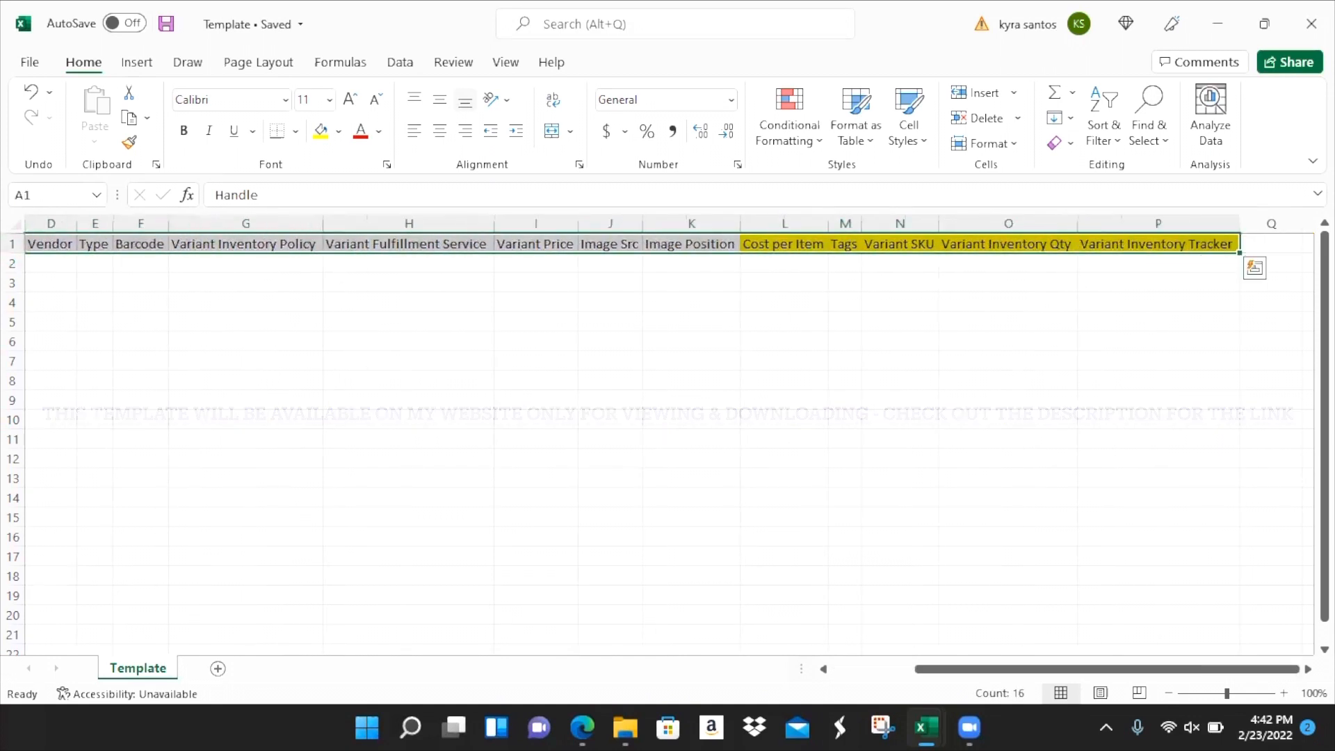